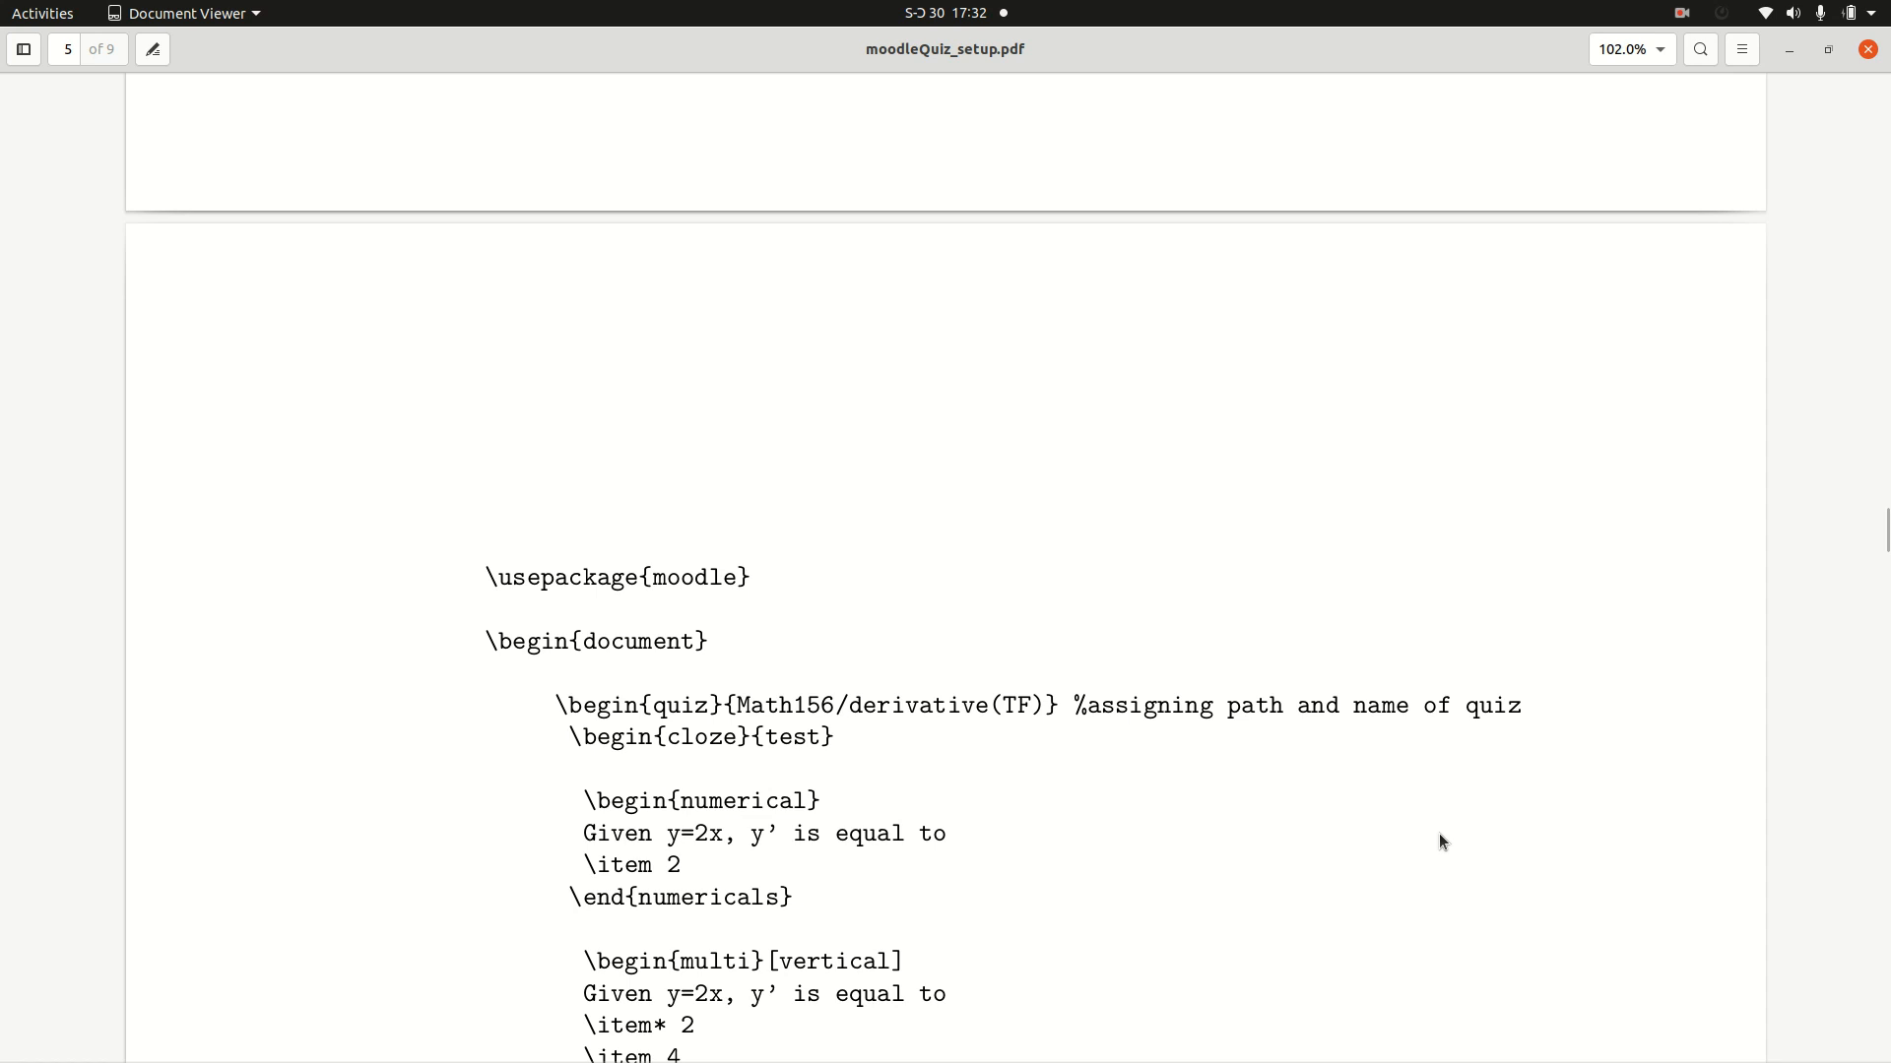
Step: Read the Quiz Preview section of moodleQuiz_setup.pdf, going through its five steps from creating the trial account to amending the .tex file
{"action": "scroll", "coordinate": [1439, 834], "scroll_direction": "down", "scroll_amount": 5}
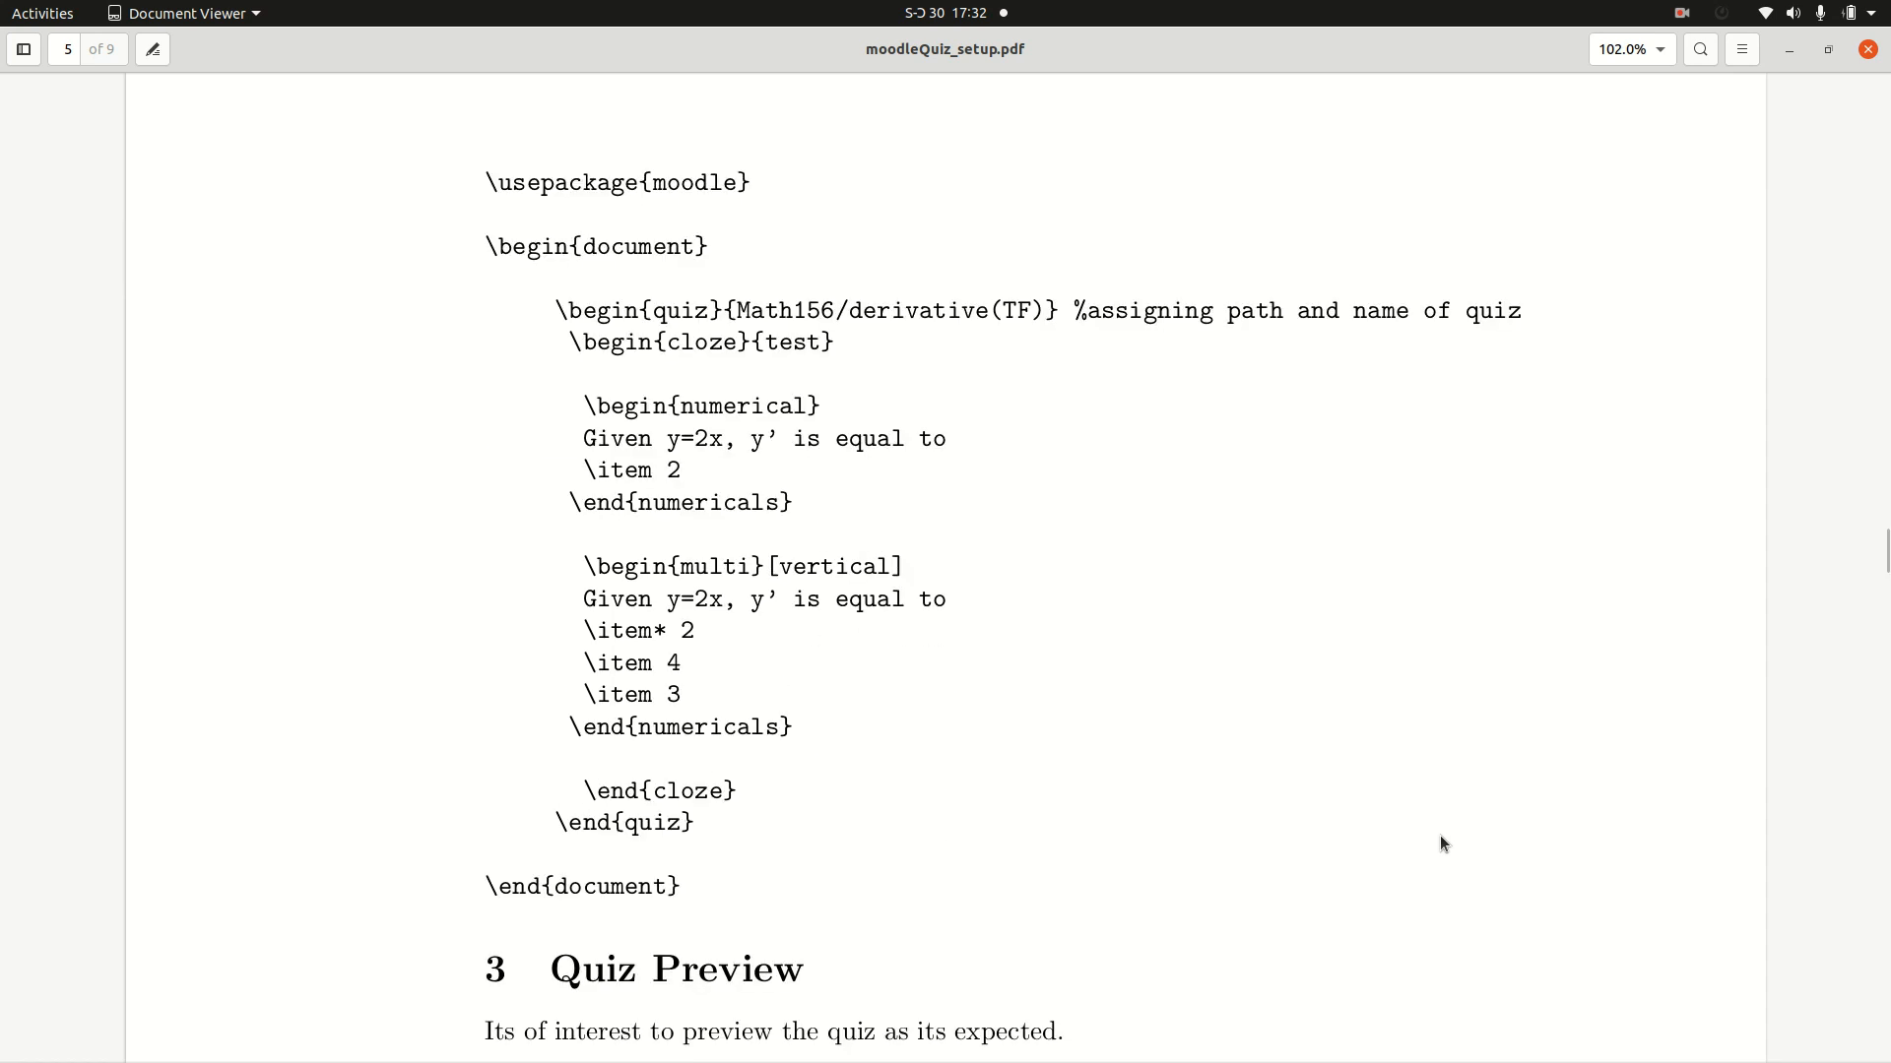
{"action": "scroll", "coordinate": [1422, 819], "scroll_direction": "down", "scroll_amount": 6}
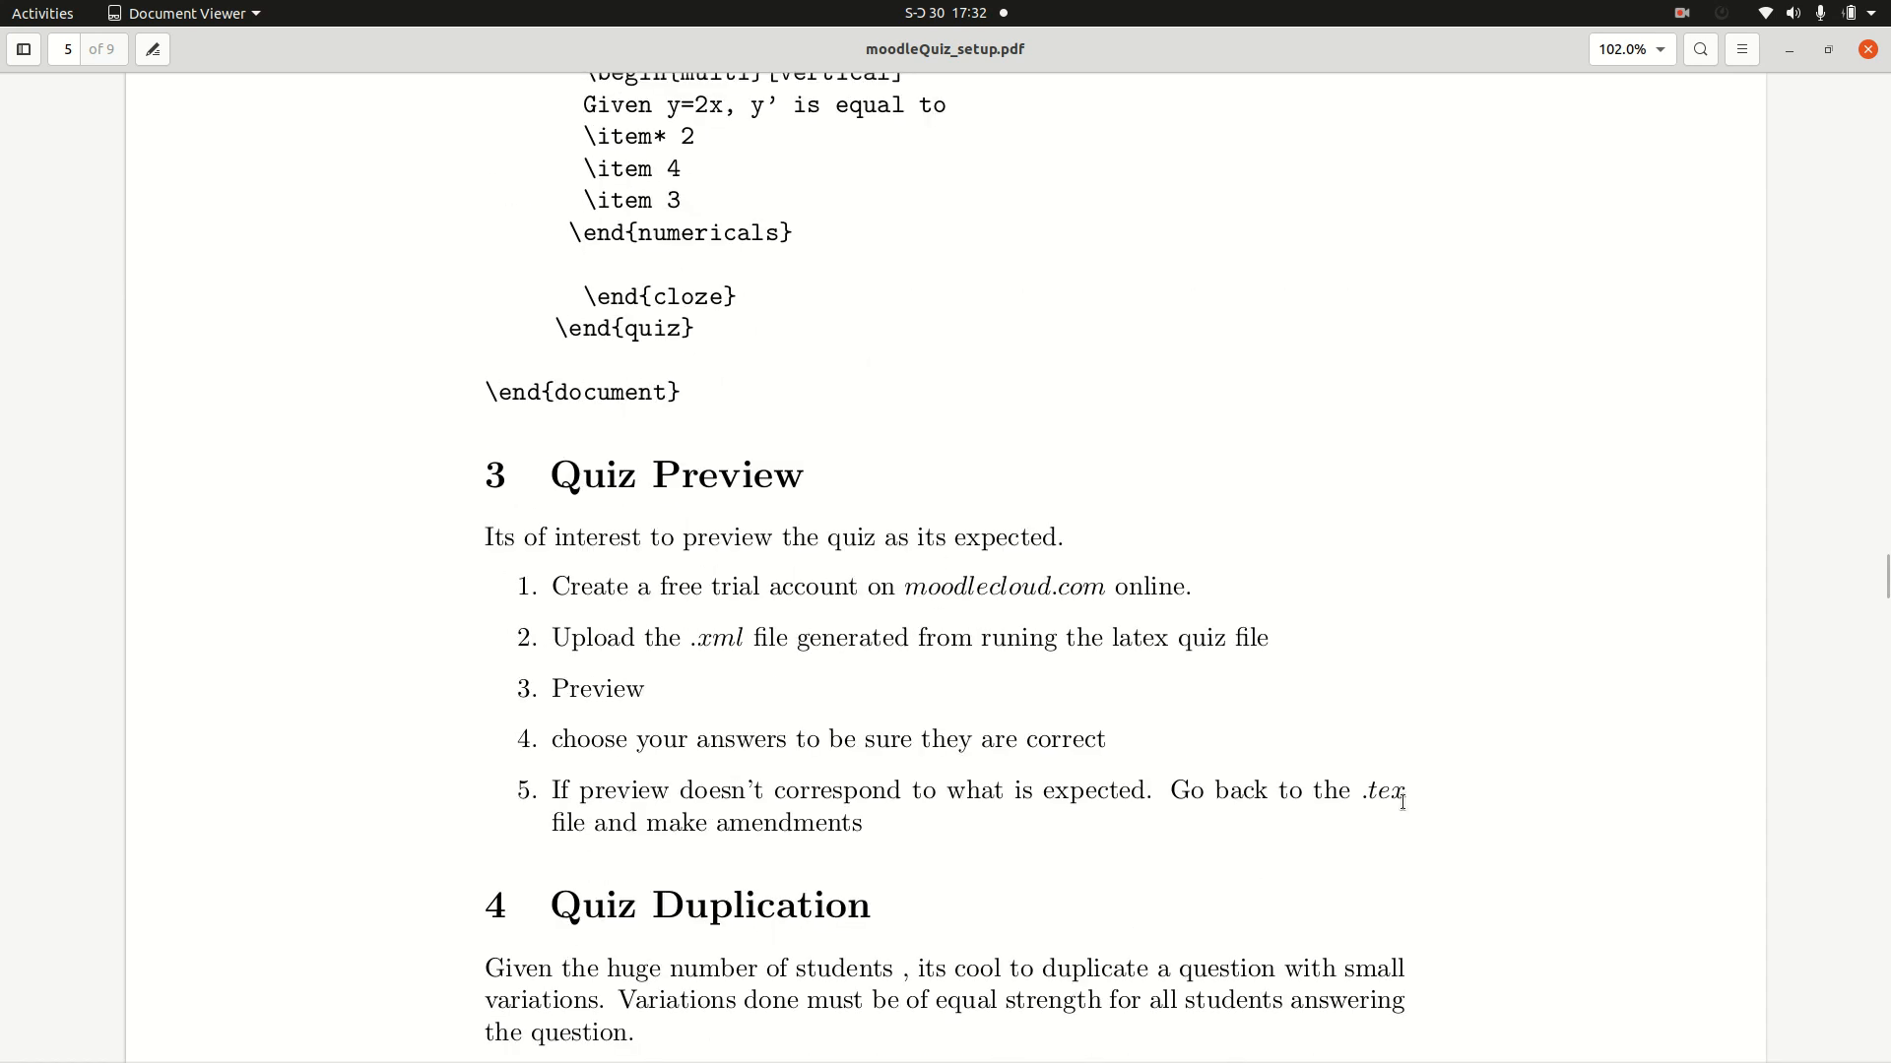
{"action": "scroll", "coordinate": [1403, 802], "scroll_direction": "down", "scroll_amount": 3}
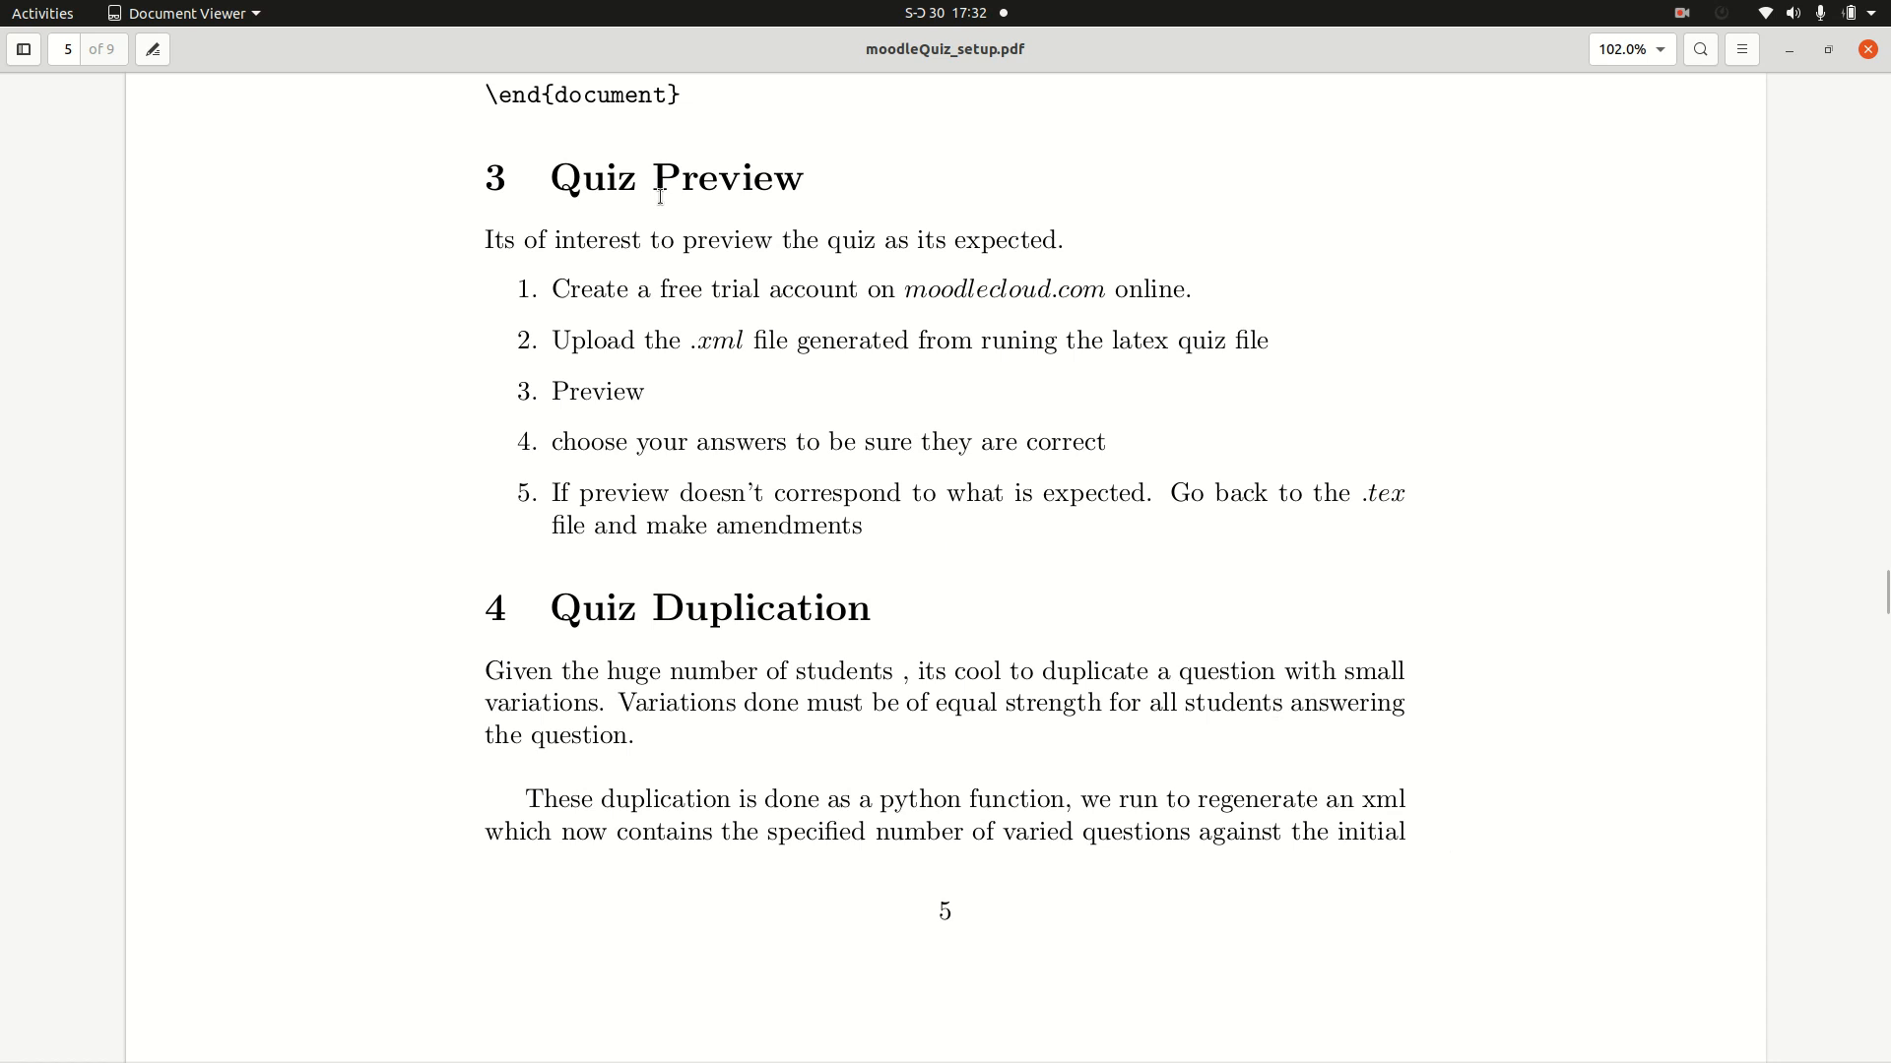
{"action": "left_click_drag", "start_coordinate": [566, 183], "coordinate": [803, 136]}
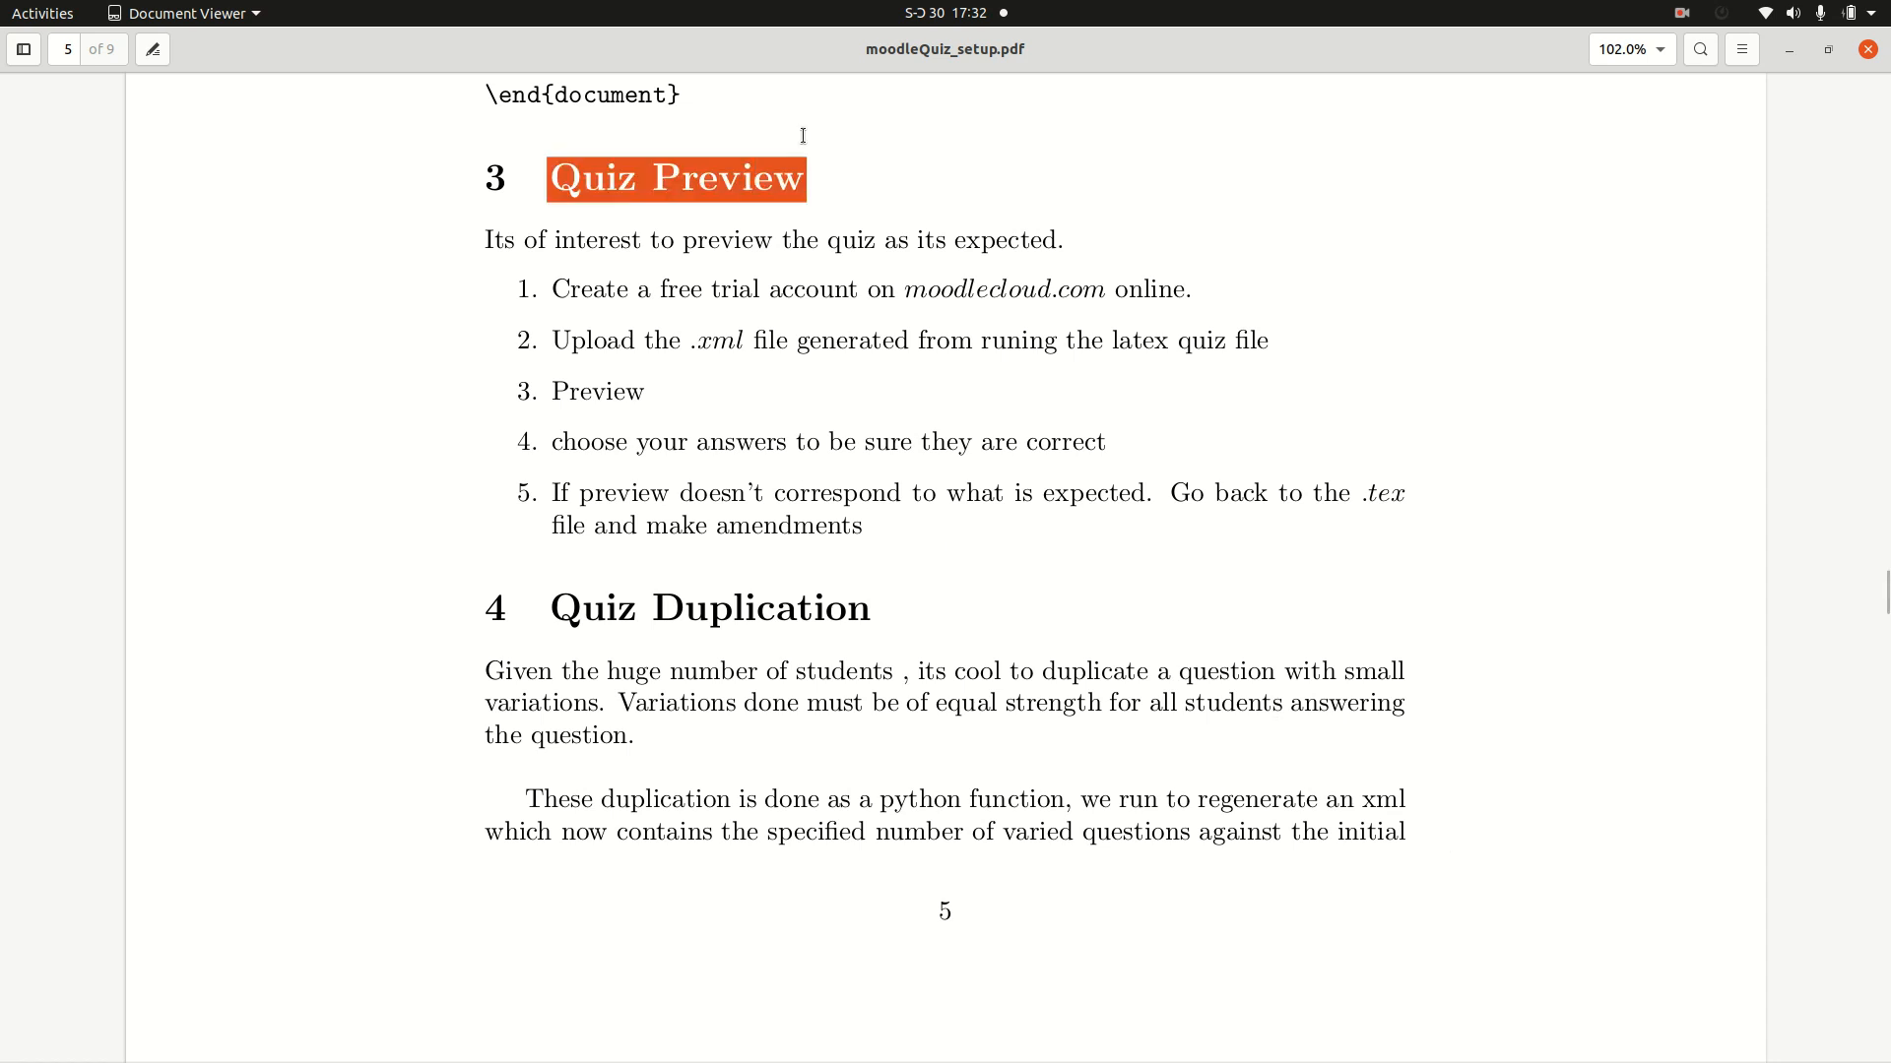
{"action": "left_click", "coordinate": [822, 230]}
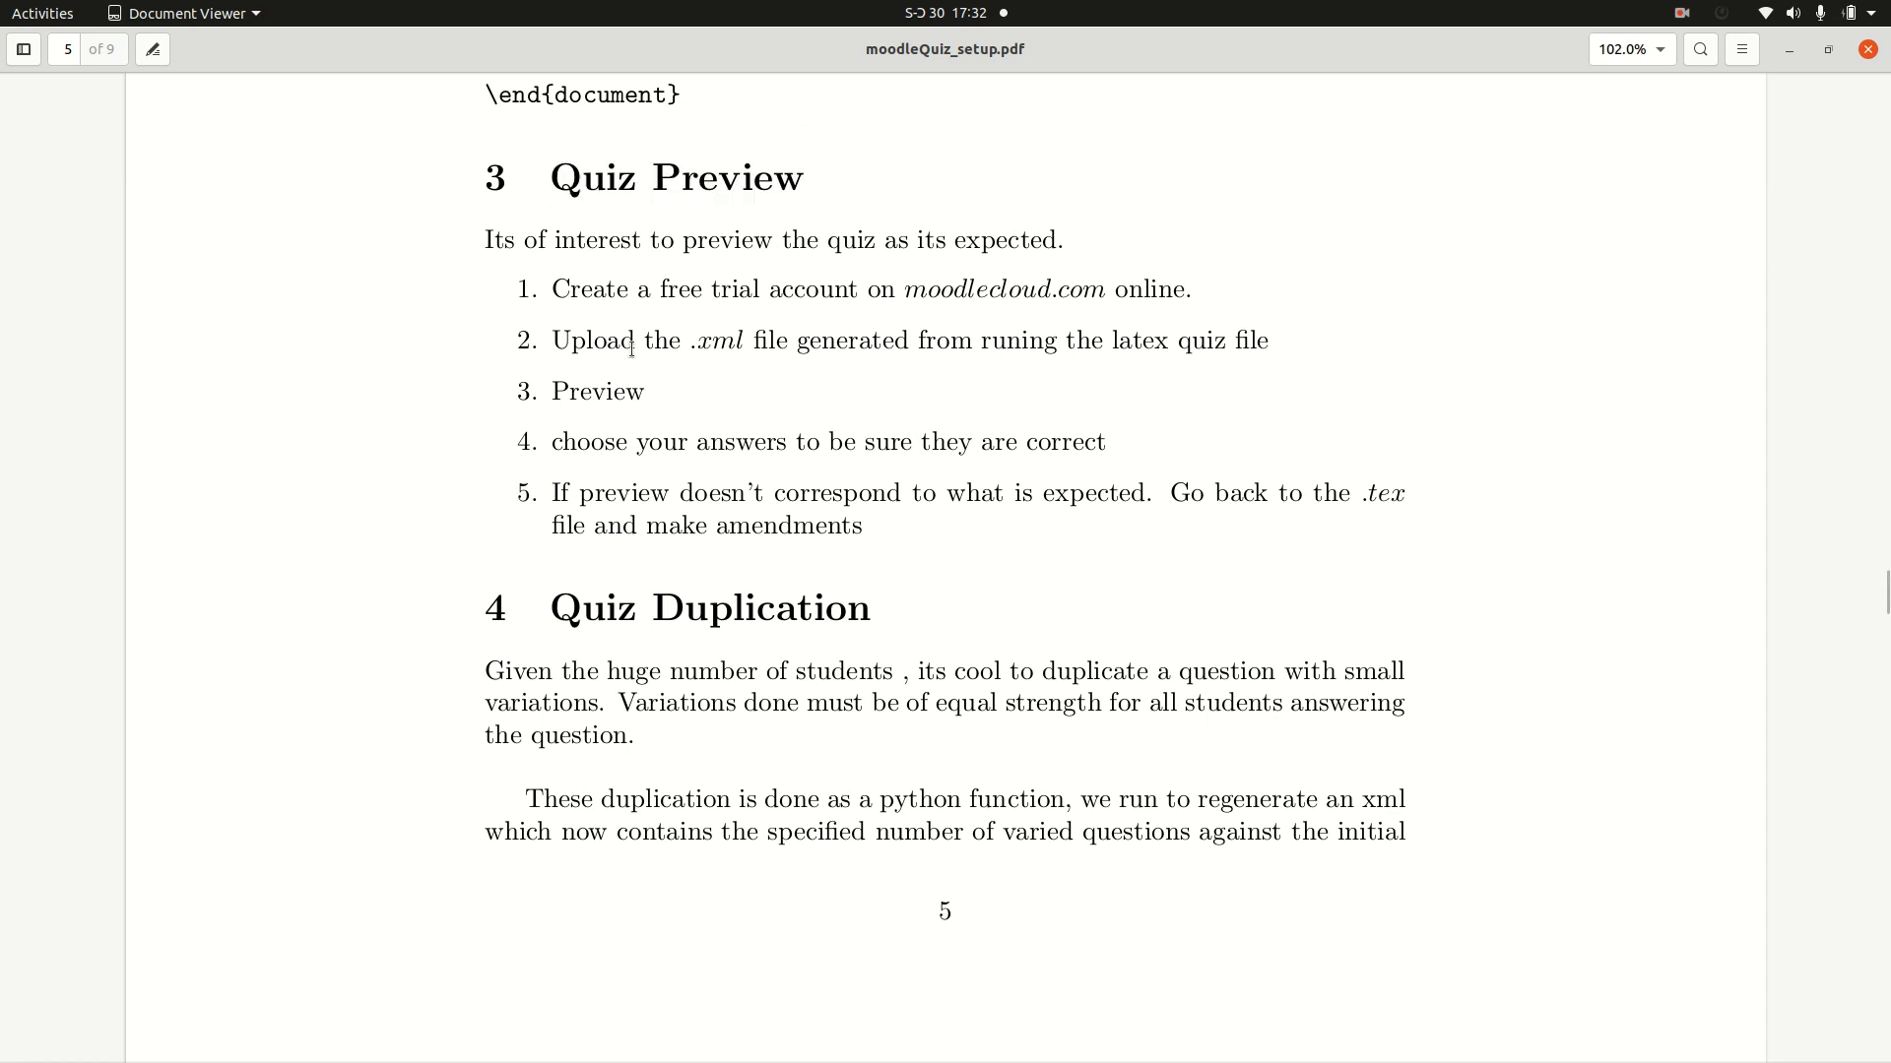
{"action": "left_click_drag", "start_coordinate": [554, 292], "coordinate": [1188, 283]}
{"action": "left_click", "coordinate": [1187, 282]}
{"action": "left_click_drag", "start_coordinate": [904, 292], "coordinate": [1118, 286]}
{"action": "left_click", "coordinate": [1118, 286]}
{"action": "left_click_drag", "start_coordinate": [690, 342], "coordinate": [892, 343]}
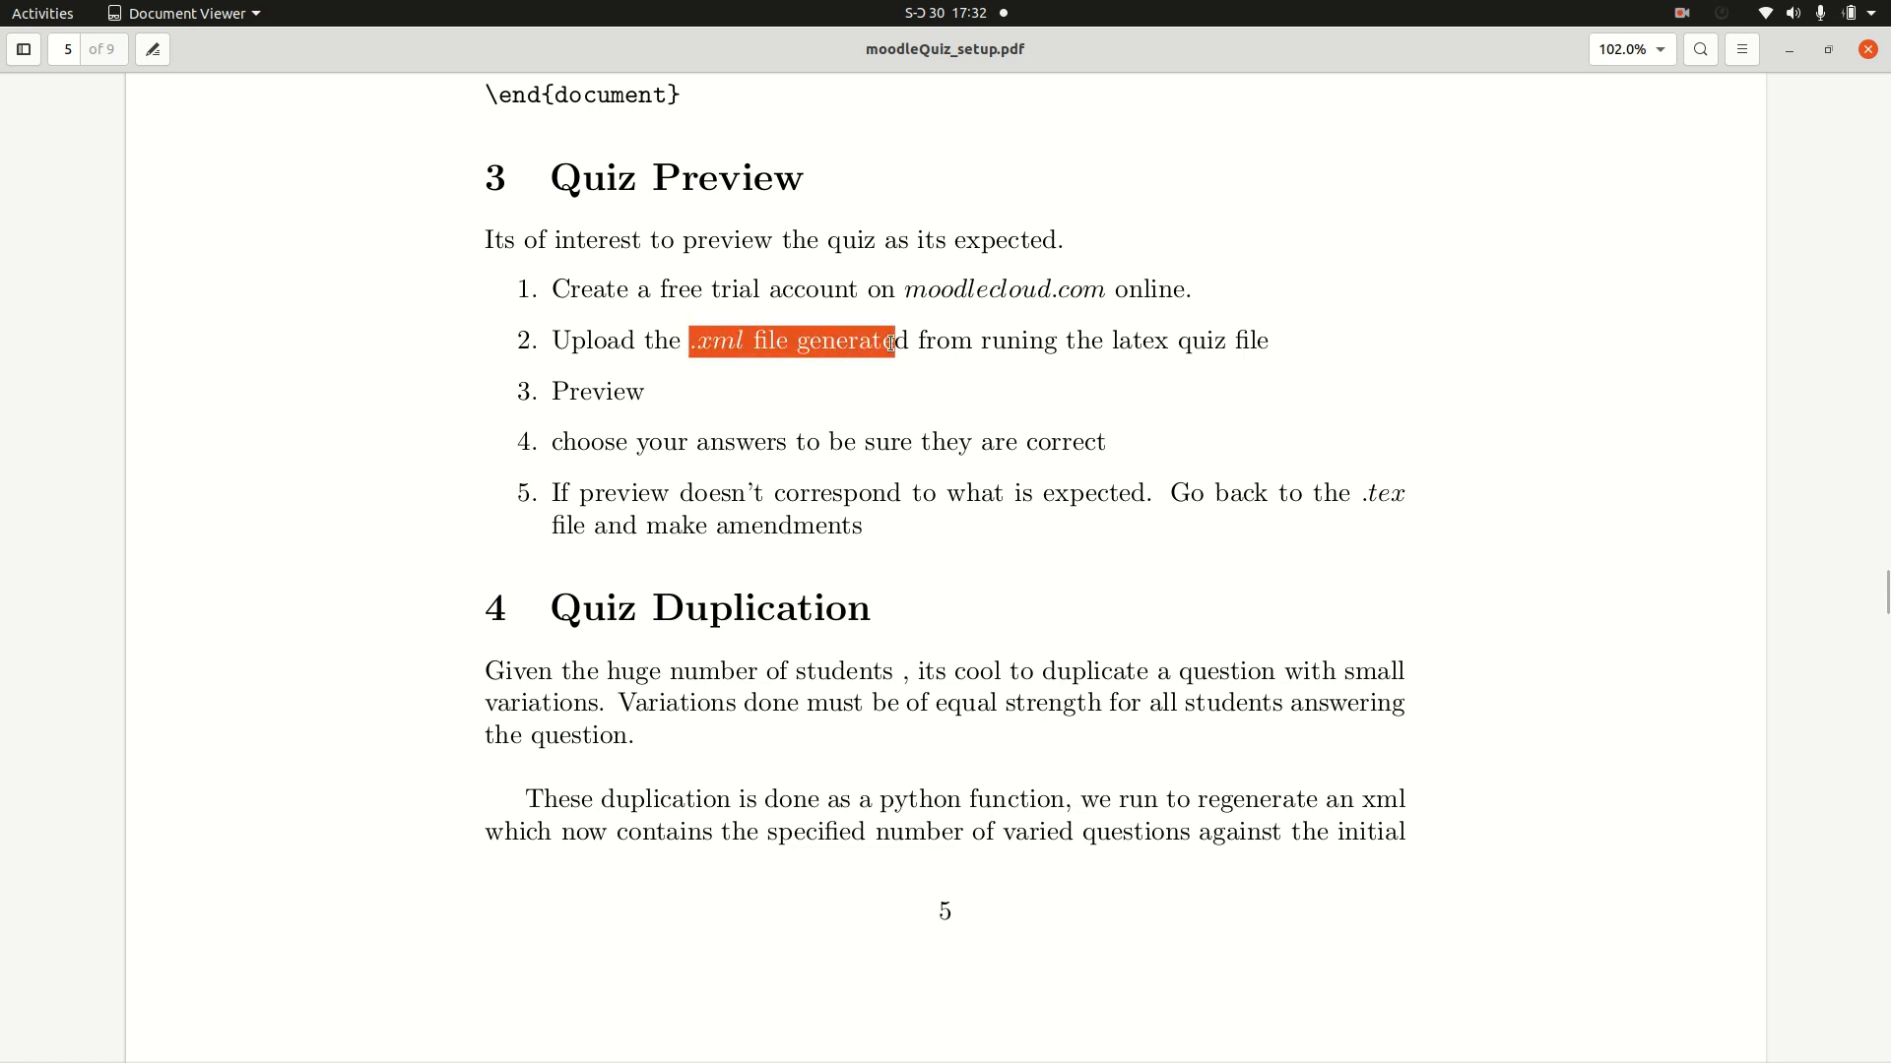
{"action": "left_click", "coordinate": [719, 389]}
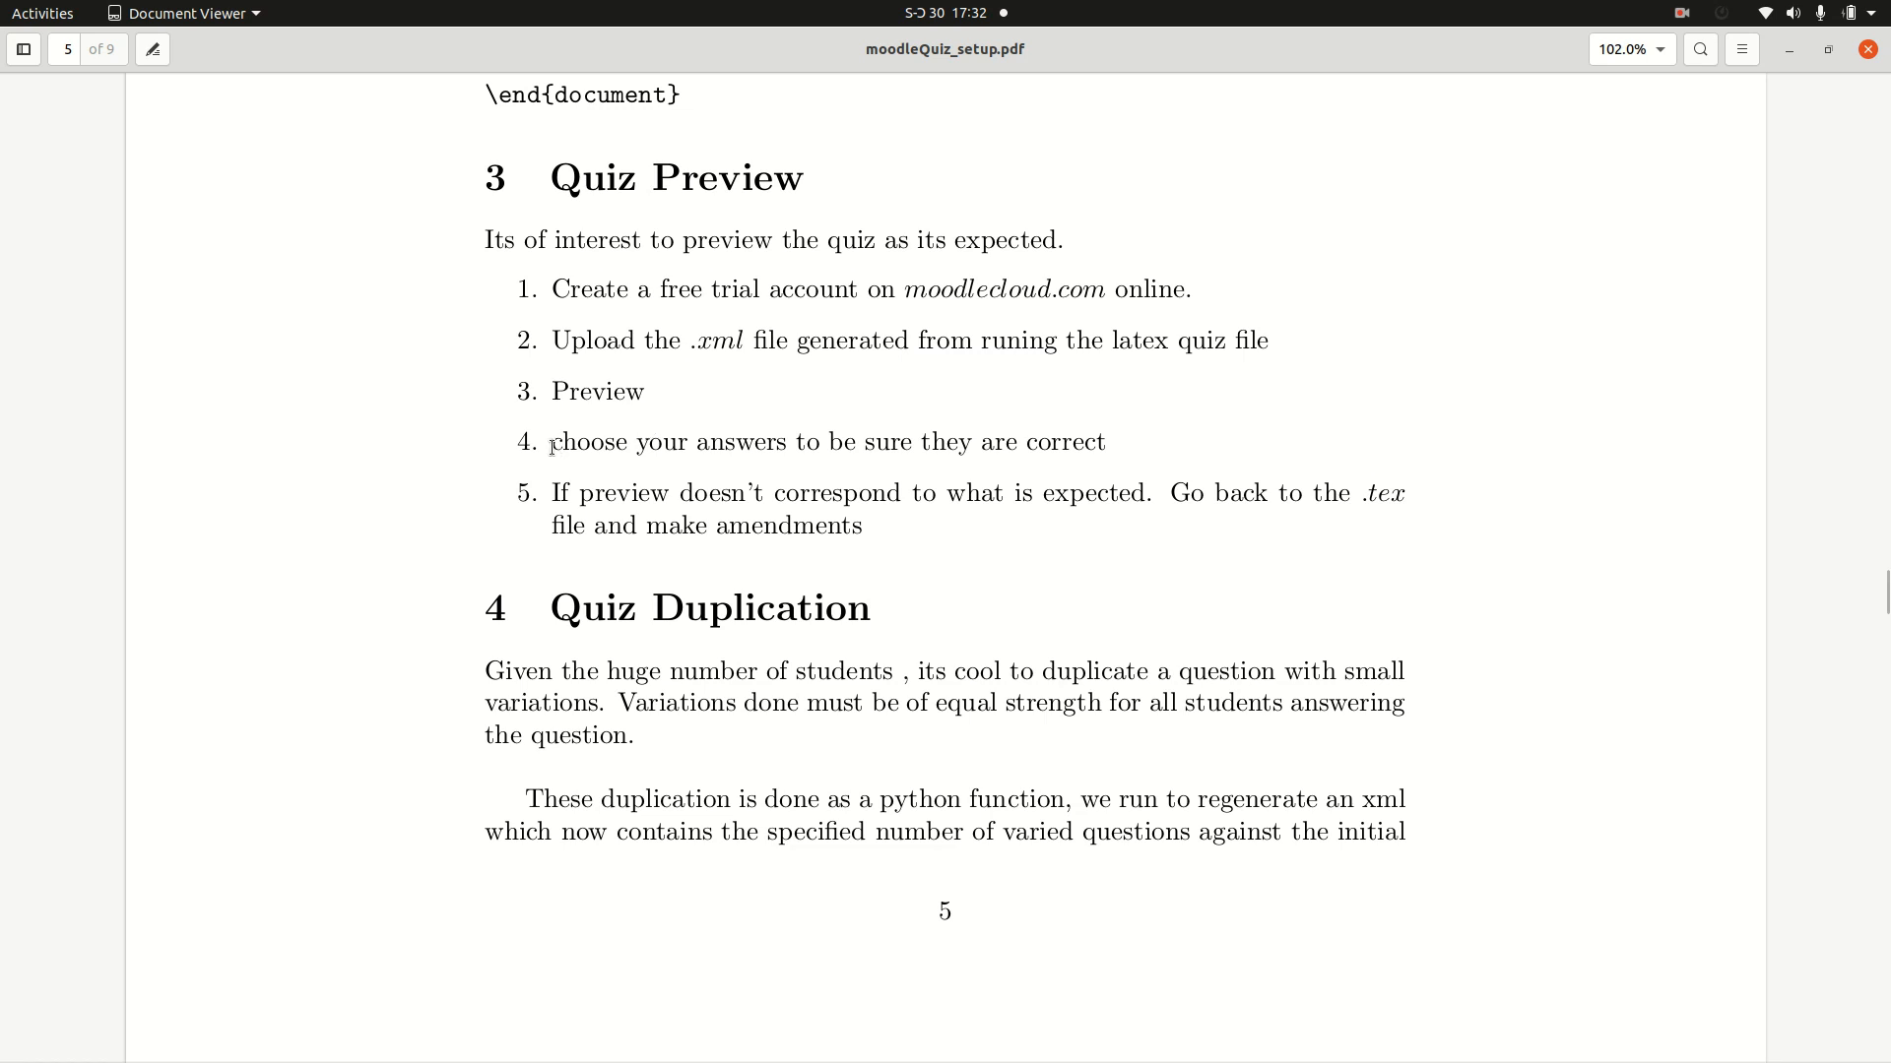
{"action": "left_click_drag", "start_coordinate": [559, 446], "coordinate": [1102, 445]}
{"action": "left_click", "coordinate": [1121, 442]}
{"action": "left_click_drag", "start_coordinate": [1358, 490], "coordinate": [1428, 509]}
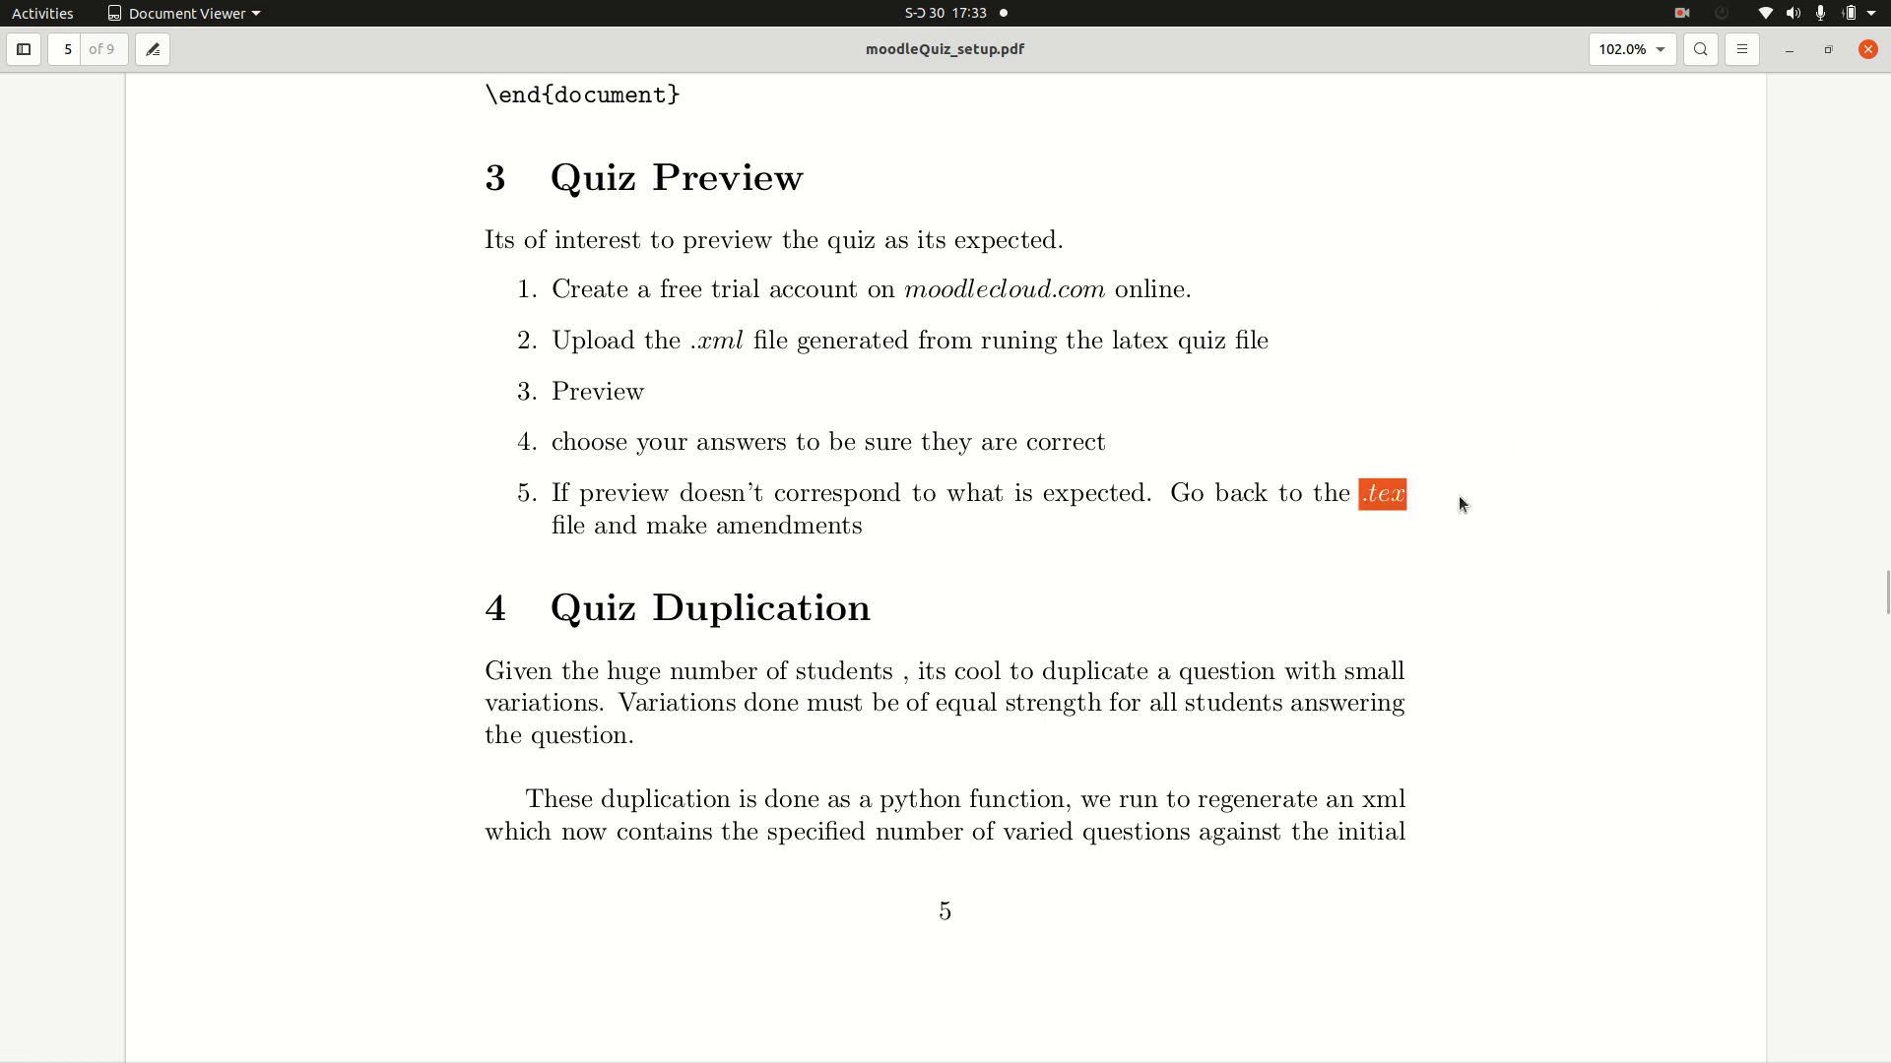
{"action": "left_click", "coordinate": [1443, 455]}
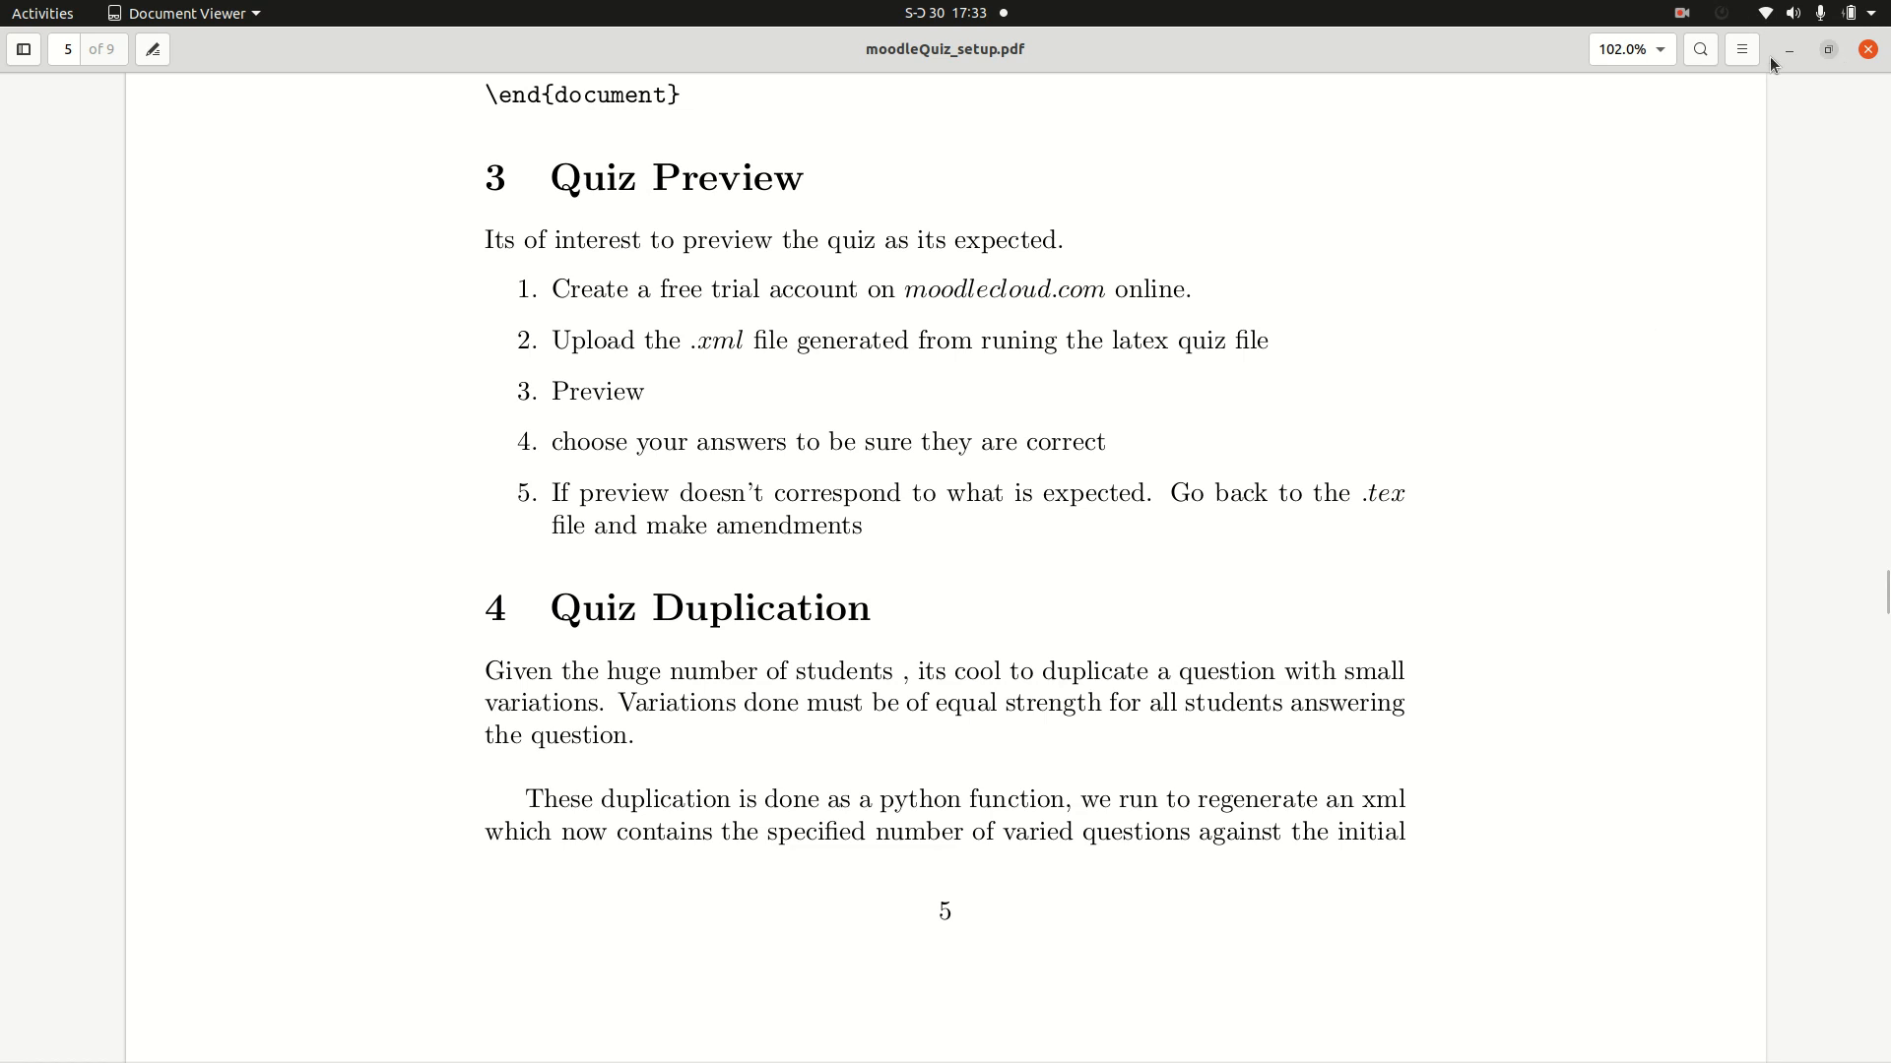
Step: Switch to Chrome and open the MoodleCloud free trial sign-up form
{"action": "left_click", "coordinate": [1829, 49]}
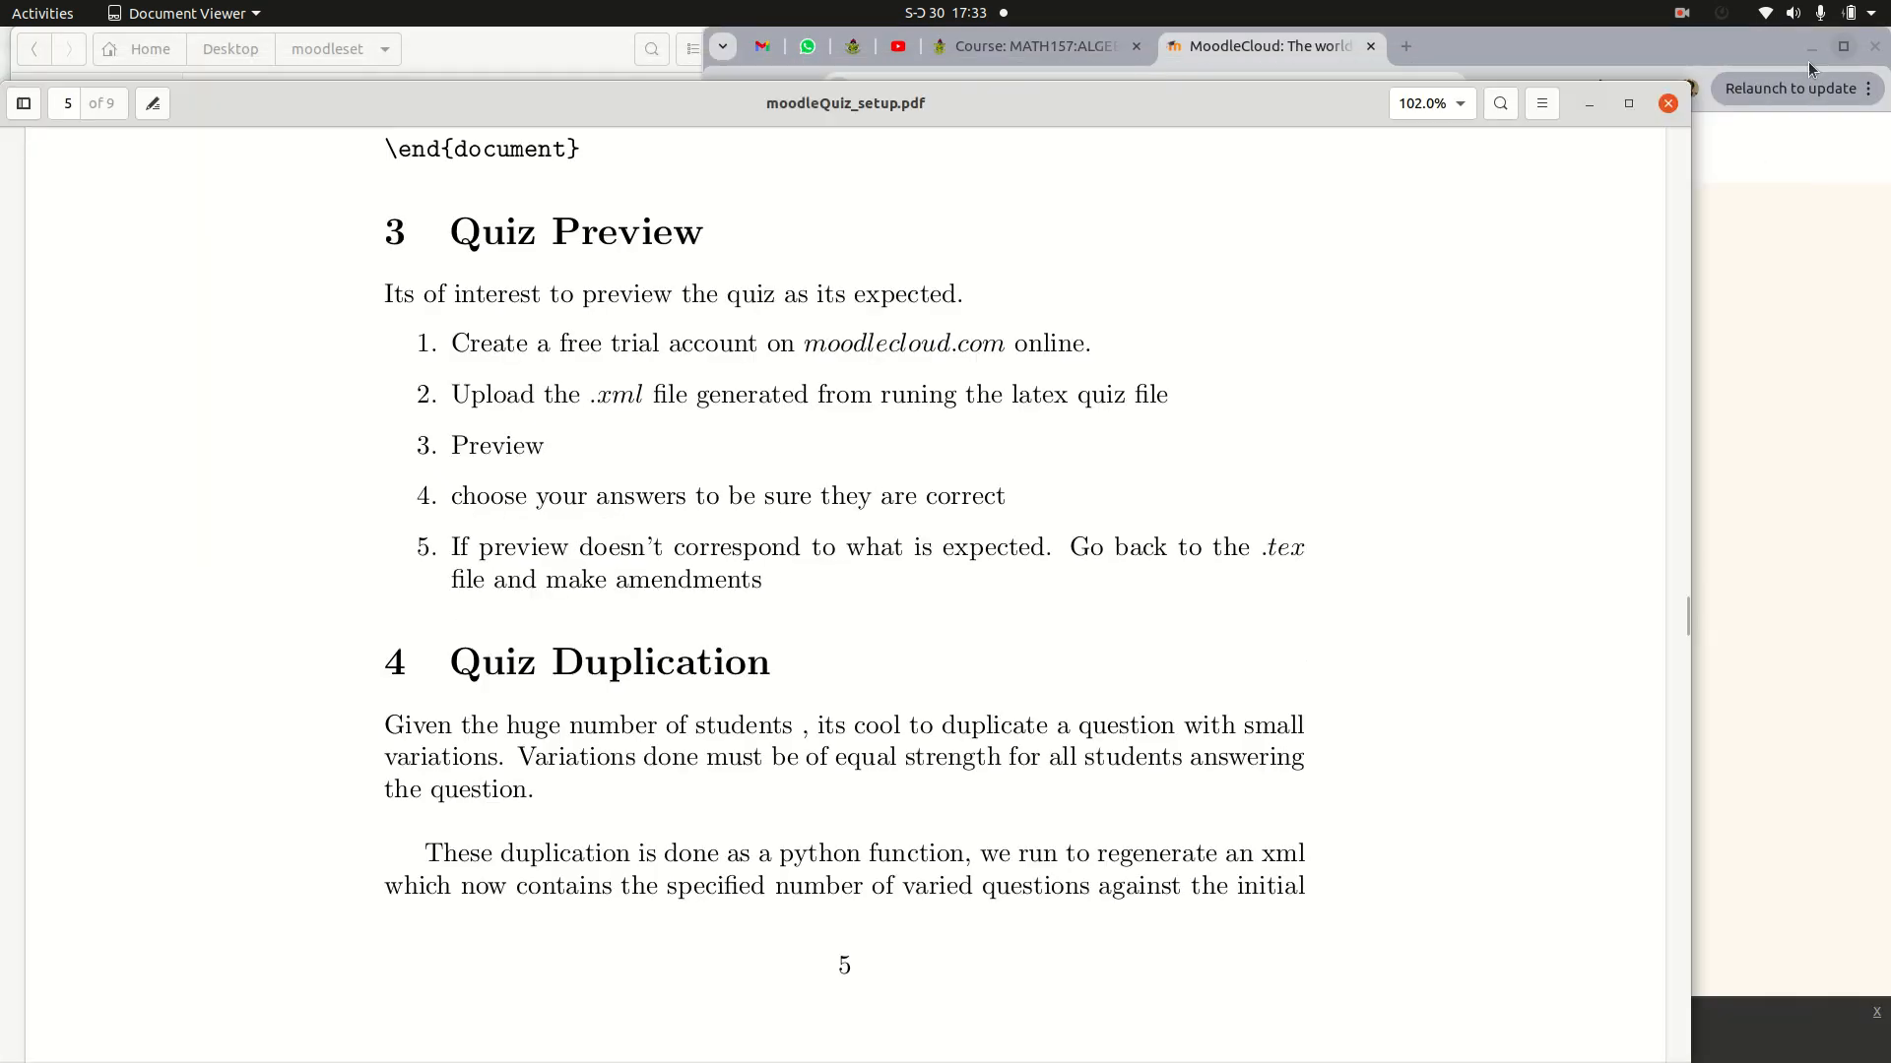
{"action": "left_click", "coordinate": [1753, 252]}
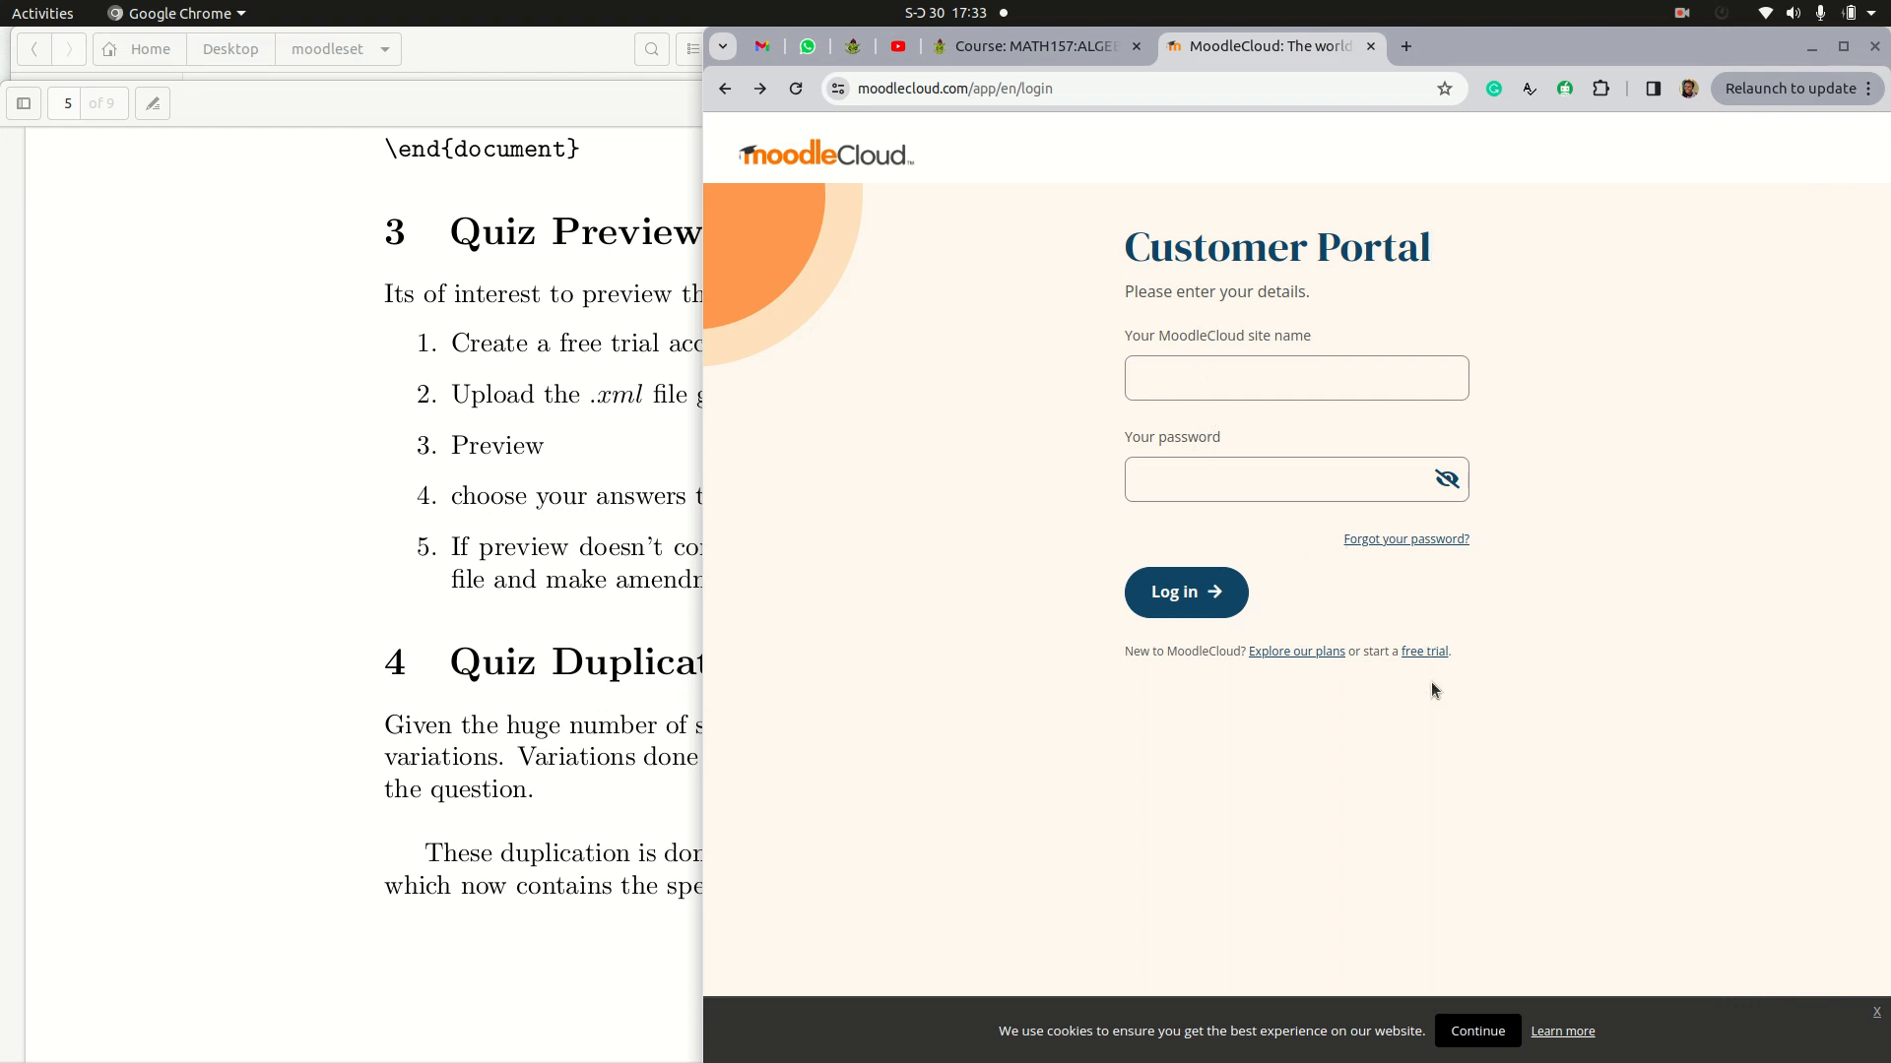
{"action": "left_click", "coordinate": [1420, 651]}
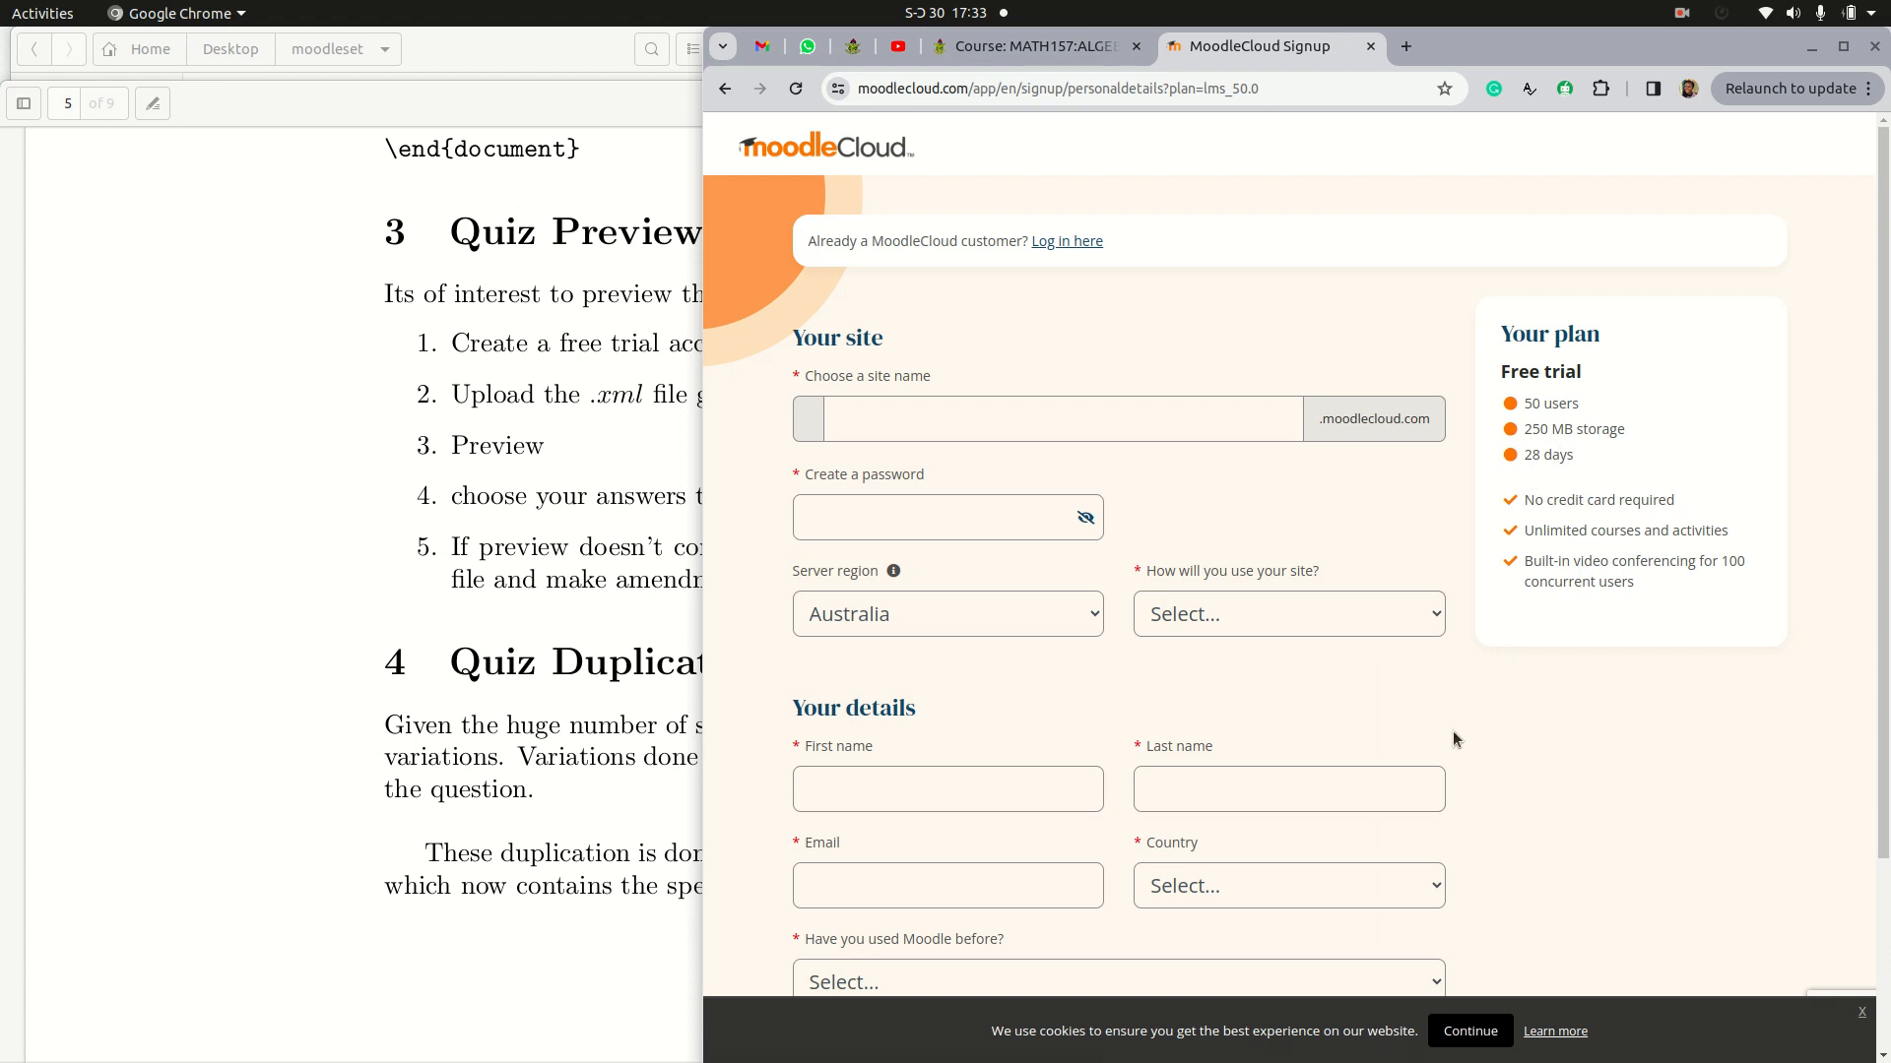
Step: Review the free trial sign-up fields, including the choices for country and how the site will be used
{"action": "scroll", "coordinate": [1455, 738], "scroll_direction": "down", "scroll_amount": 3}
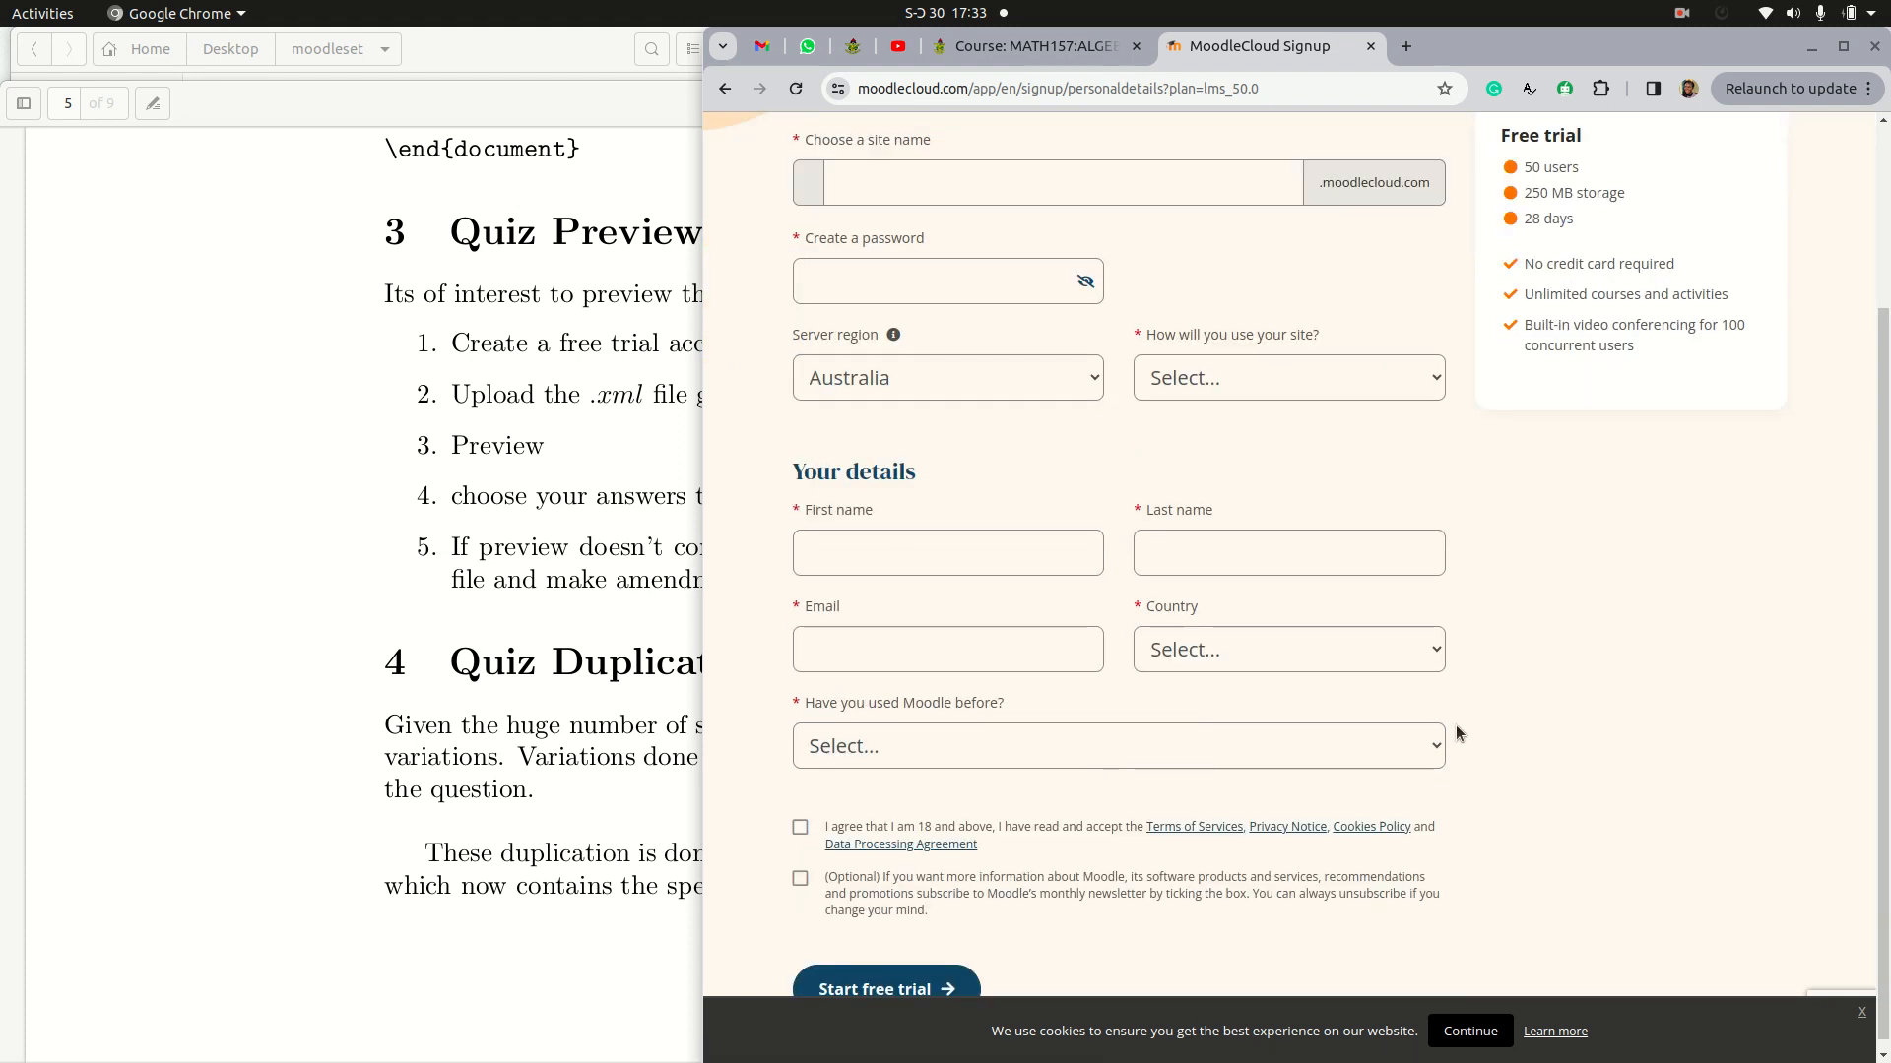
{"action": "scroll", "coordinate": [1005, 566], "scroll_direction": "down", "scroll_amount": 1}
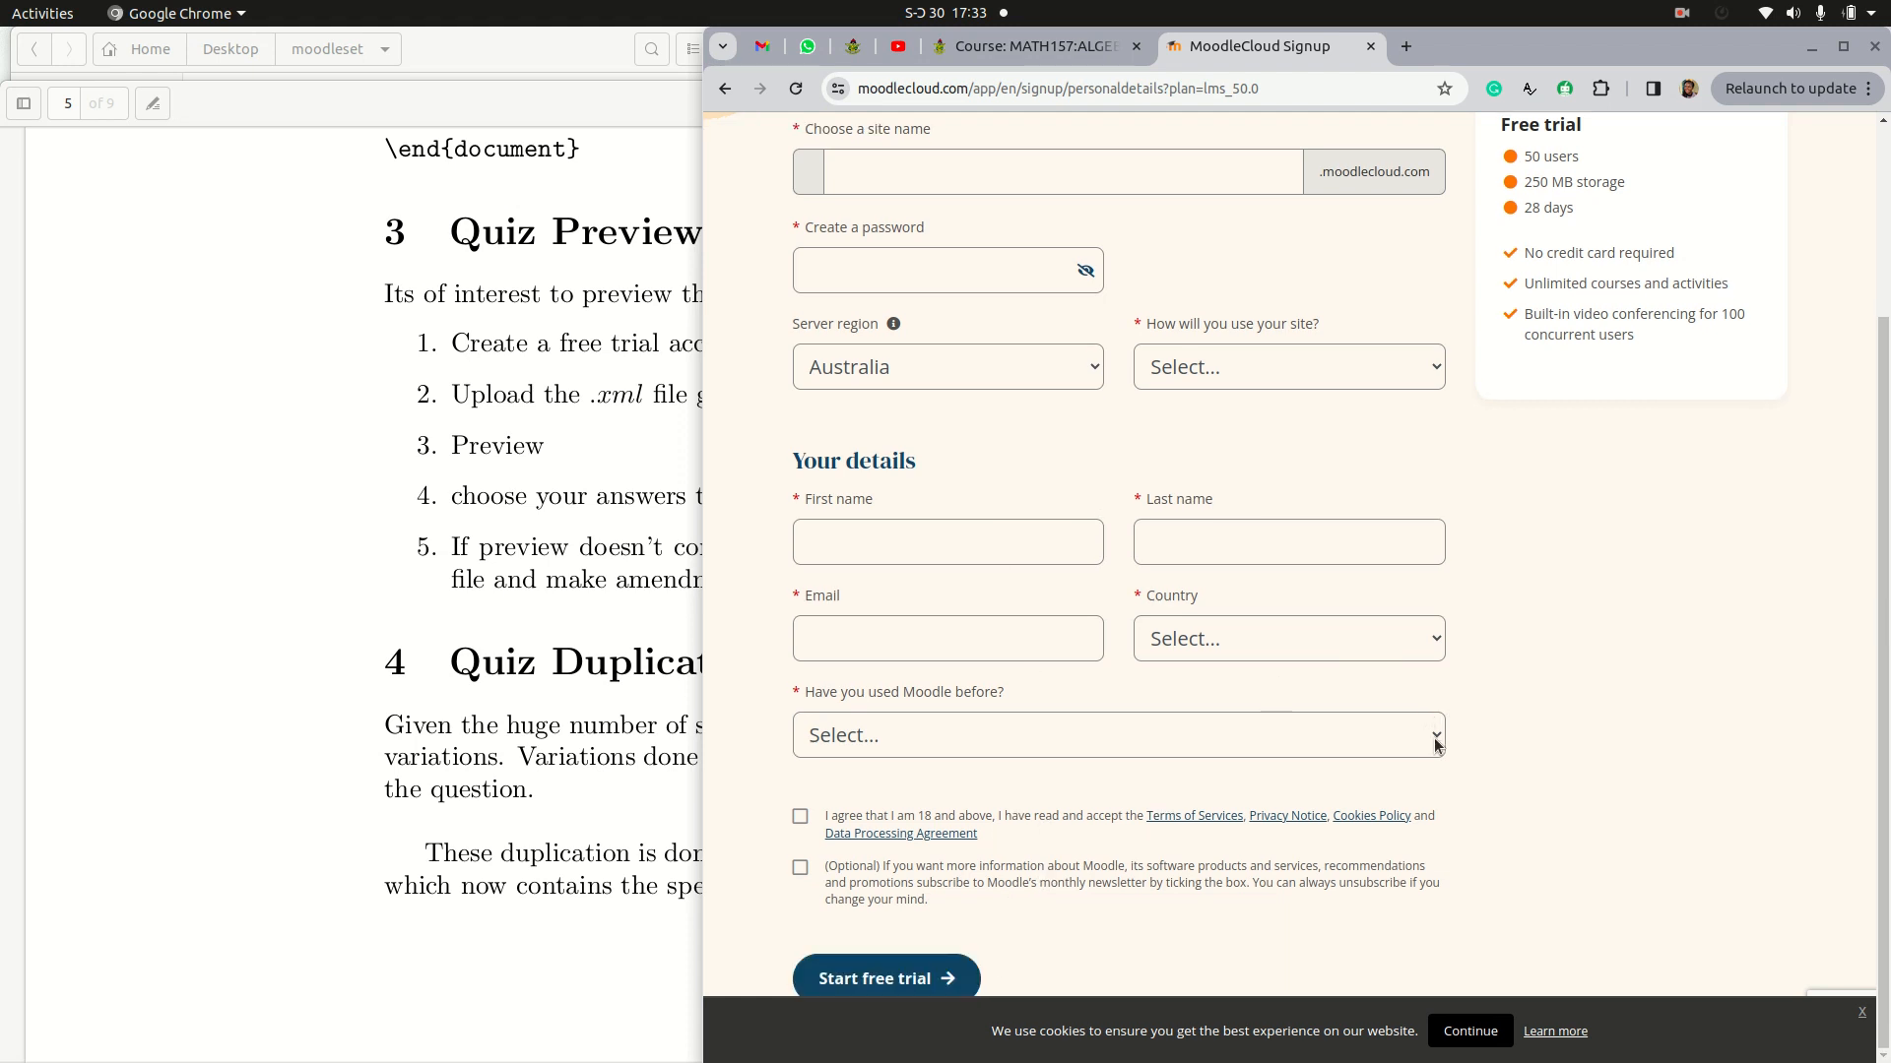
{"action": "left_click", "coordinate": [1418, 638]}
{"action": "left_click", "coordinate": [1551, 680]}
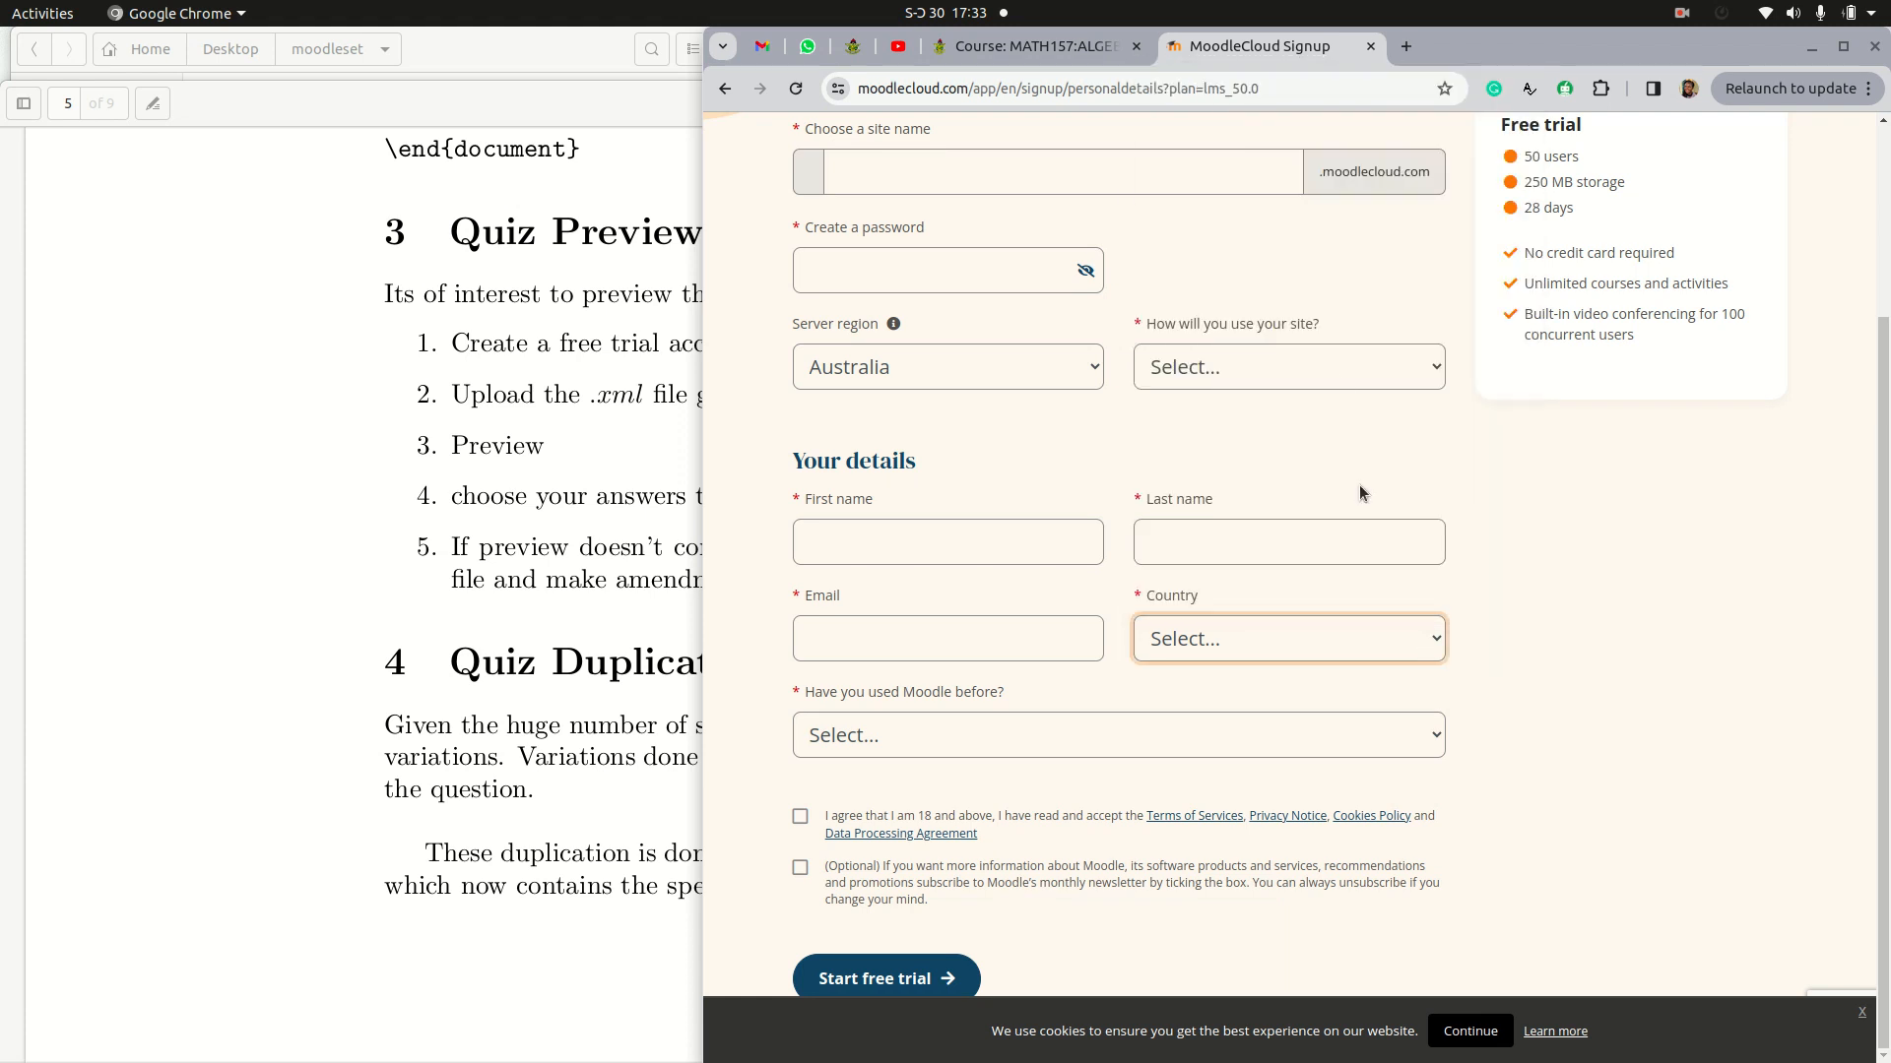
{"action": "left_click", "coordinate": [1403, 382]}
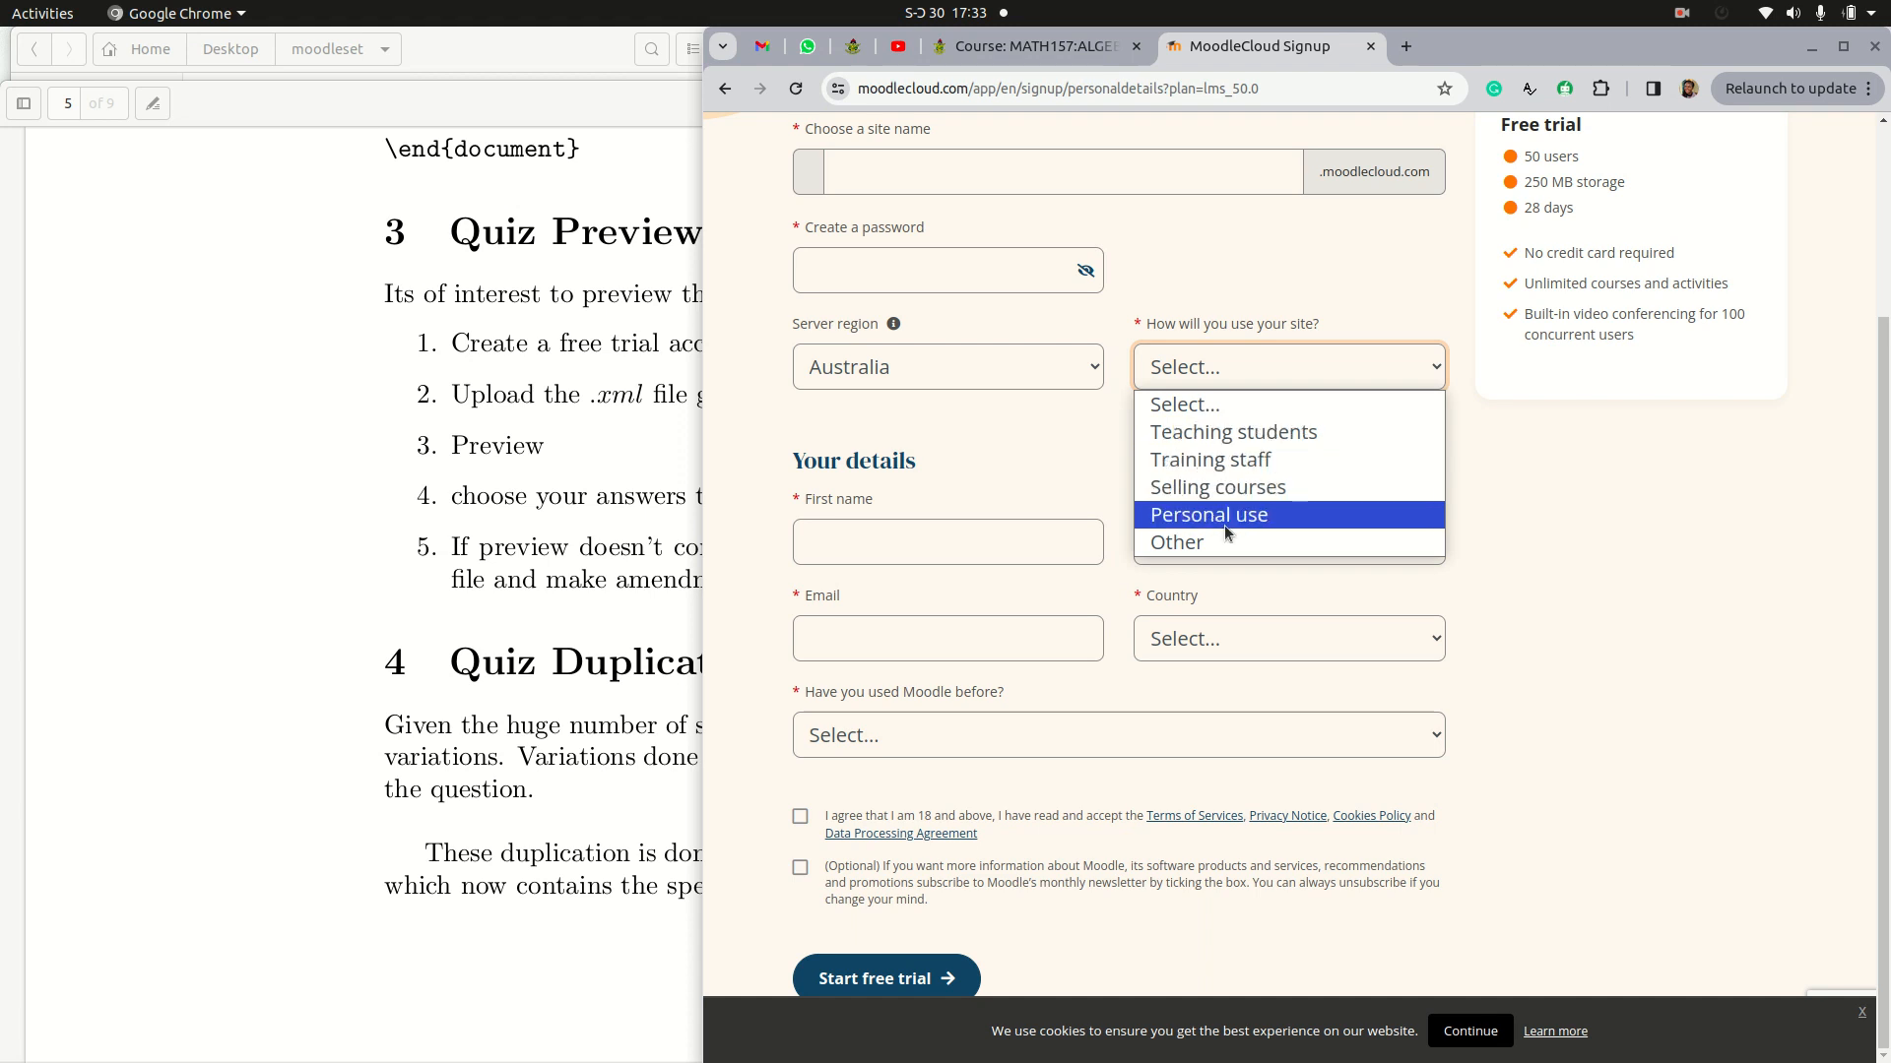
{"action": "left_click", "coordinate": [1561, 559]}
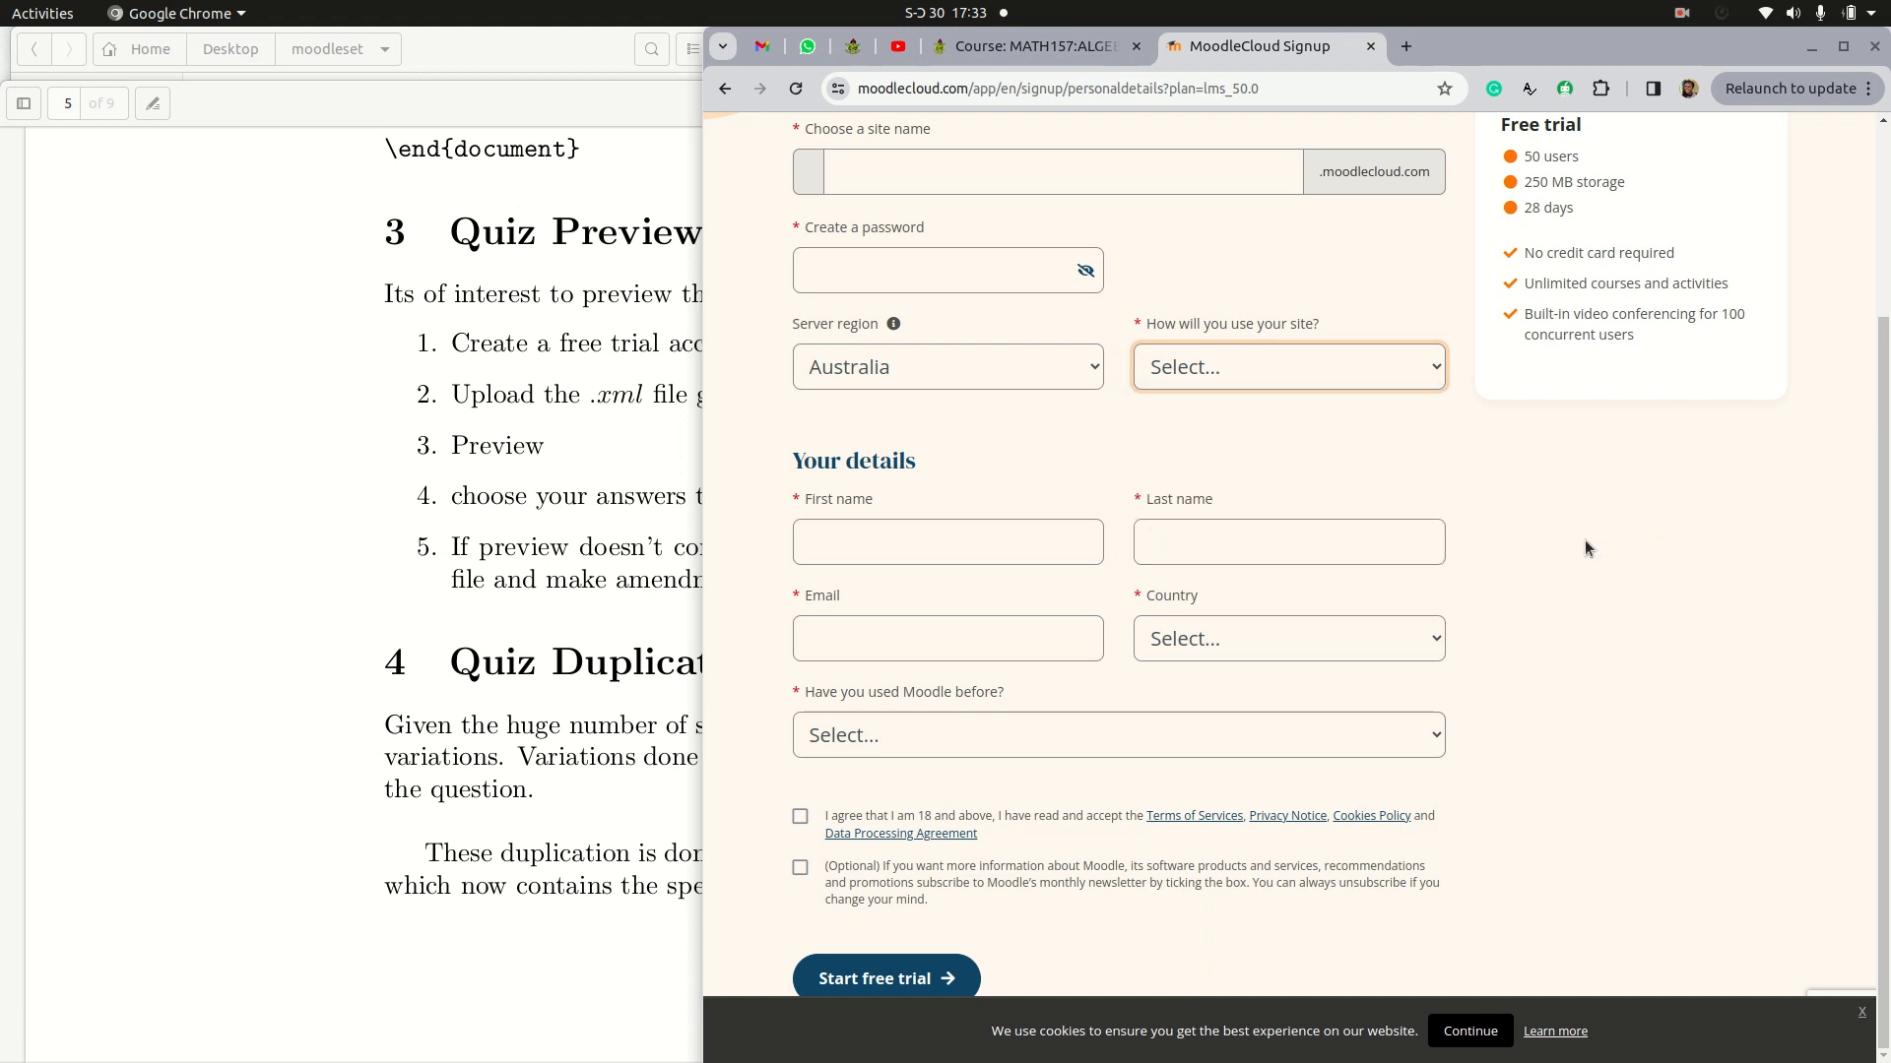
Step: Open the full course administration page of the MATH157:ALGEBRA:COHS:4044 course and uncover it from behind the PDF window
{"action": "left_click", "coordinate": [1038, 51]}
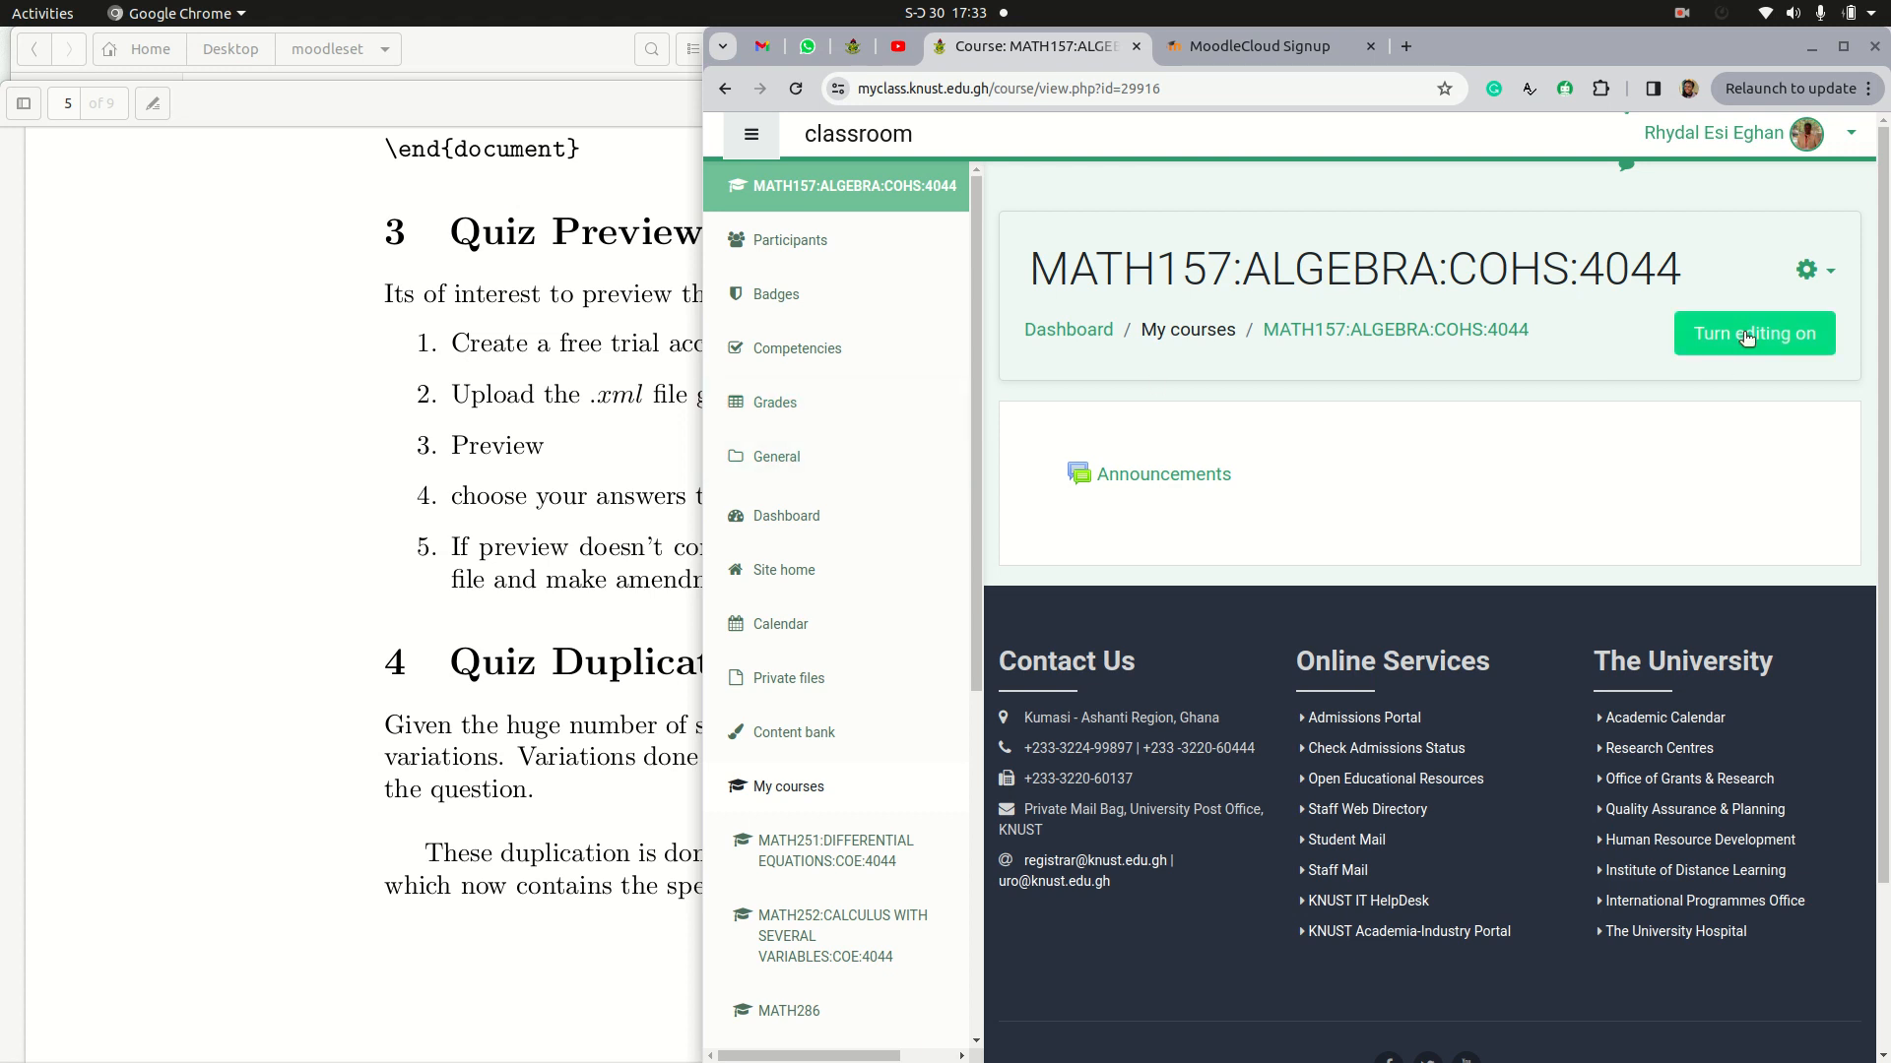
{"action": "left_click", "coordinate": [1823, 279]}
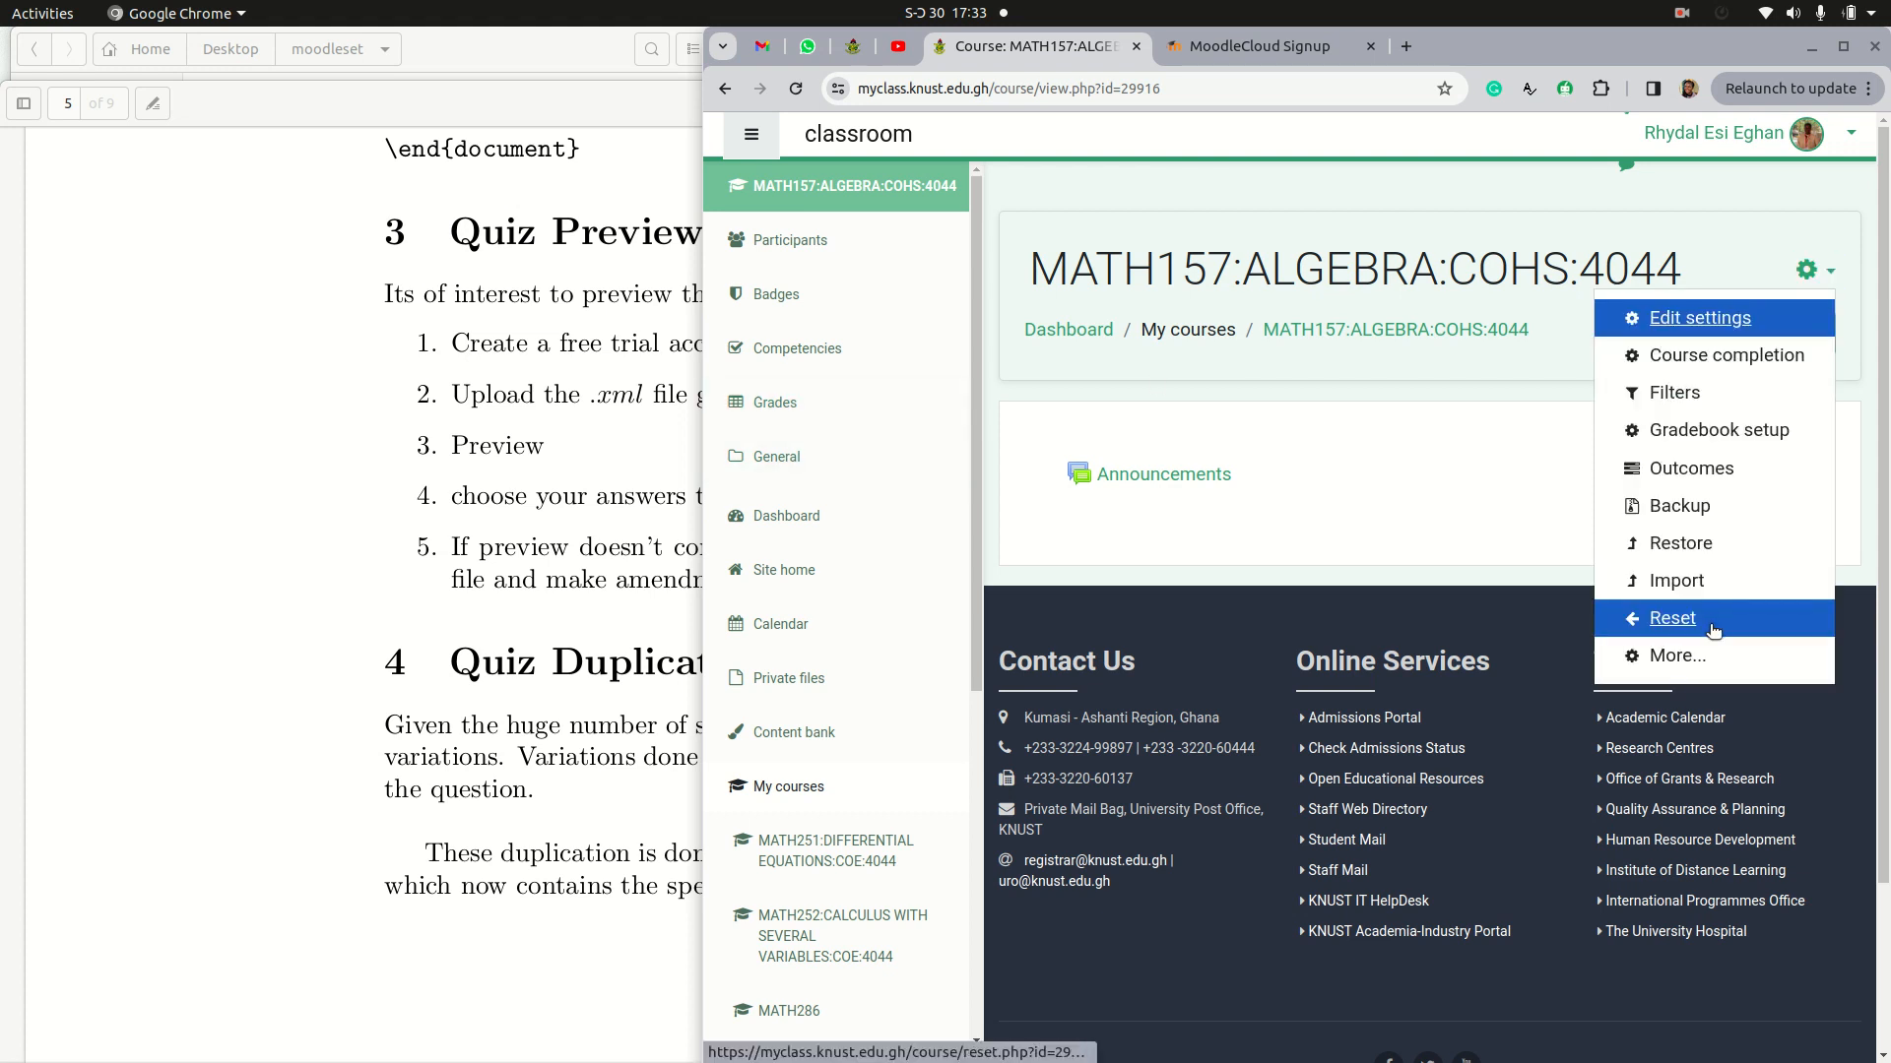
{"action": "left_click", "coordinate": [1682, 656]}
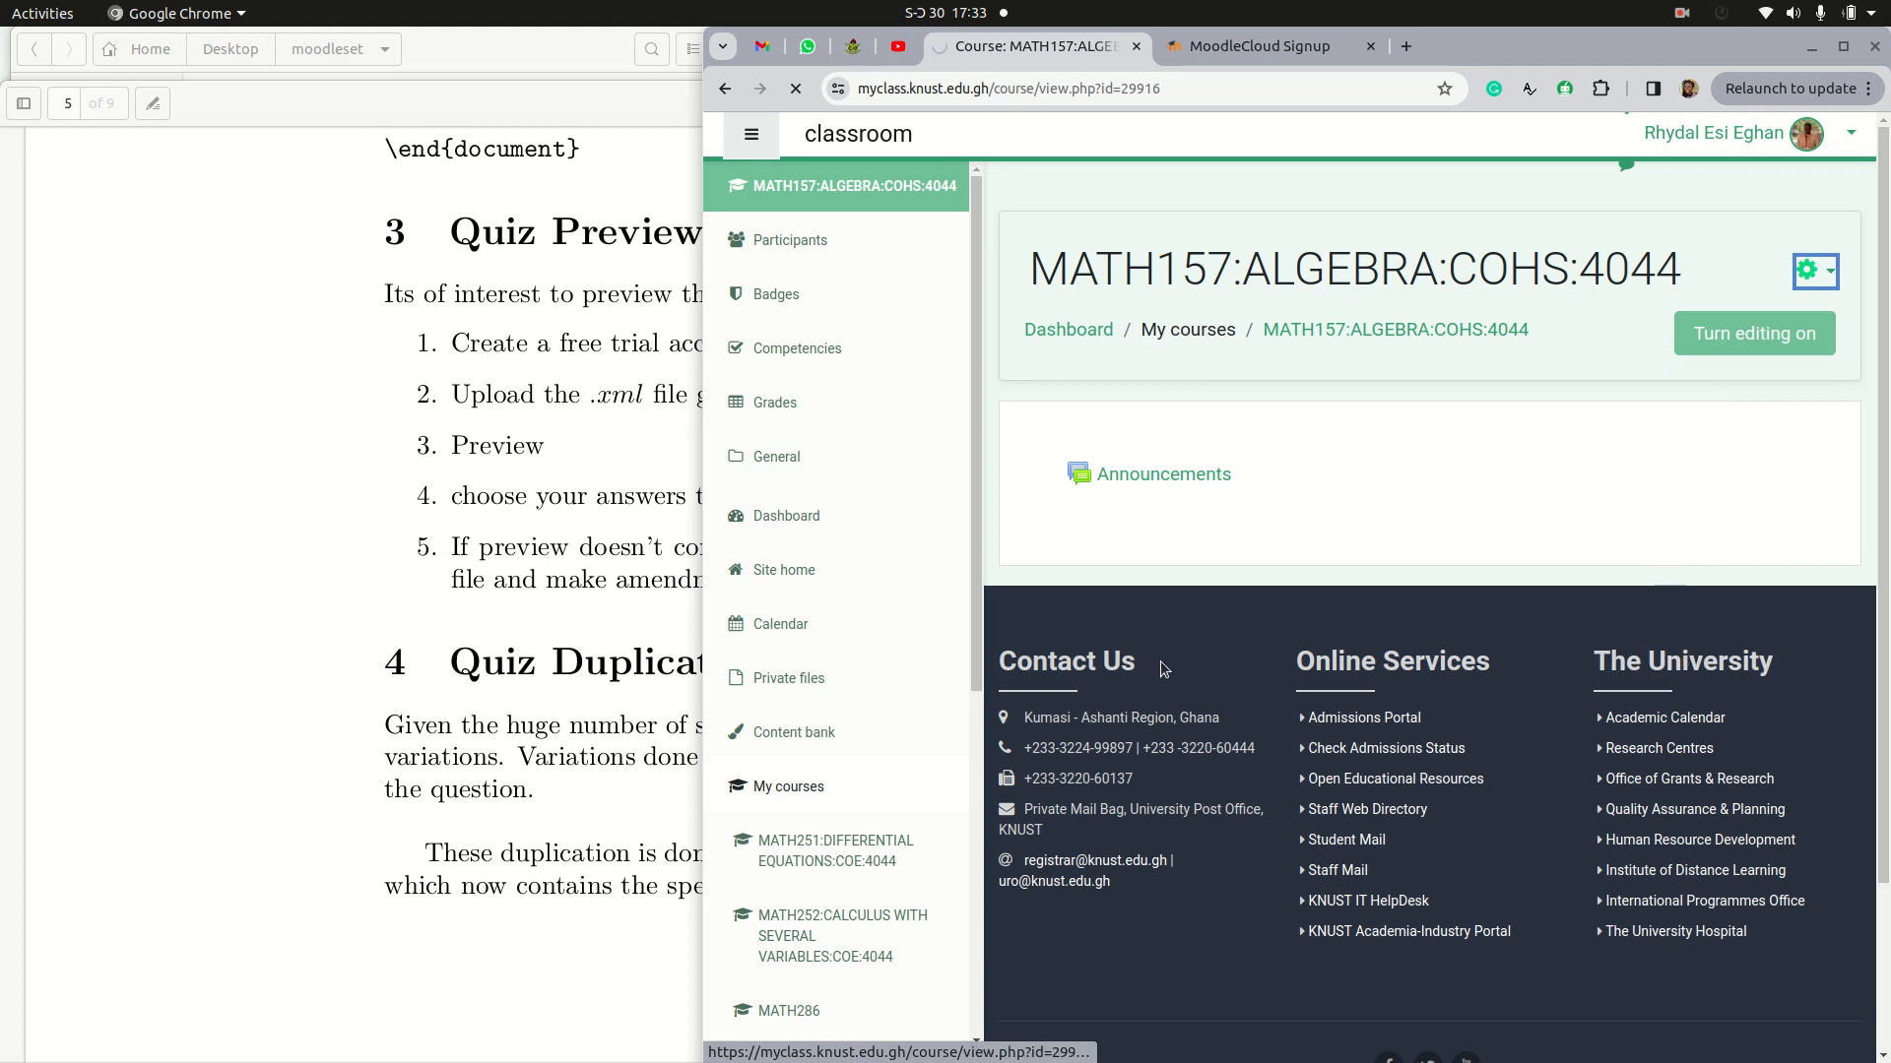
{"action": "left_click", "coordinate": [446, 492]}
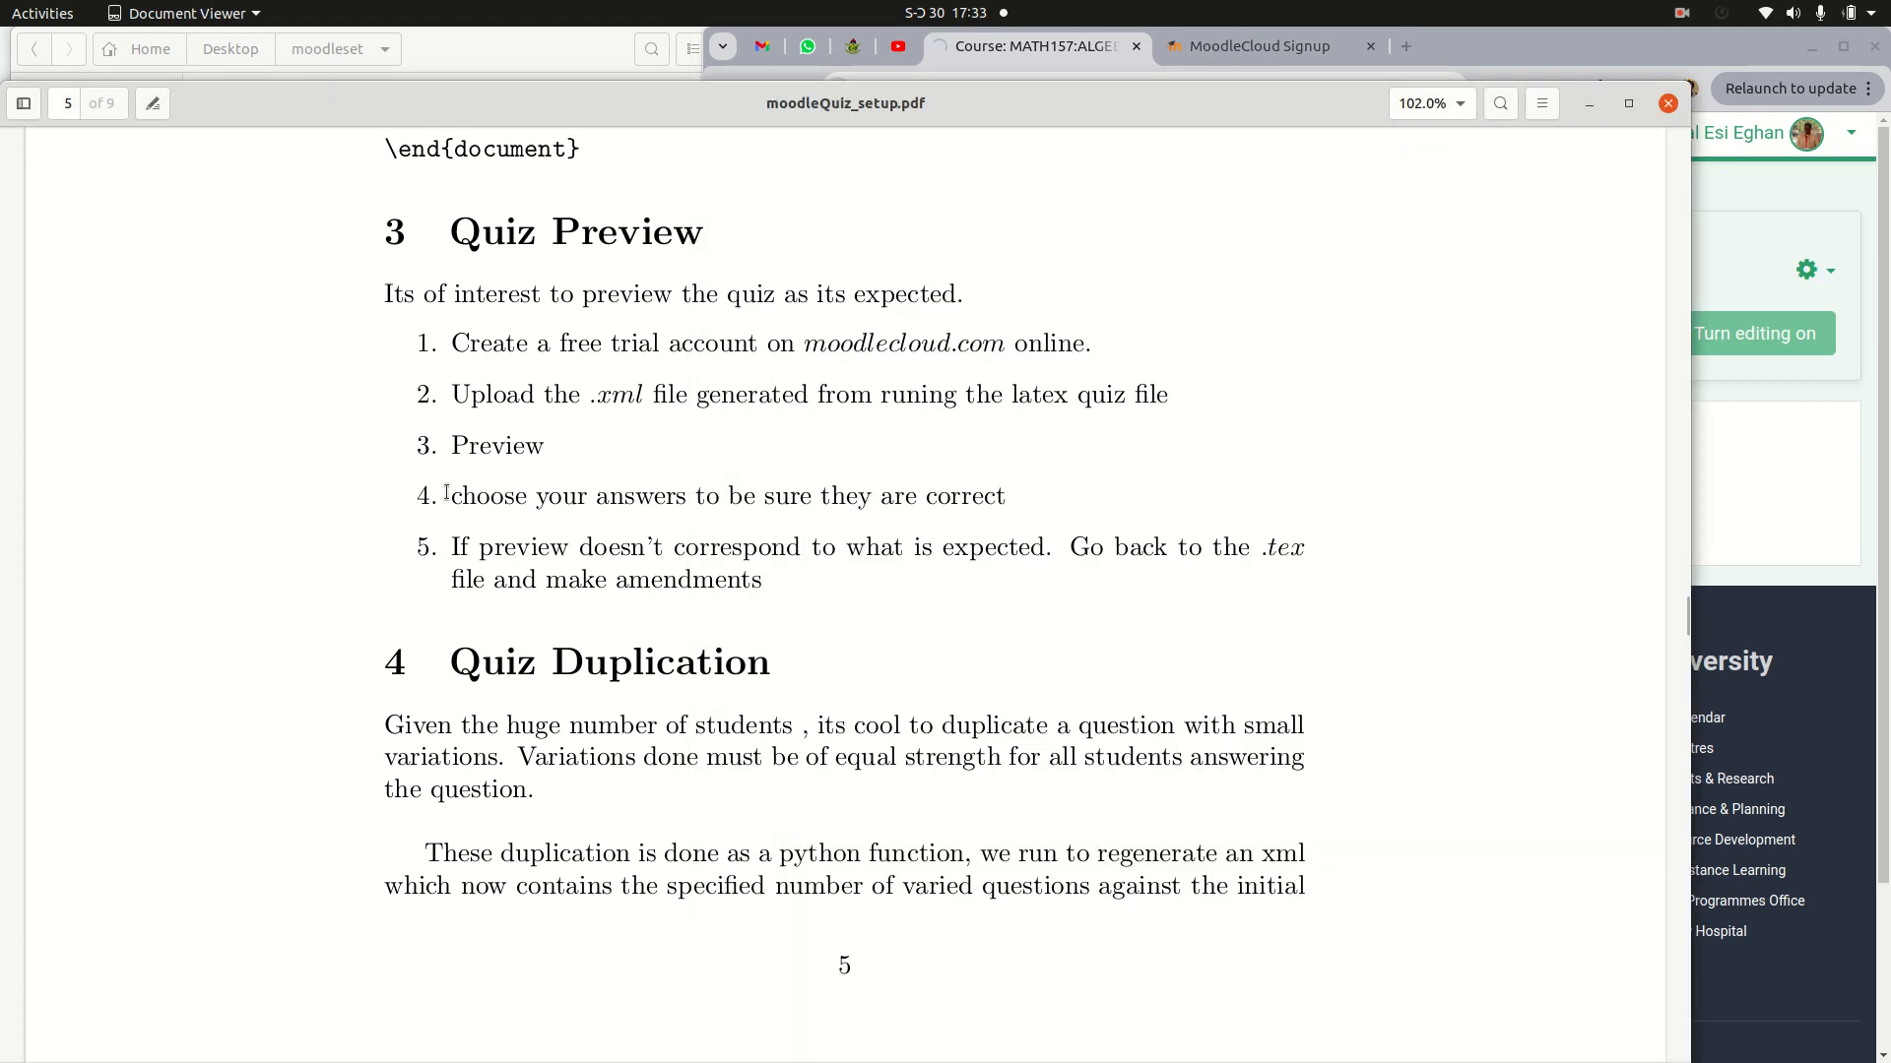
{"action": "left_click_drag", "start_coordinate": [1317, 109], "coordinate": [1159, 266]}
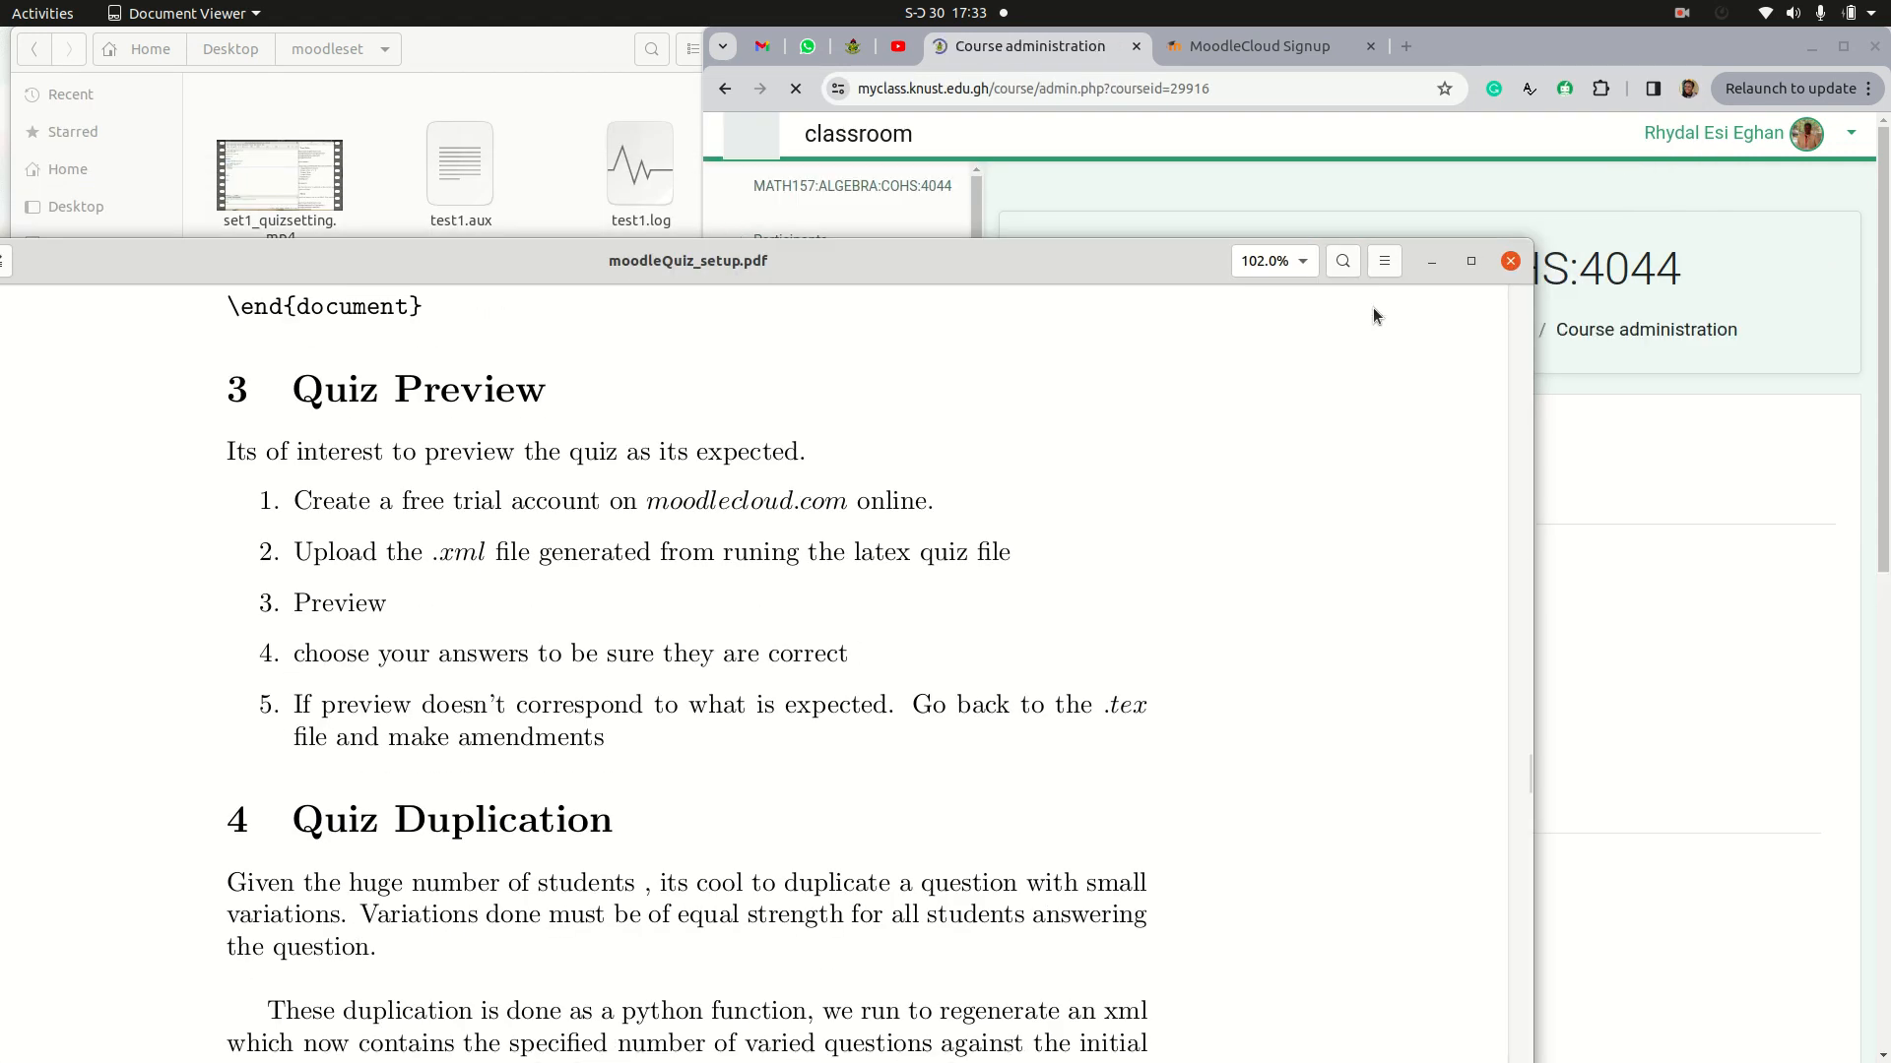
{"action": "left_click", "coordinate": [1575, 423]}
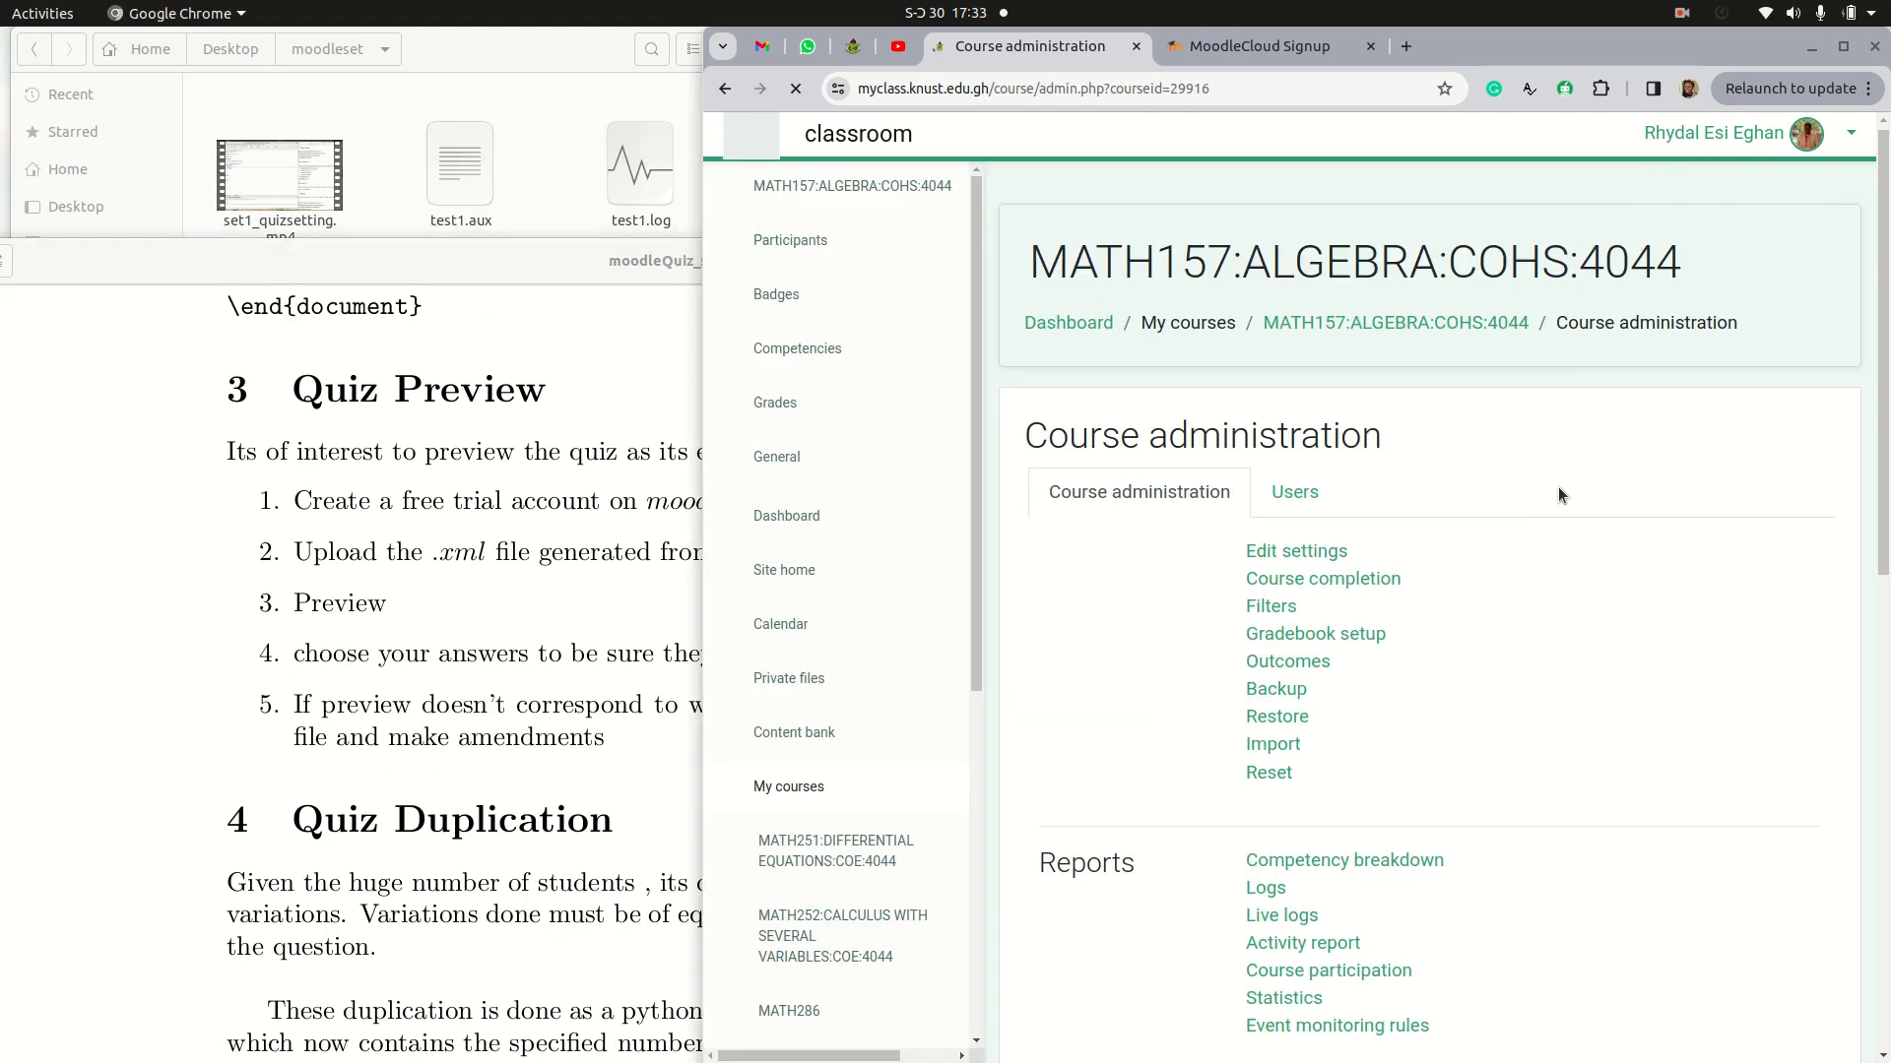
Step: Open the question import for the course's question bank and set the file format to Moodle XML format
{"action": "scroll", "coordinate": [1558, 487], "scroll_direction": "down", "scroll_amount": 8}
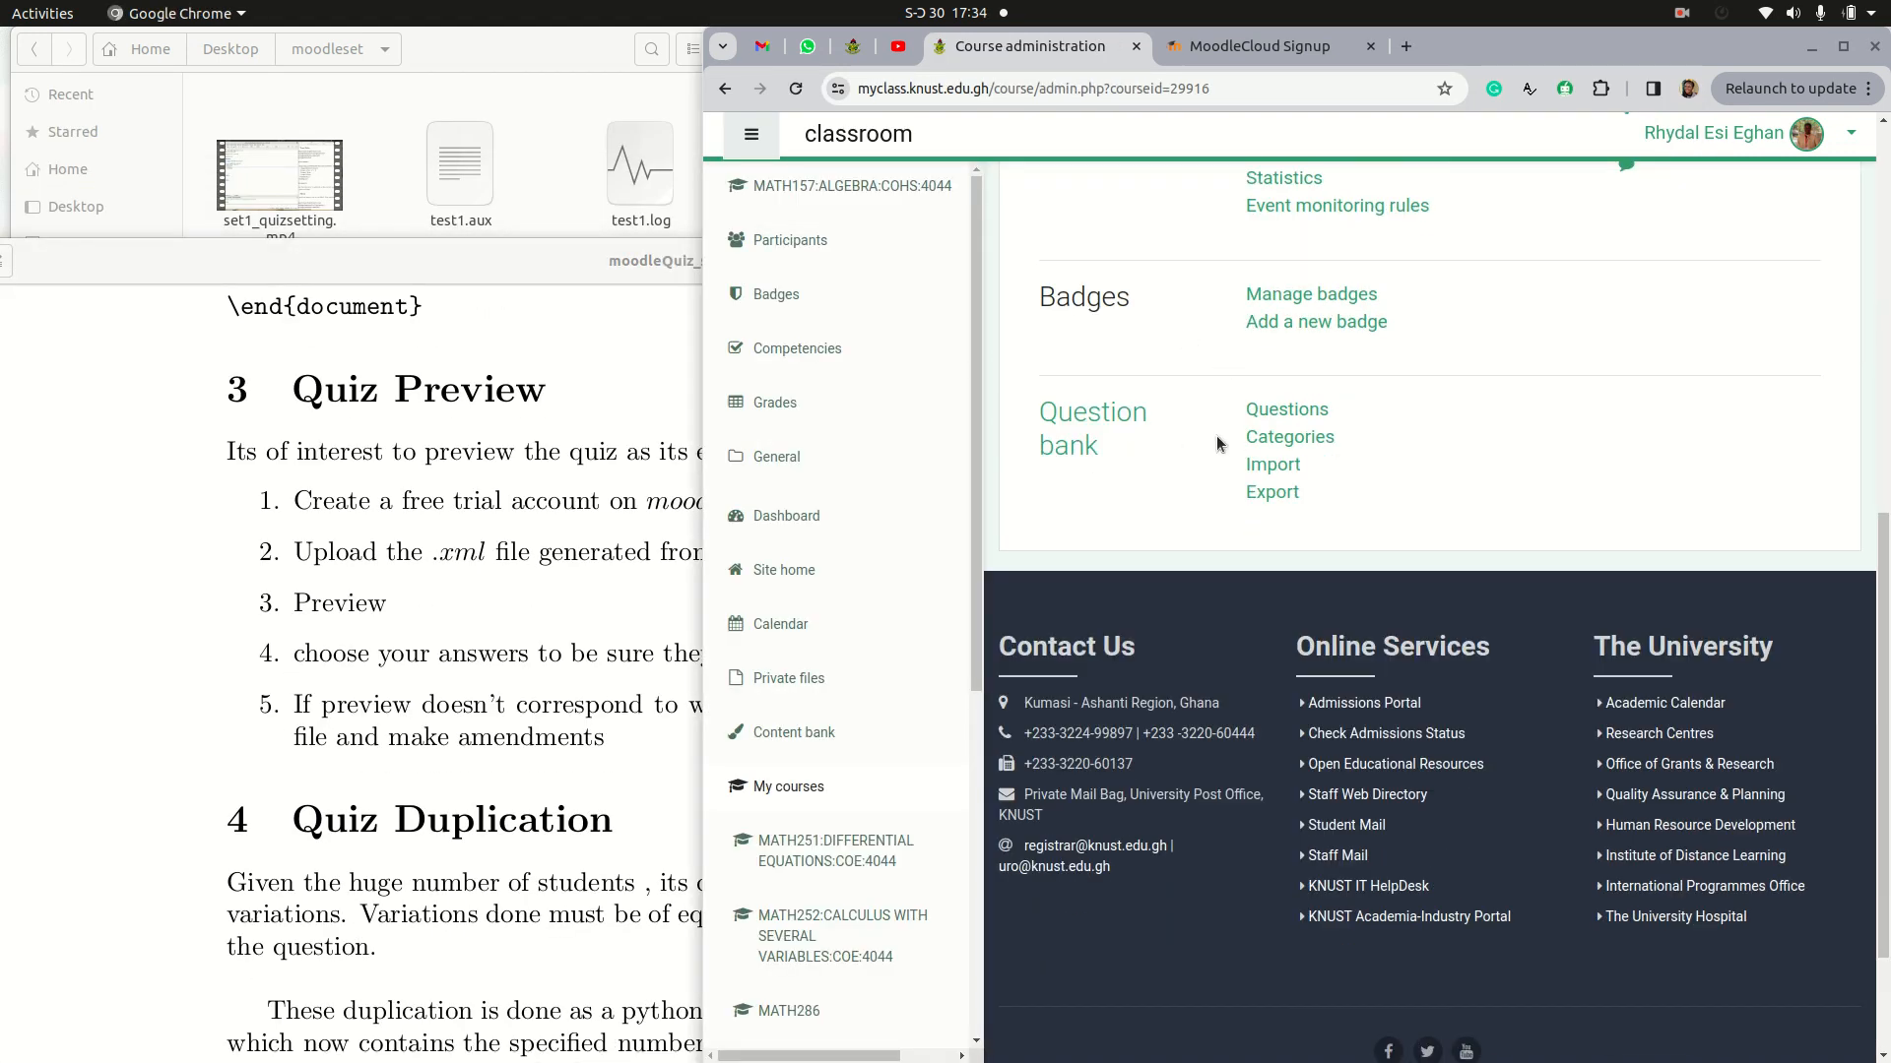
{"action": "left_click", "coordinate": [1277, 467]}
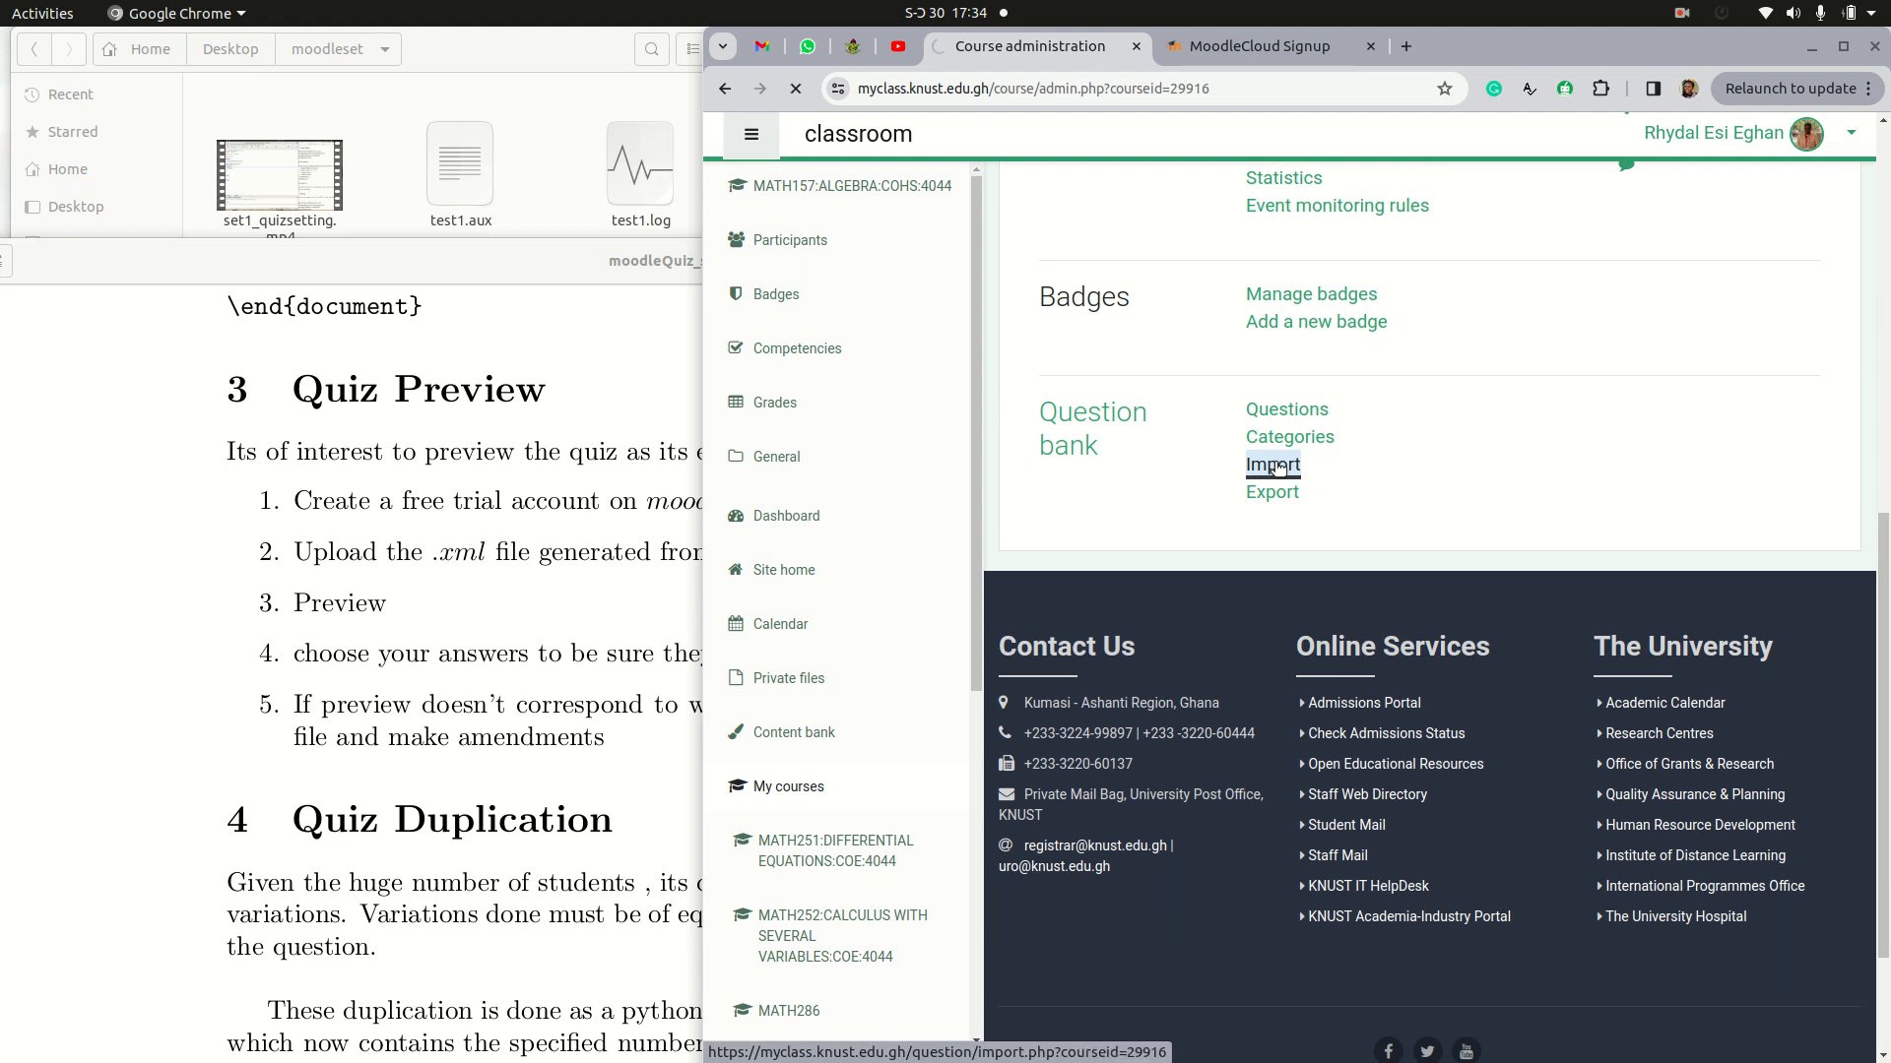
{"action": "scroll", "coordinate": [1298, 626], "scroll_direction": "down", "scroll_amount": 2}
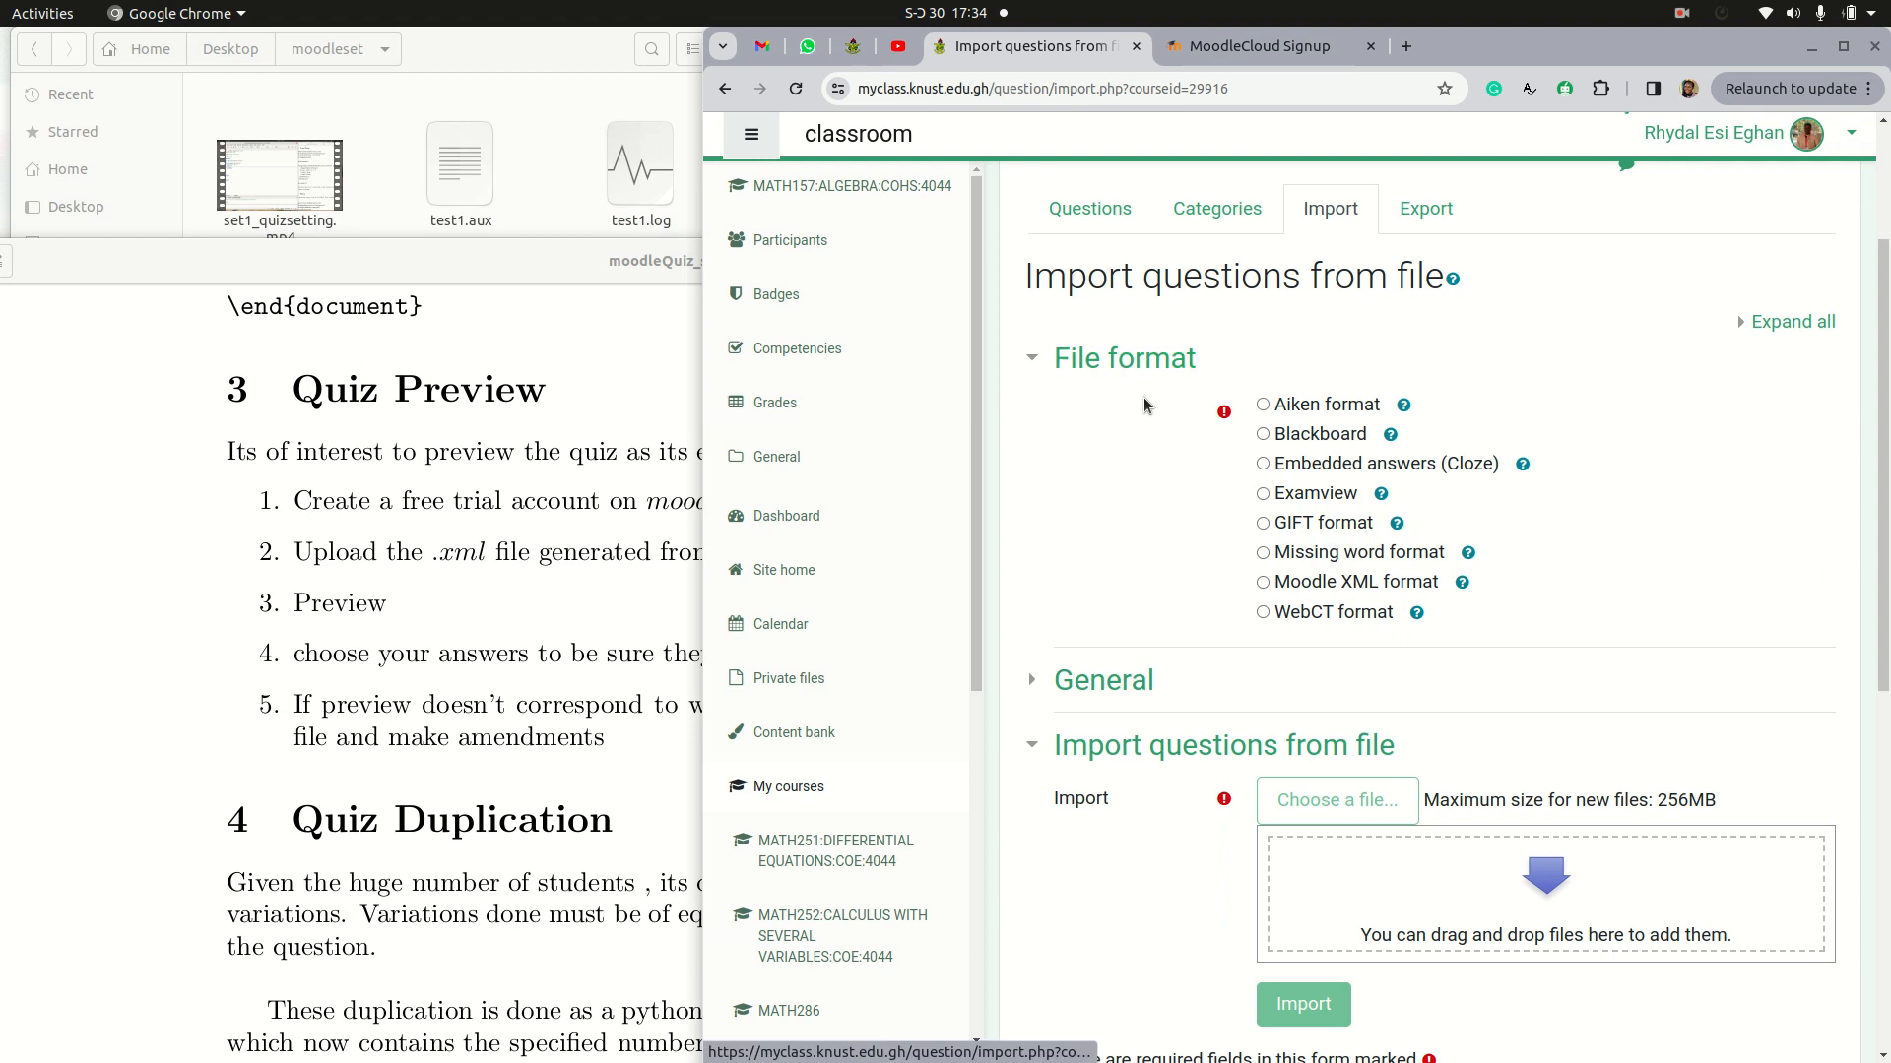
{"action": "left_click", "coordinate": [1264, 587]}
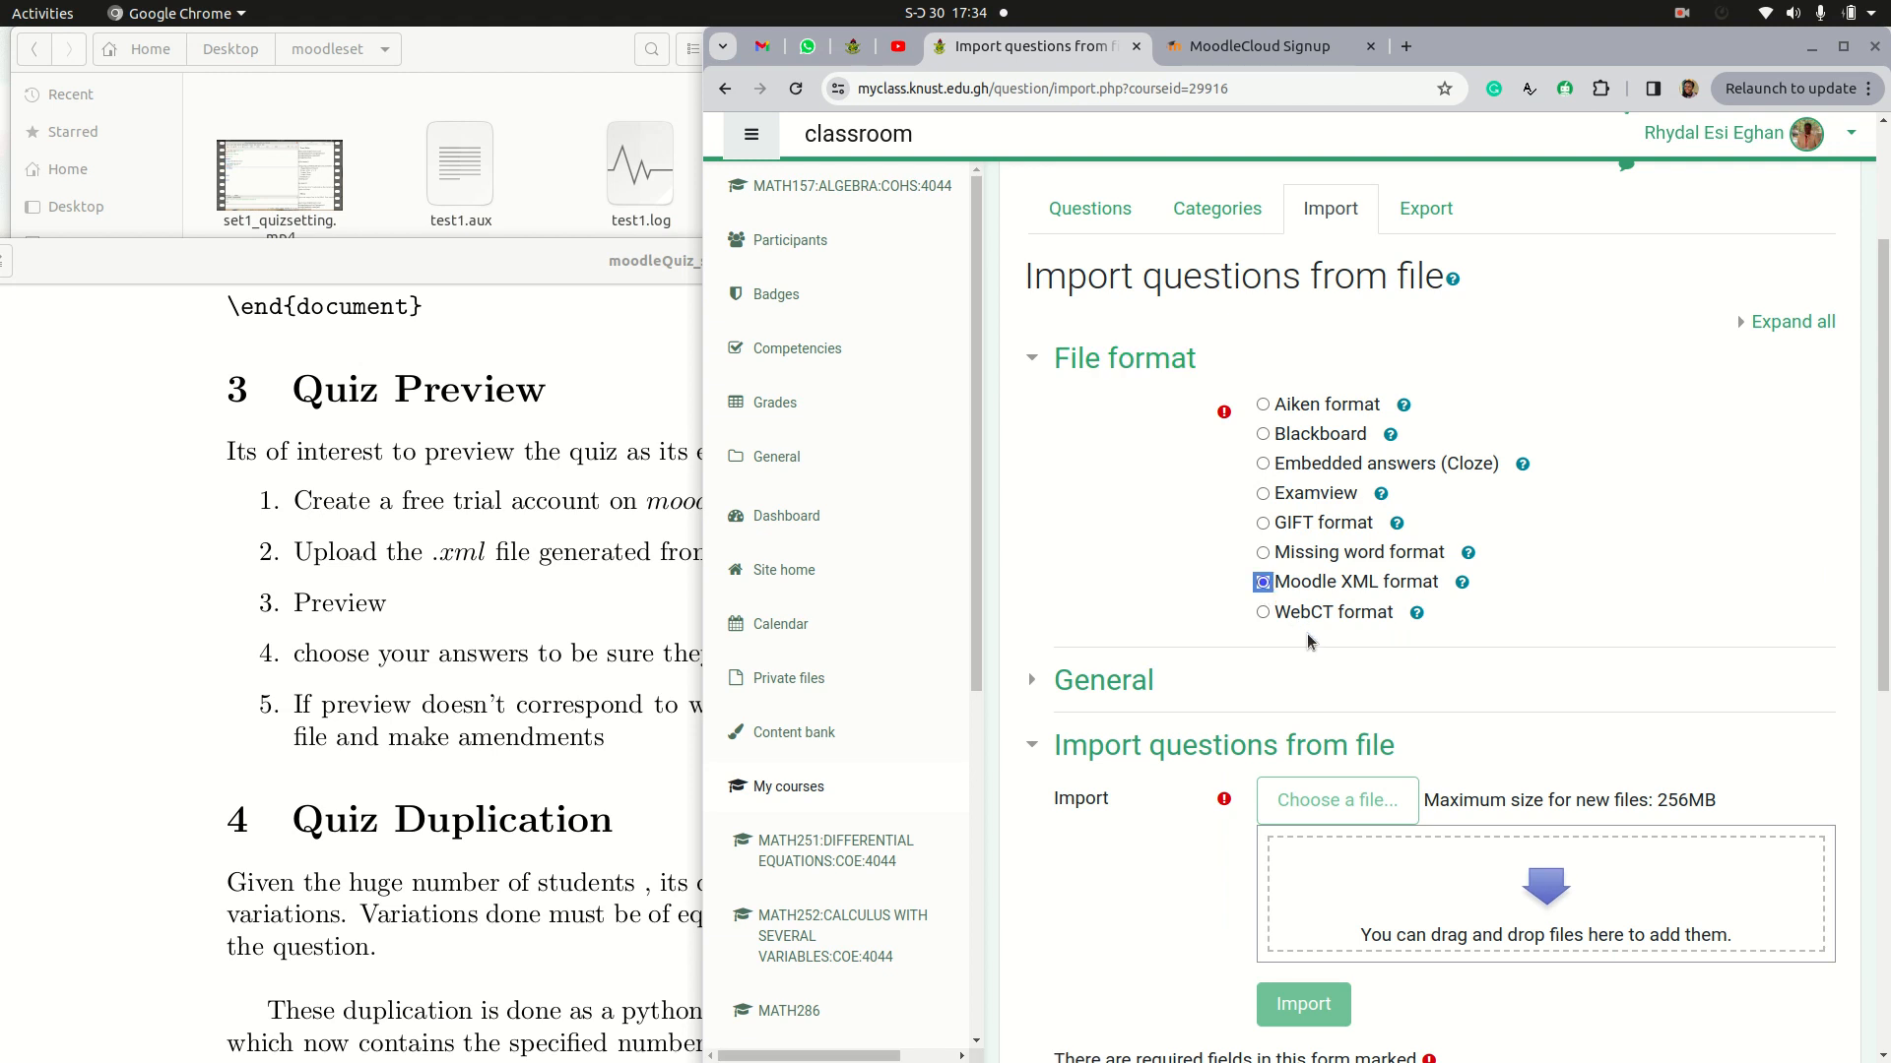
{"action": "scroll", "coordinate": [1311, 678], "scroll_direction": "down", "scroll_amount": 1}
{"action": "scroll", "coordinate": [1312, 677], "scroll_direction": "down", "scroll_amount": 1}
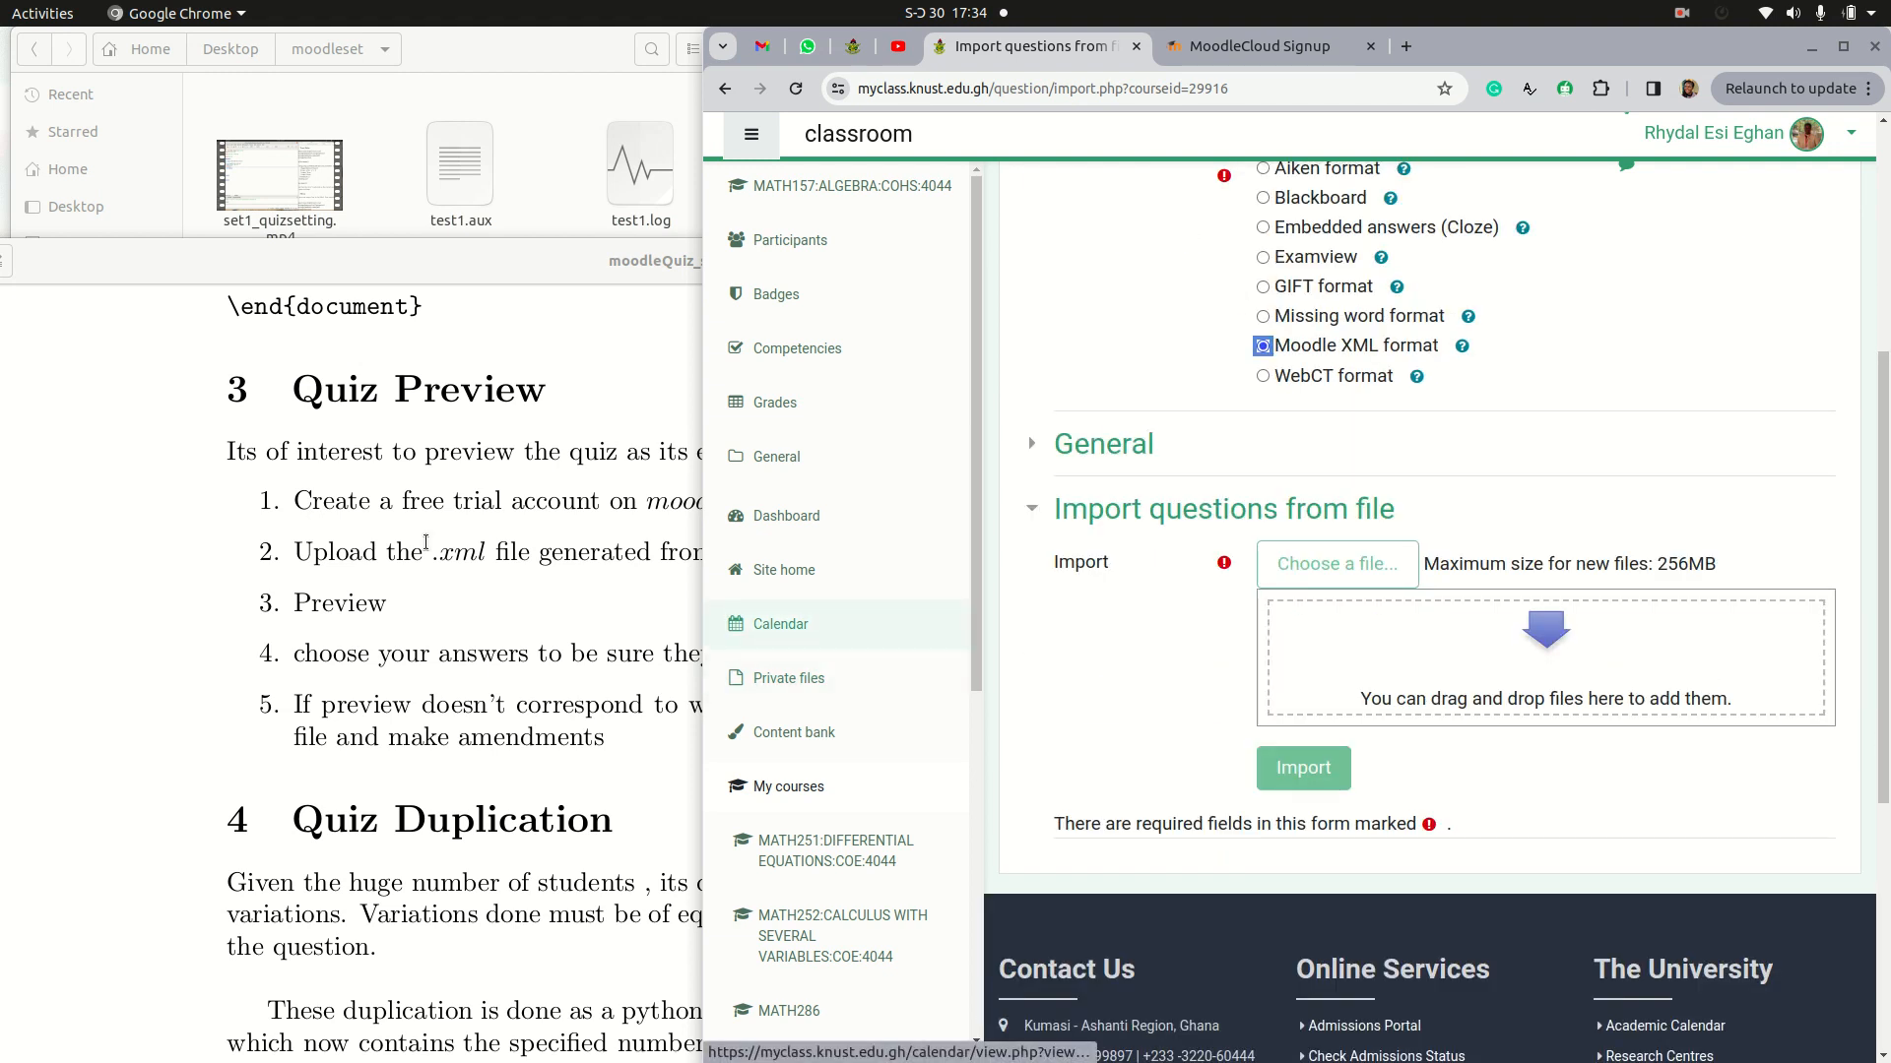
Step: Minimize the PDF guide, bring the moodleset folder in Files to the front and make its window taller
{"action": "left_click", "coordinate": [434, 556]}
{"action": "left_click_drag", "start_coordinate": [436, 562], "coordinate": [555, 566]}
{"action": "left_click", "coordinate": [557, 583]}
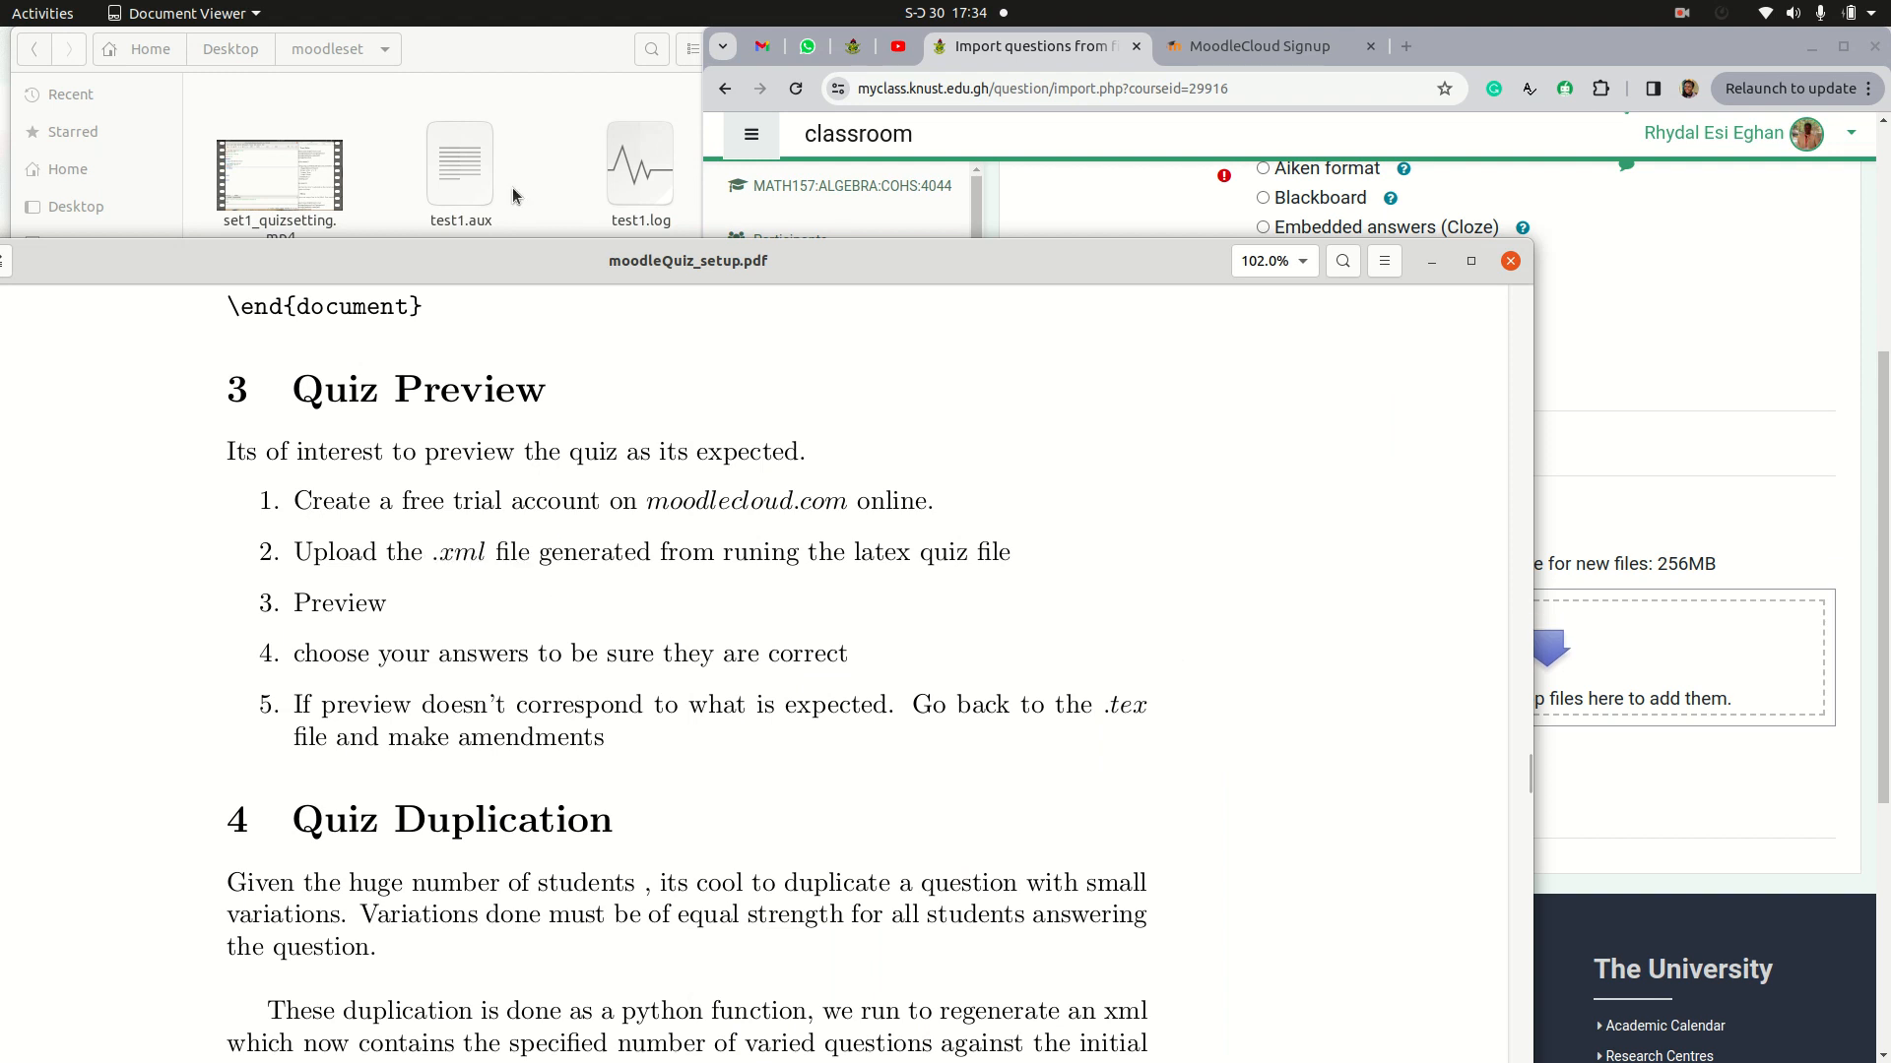
{"action": "left_click", "coordinate": [1431, 262]}
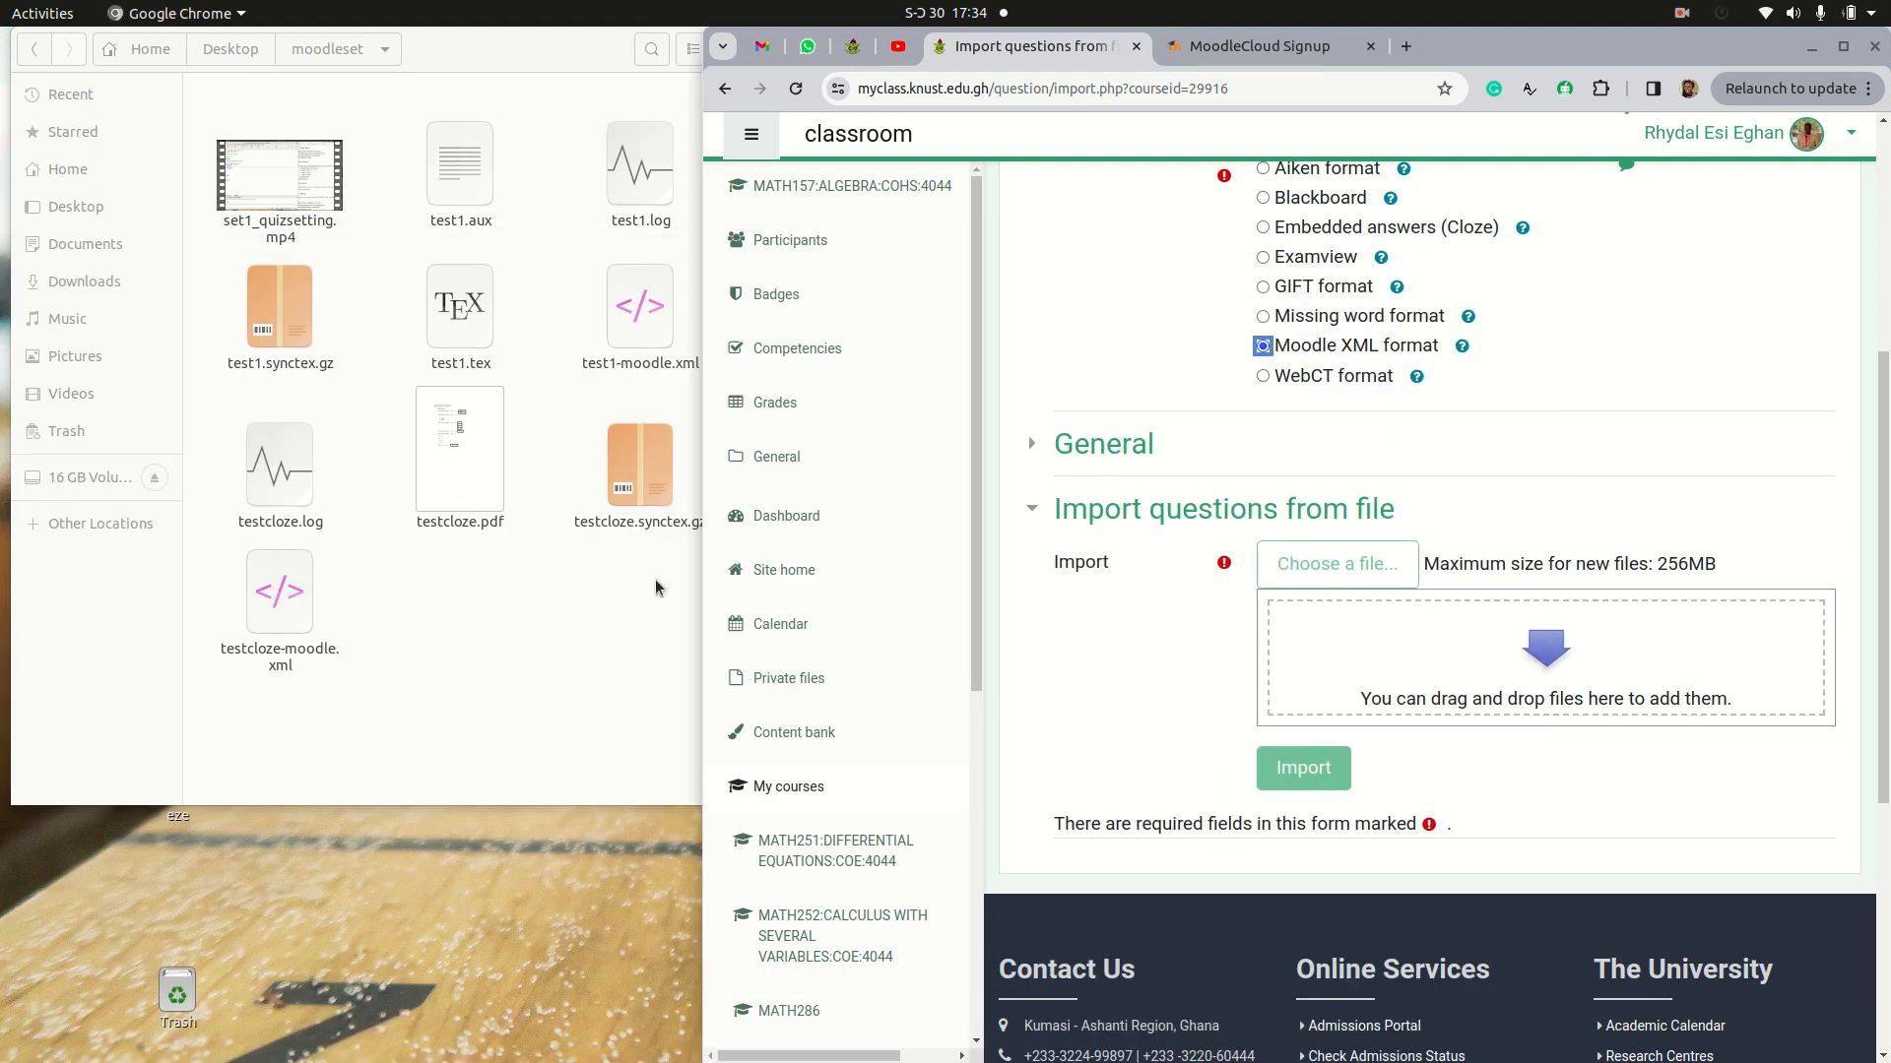
{"action": "left_click", "coordinate": [564, 622]}
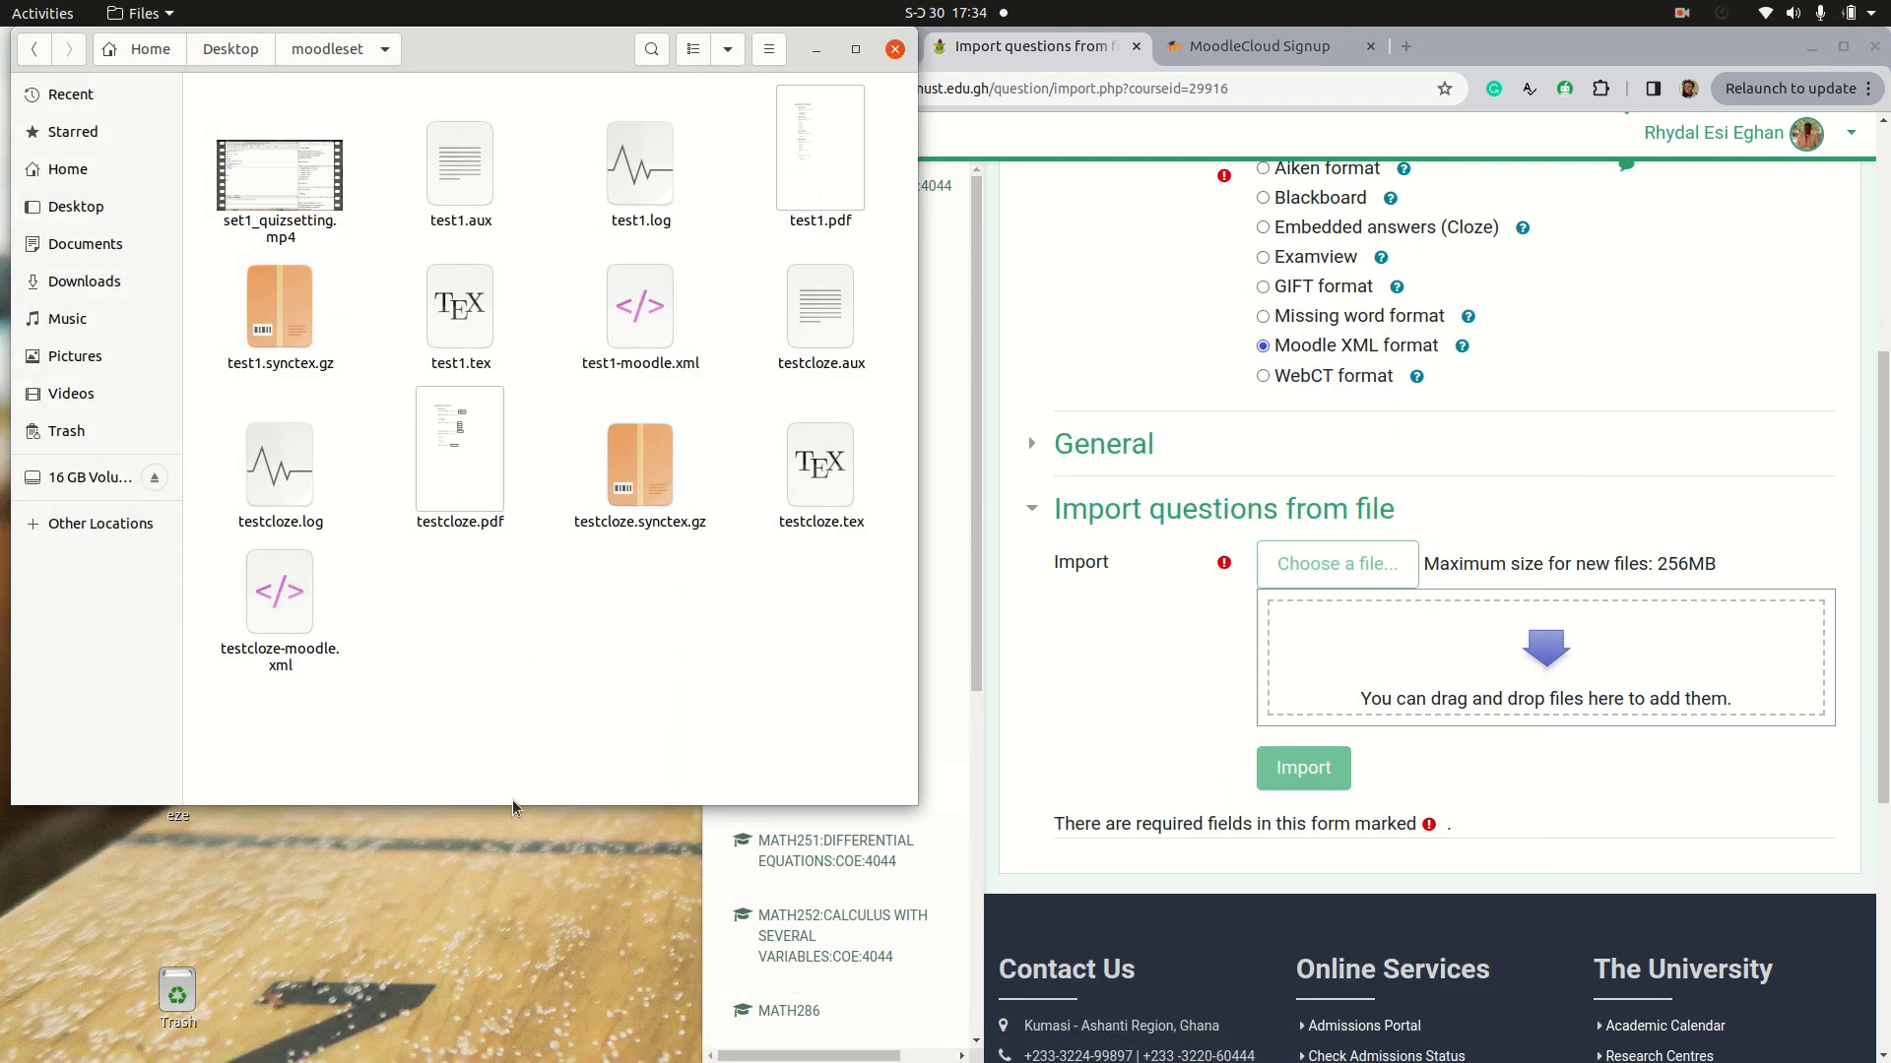
{"action": "left_click_drag", "start_coordinate": [511, 802], "coordinate": [506, 989]}
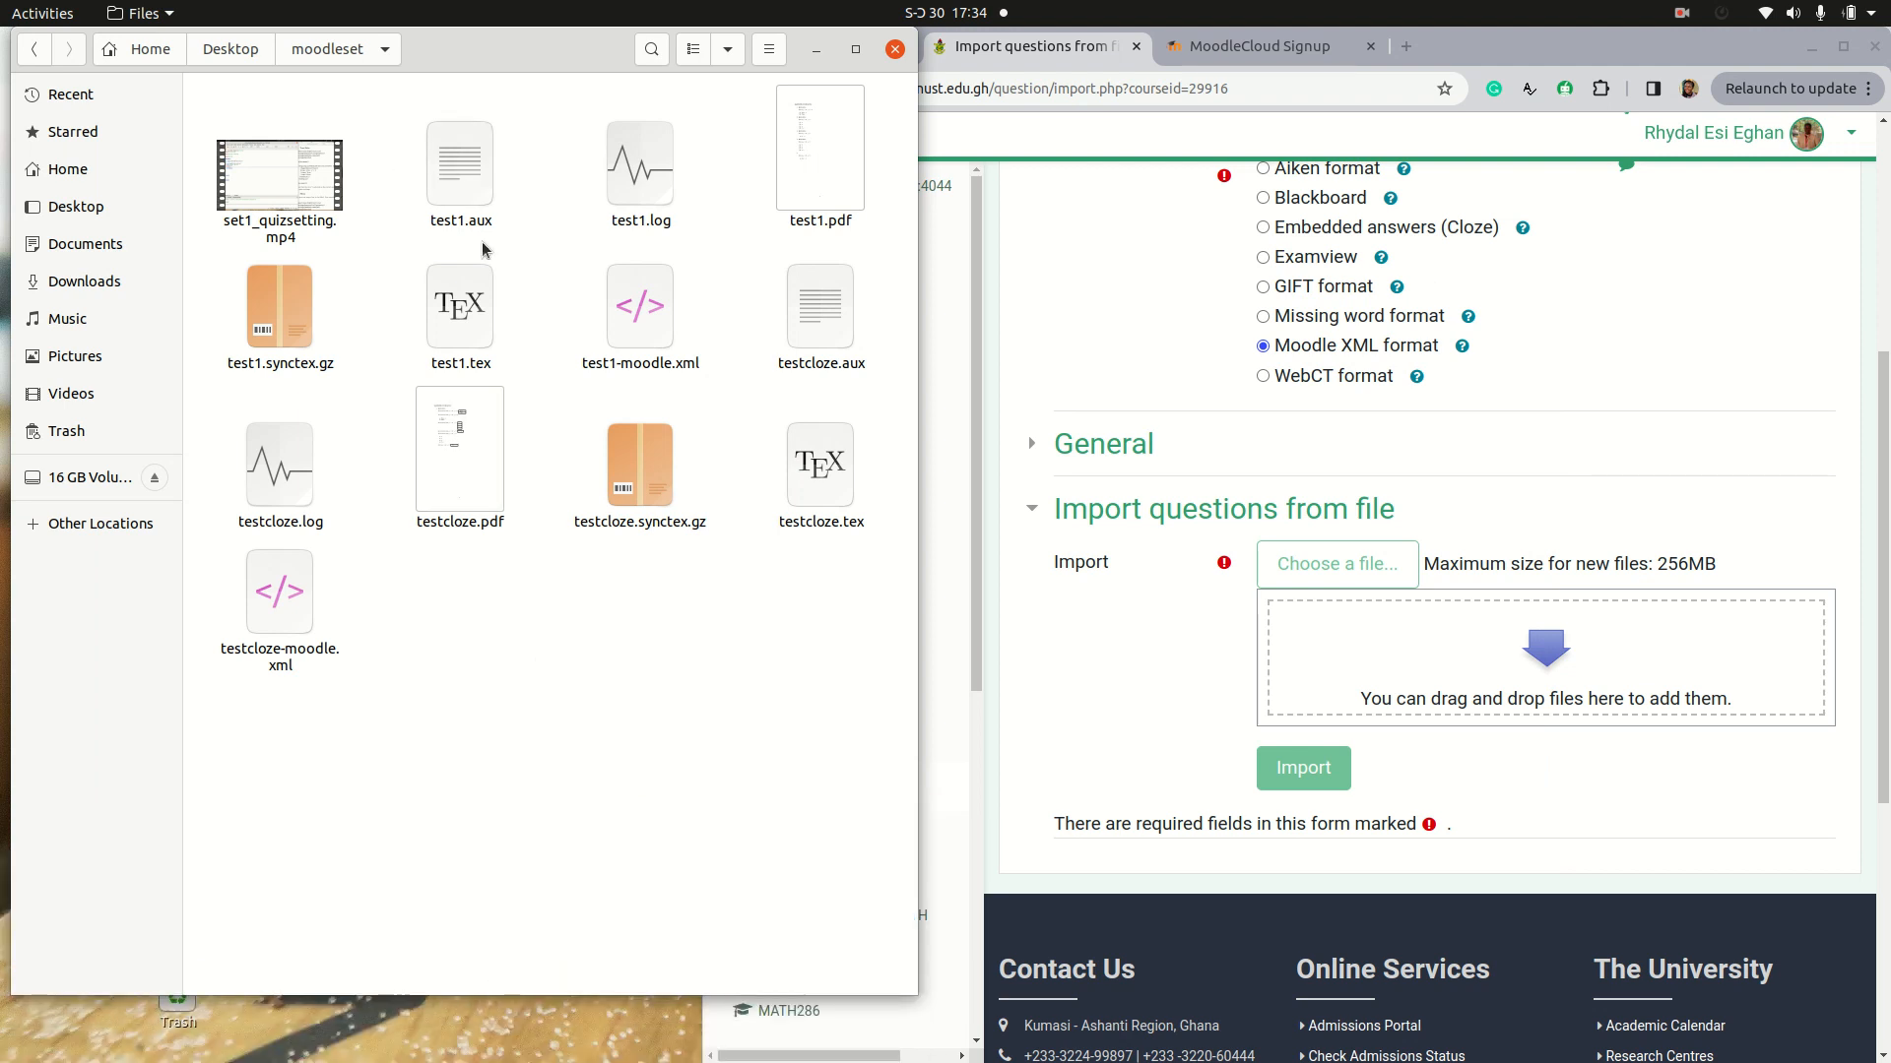
Step: Upload test1-moodle.xml from the moodleset folder, import its questions and continue to the question bank
{"action": "left_click", "coordinate": [650, 339]}
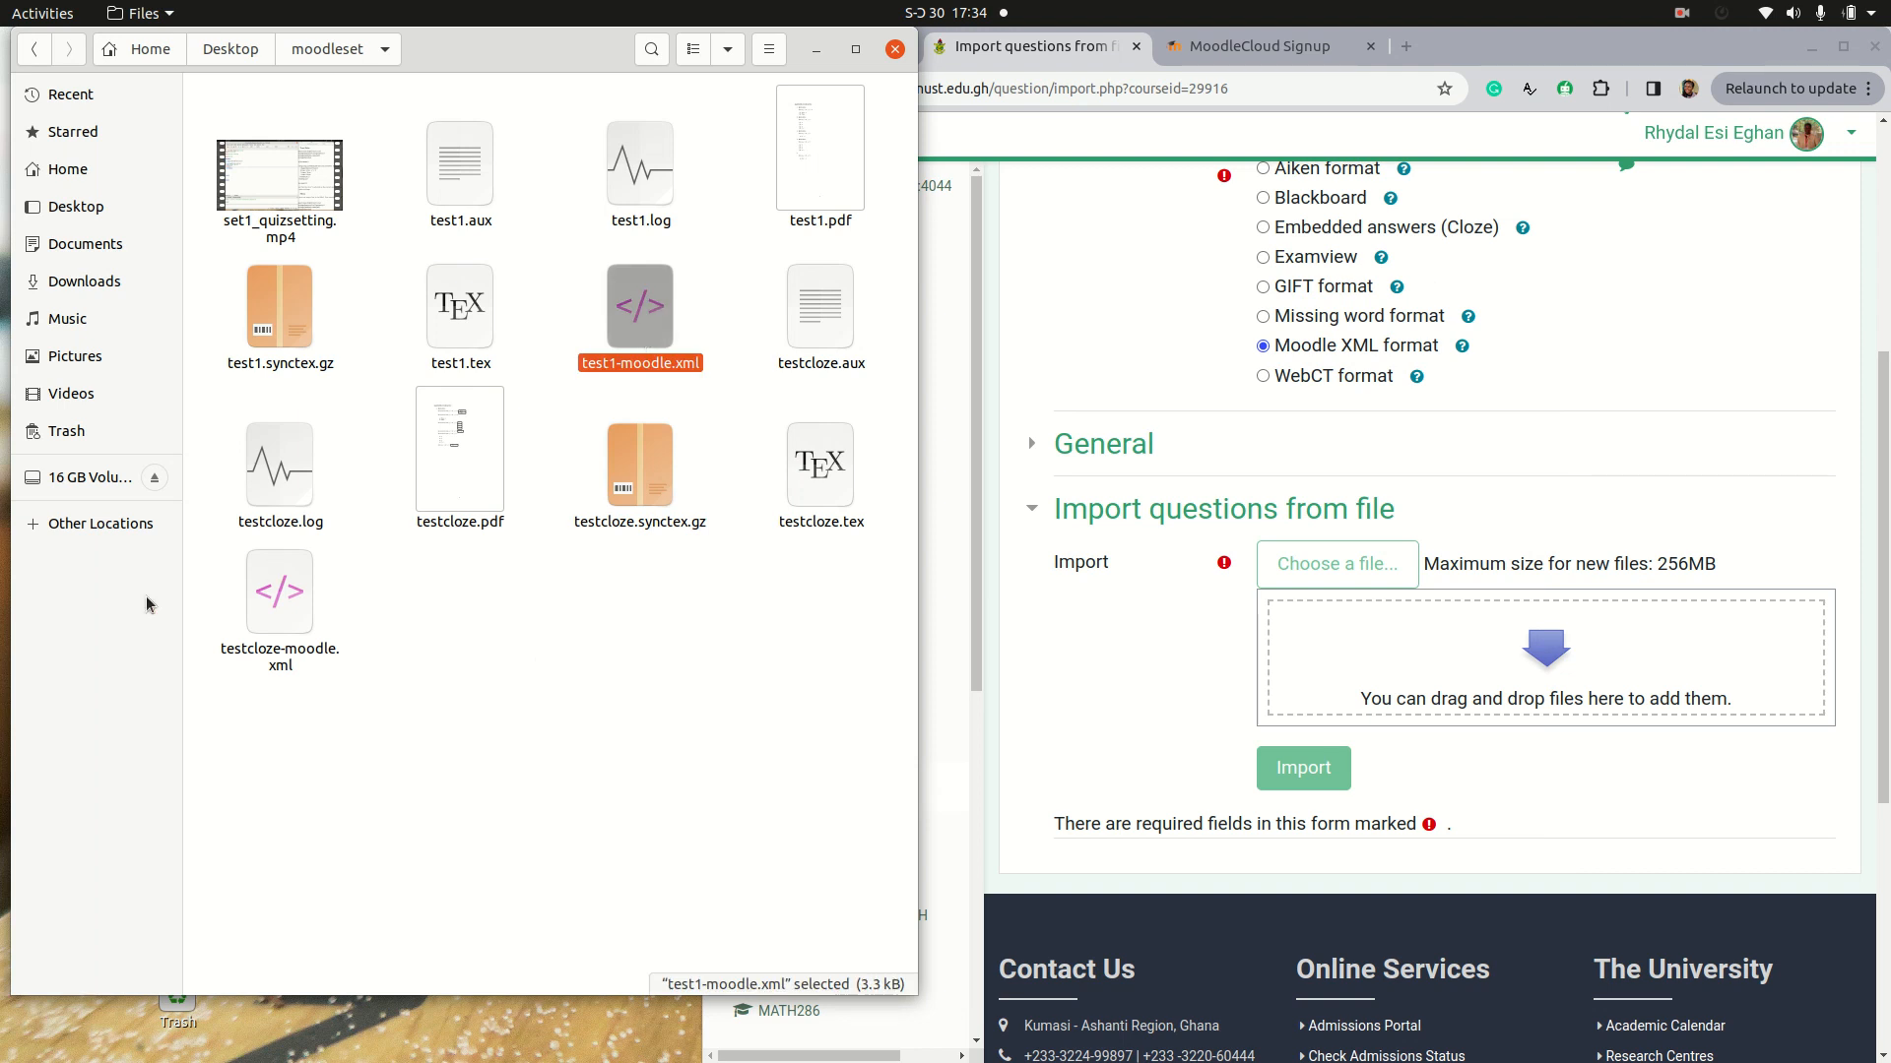
{"action": "left_click", "coordinate": [278, 591]}
{"action": "left_click_drag", "start_coordinate": [642, 344], "coordinate": [1421, 645]}
{"action": "left_click", "coordinate": [1297, 773]}
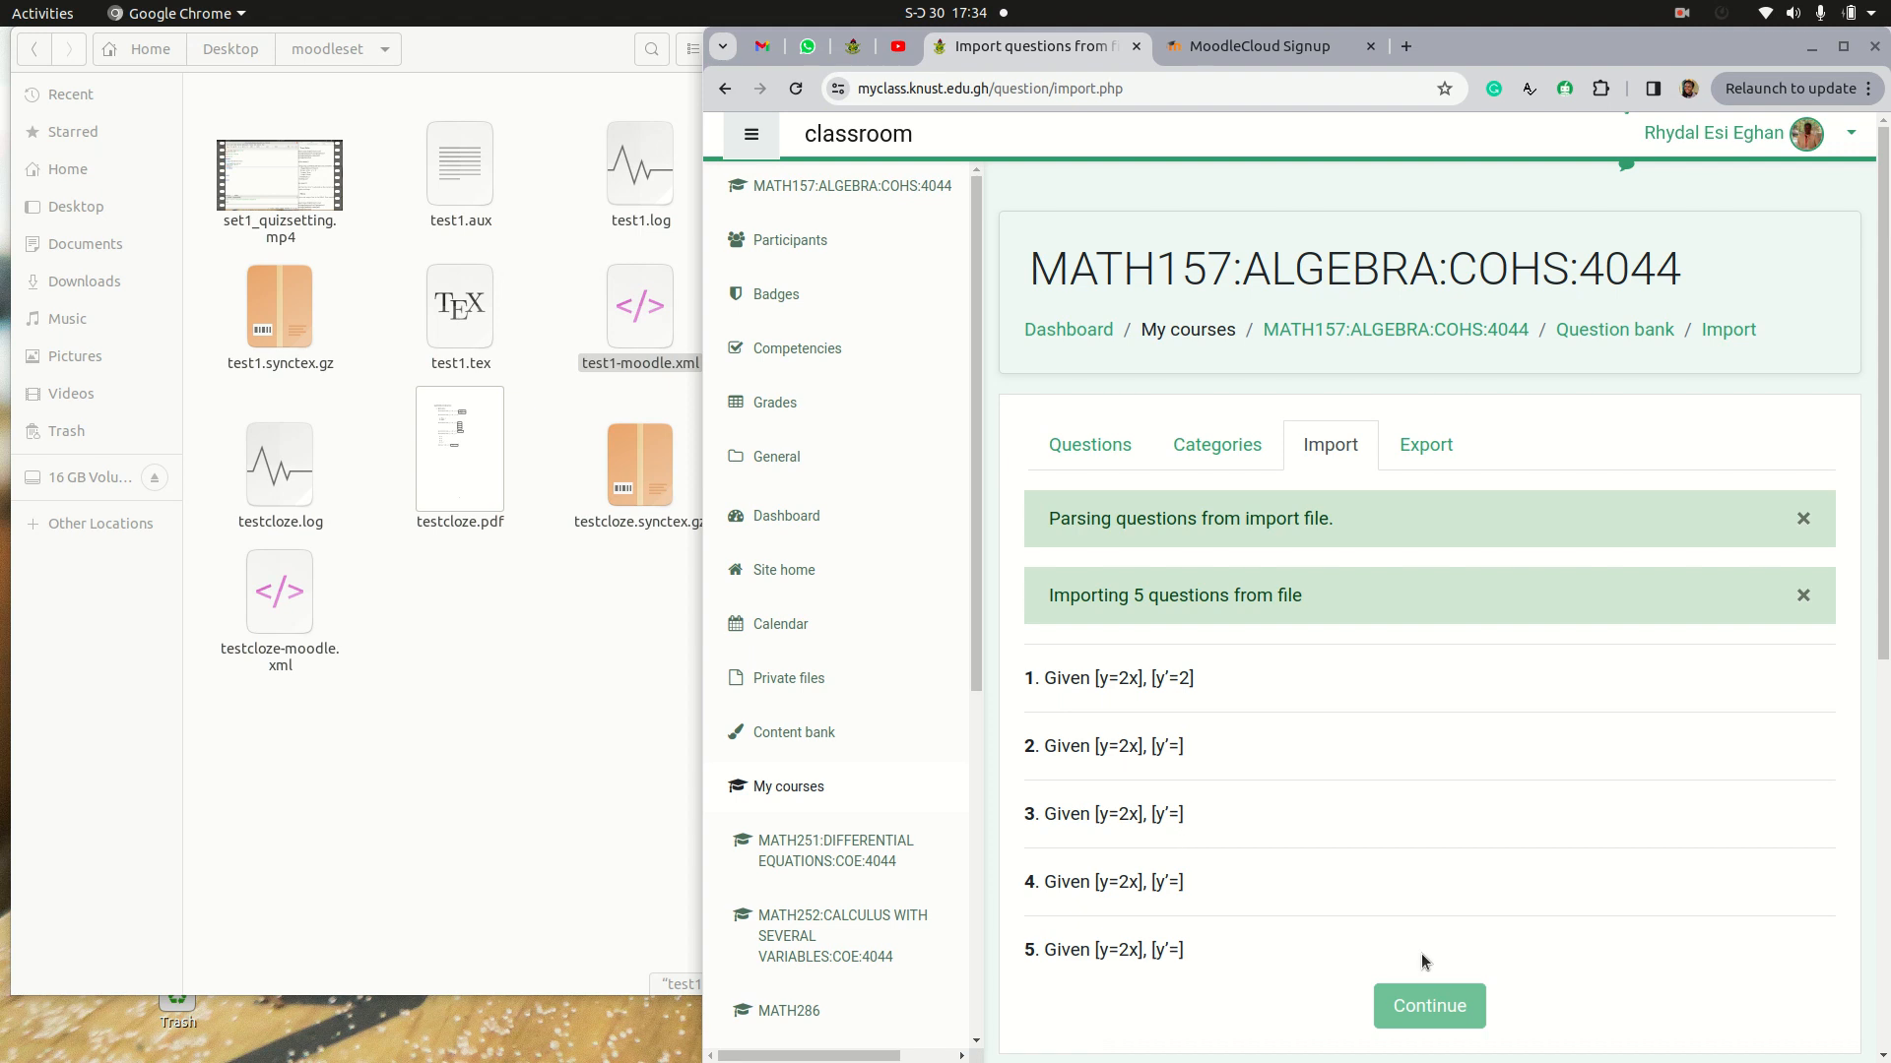
{"action": "left_click", "coordinate": [1438, 1006]}
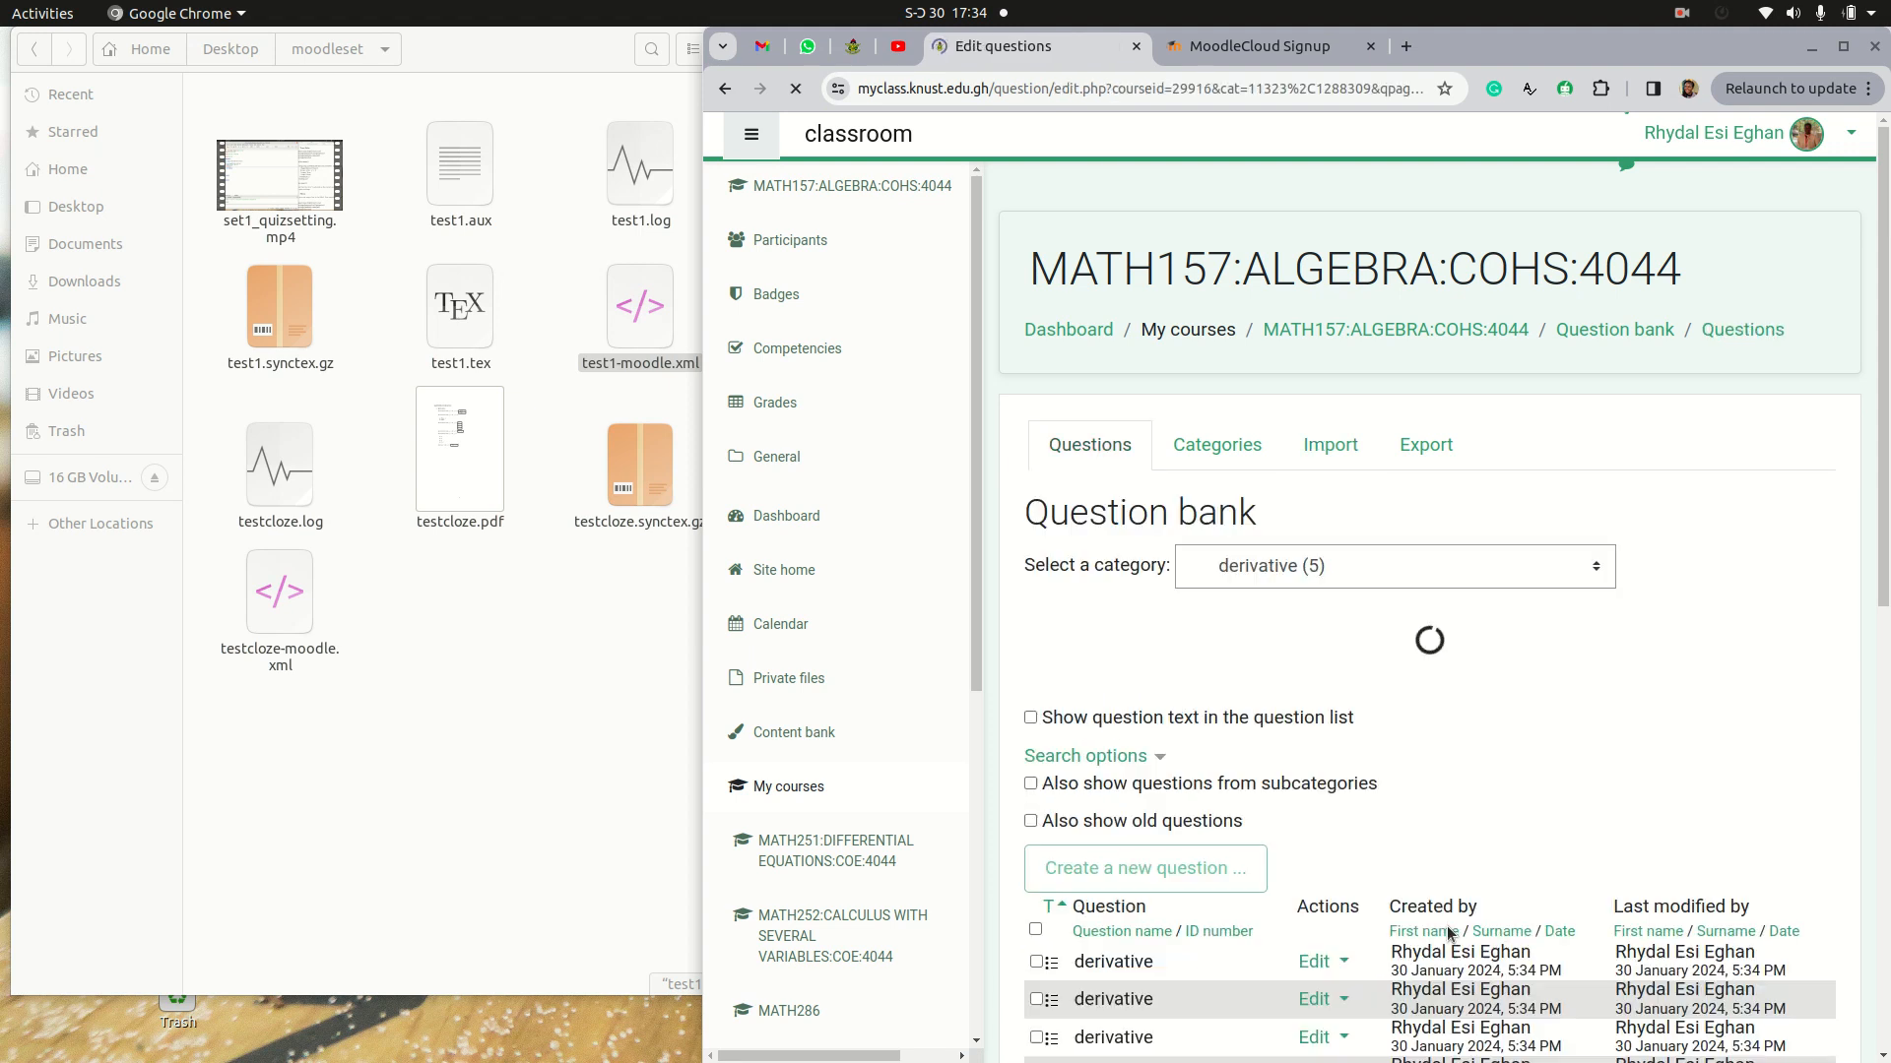
Step: Preview the first question of the derivative category and return to the question list
{"action": "scroll", "coordinate": [1458, 768], "scroll_direction": "down", "scroll_amount": 3}
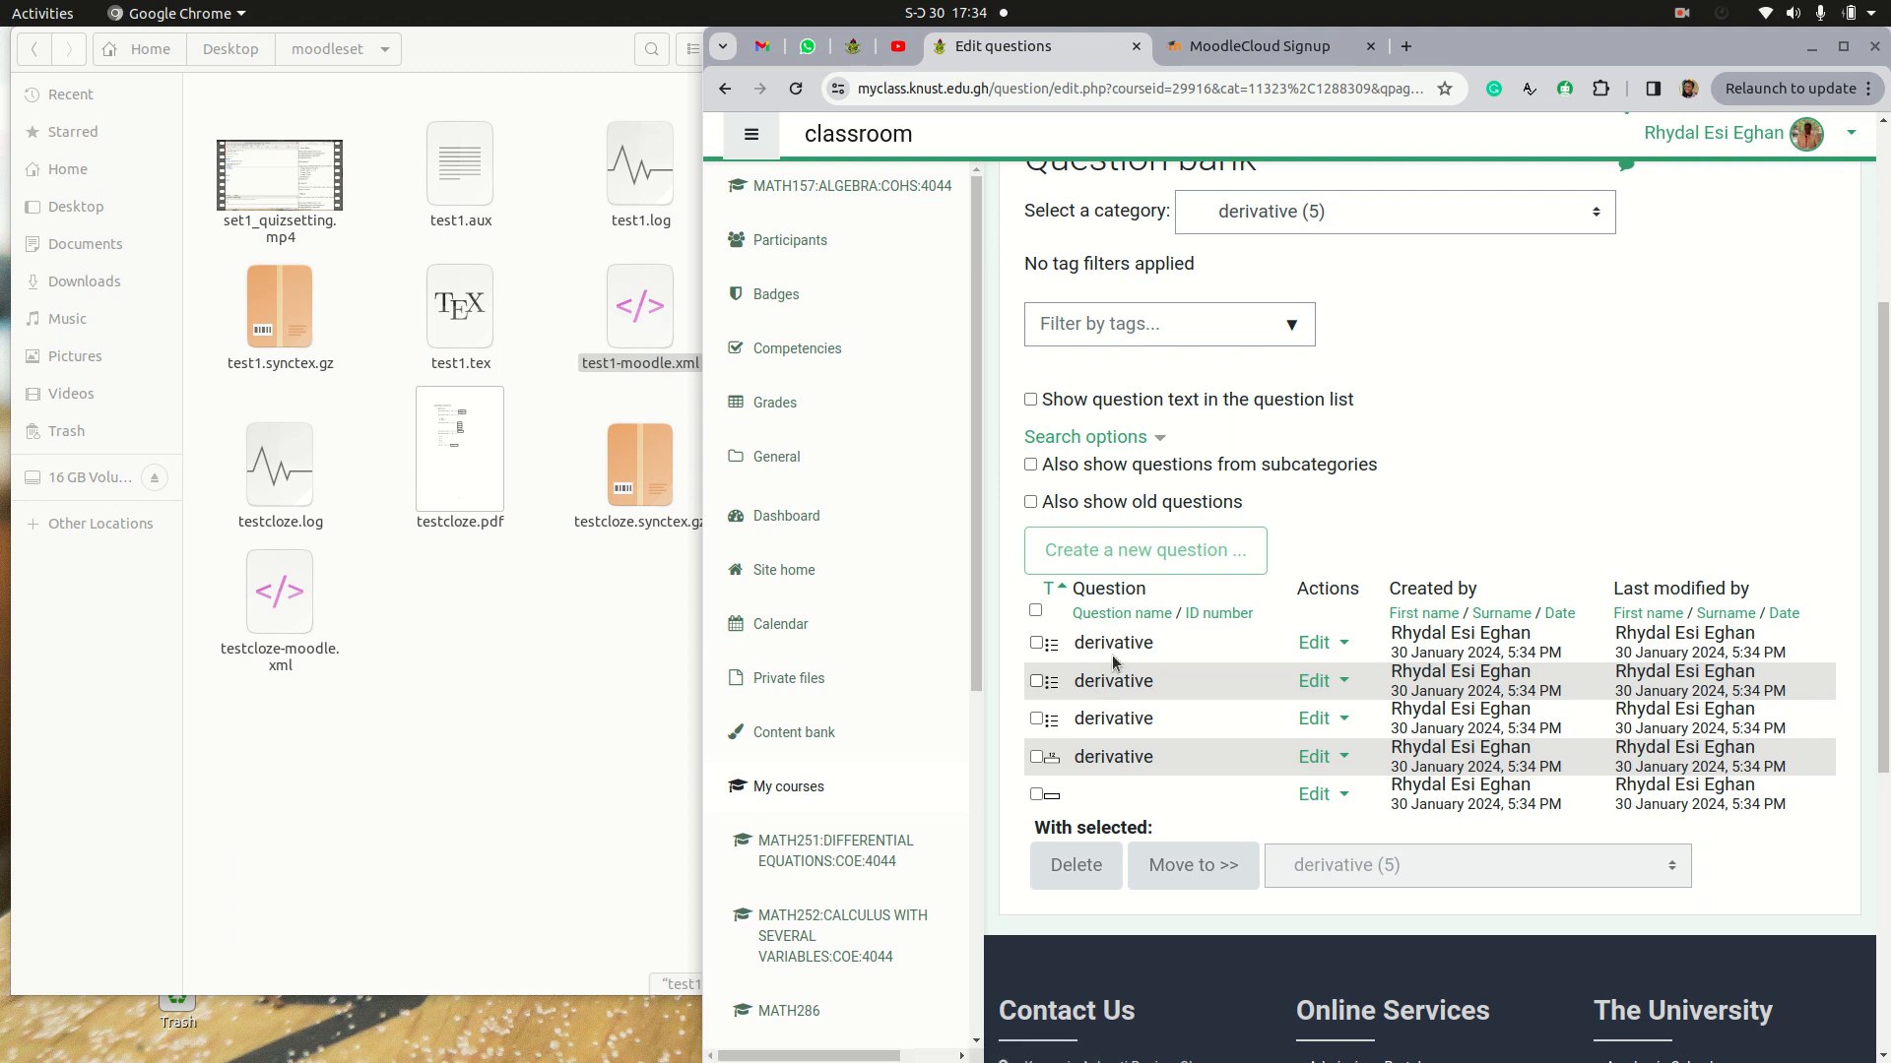
{"action": "left_click", "coordinate": [1320, 642]}
{"action": "left_click", "coordinate": [1197, 800]}
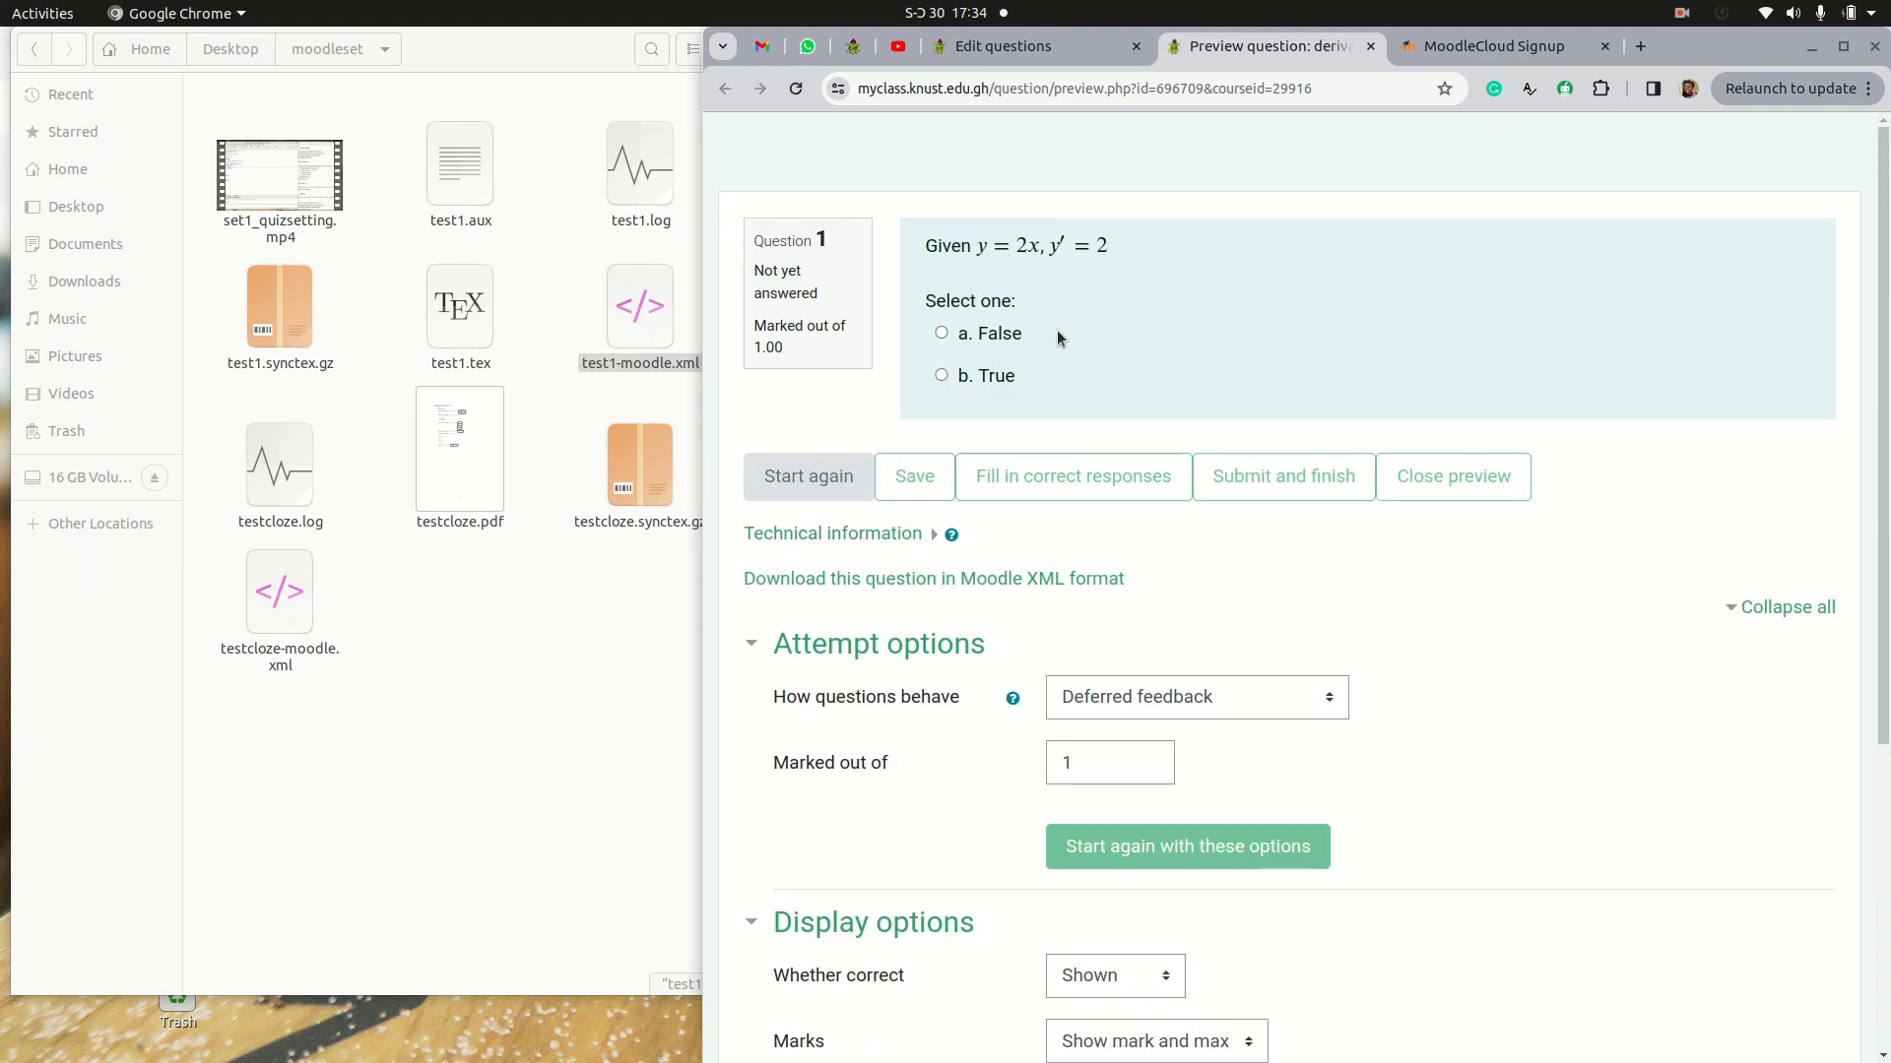
{"action": "left_click", "coordinate": [1034, 47]}
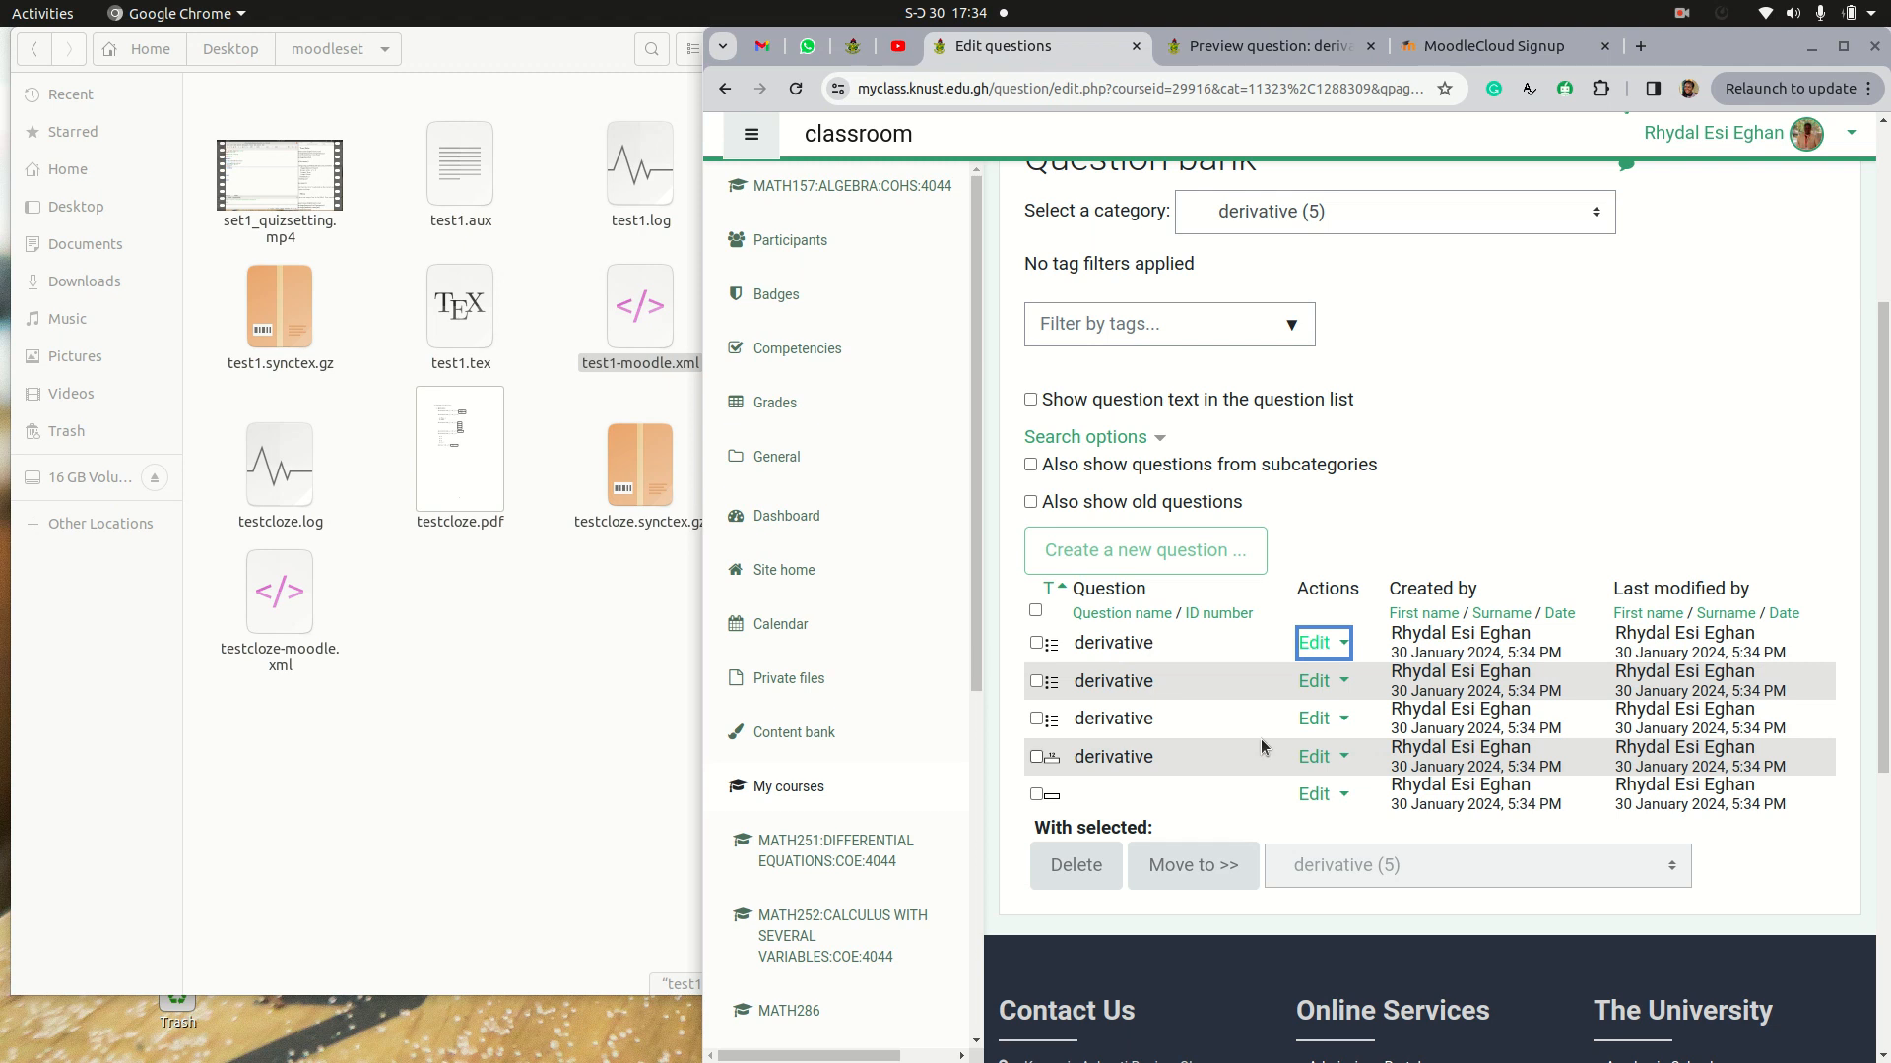
Step: Preview the second derivative question and choose 2 as its answer
{"action": "left_click", "coordinate": [1339, 684]}
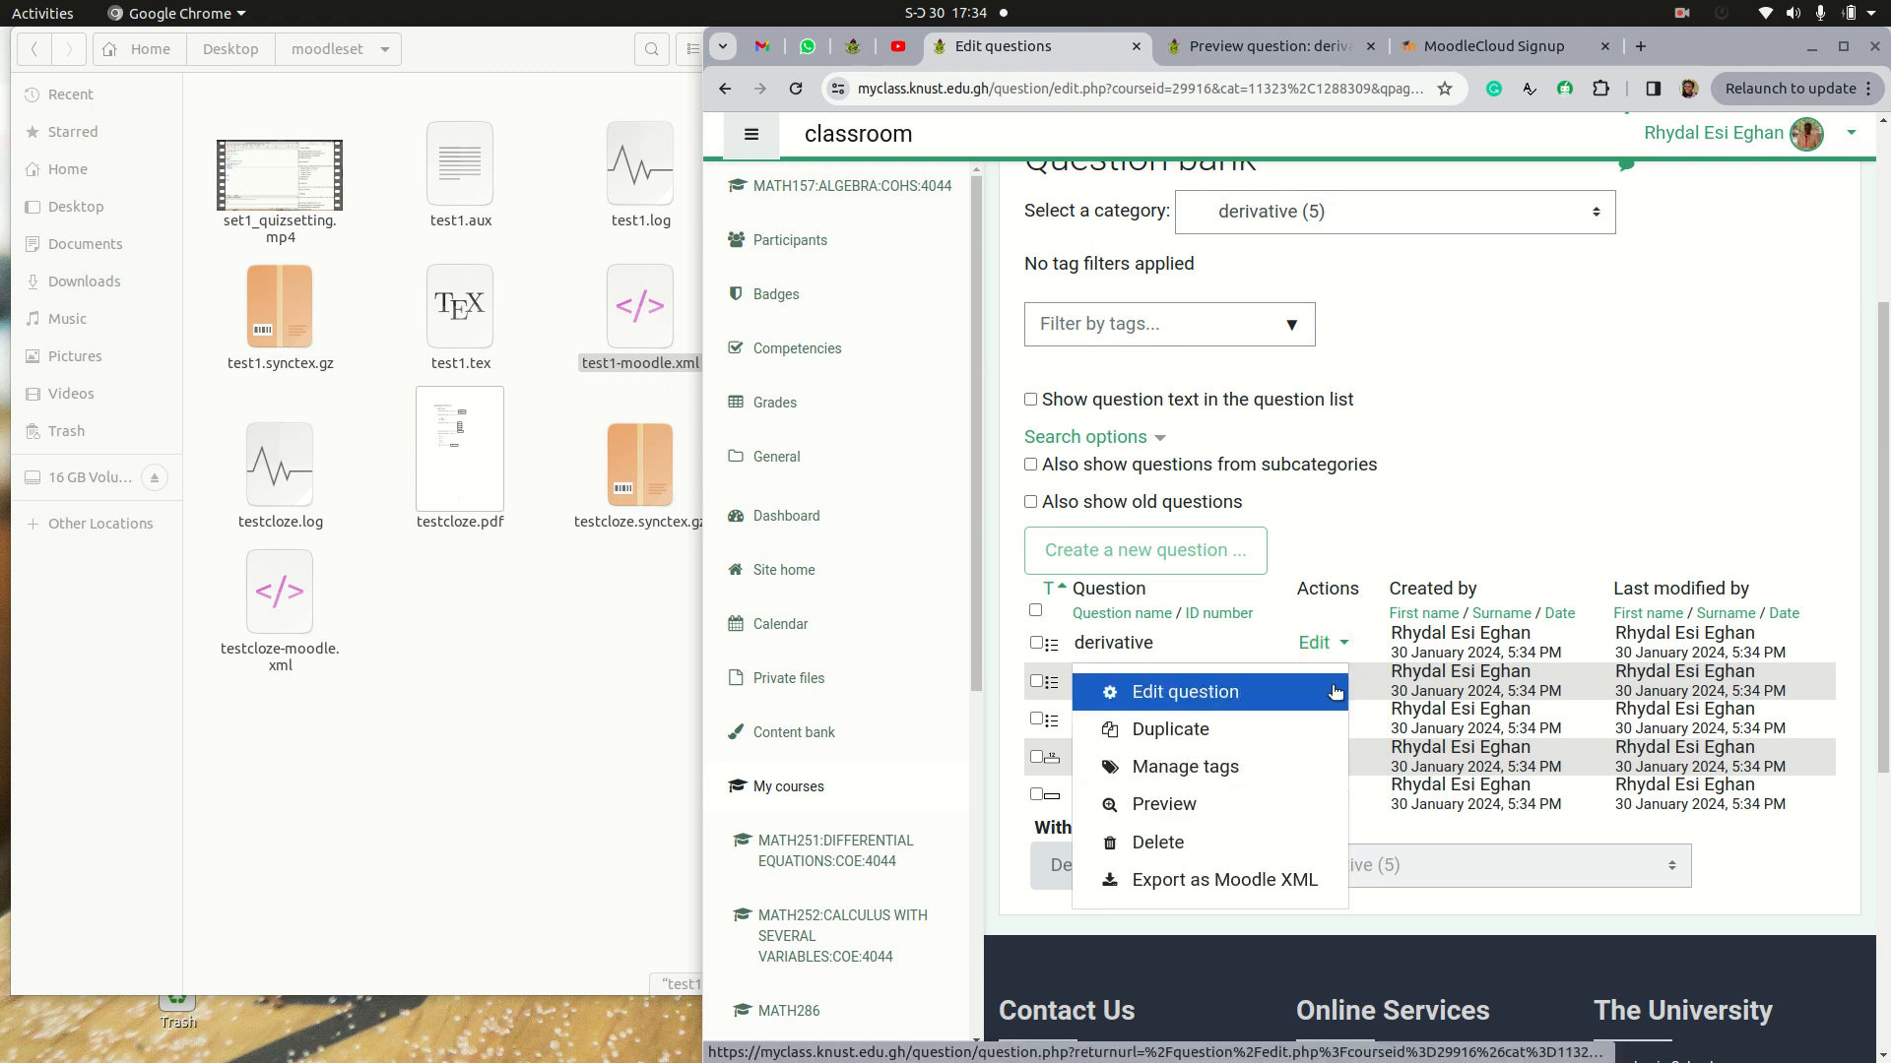
{"action": "left_click", "coordinate": [1179, 801]}
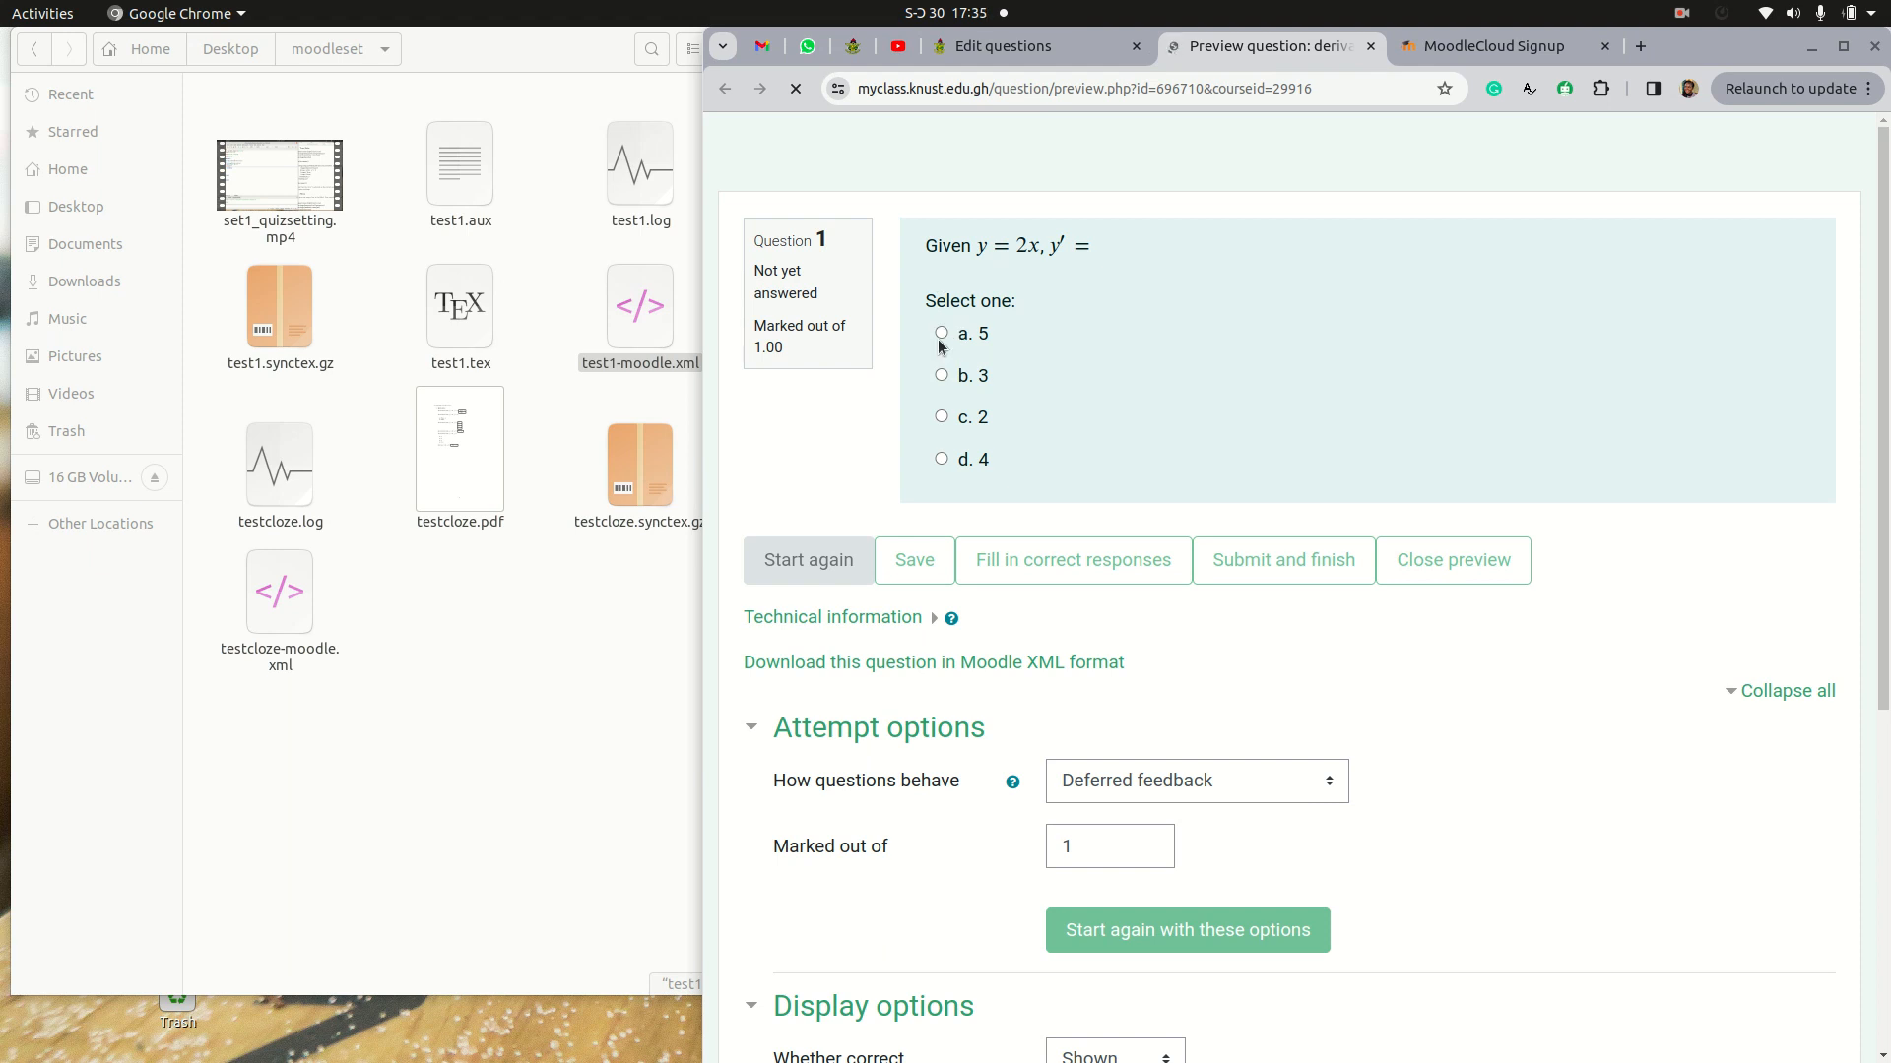
{"action": "left_click", "coordinate": [941, 417]}
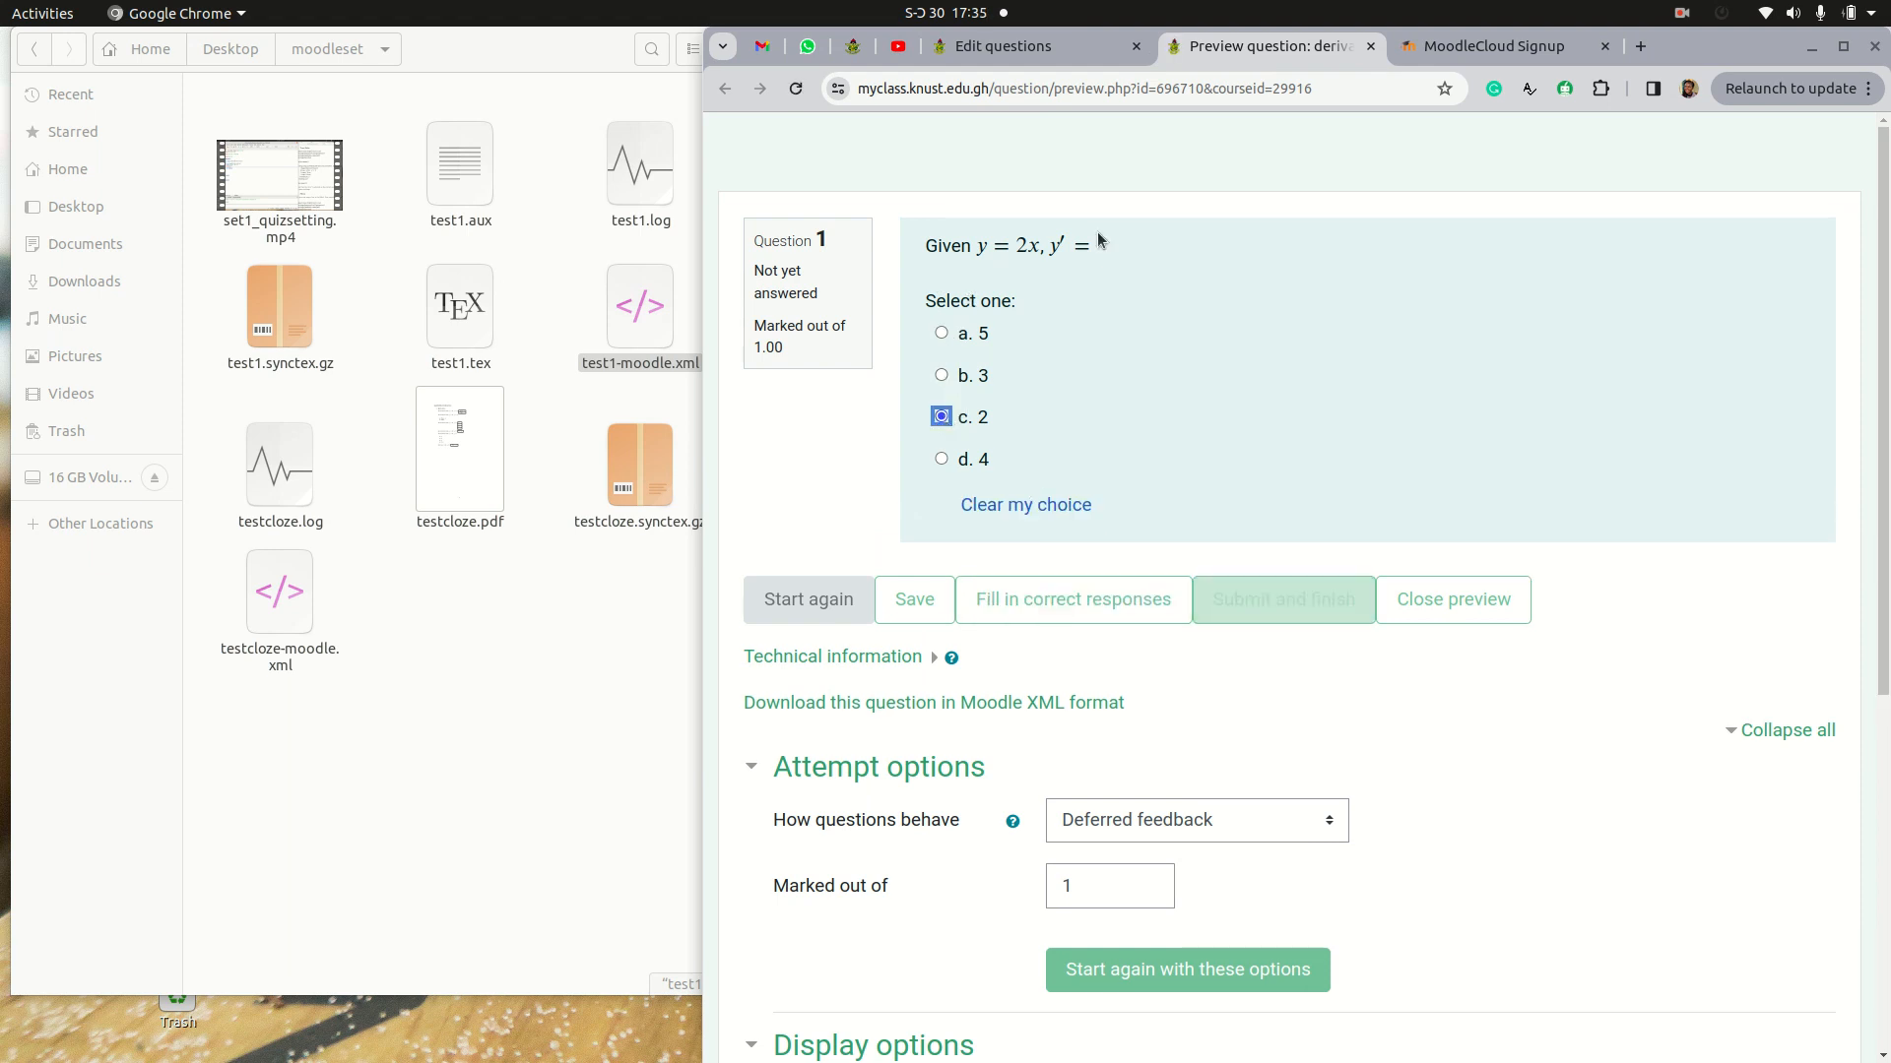
Step: Return to the question bank and preview the third derivative question
{"action": "left_click", "coordinate": [1015, 49]}
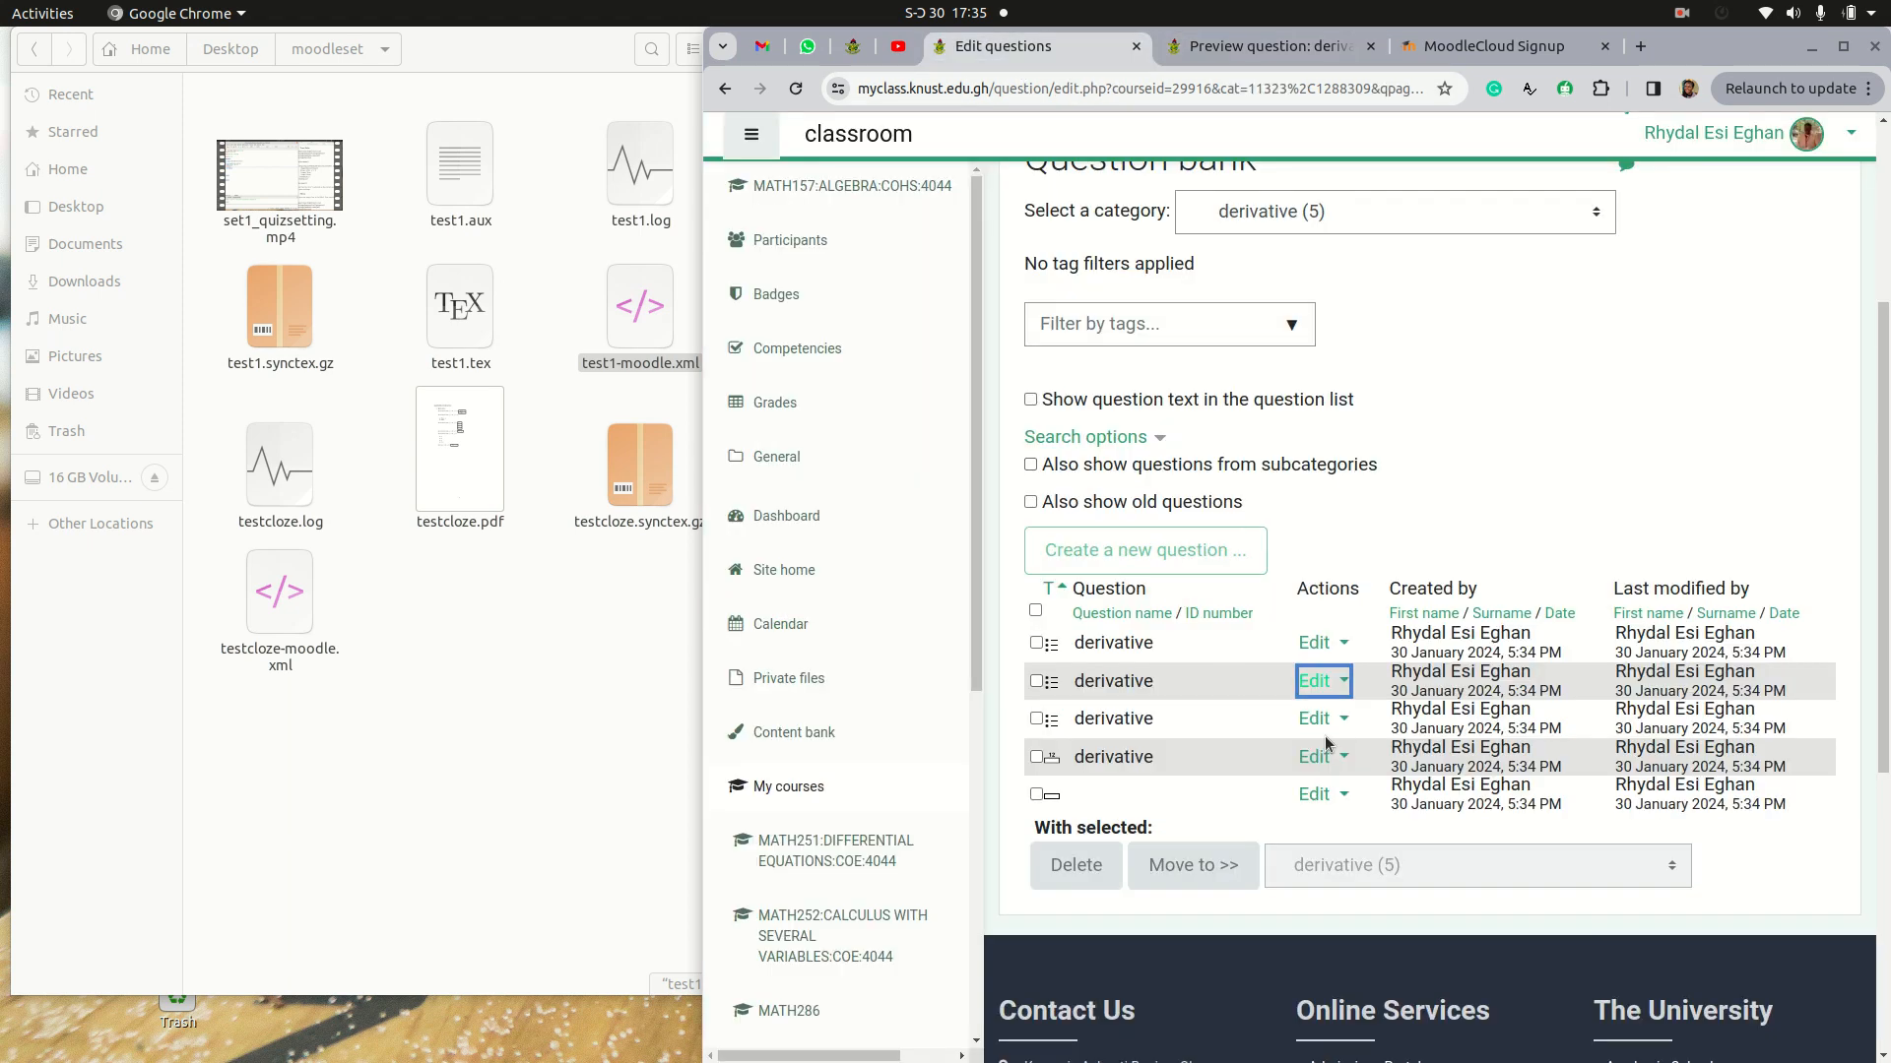
{"action": "left_click", "coordinate": [1319, 644]}
{"action": "left_click", "coordinate": [1194, 820]}
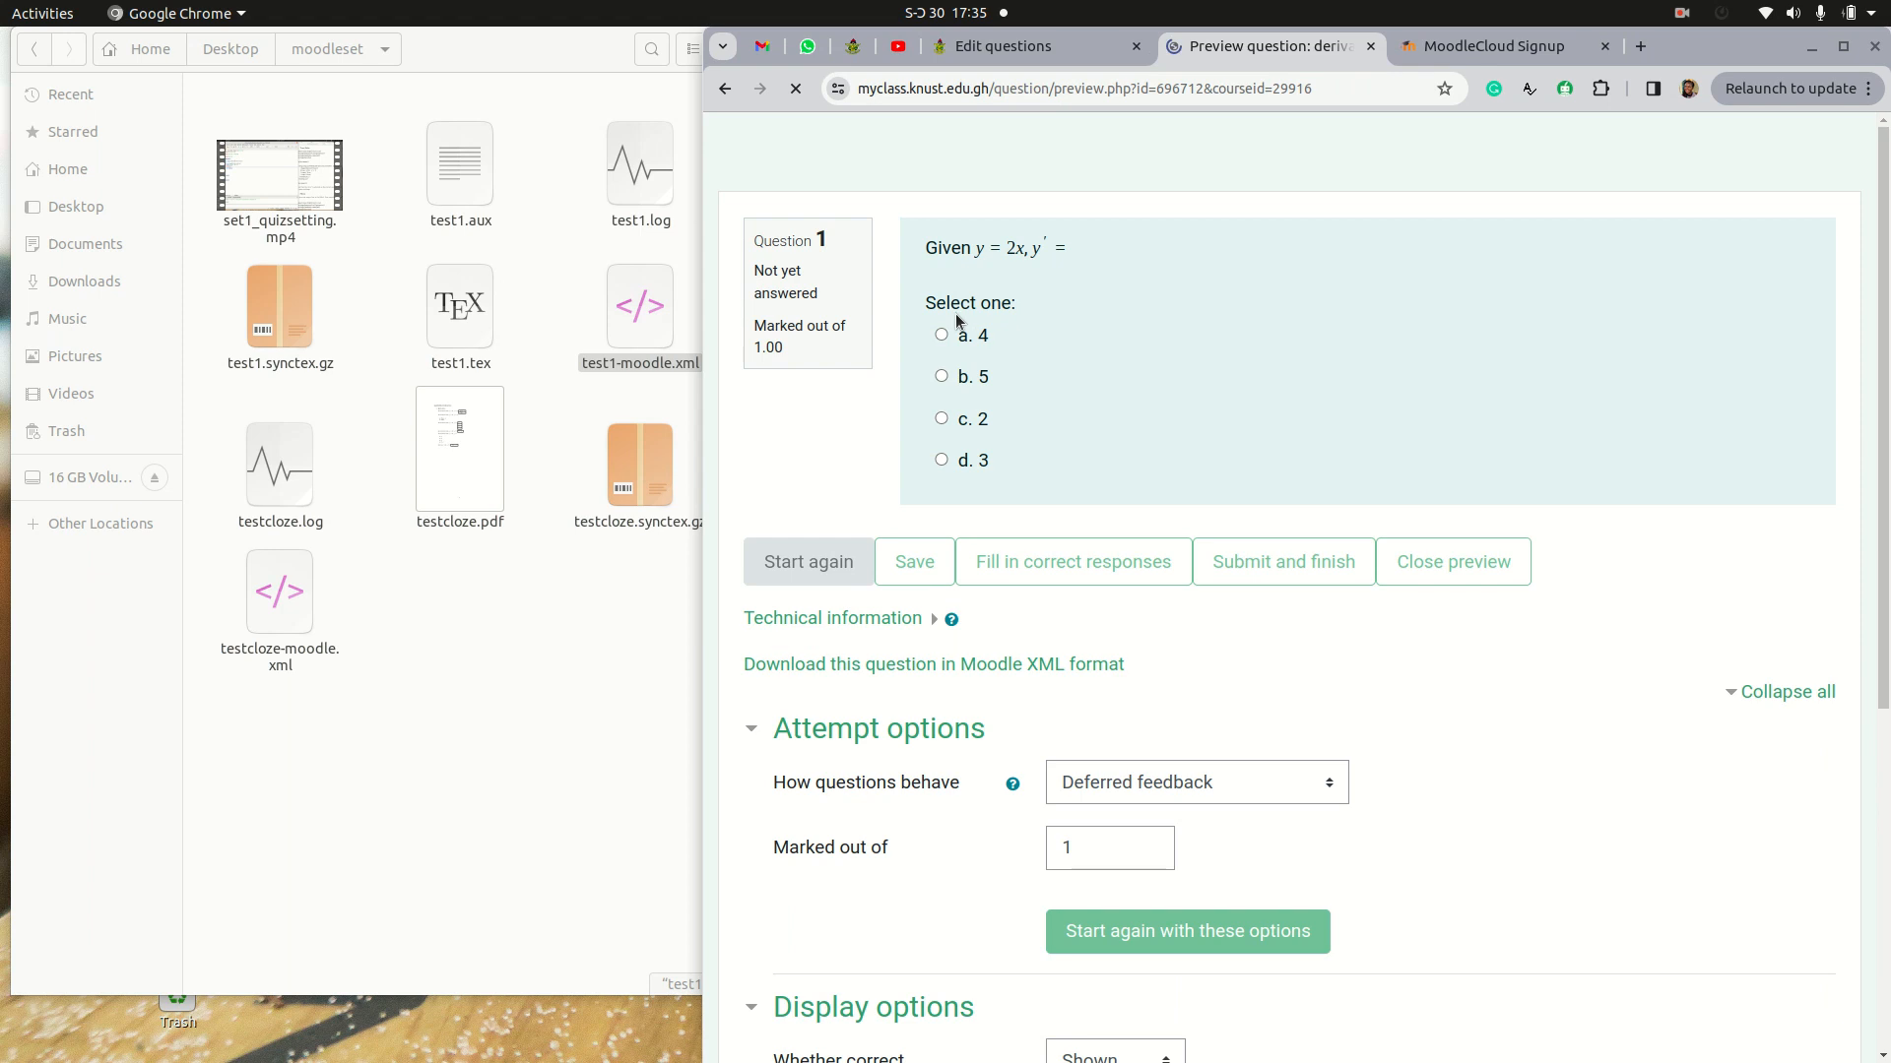
Step: Preview the fourth derivative question, try an answer in it and have the correct response filled in
{"action": "left_click", "coordinate": [1015, 46]}
{"action": "left_click", "coordinate": [1345, 763]}
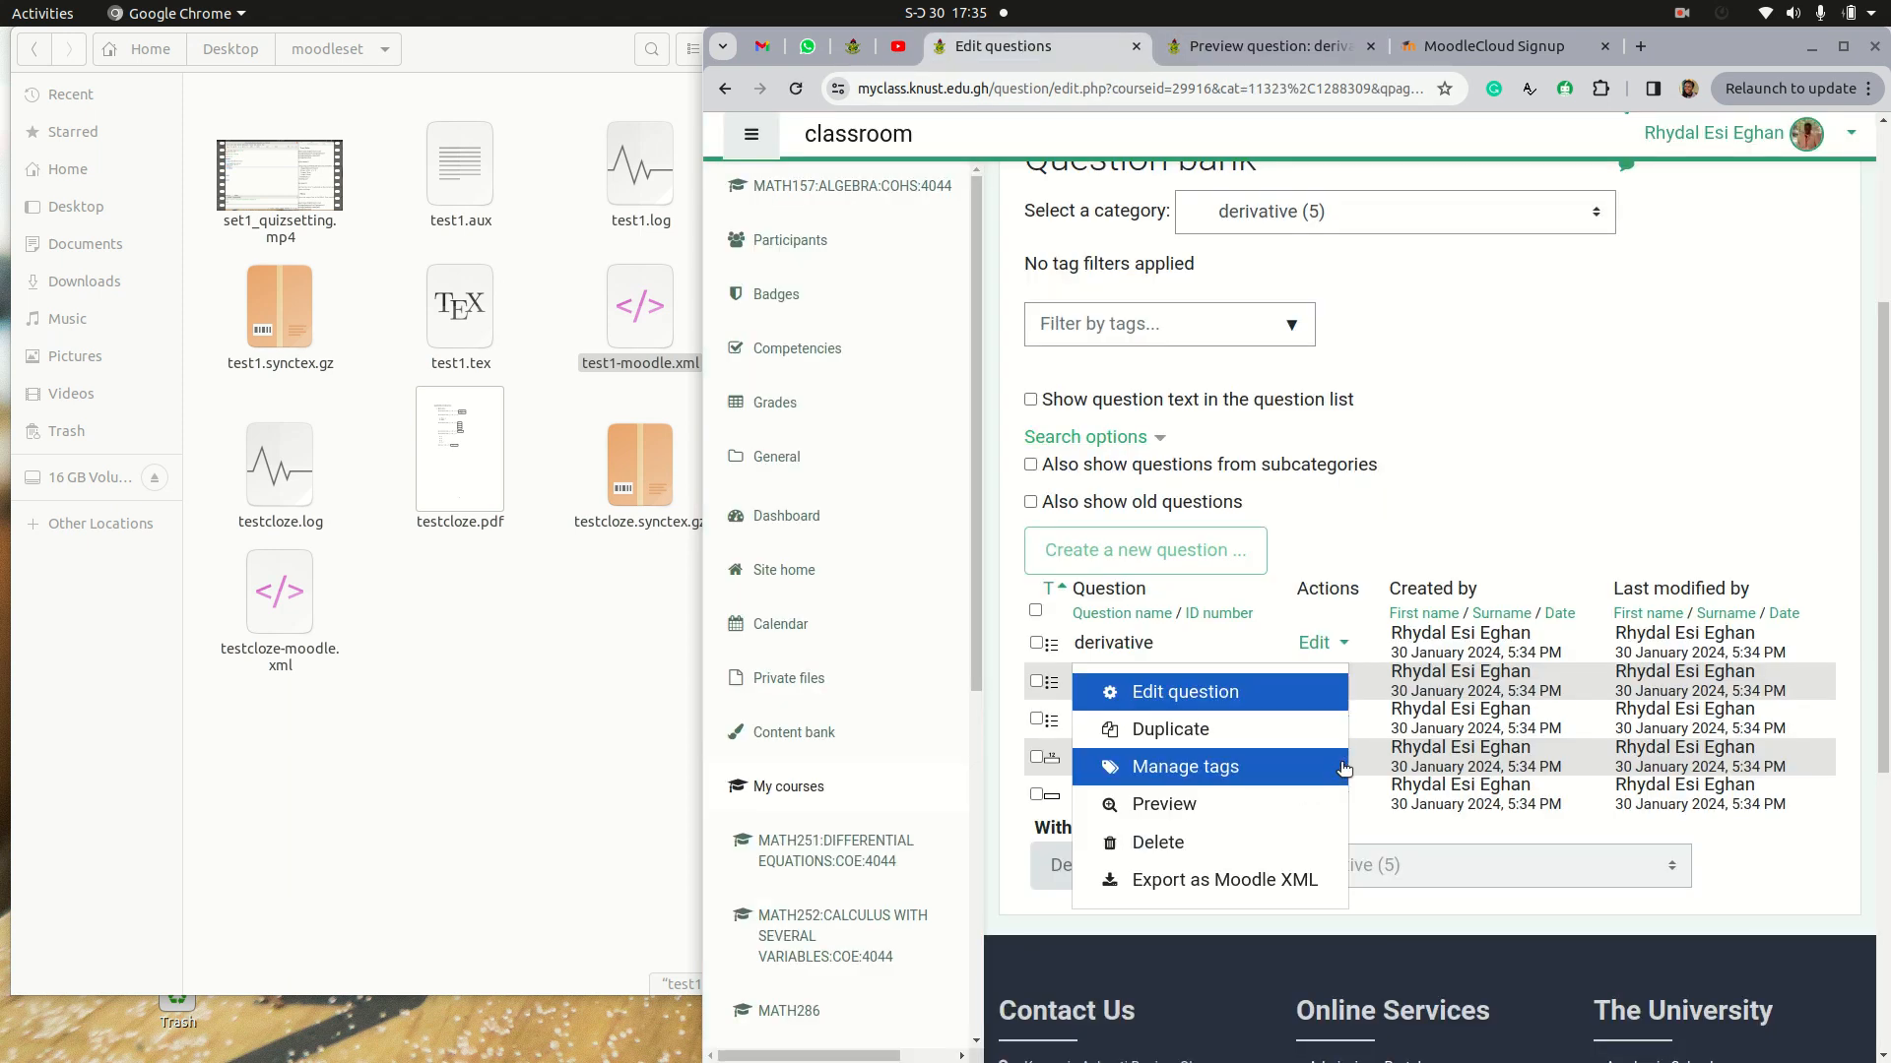
{"action": "left_click", "coordinate": [1206, 807]}
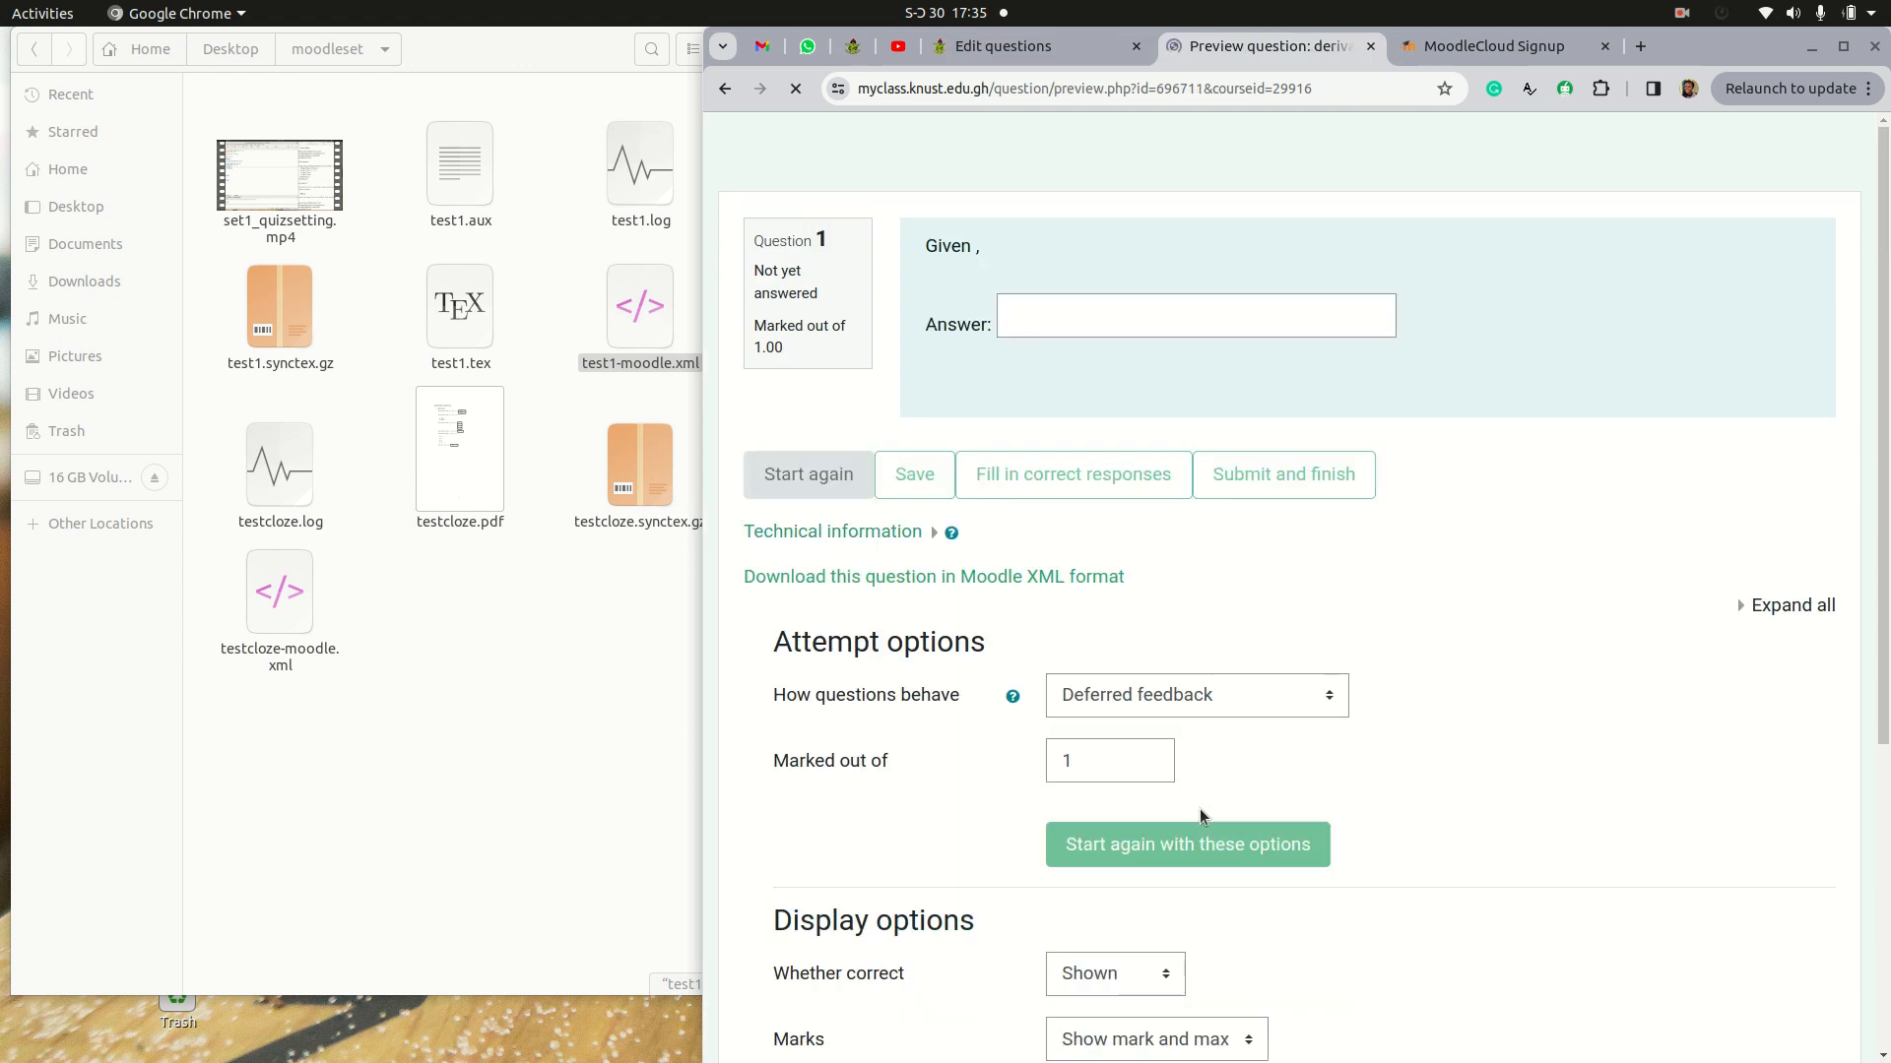
{"action": "left_click", "coordinate": [1116, 317]}
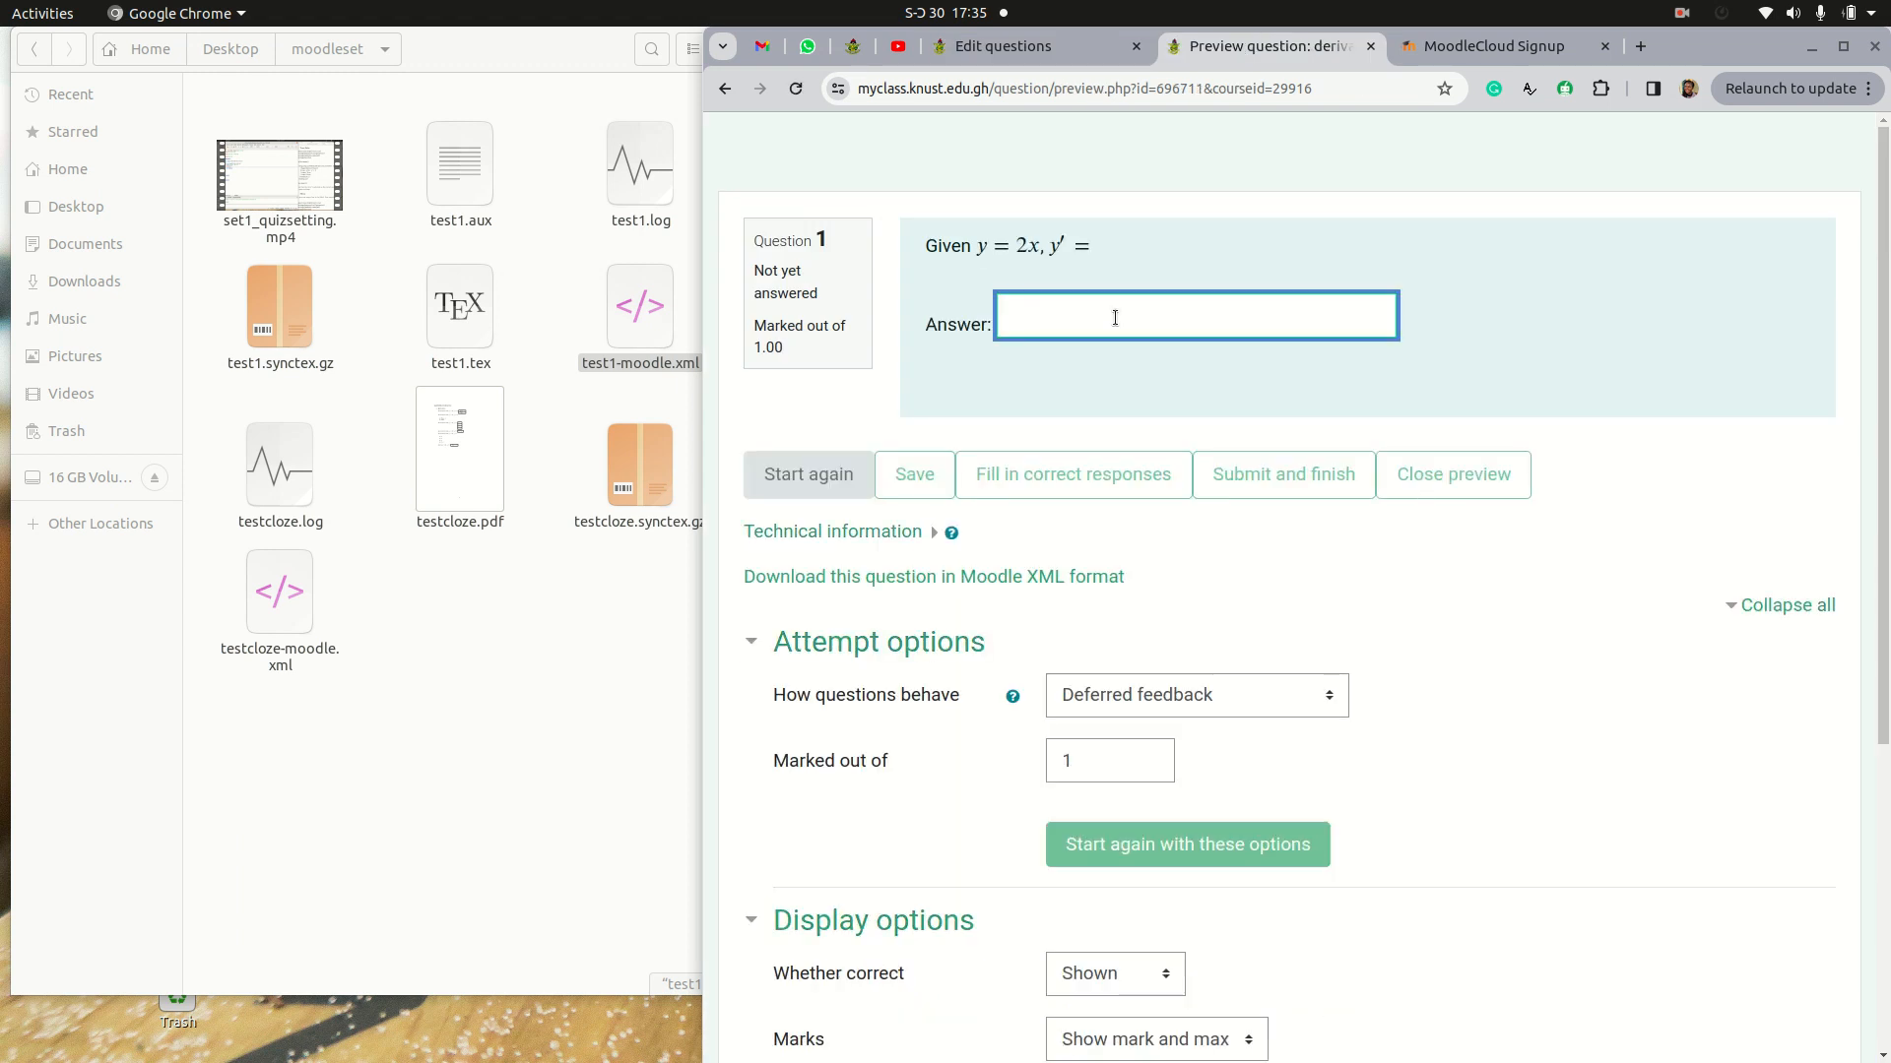
{"action": "type", "text": "2"}
{"action": "key", "text": "BackSpace"}
{"action": "type", "text": "3"}
{"action": "left_click", "coordinate": [1031, 474]}
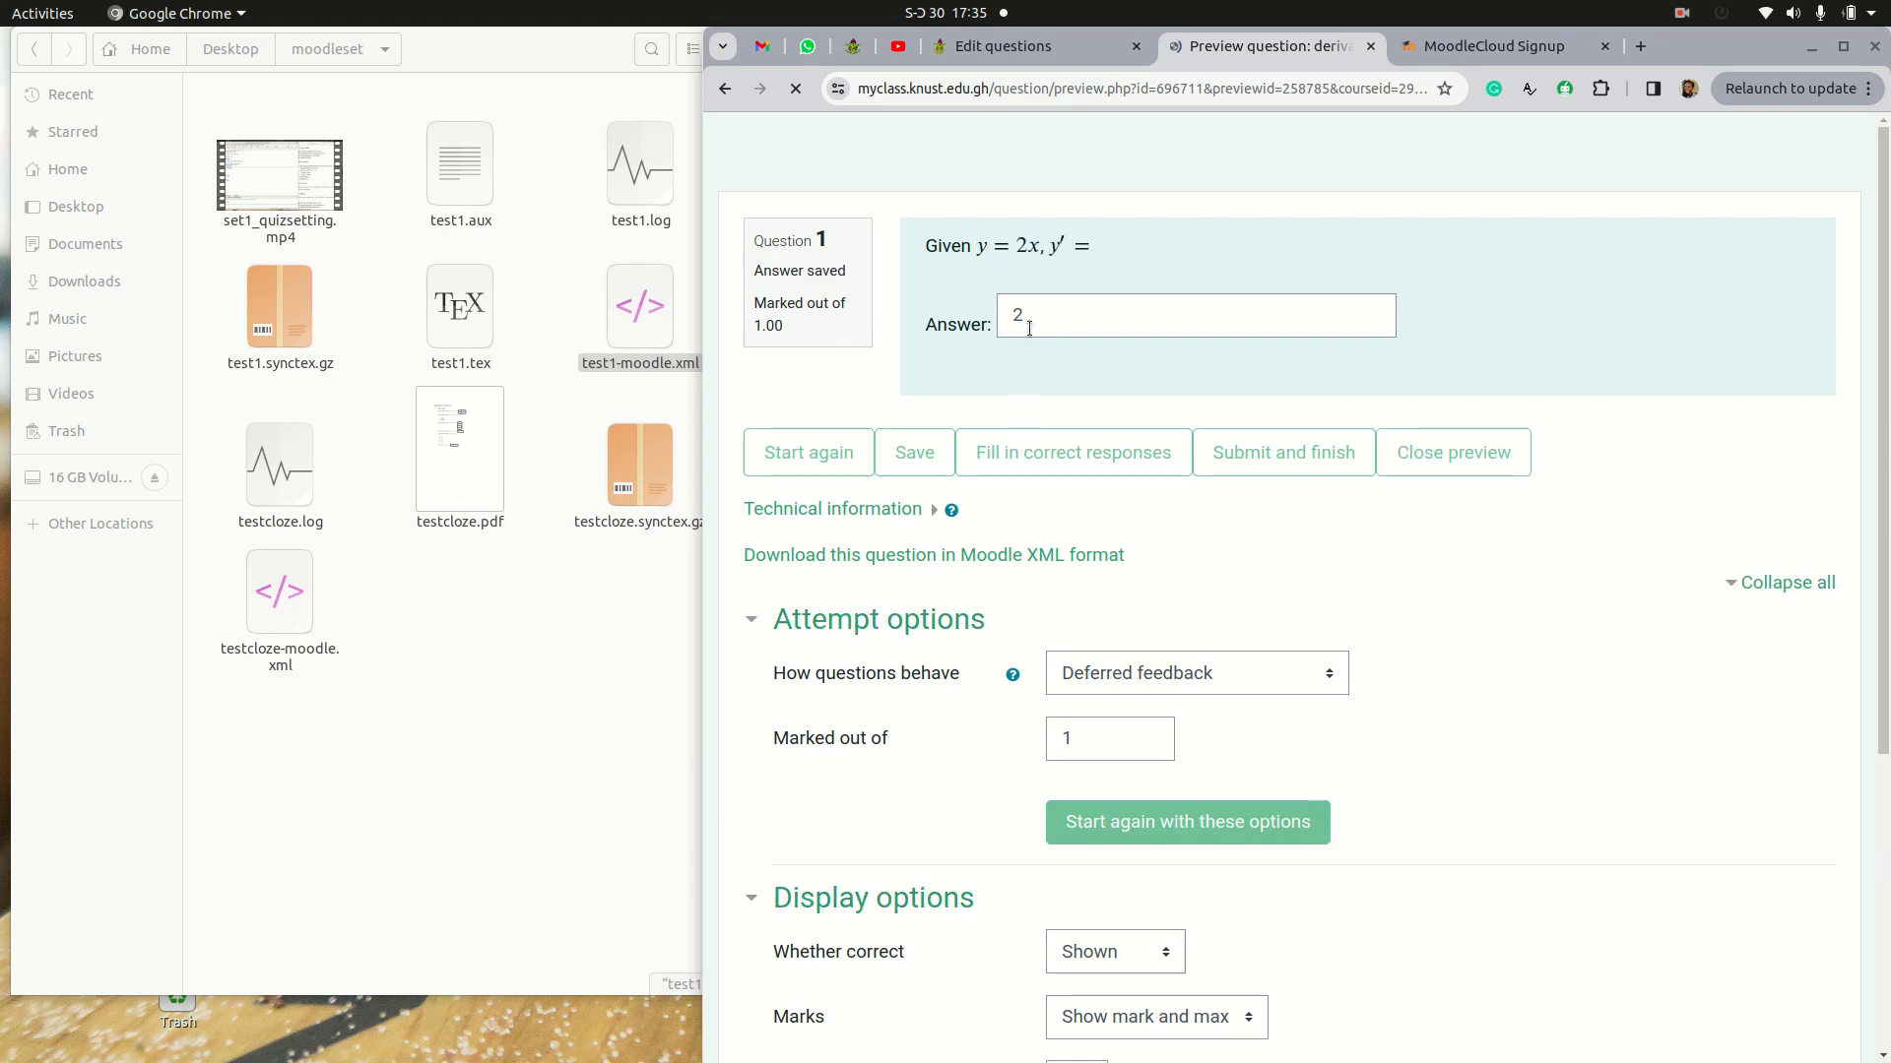
Step: Preview the unnamed last question of the category, answer it with 2, and submit and finish the attempt
{"action": "left_click", "coordinate": [1002, 46]}
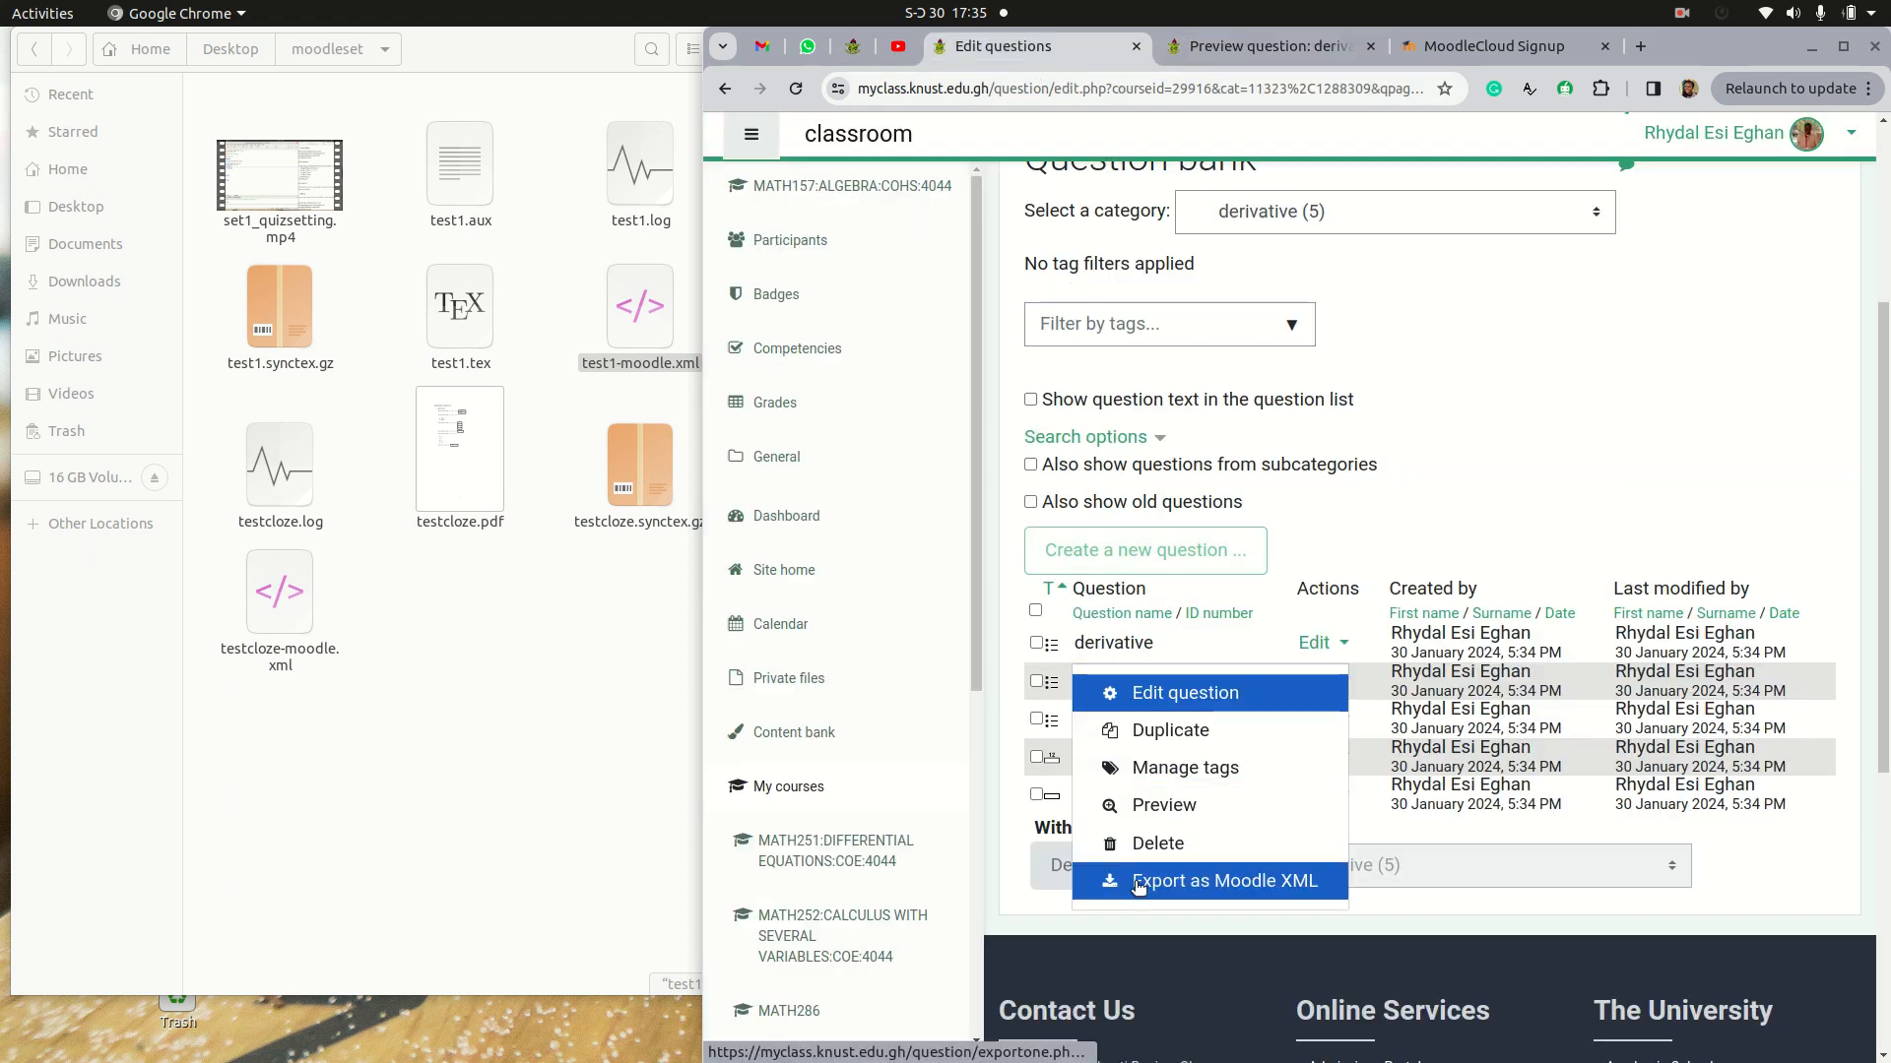
{"action": "left_click", "coordinate": [1162, 818]}
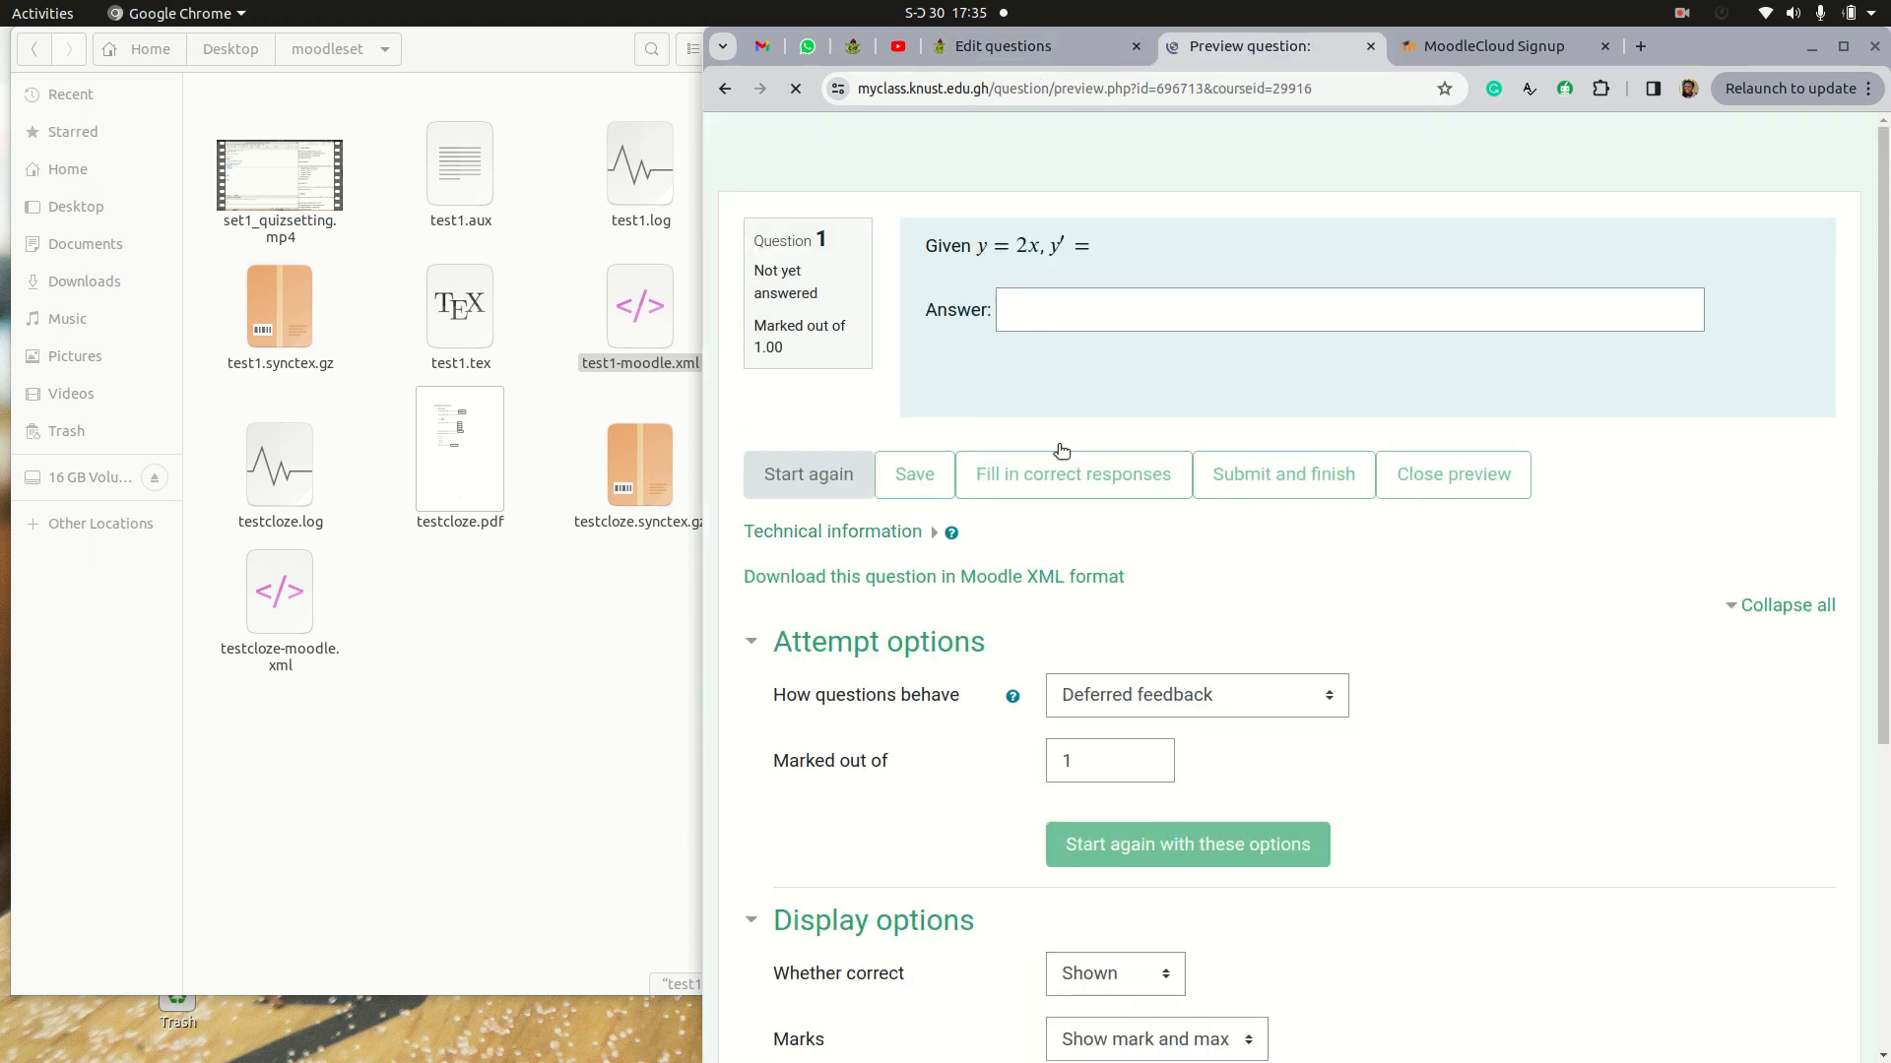
{"action": "left_click", "coordinate": [1056, 300]}
{"action": "type", "text": "2"}
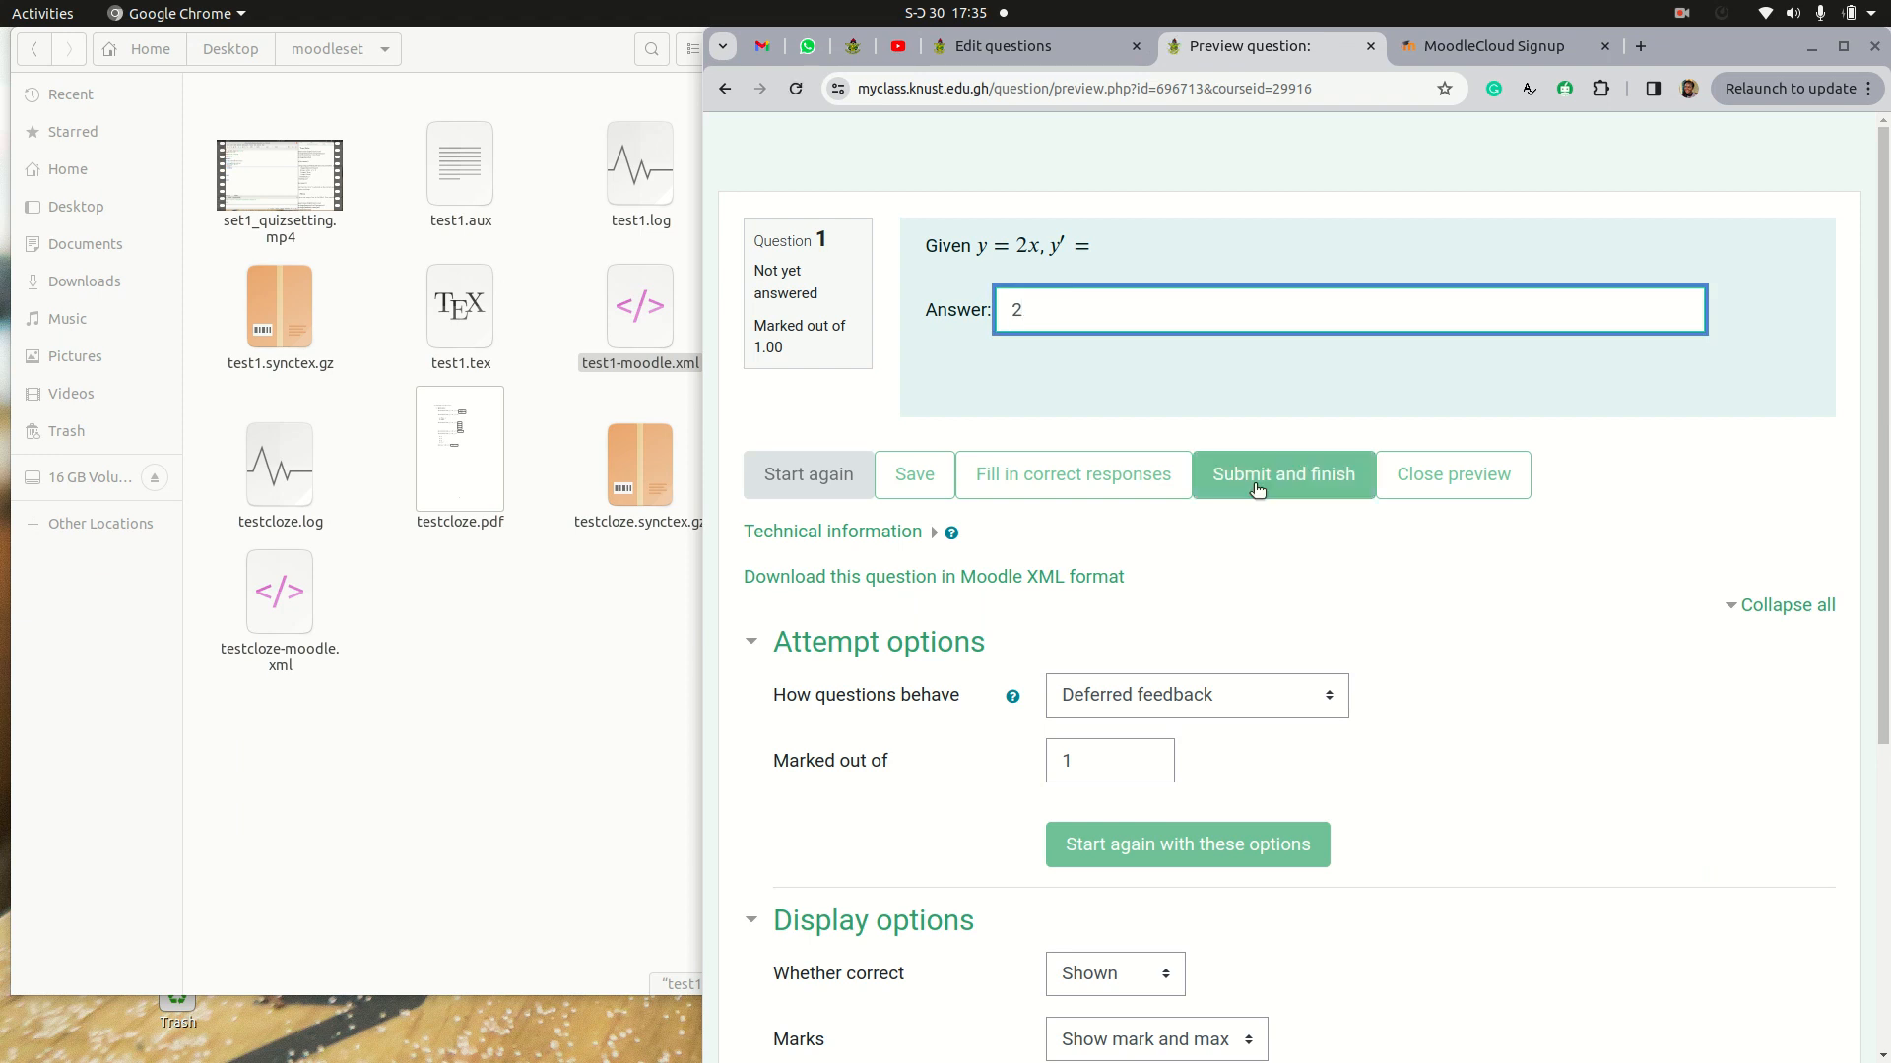
{"action": "left_click", "coordinate": [1226, 471]}
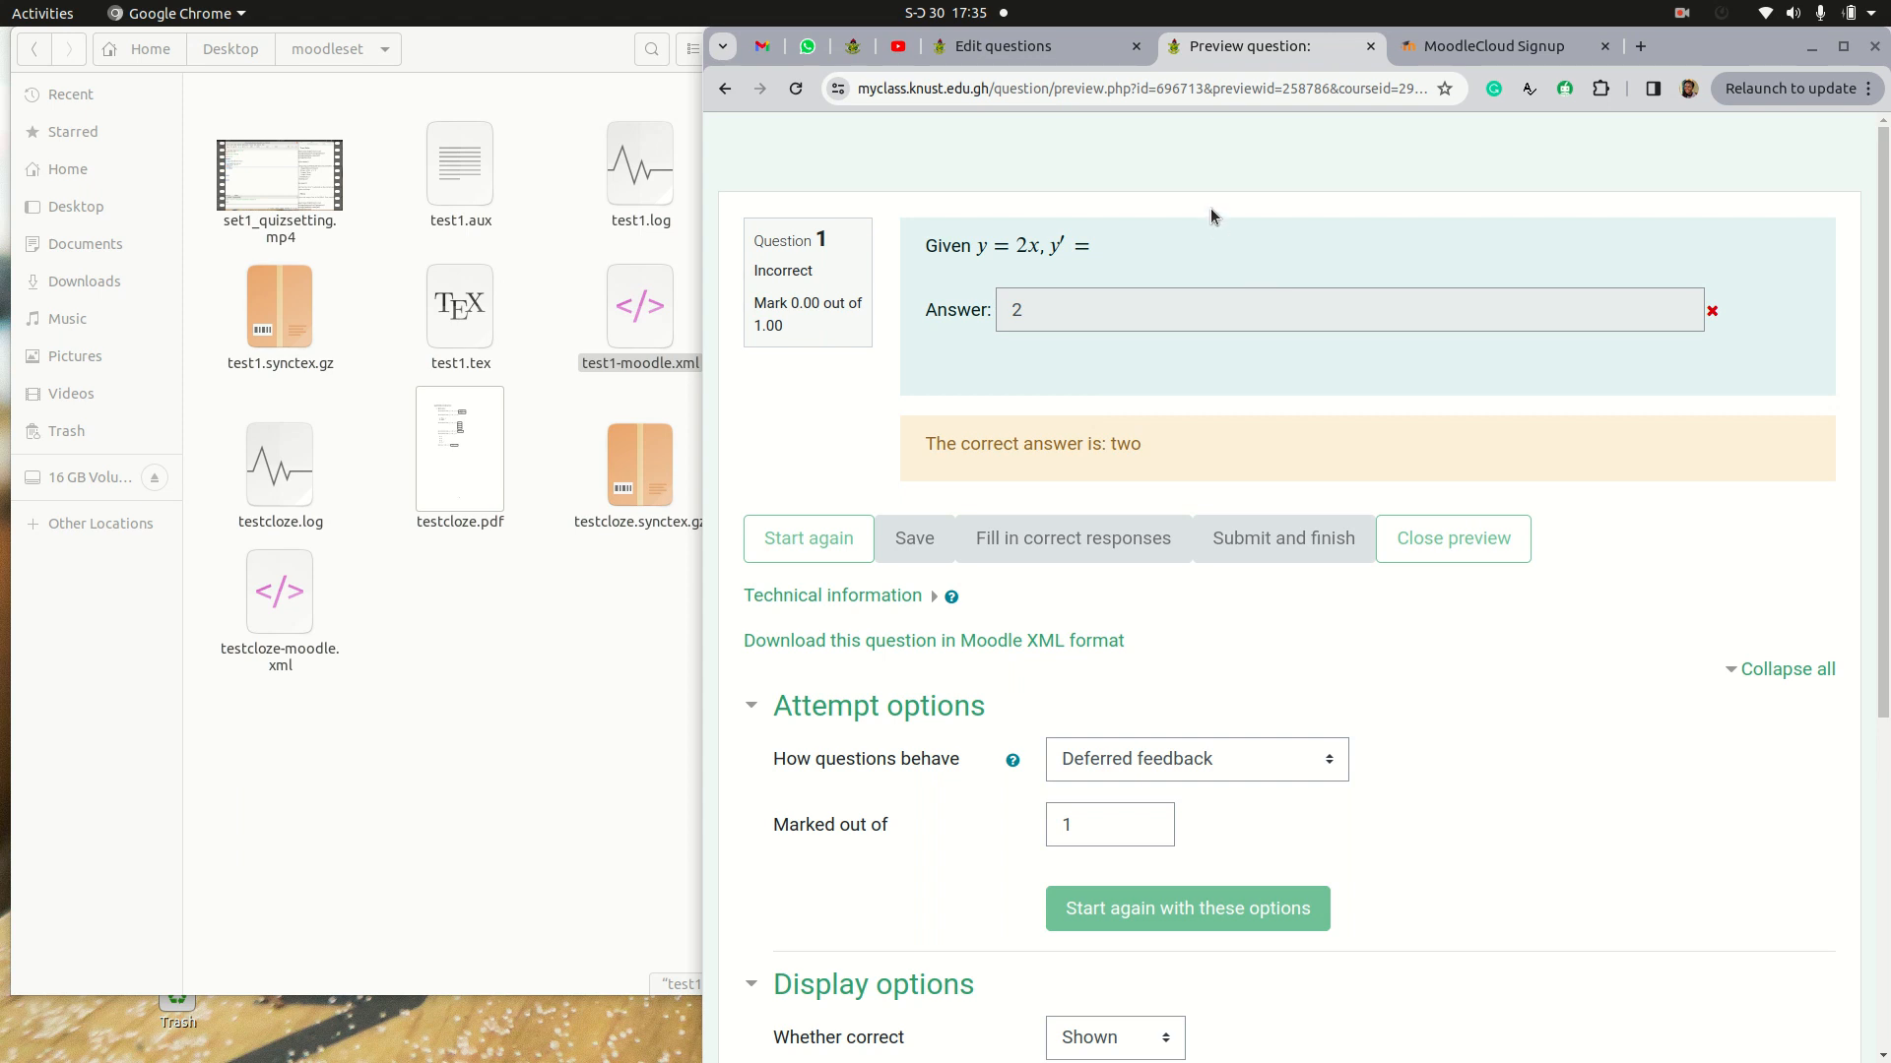
Step: Return to the question bank and open the course's question import page
{"action": "left_click", "coordinate": [1033, 59]}
{"action": "scroll", "coordinate": [1216, 413], "scroll_direction": "up", "scroll_amount": 2}
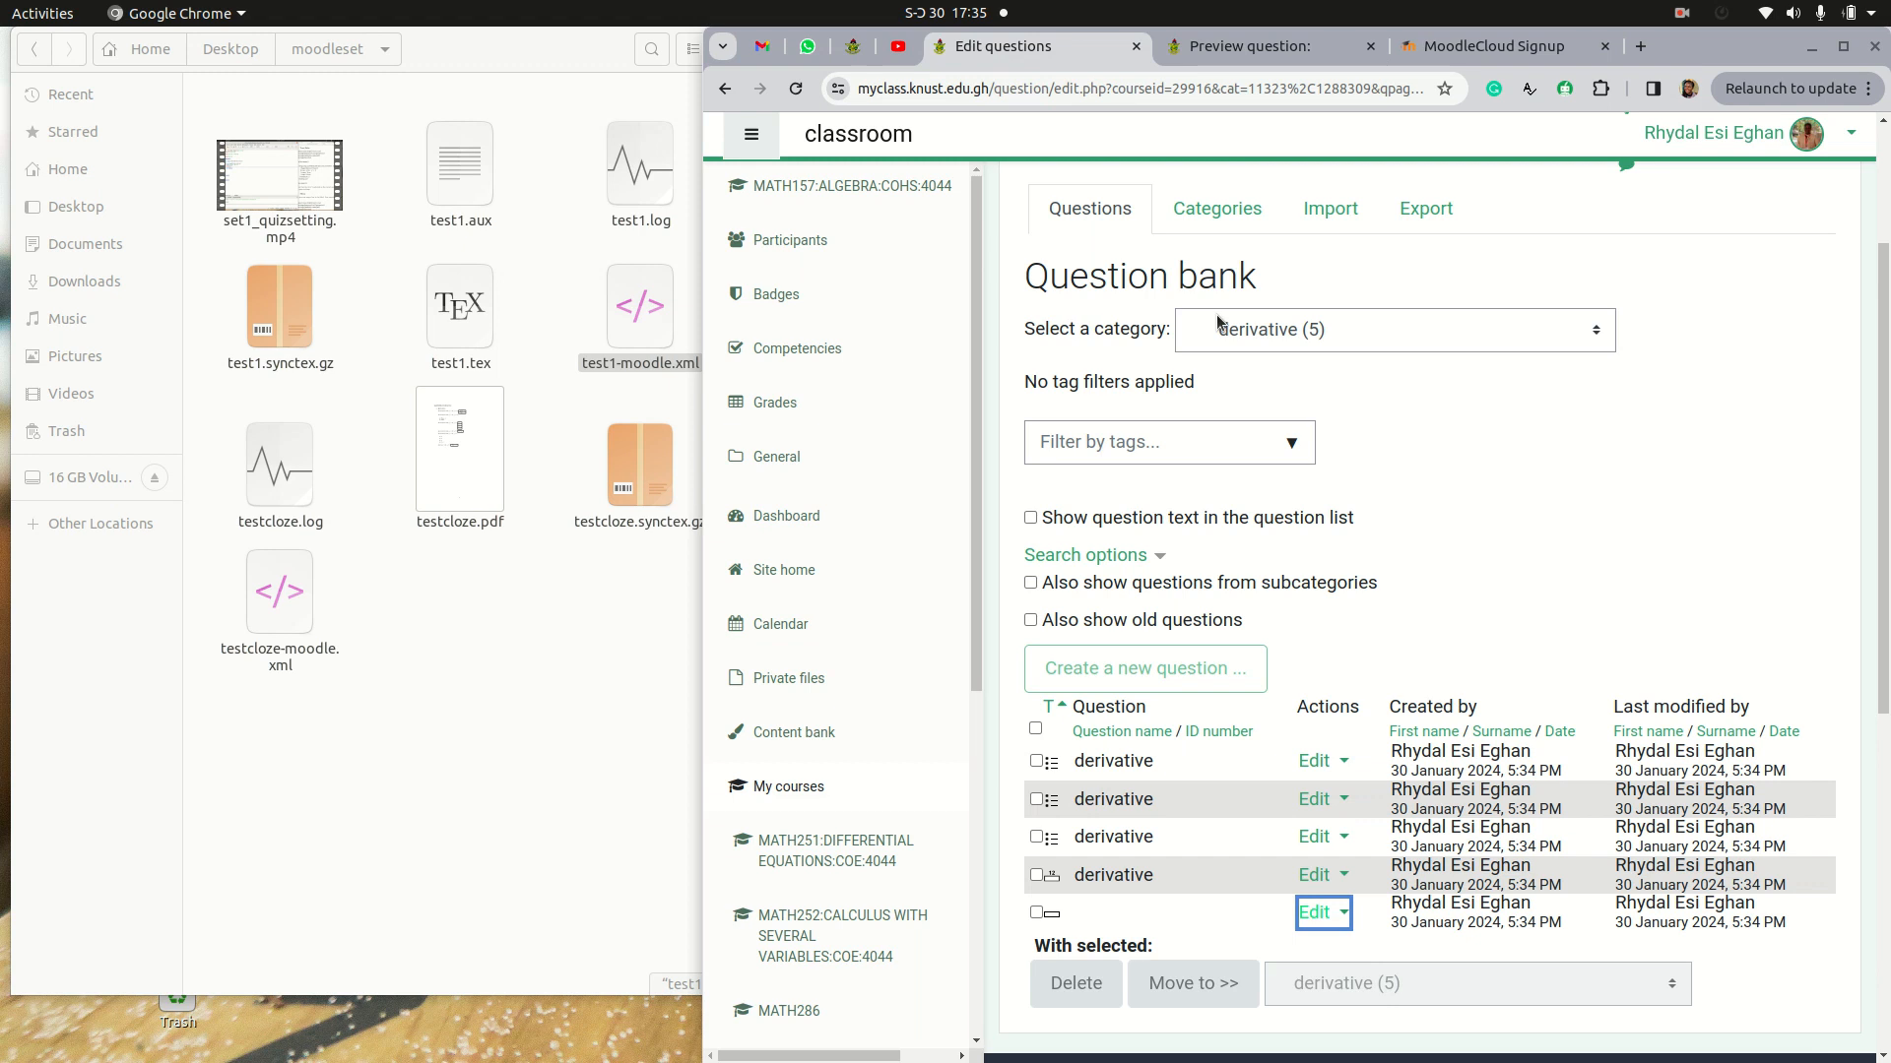
{"action": "left_click", "coordinate": [1329, 211]}
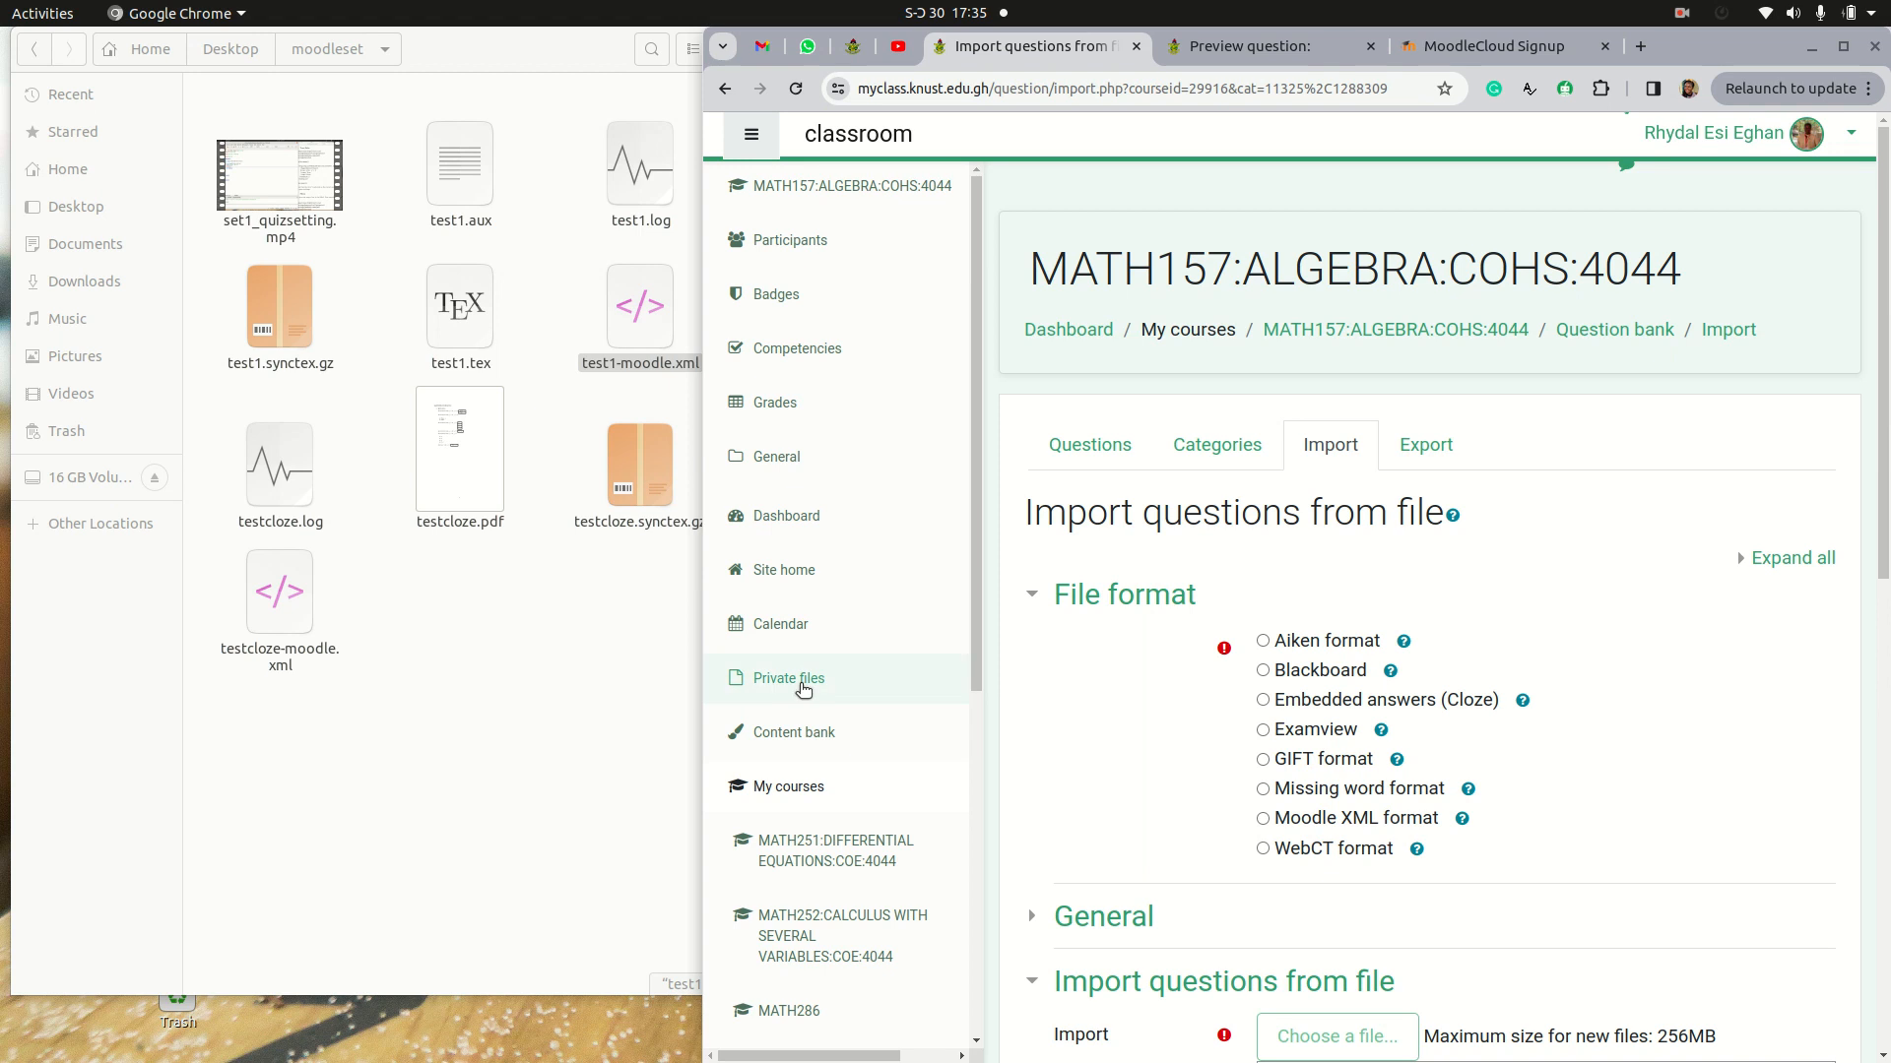
{"action": "scroll", "coordinate": [1576, 705], "scroll_direction": "down", "scroll_amount": 2}
{"action": "scroll", "coordinate": [1351, 868], "scroll_direction": "down", "scroll_amount": 2}
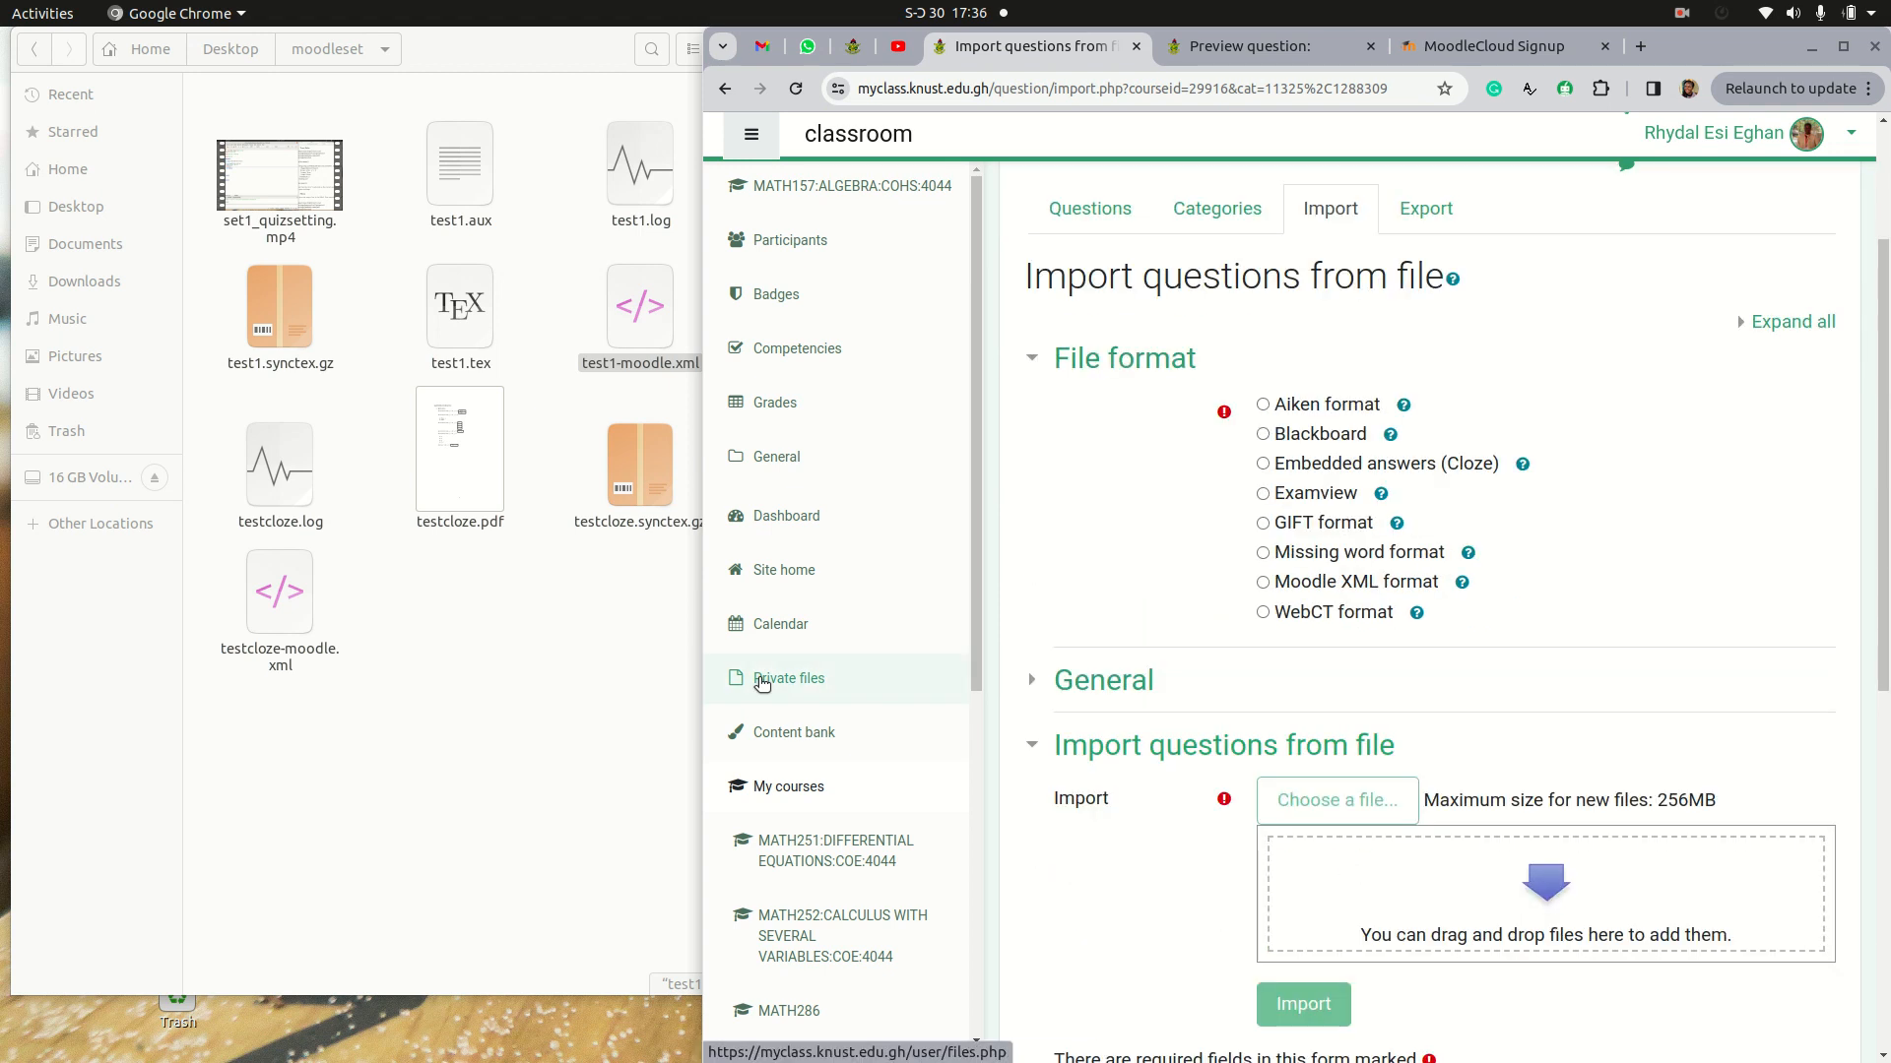
Step: Open testcloze.tex in TeXstudio, change its quiz category to math156/derivative-cloze, and save and recompile the file
{"action": "left_click", "coordinate": [564, 682]}
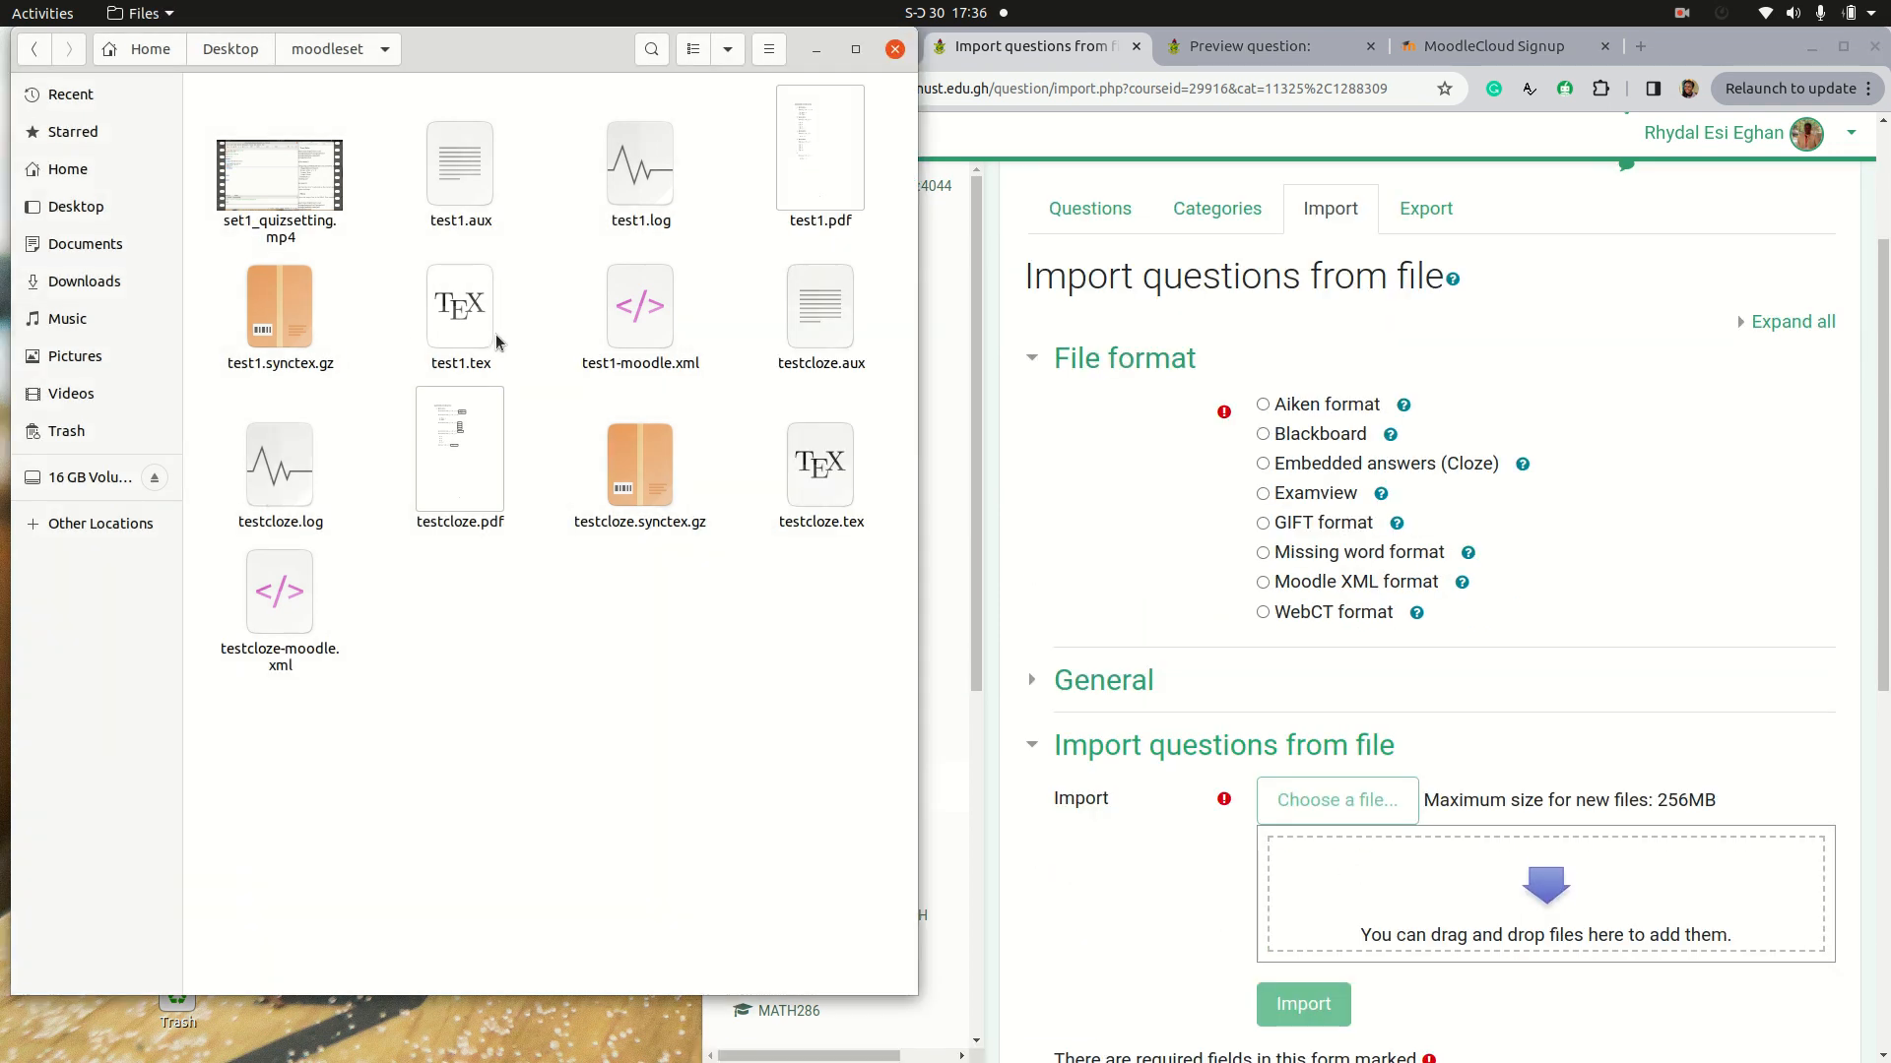
{"action": "double_click", "coordinate": [823, 504]}
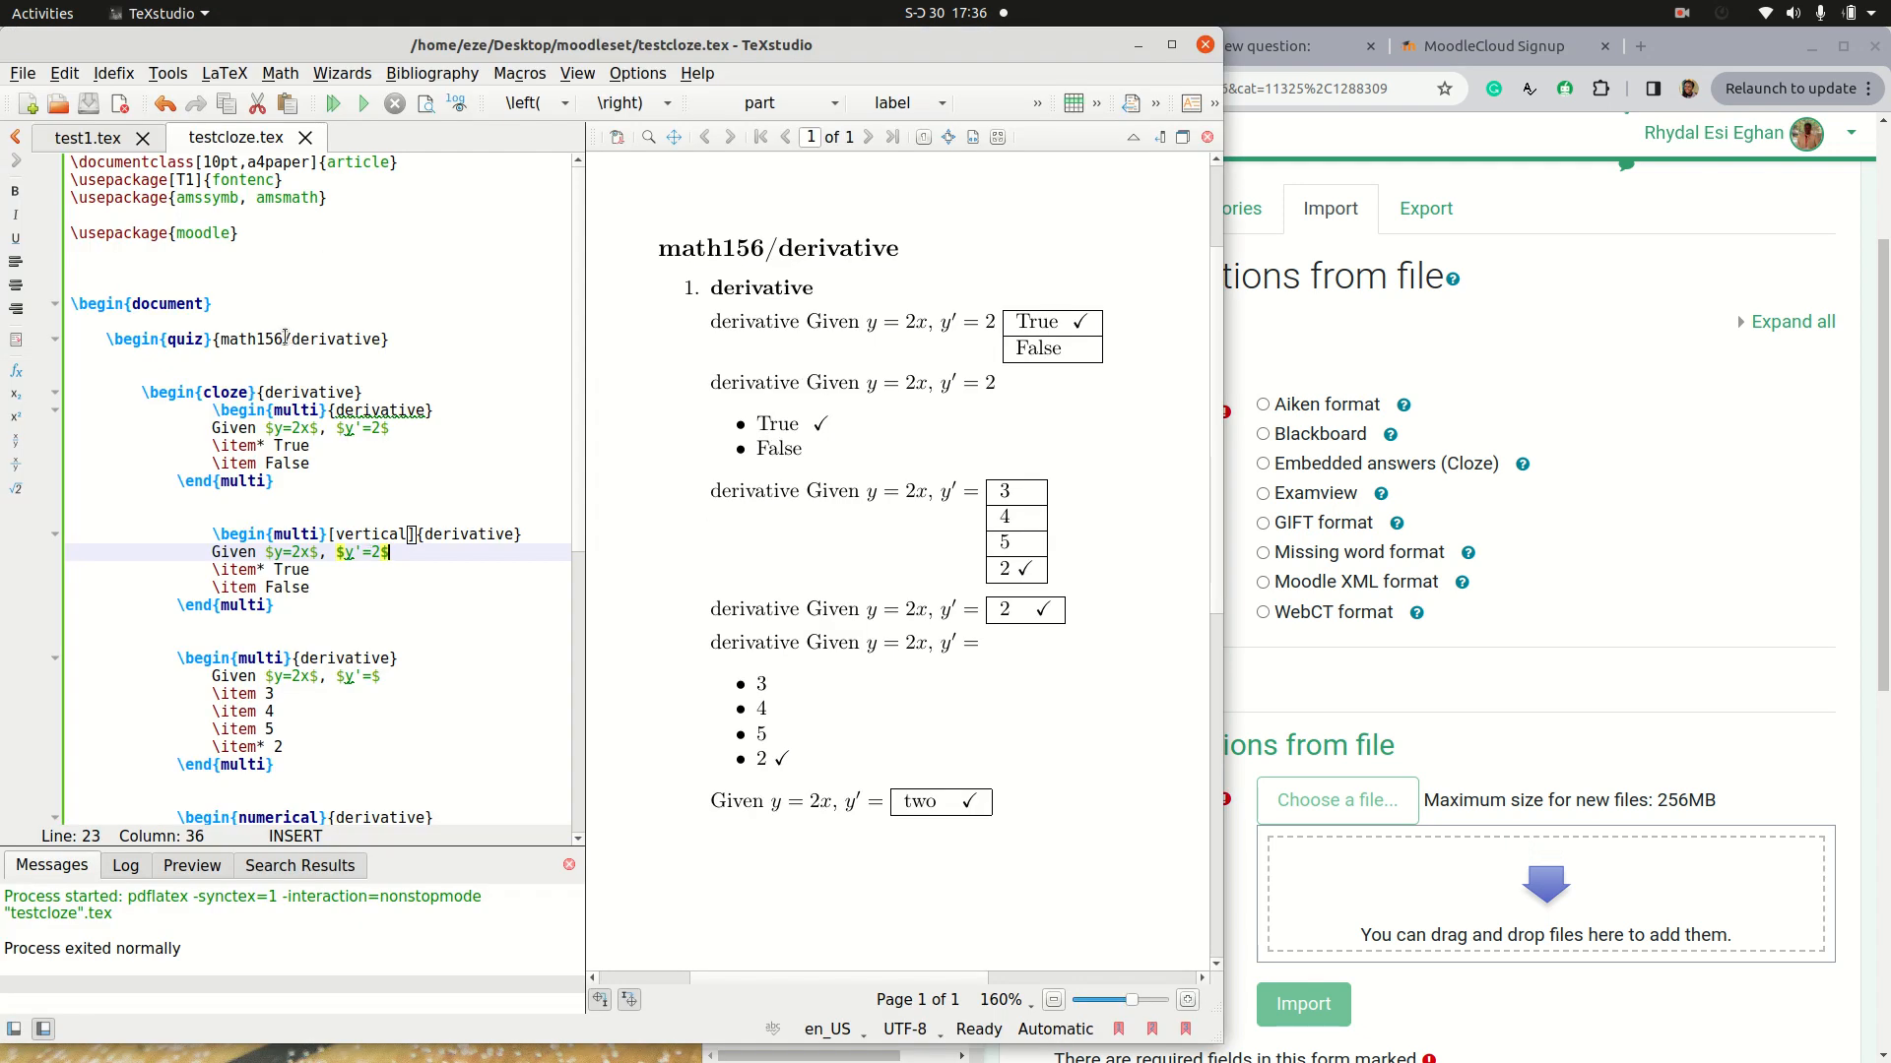
{"action": "left_click", "coordinate": [380, 338]}
{"action": "type", "text": "_clo"}
{"action": "type", "text": "ze"}
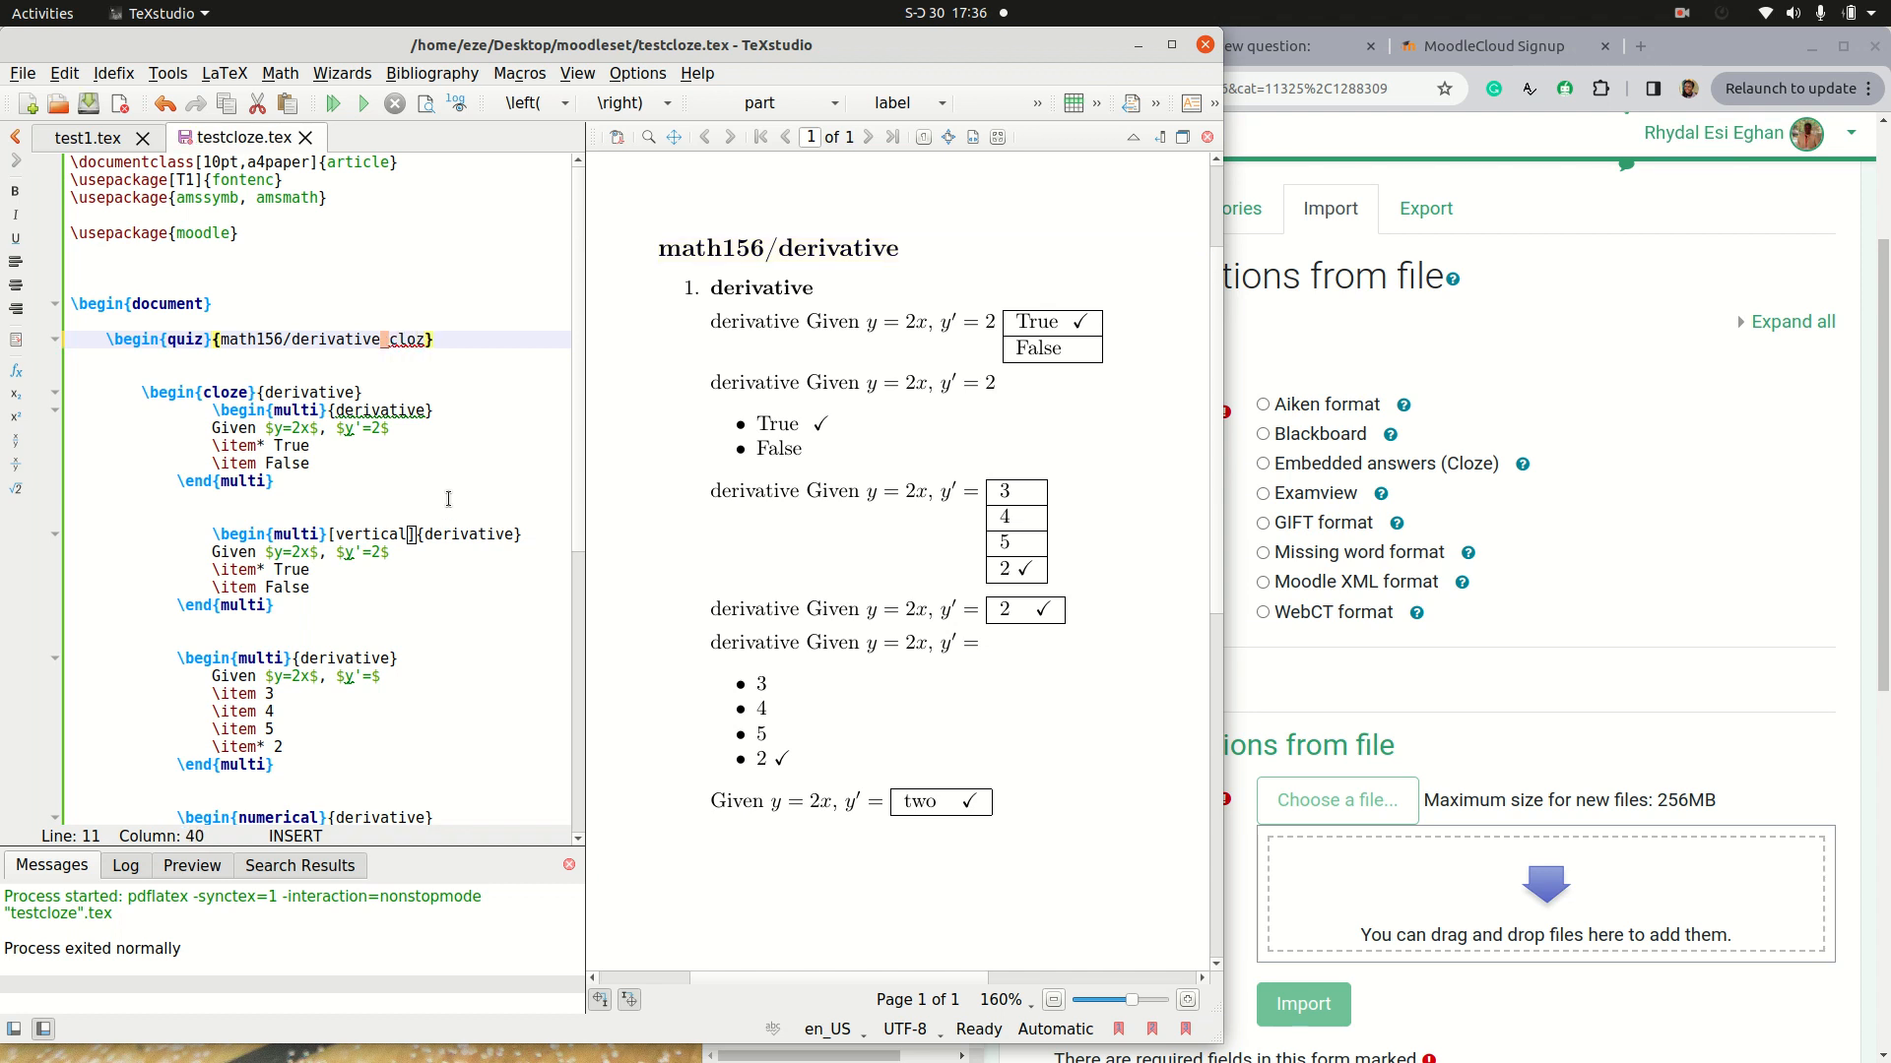
{"action": "key", "text": "BackSpace"}
{"action": "type", "text": "-"}
{"action": "key", "text": "ctrl+s"}
{"action": "left_click", "coordinate": [332, 102]}
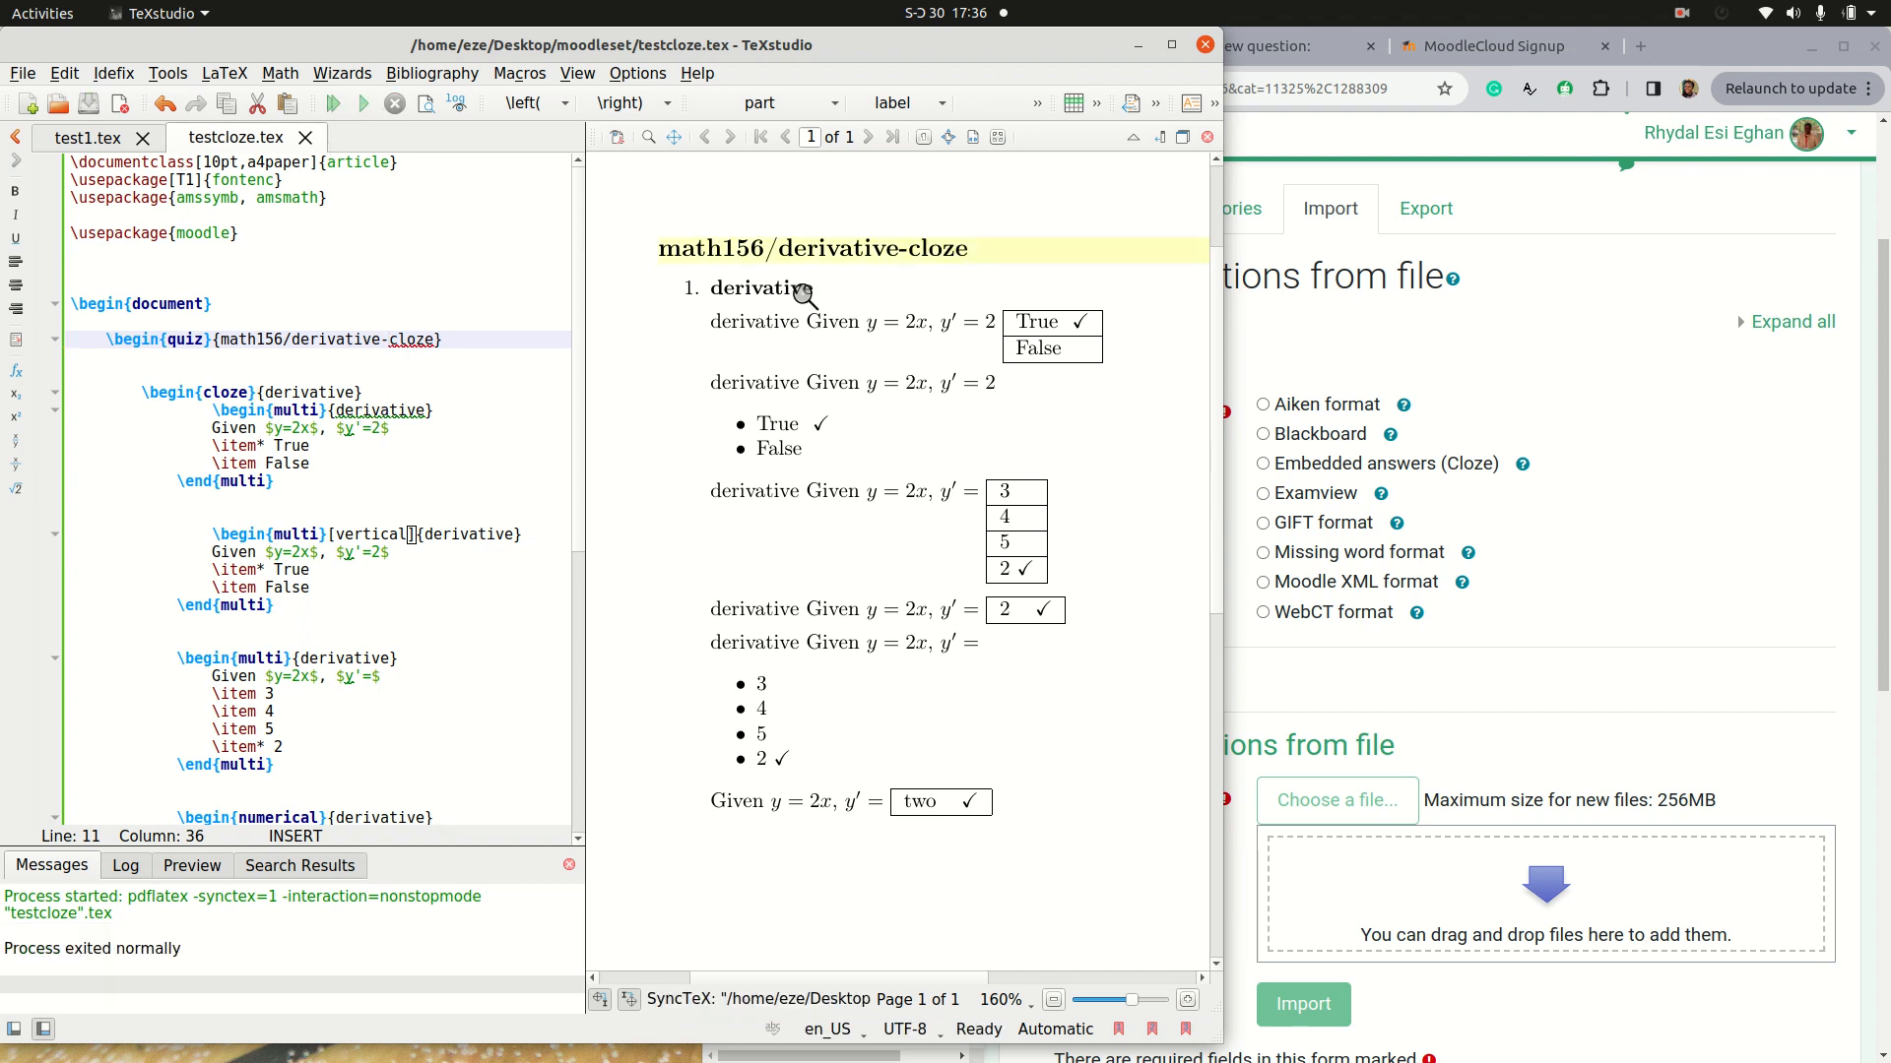
Step: Minimize TeXstudio, import testcloze-moodle.xml from the moodleset folder in Moodle XML format and continue to the question bank
{"action": "left_click", "coordinate": [1138, 47]}
{"action": "left_click", "coordinate": [510, 629]}
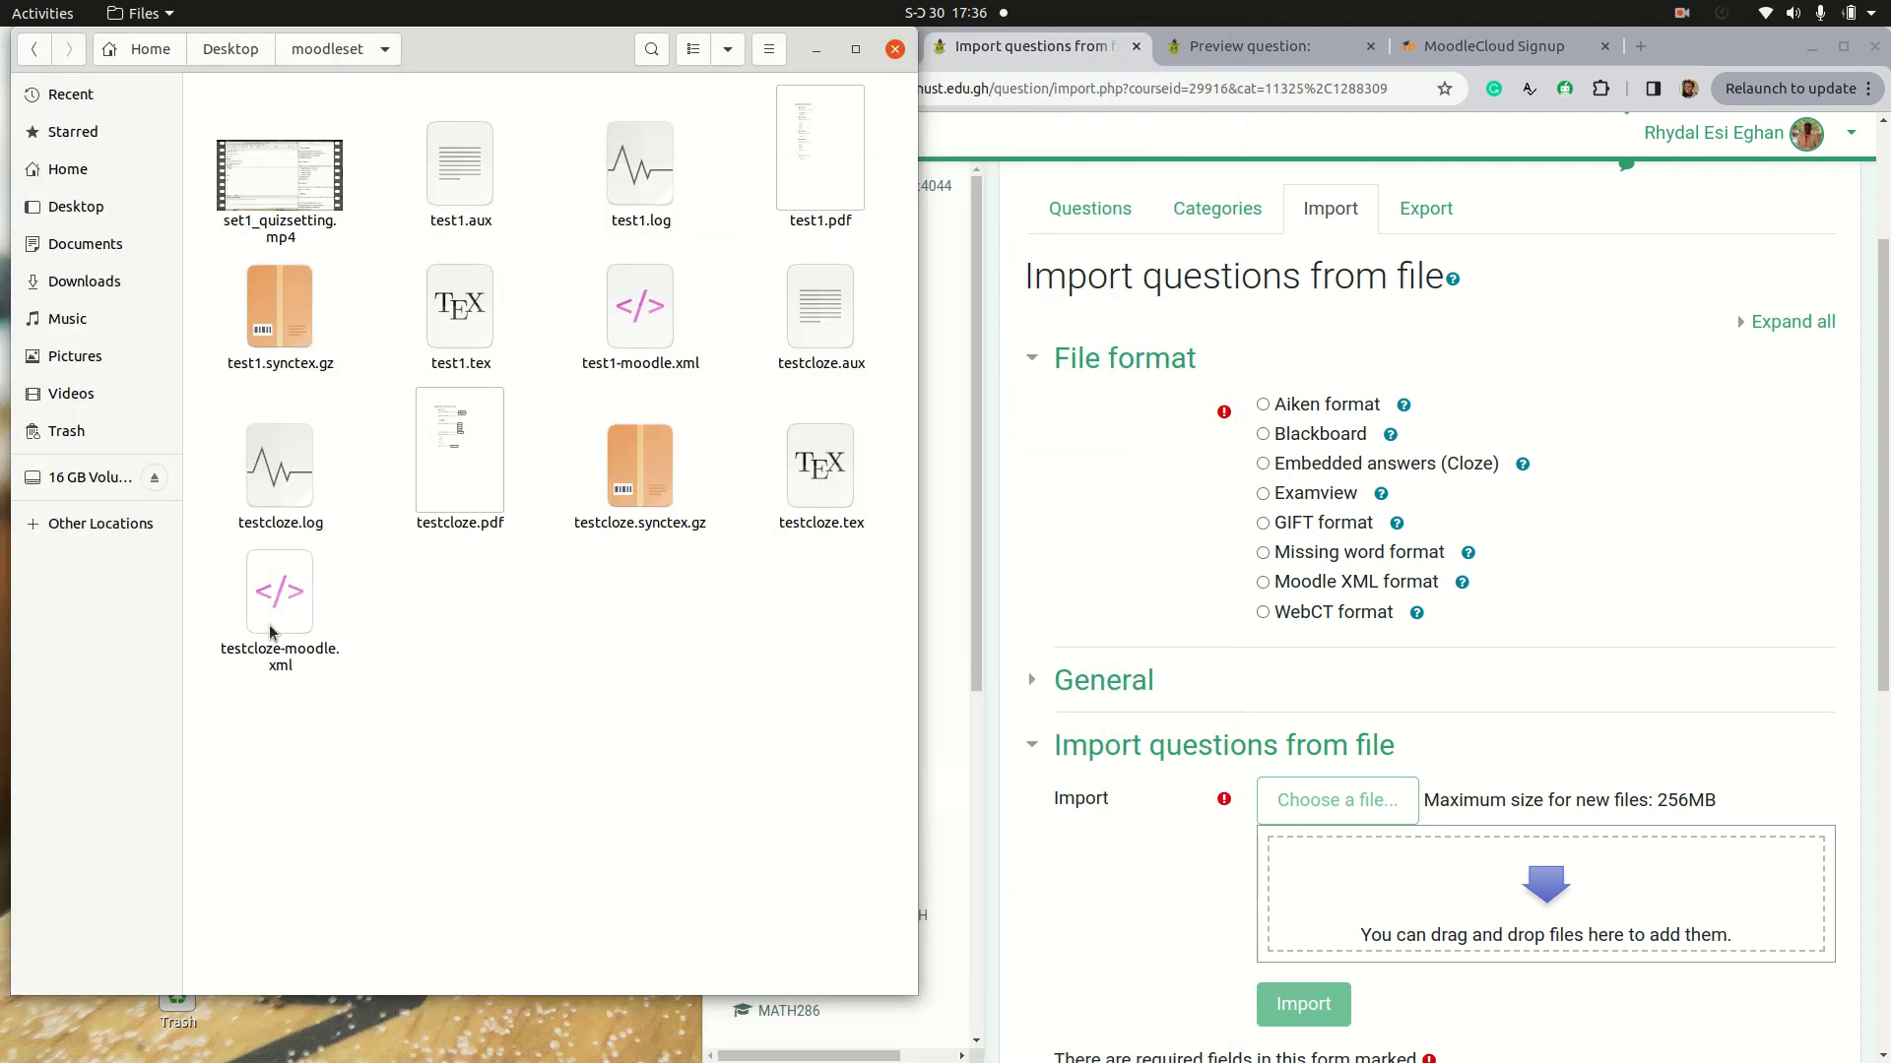
{"action": "left_click_drag", "start_coordinate": [272, 631], "coordinate": [1411, 857]}
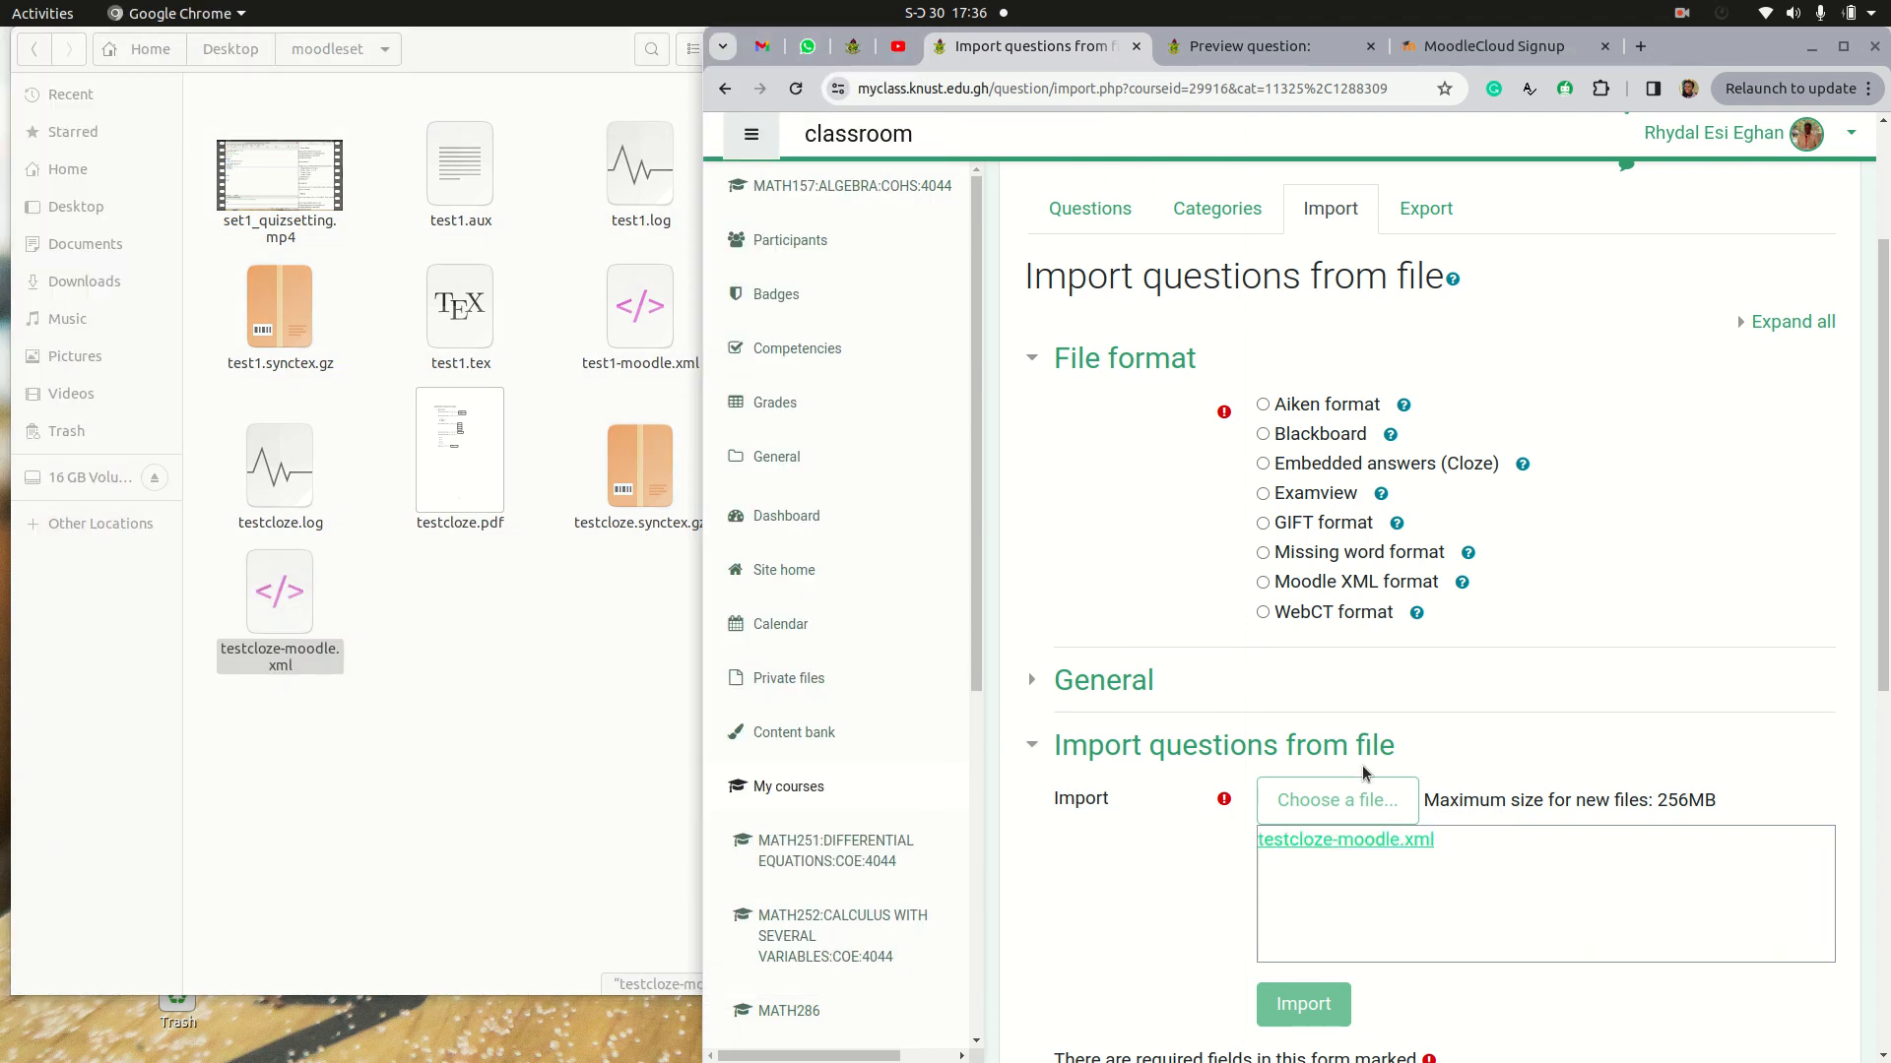
{"action": "left_click", "coordinate": [1262, 582]}
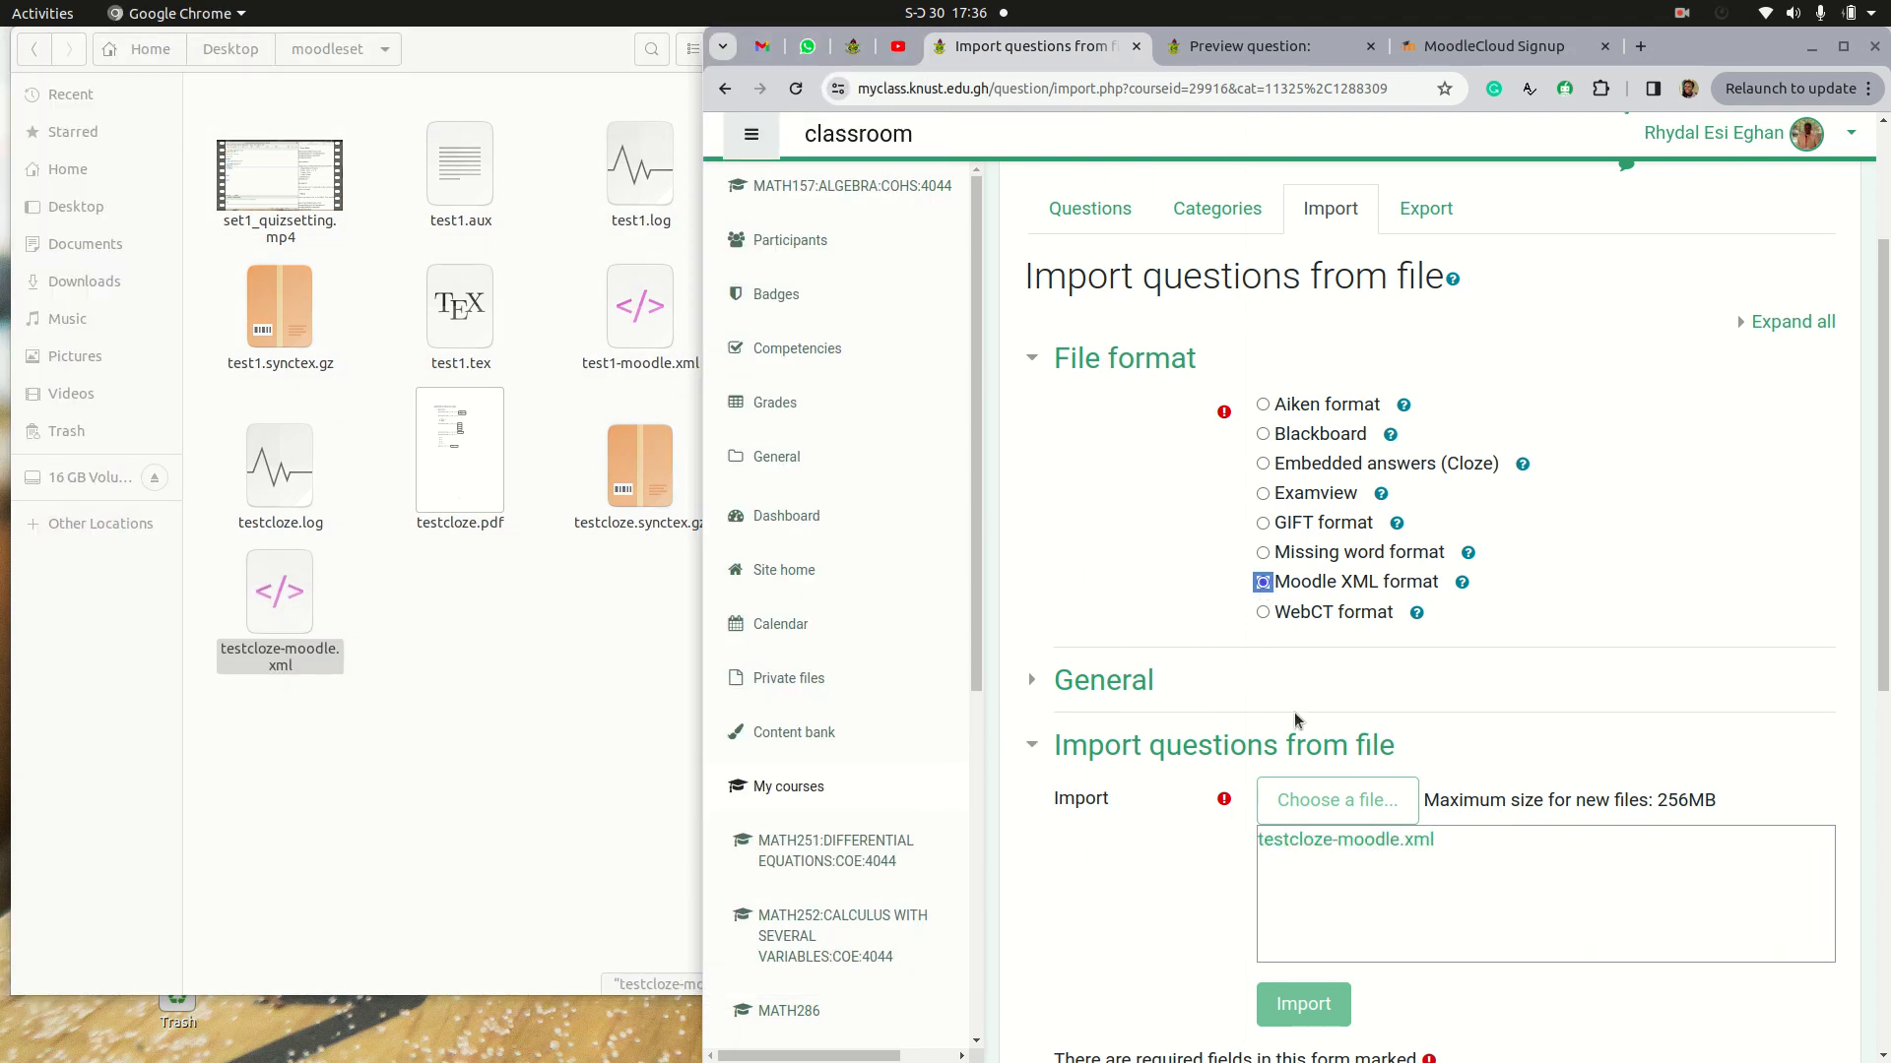
{"action": "scroll", "coordinate": [1233, 839], "scroll_direction": "down", "scroll_amount": 2}
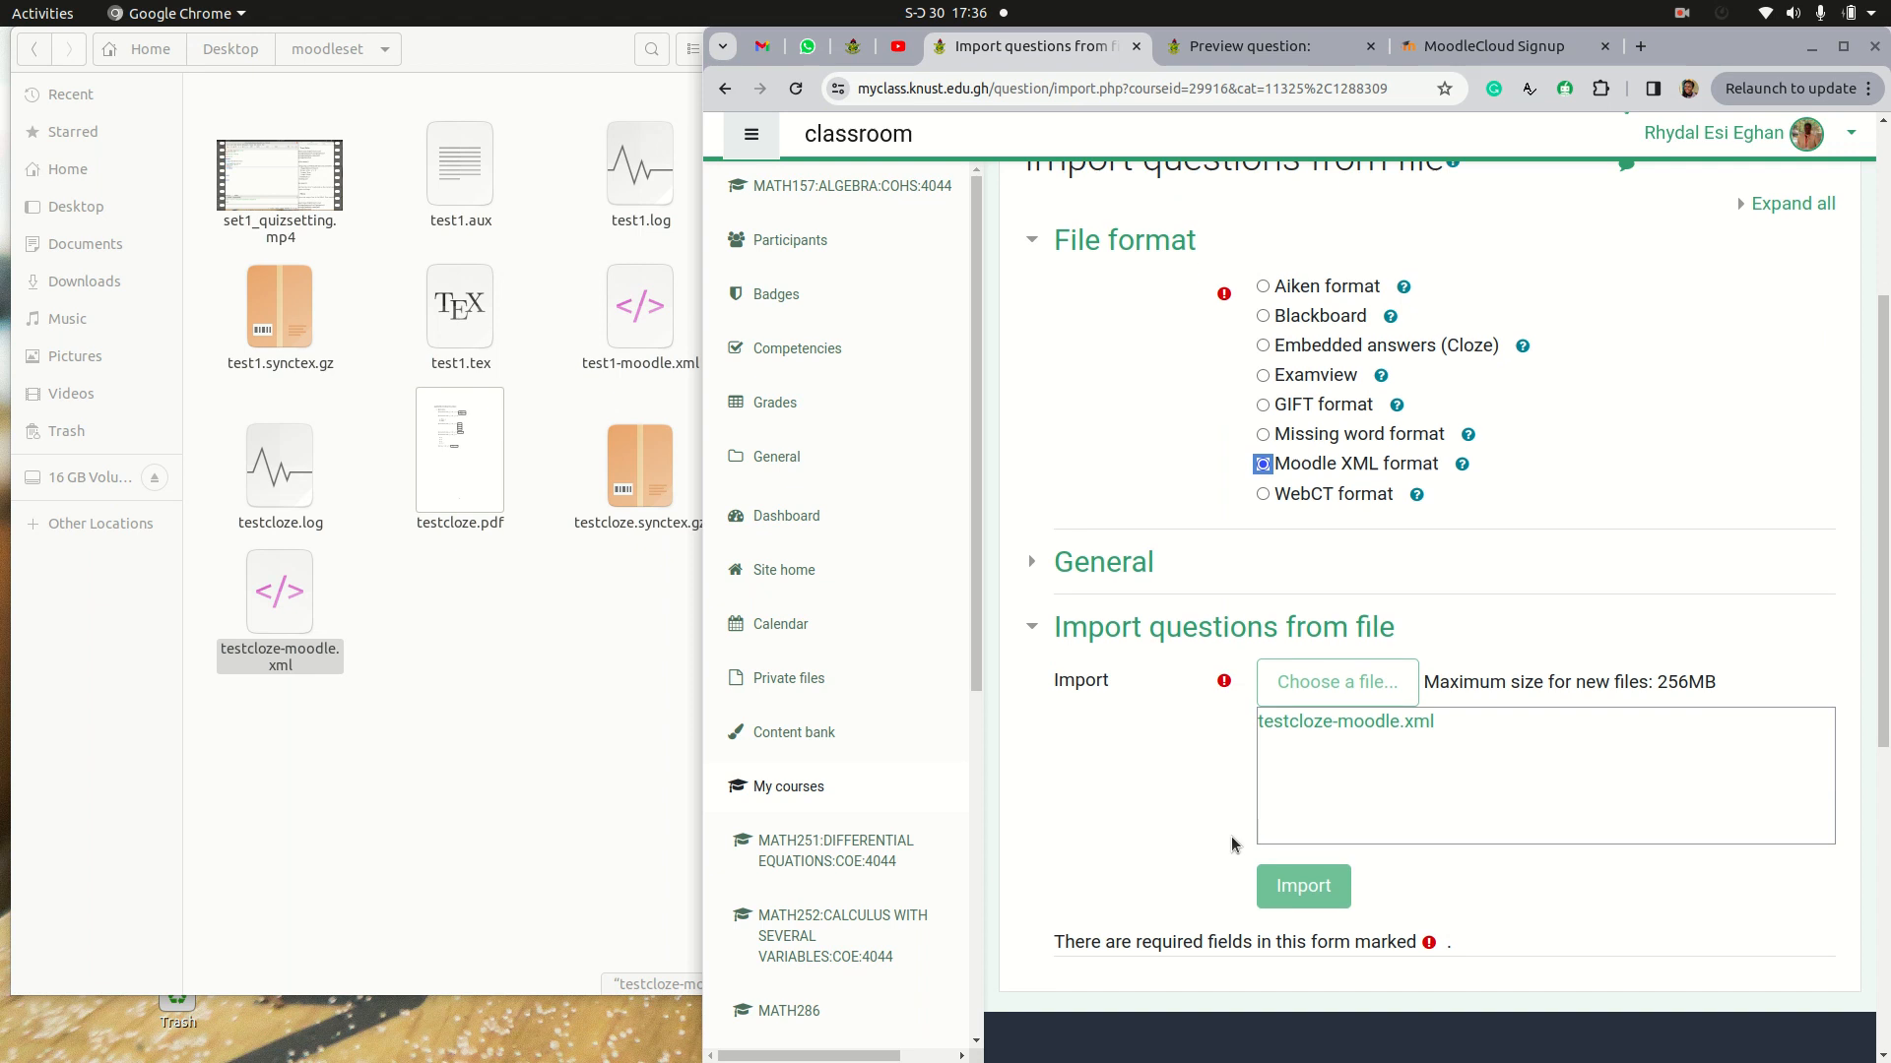
{"action": "left_click", "coordinate": [1297, 891]}
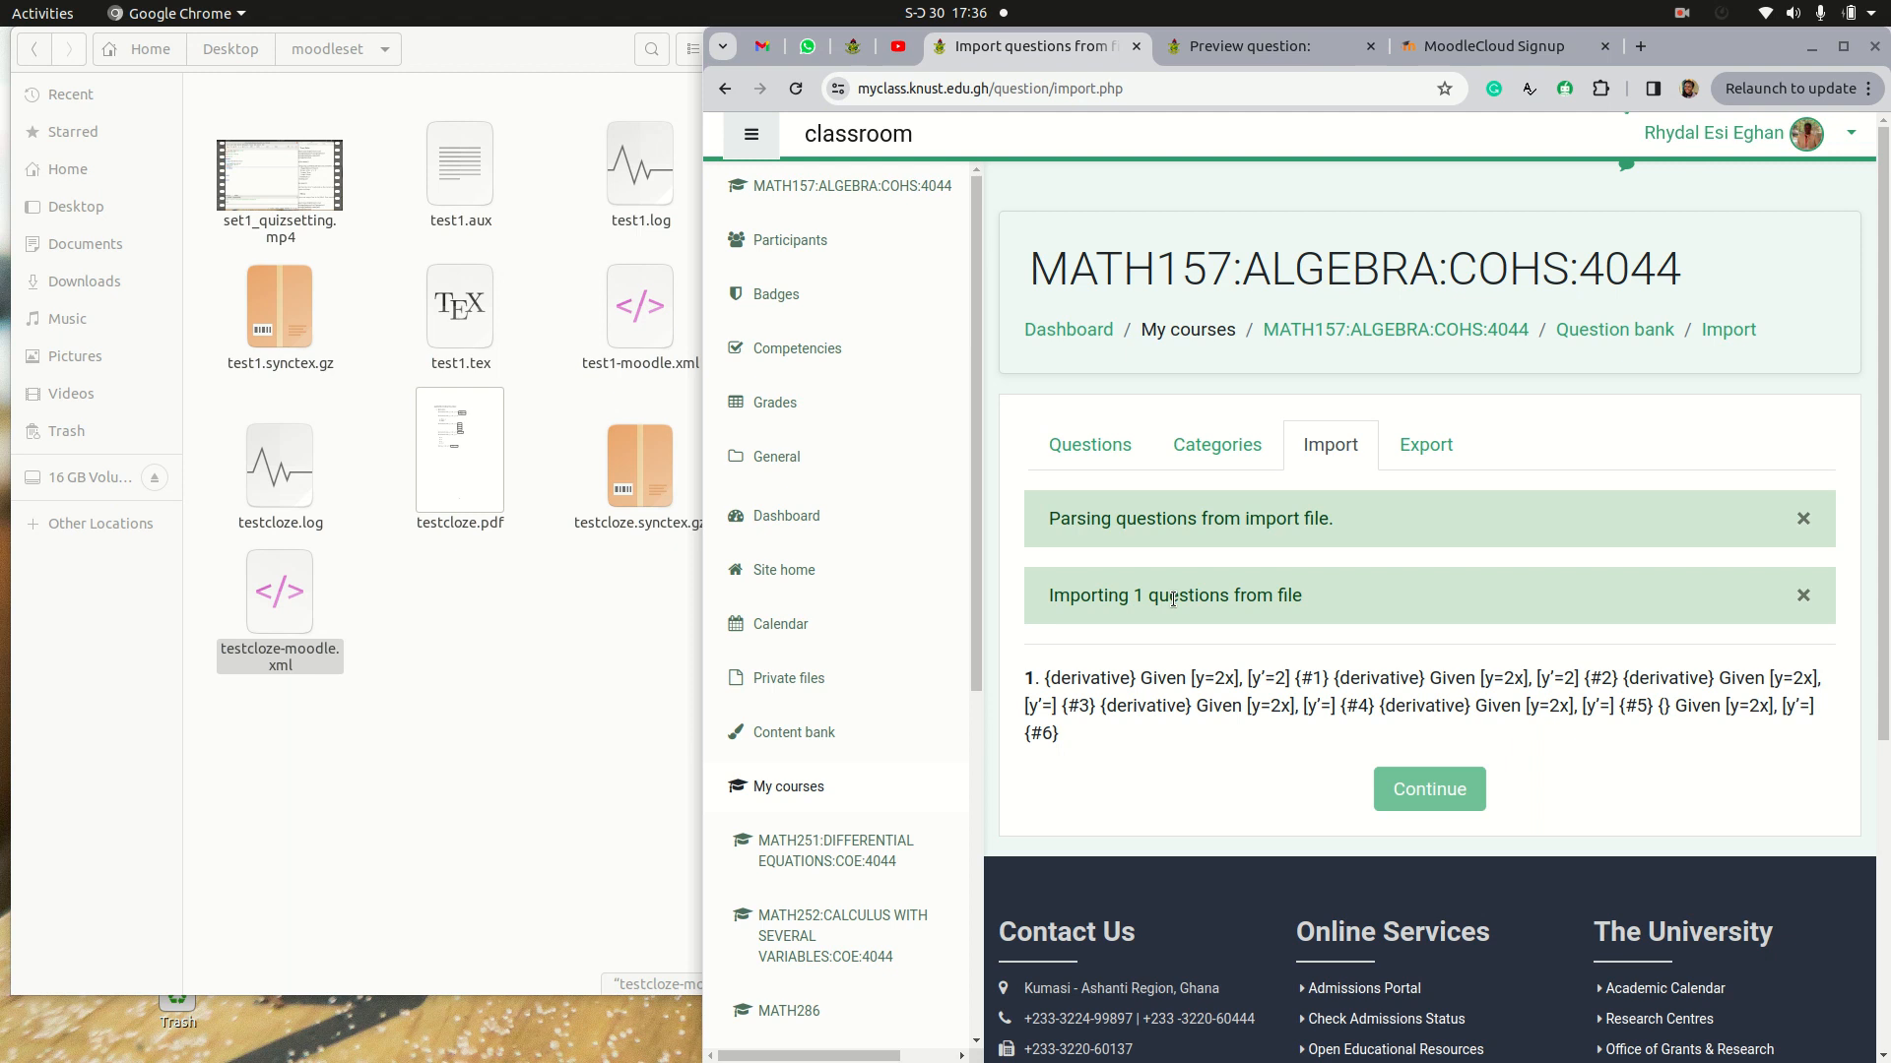
{"action": "left_click", "coordinate": [1427, 791]}
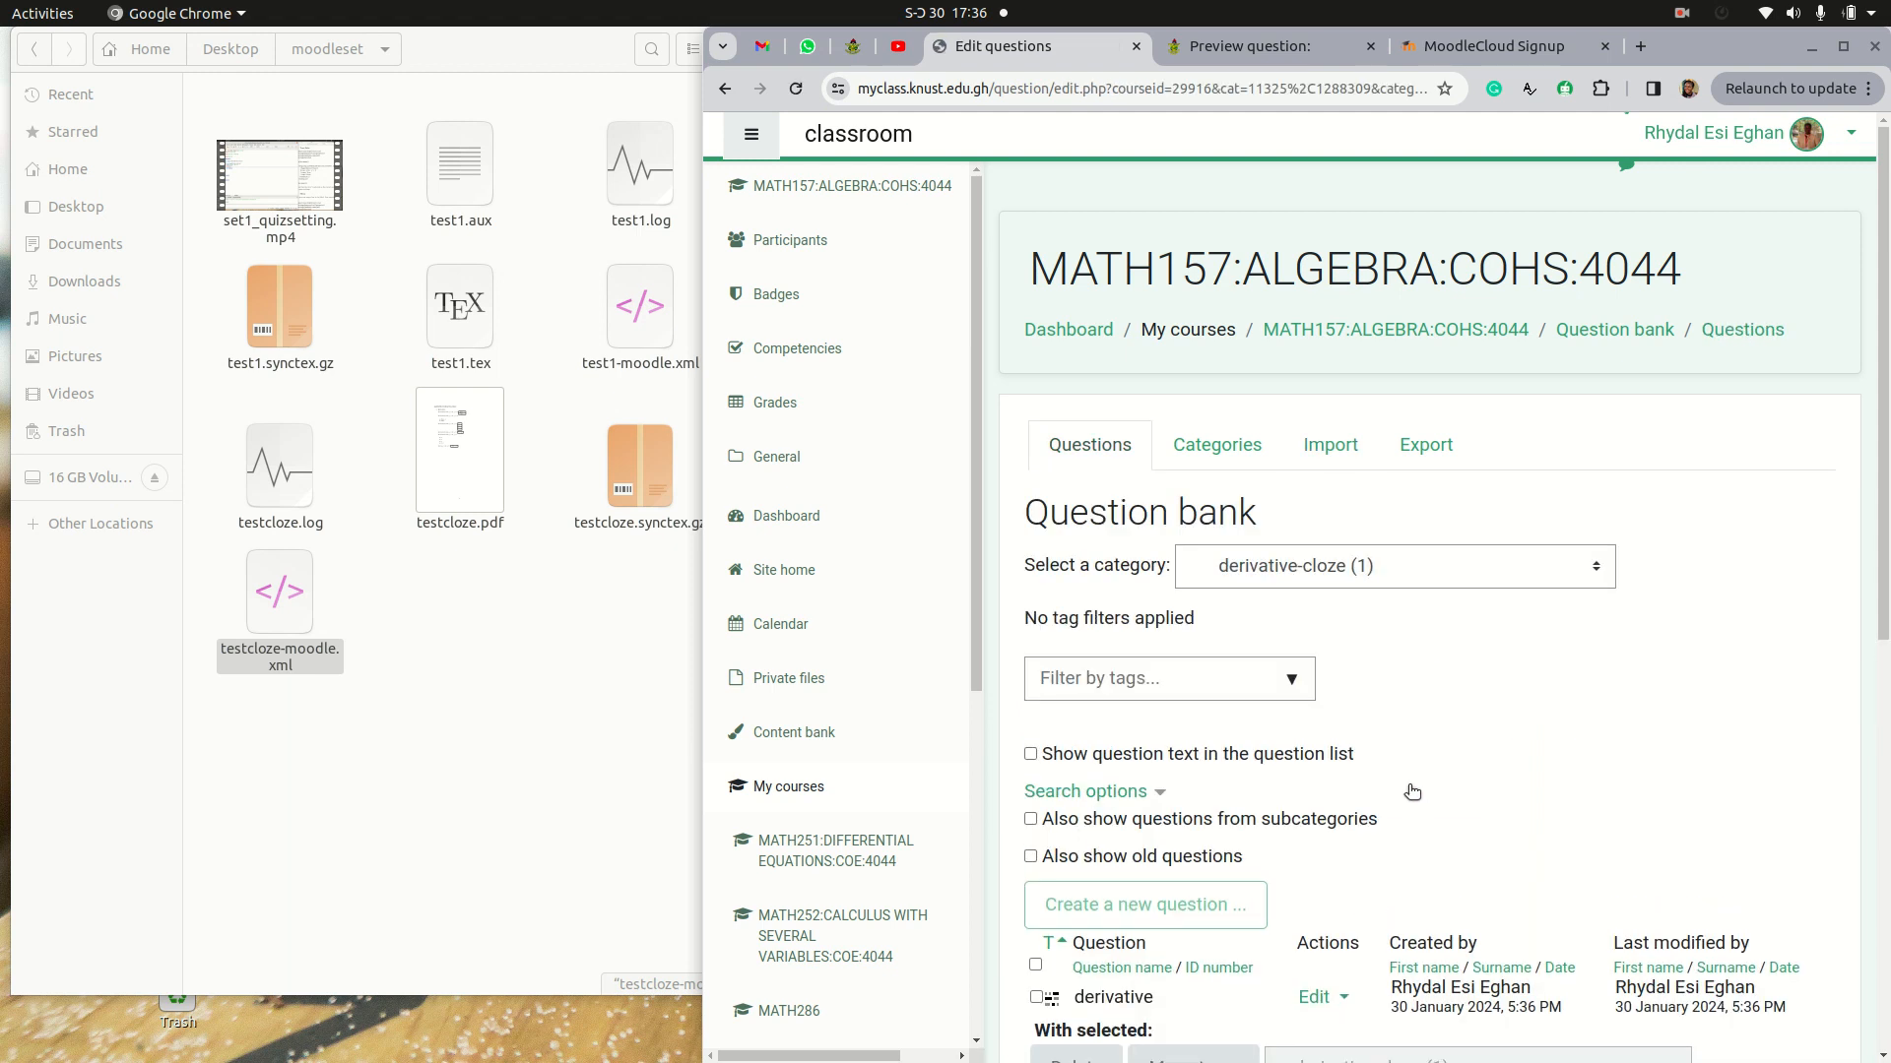
Step: Preview the imported question in the derivative-cloze category and examine the {derivative} labels before its subquestions
{"action": "scroll", "coordinate": [1418, 788], "scroll_direction": "down", "scroll_amount": 5}
{"action": "left_click", "coordinate": [1344, 643]}
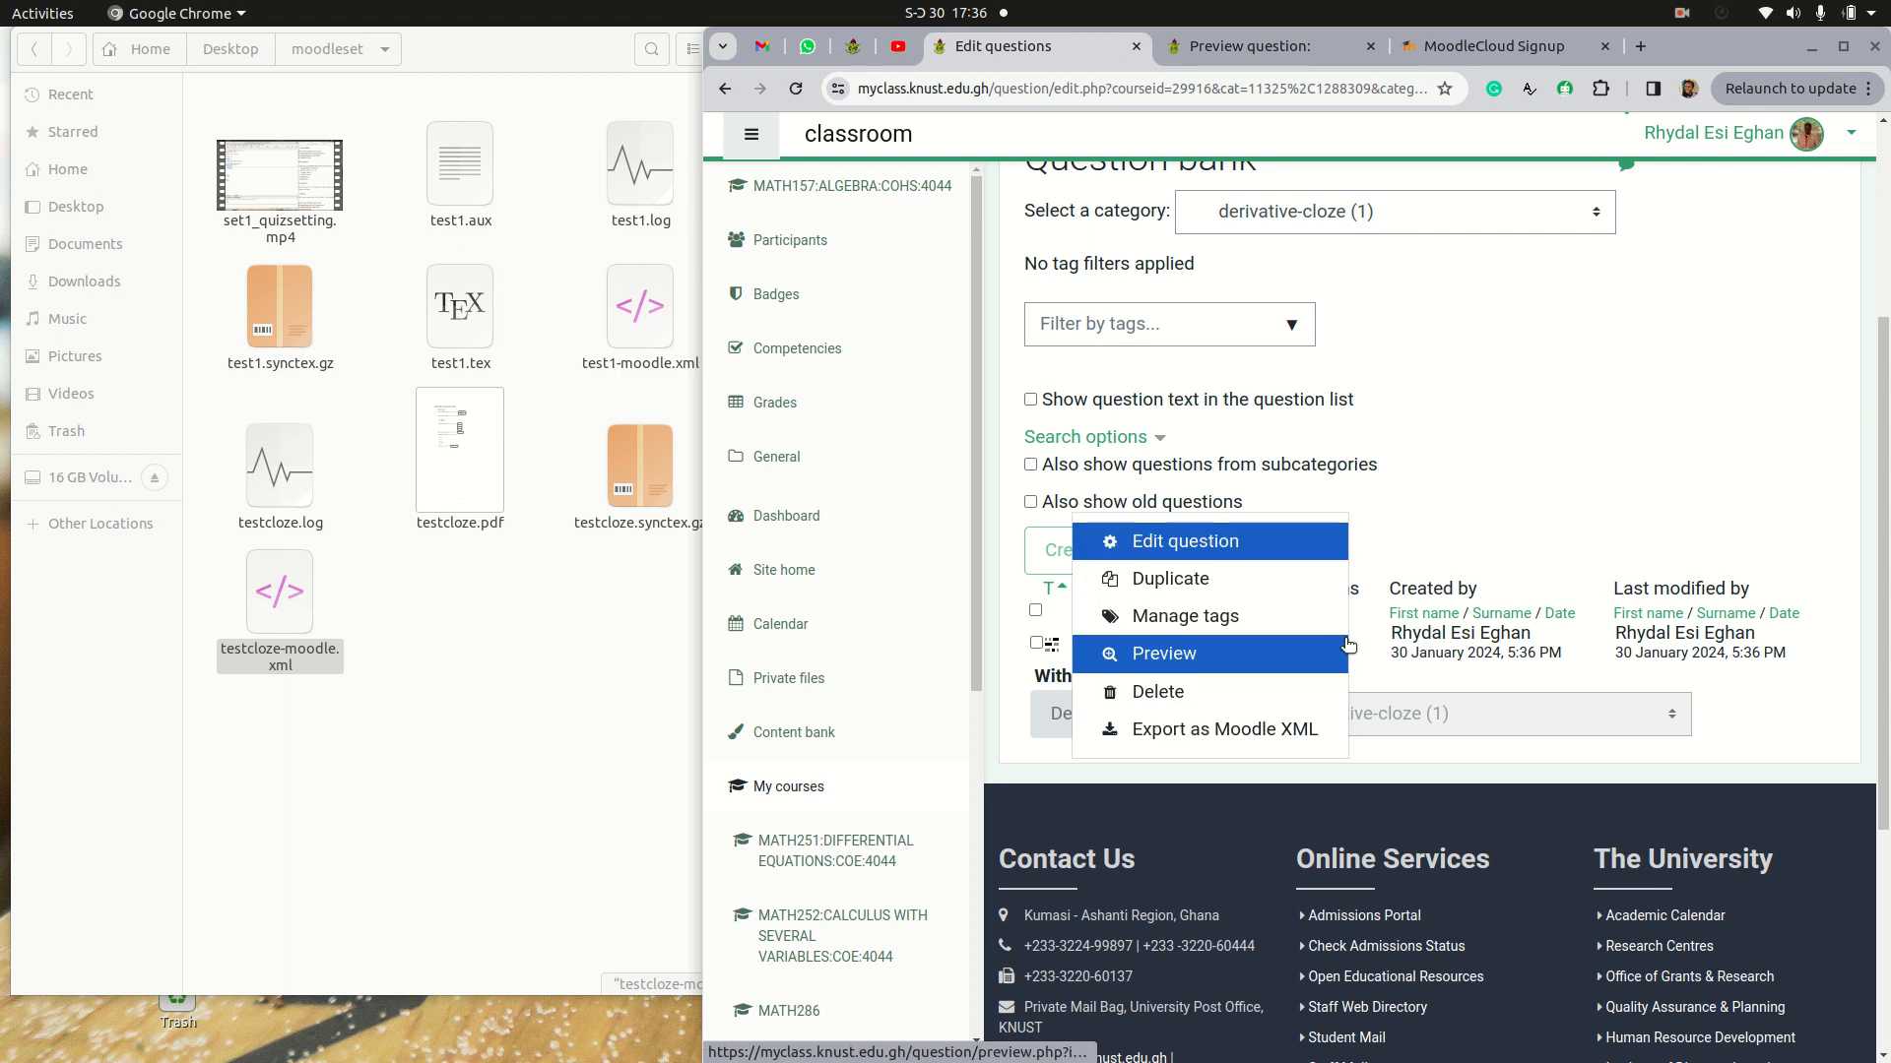
{"action": "left_click", "coordinate": [1252, 656]}
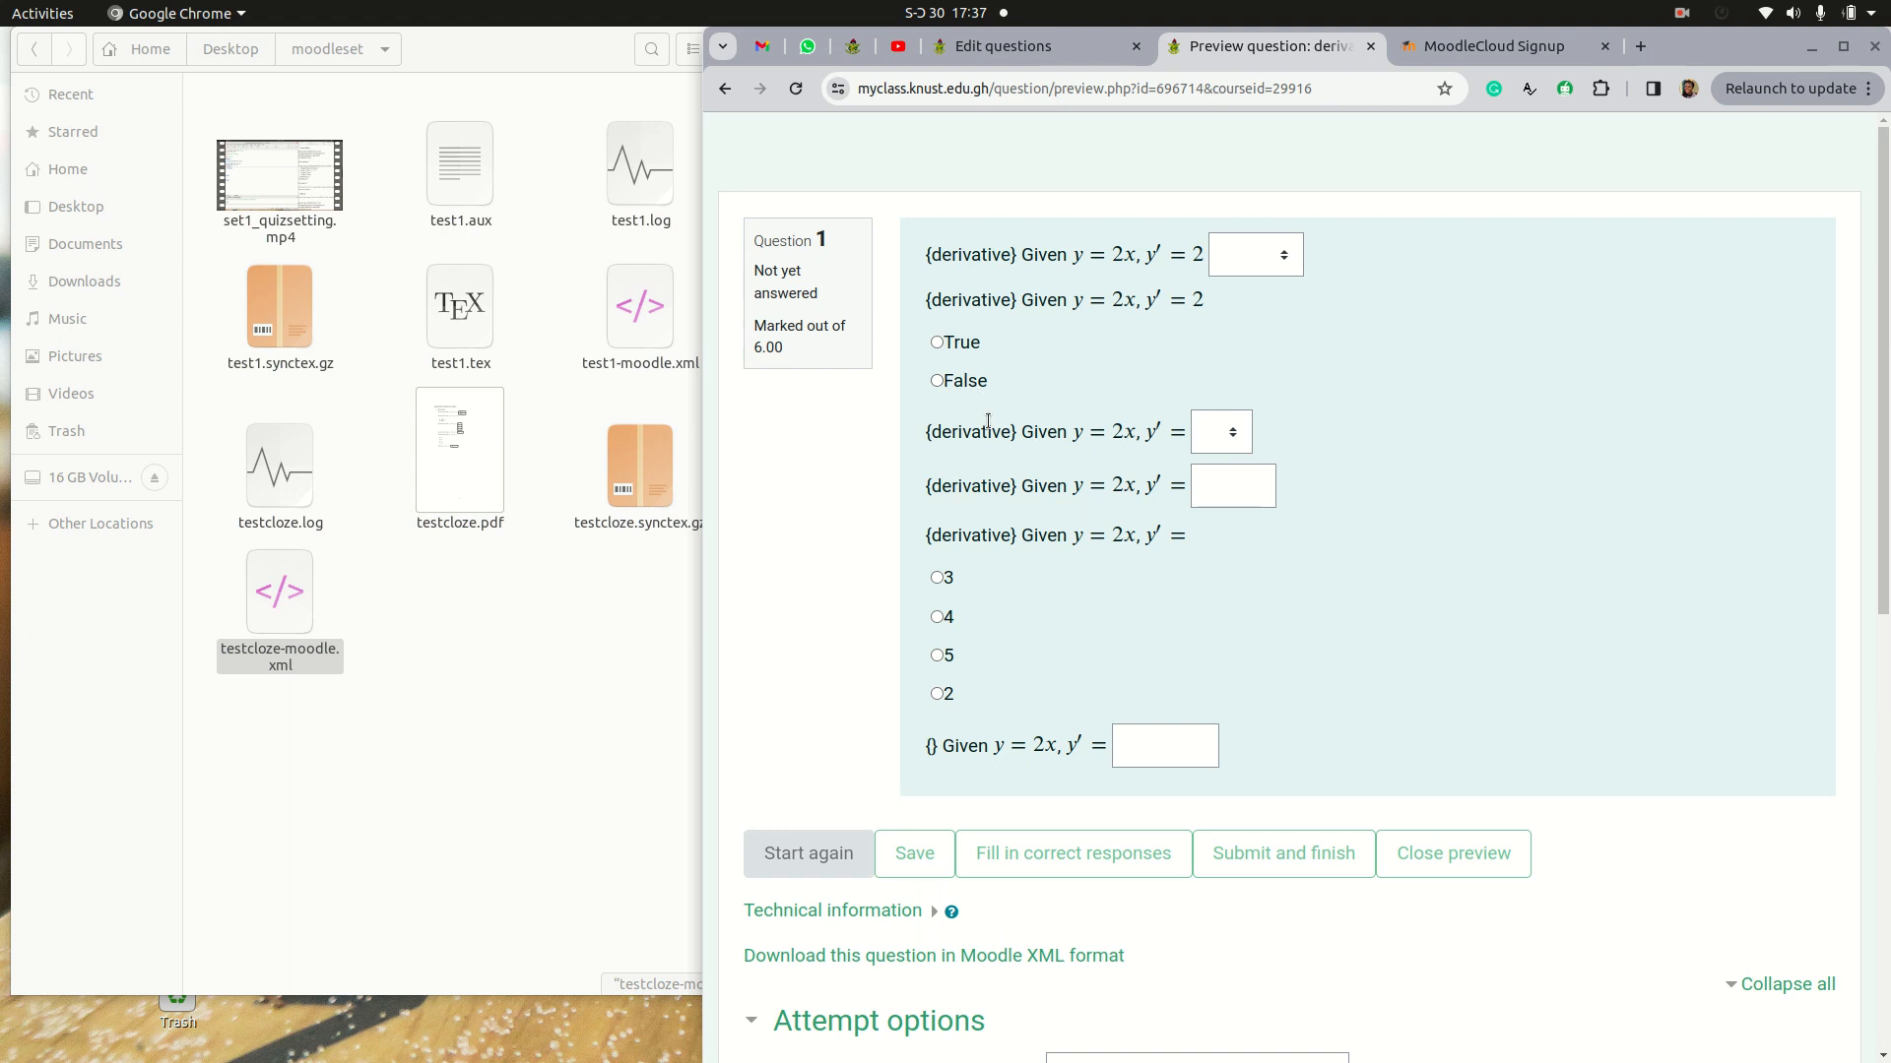
{"action": "left_click_drag", "start_coordinate": [922, 260], "coordinate": [1015, 255]}
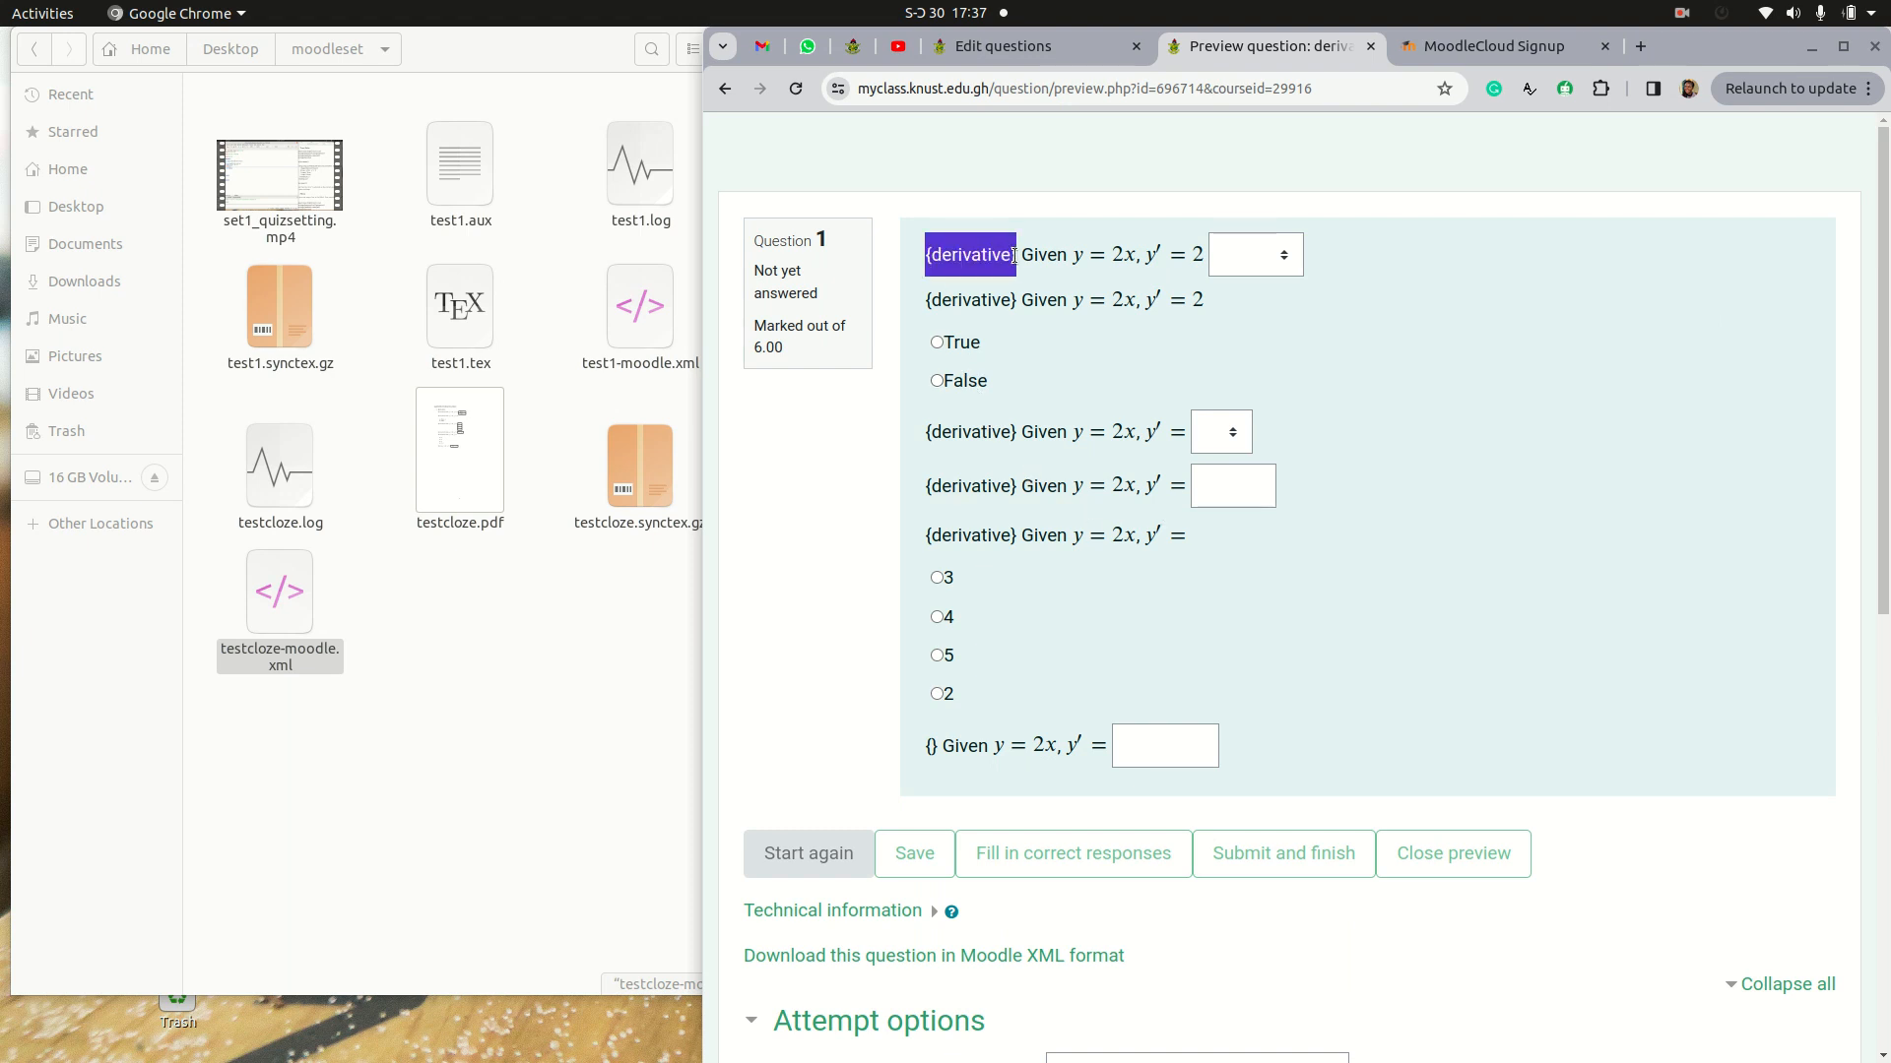
{"action": "left_click", "coordinate": [916, 306]}
{"action": "left_click_drag", "start_coordinate": [922, 433], "coordinate": [1026, 430]}
{"action": "left_click_drag", "start_coordinate": [925, 490], "coordinate": [1019, 490]}
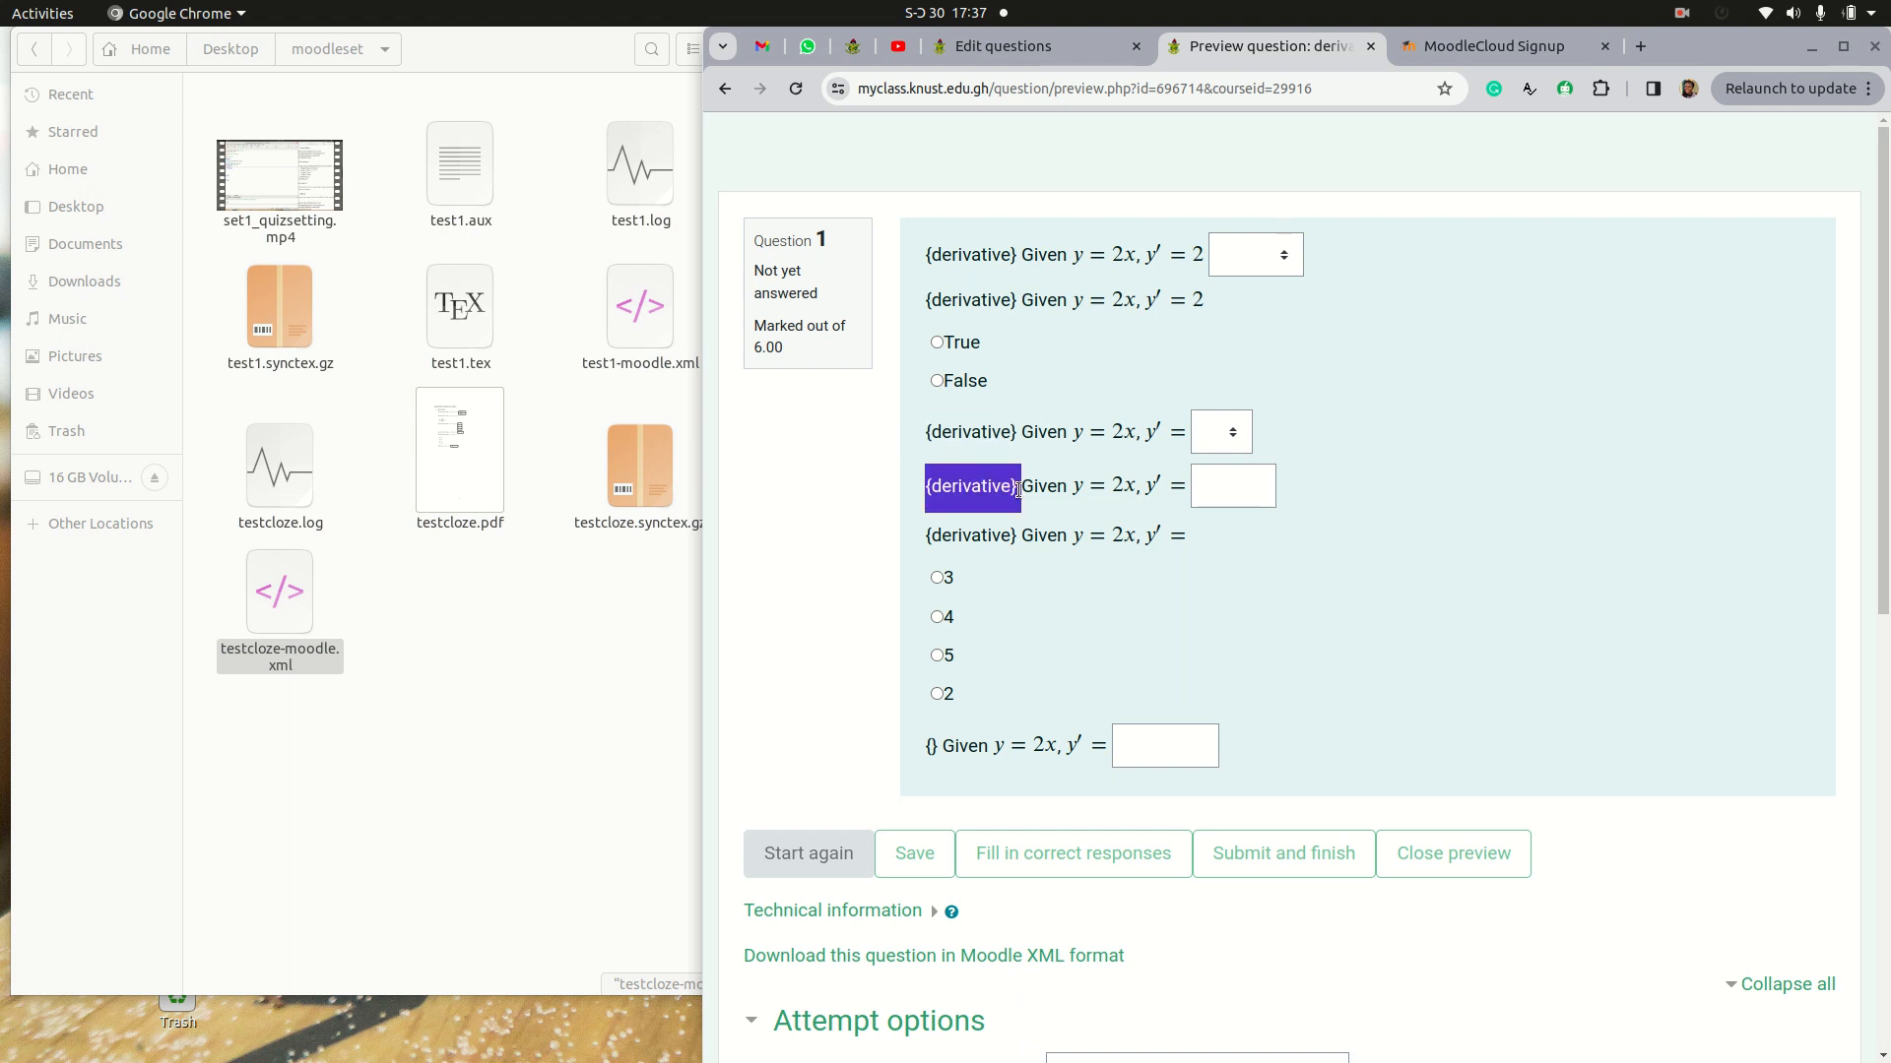
{"action": "left_click_drag", "start_coordinate": [918, 537], "coordinate": [1024, 533]}
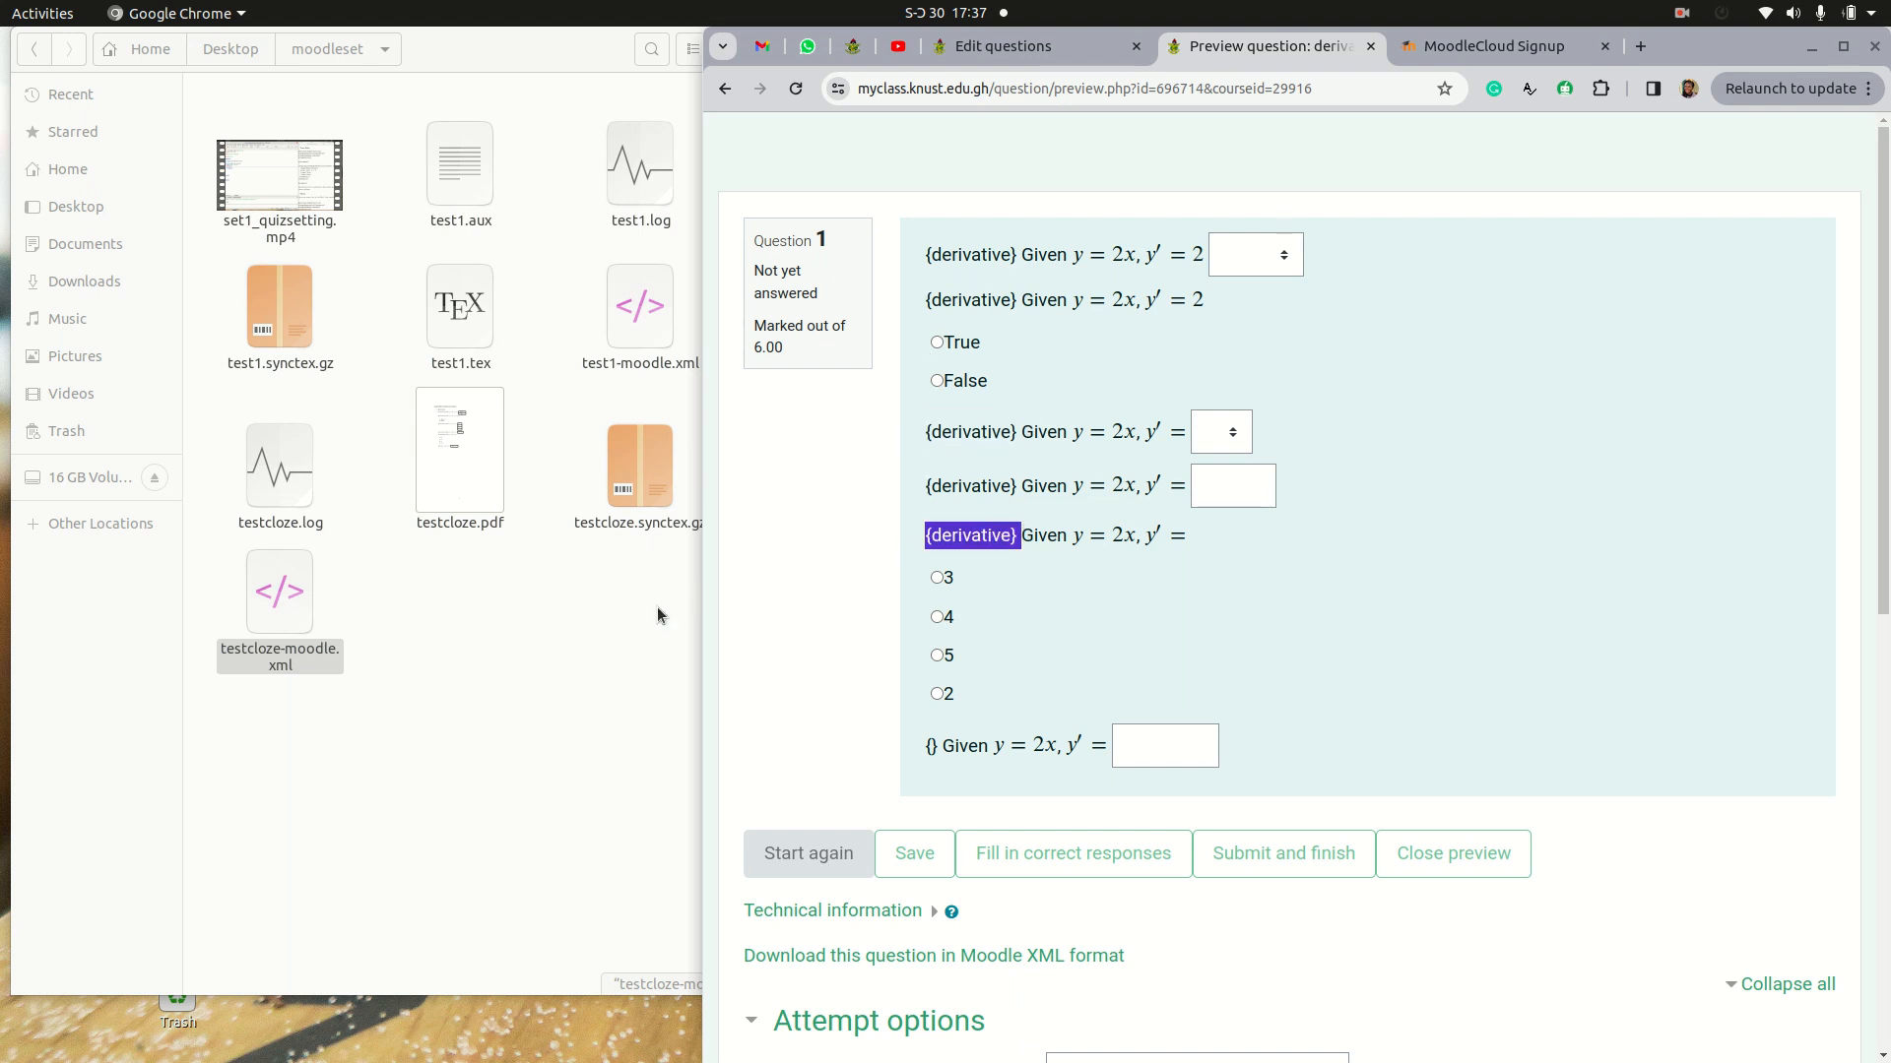
Step: Reopen testcloze.tex in TeXstudio and delete the word derivative from inside the braces of the numerical block's opening line
{"action": "left_click", "coordinate": [596, 633]}
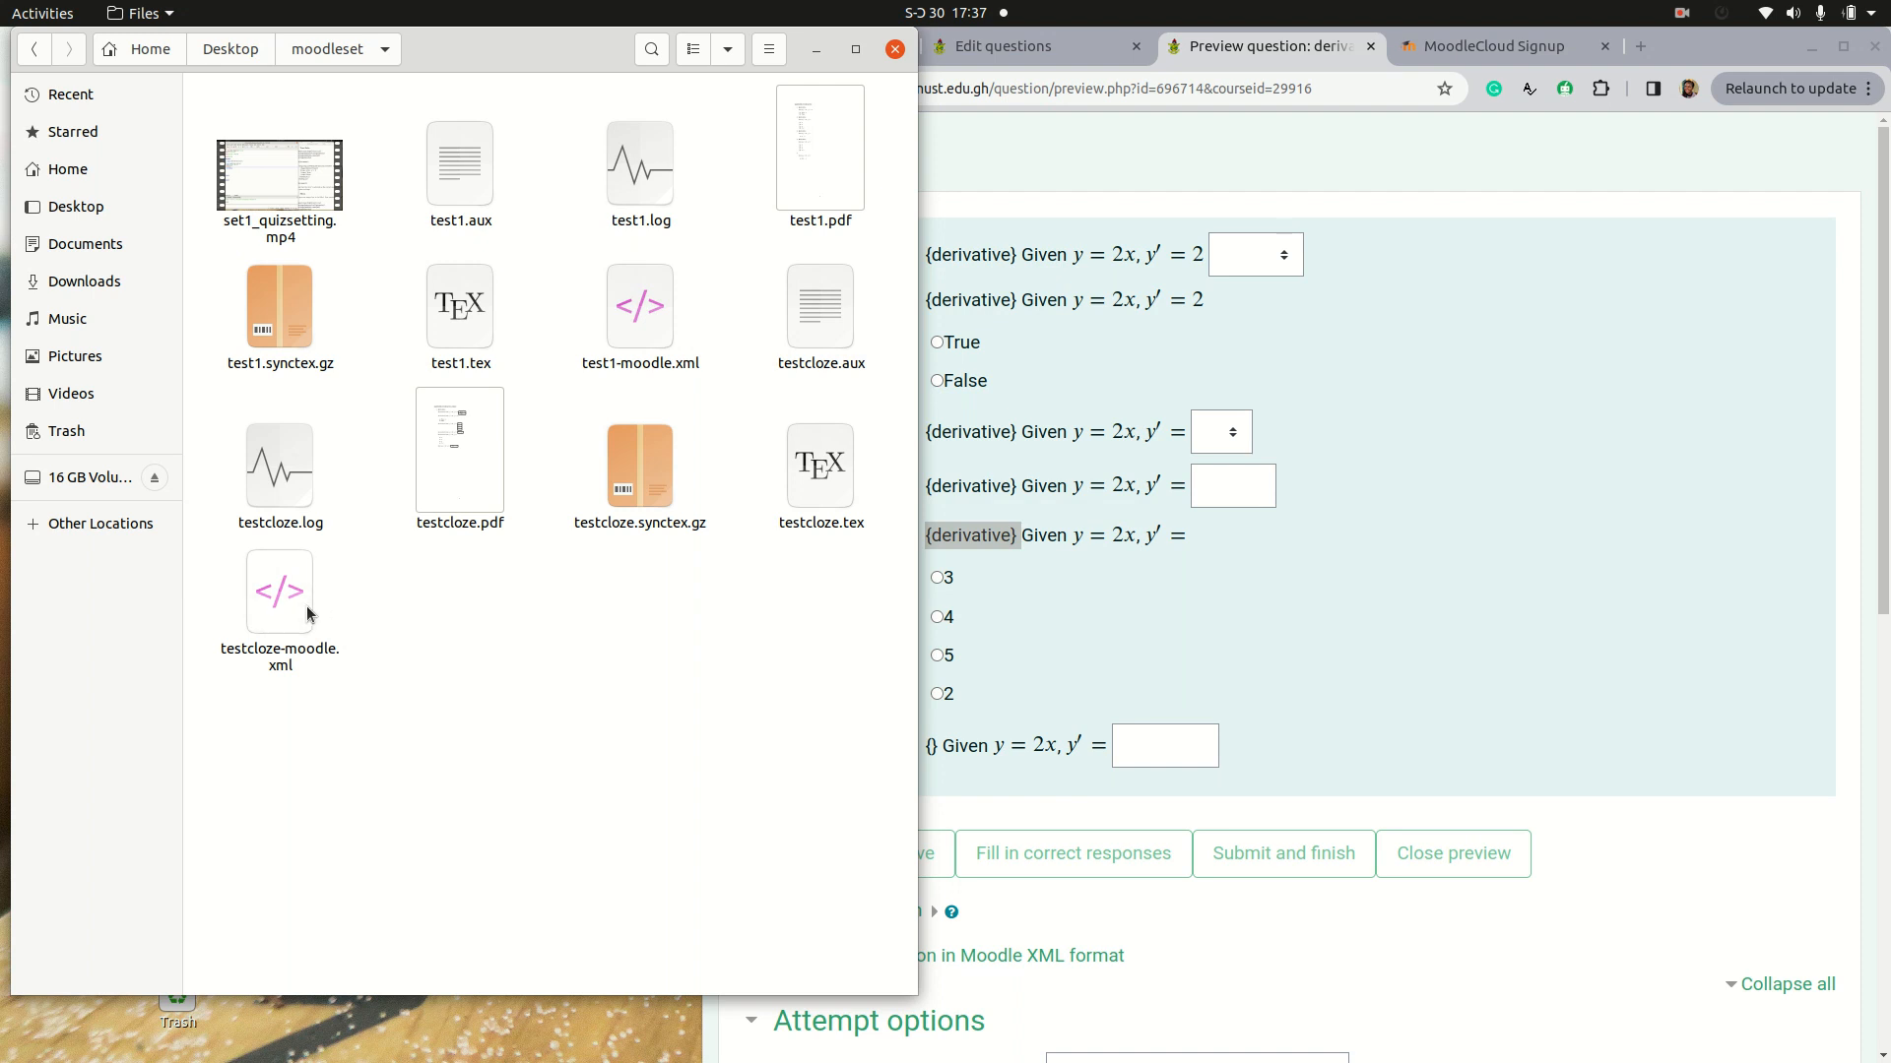
{"action": "double_click", "coordinate": [826, 489]}
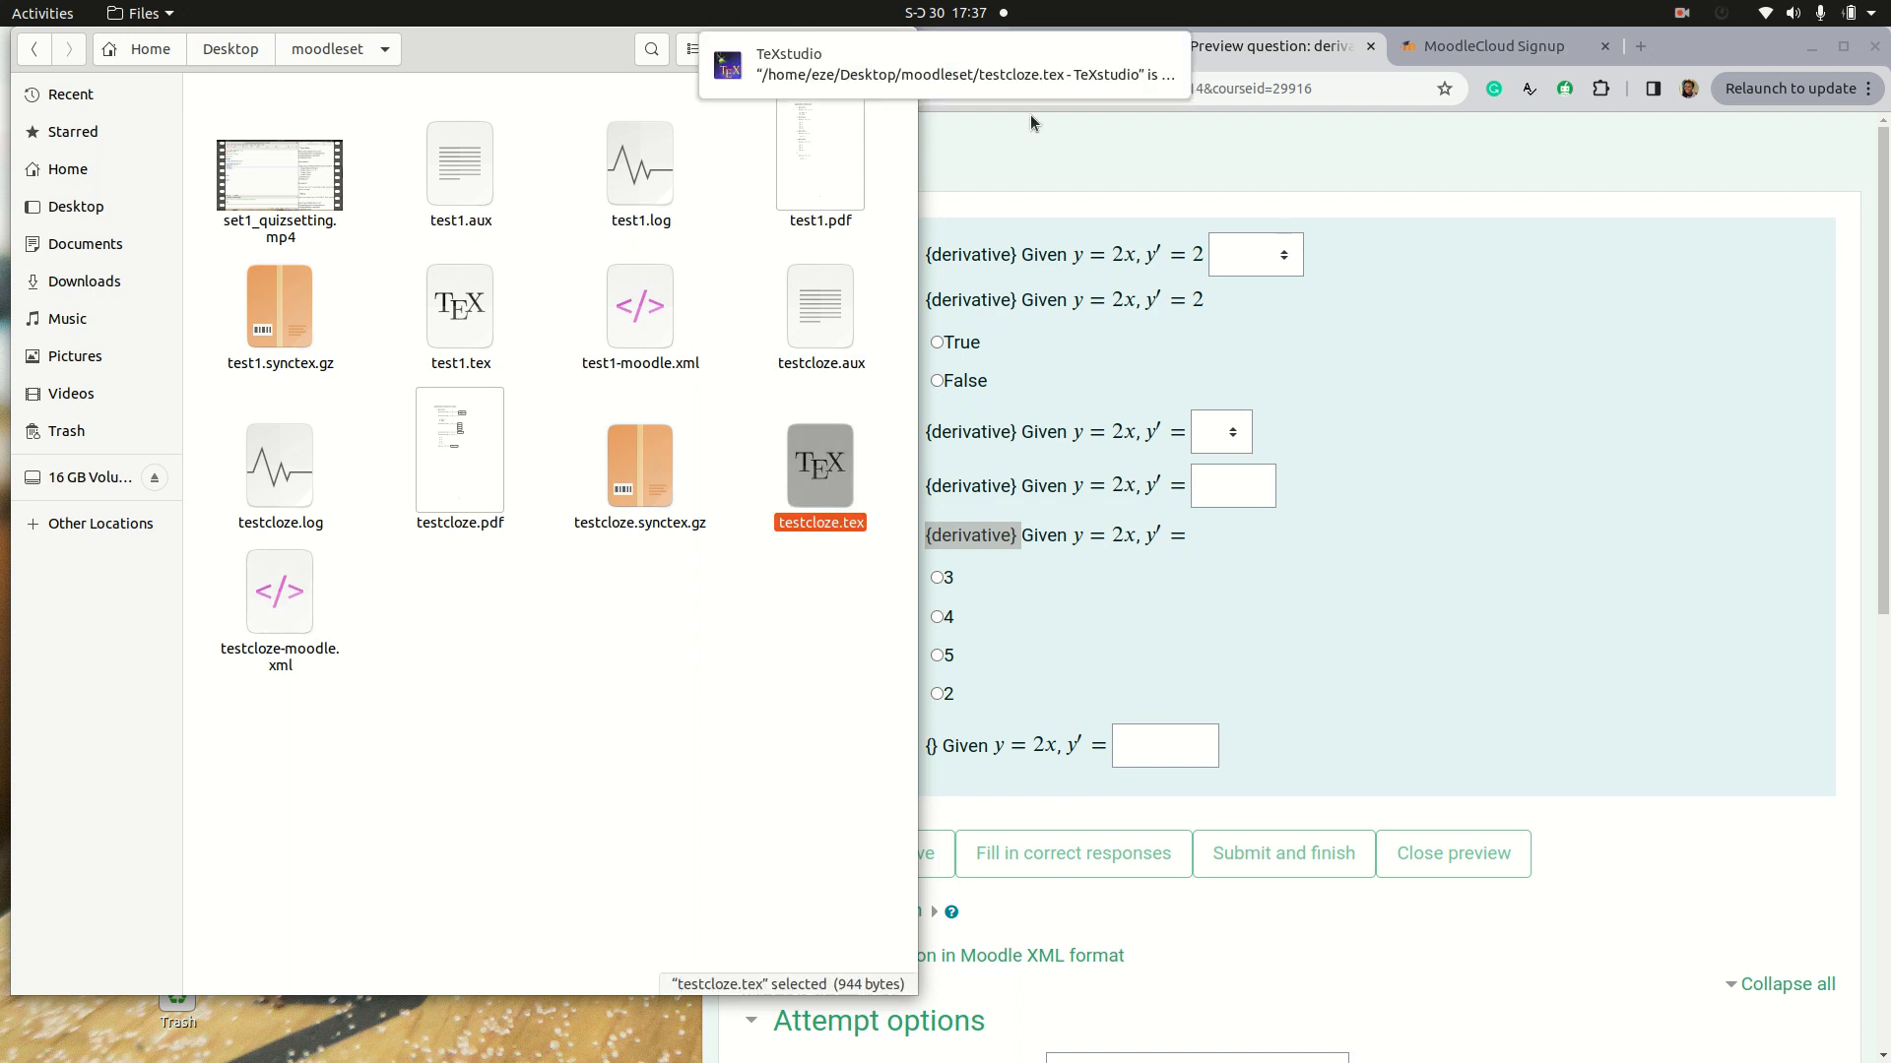
{"action": "left_click", "coordinate": [1009, 91]}
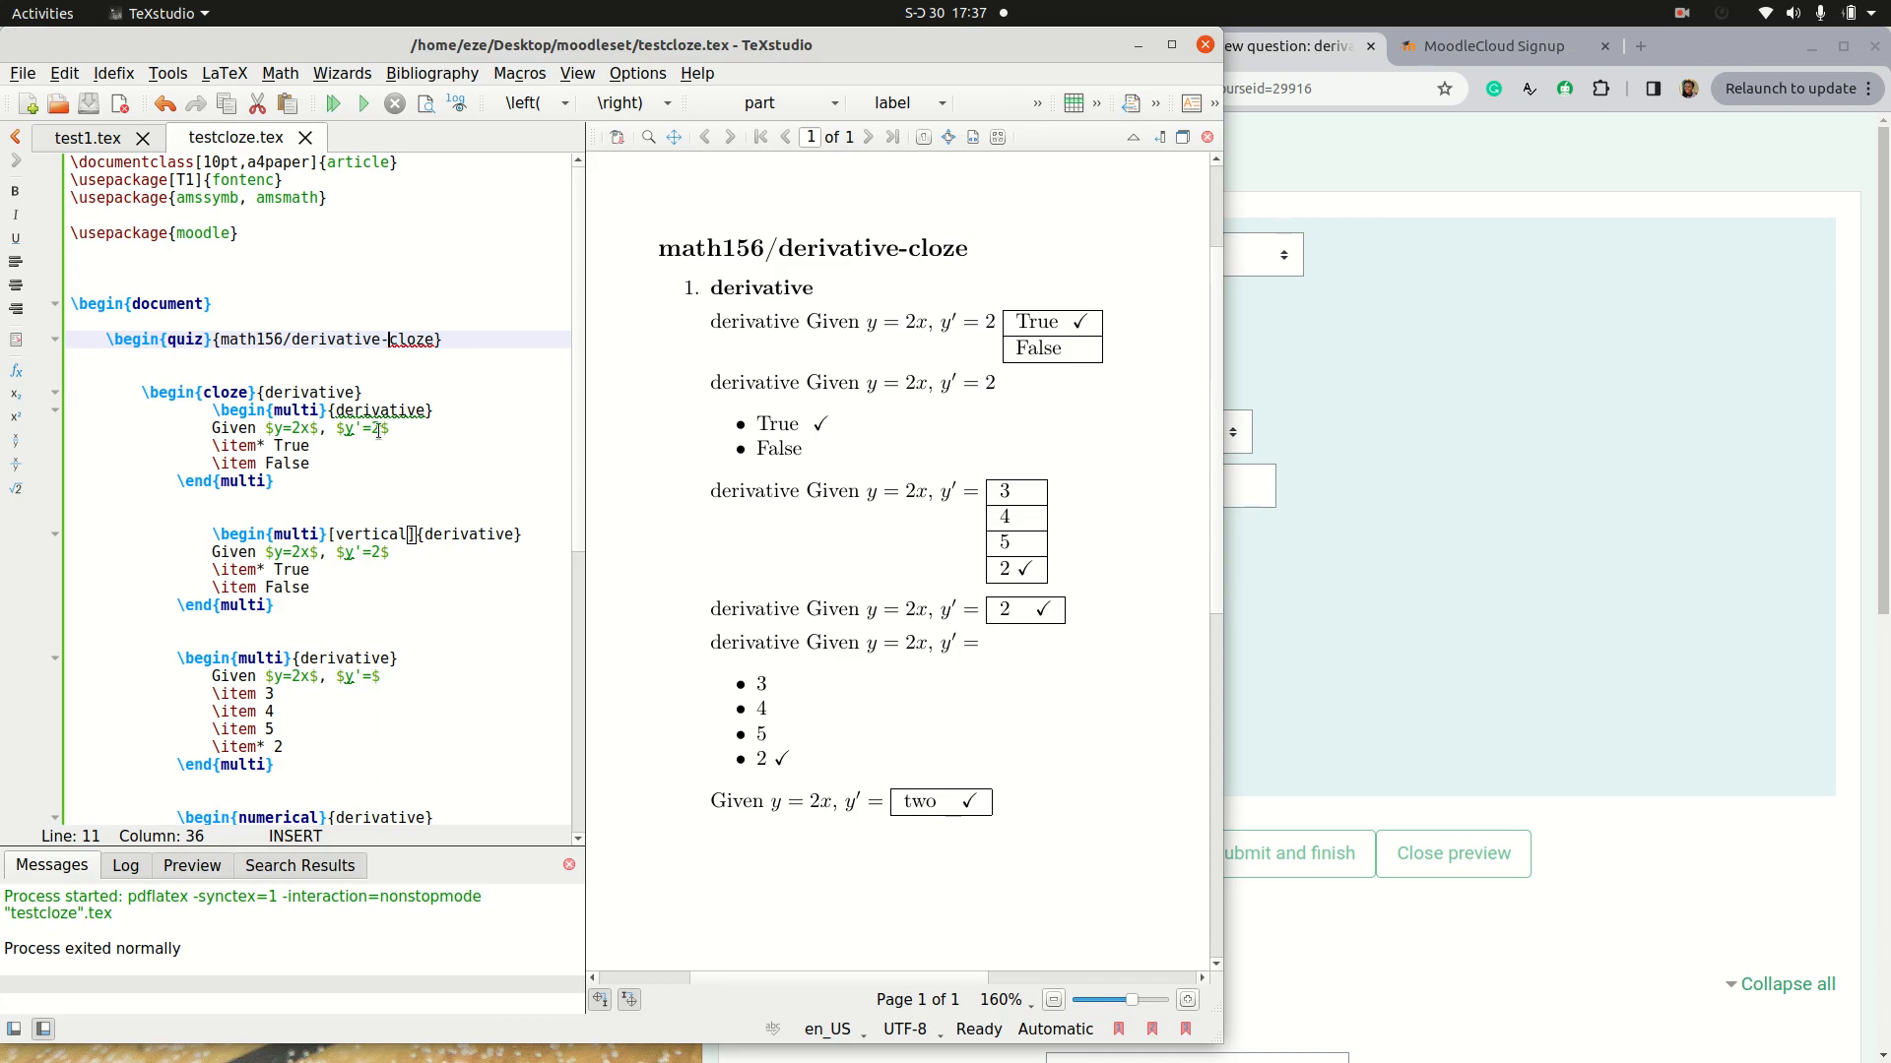
{"action": "scroll", "coordinate": [418, 549], "scroll_direction": "down", "scroll_amount": 4}
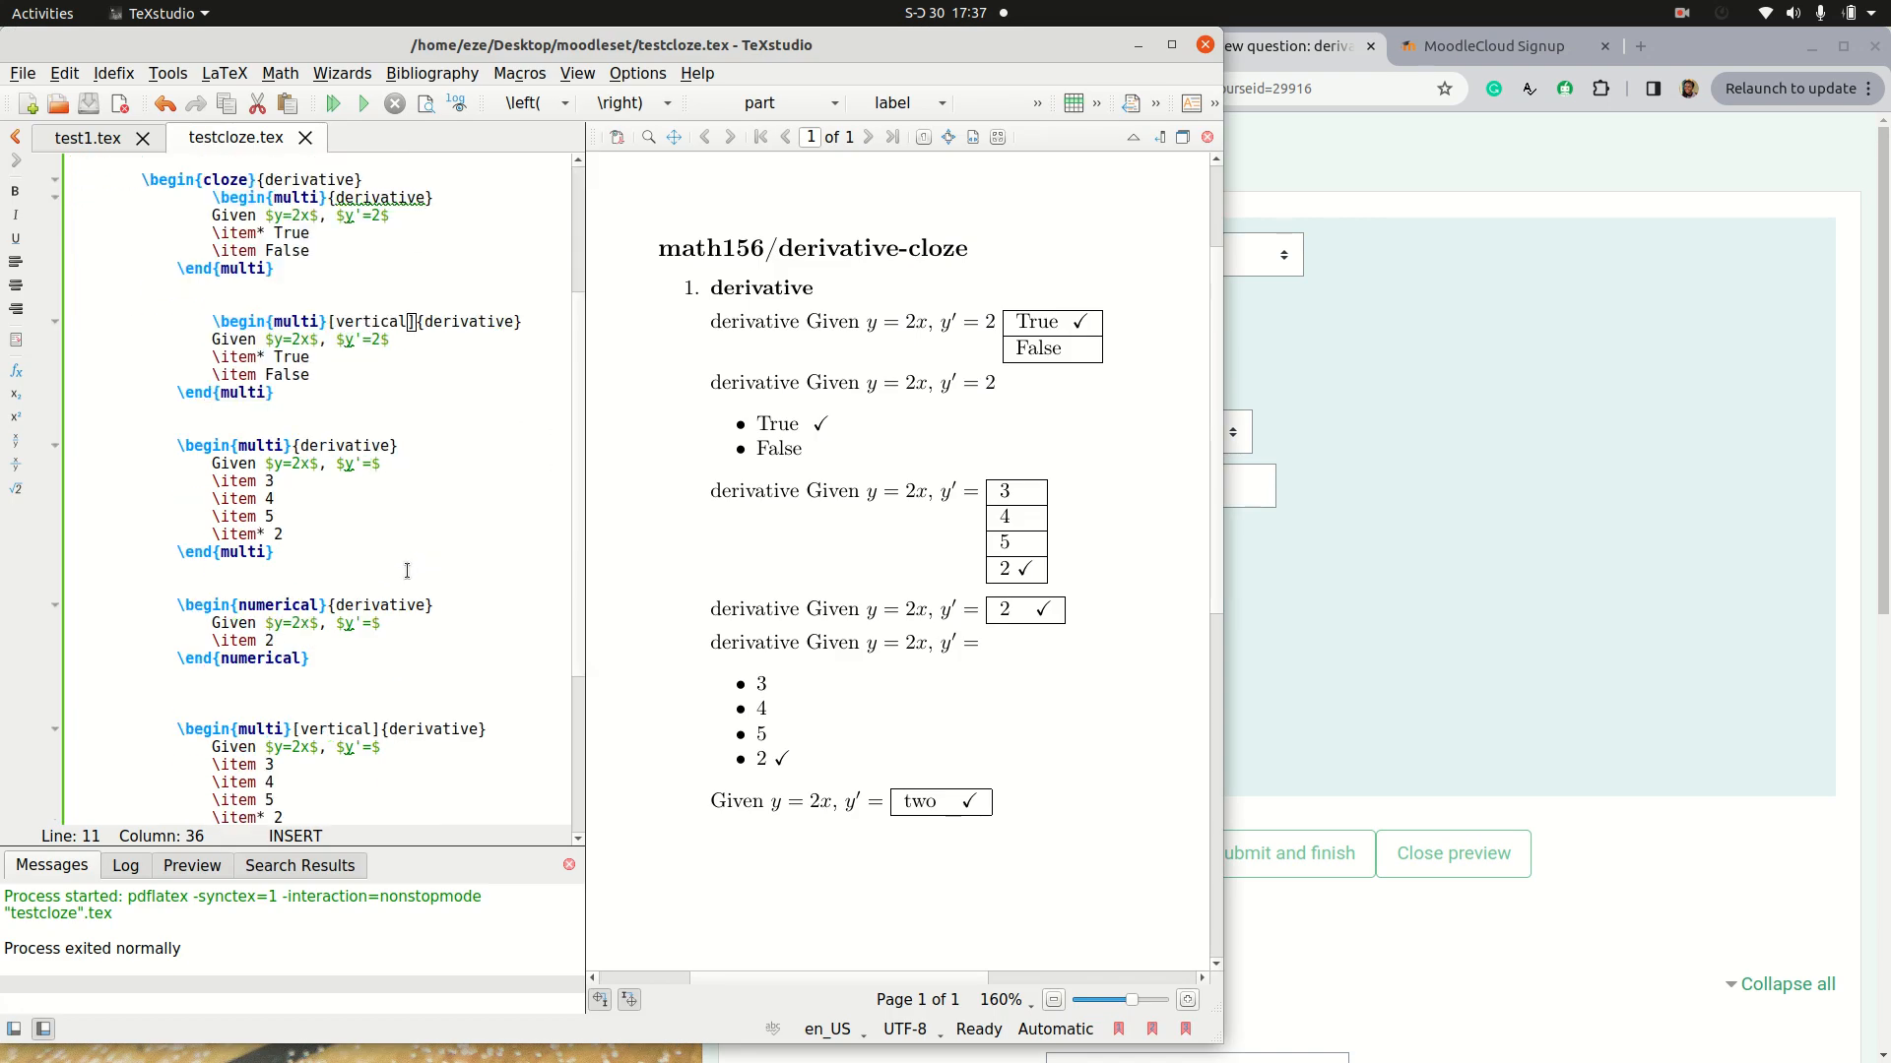
{"action": "left_click", "coordinate": [420, 604]}
{"action": "key", "text": "BackSpace"}
{"action": "key", "text": "BackSpace"}
{"action": "key", "text": "BackSpace"}
{"action": "key", "text": "BackSpace"}
{"action": "key", "text": "BackSpace"}
{"action": "key", "text": "BackSpace"}
{"action": "key", "text": "BackSpace"}
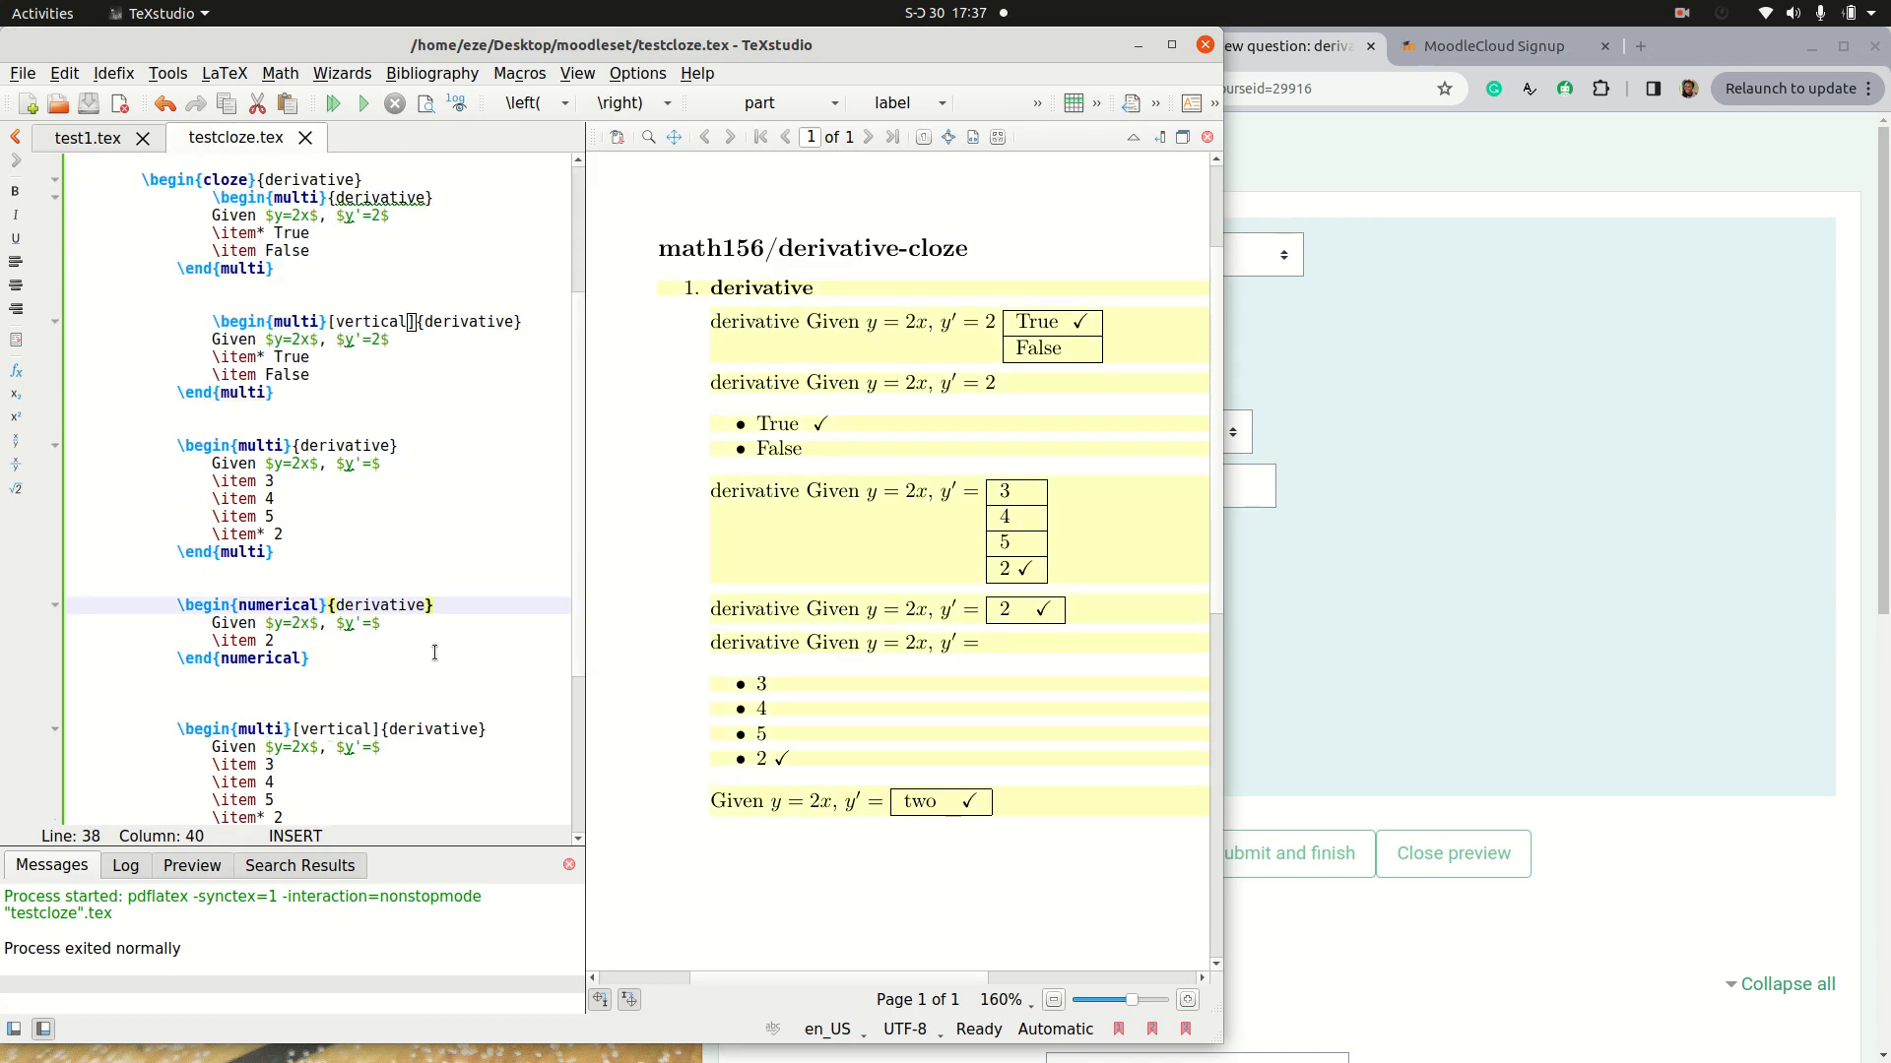
{"action": "key", "text": "BackSpace"}
{"action": "key", "text": "BackSpace"}
{"action": "key", "text": "BackSpace"}
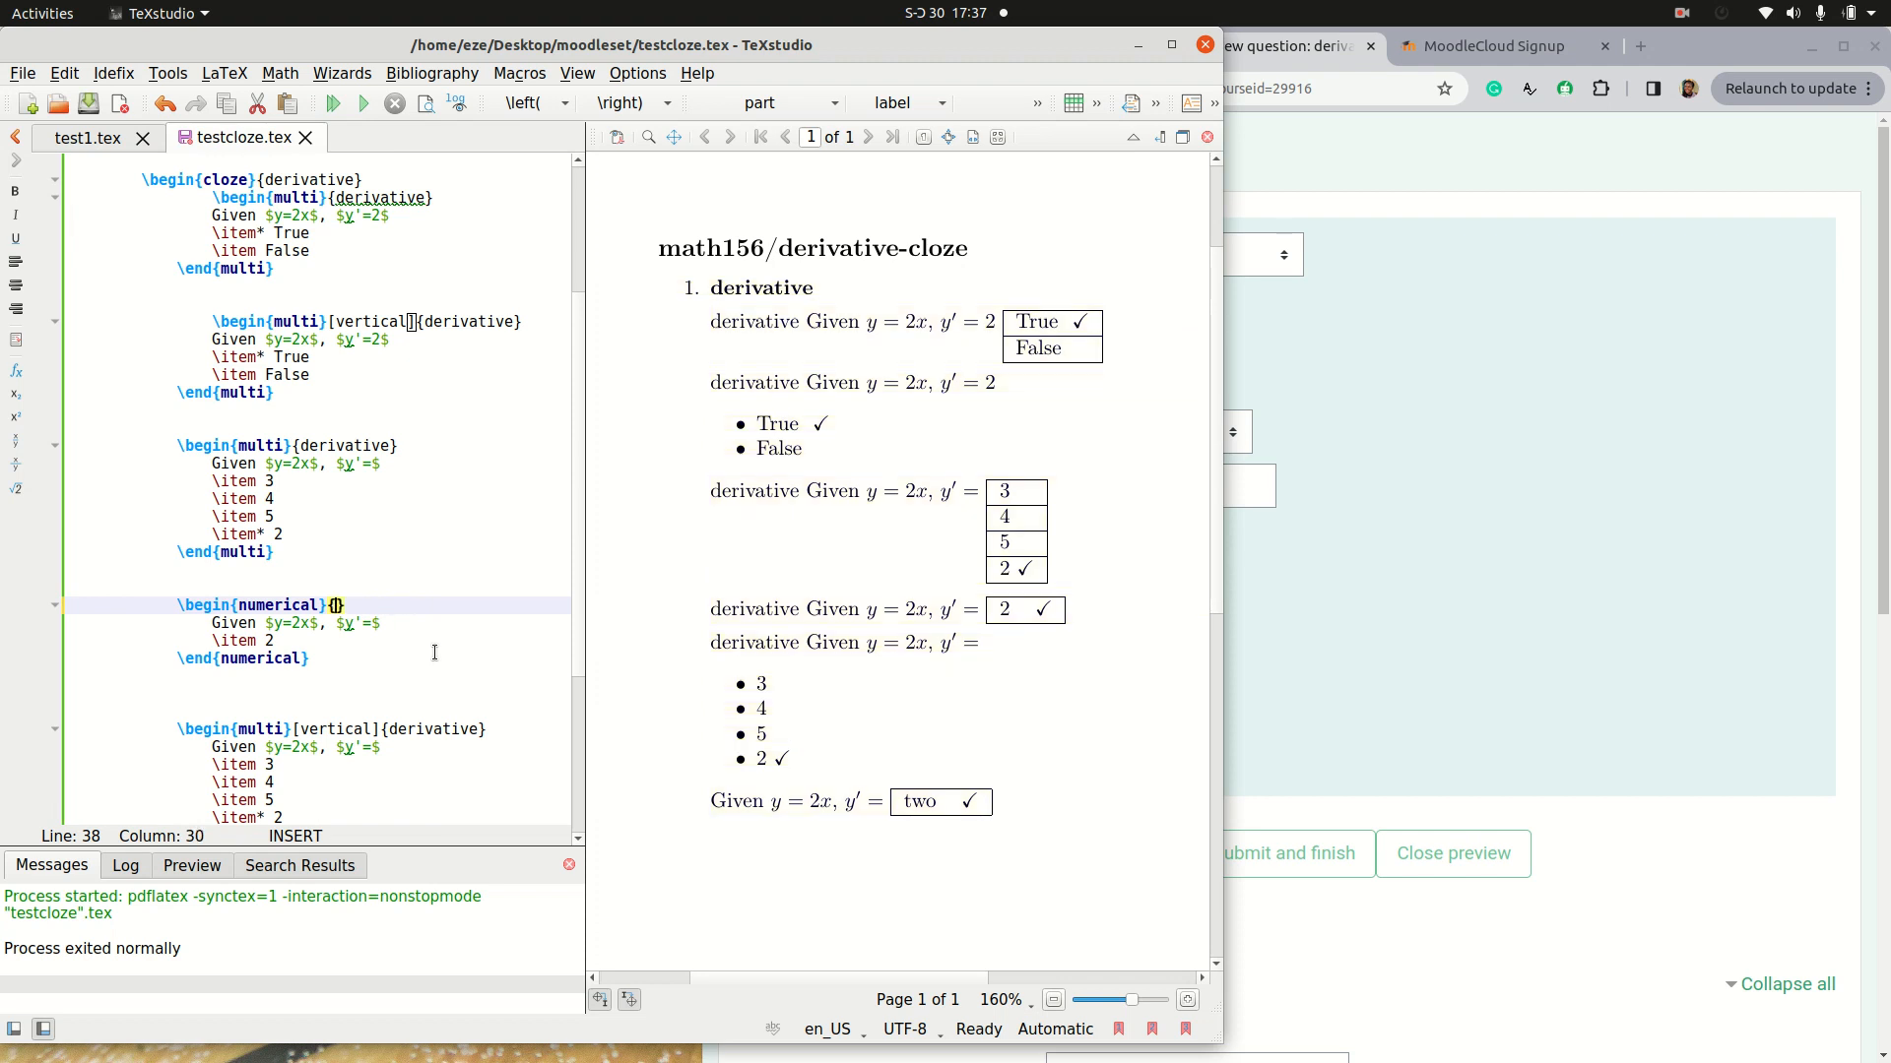
Step: Remove the {derivative} argument from both multi blocks that have the answers 3, 4, 5 and 2
{"action": "left_click_drag", "start_coordinate": [486, 728], "coordinate": [389, 729]}
{"action": "key", "text": "BackSpace"}
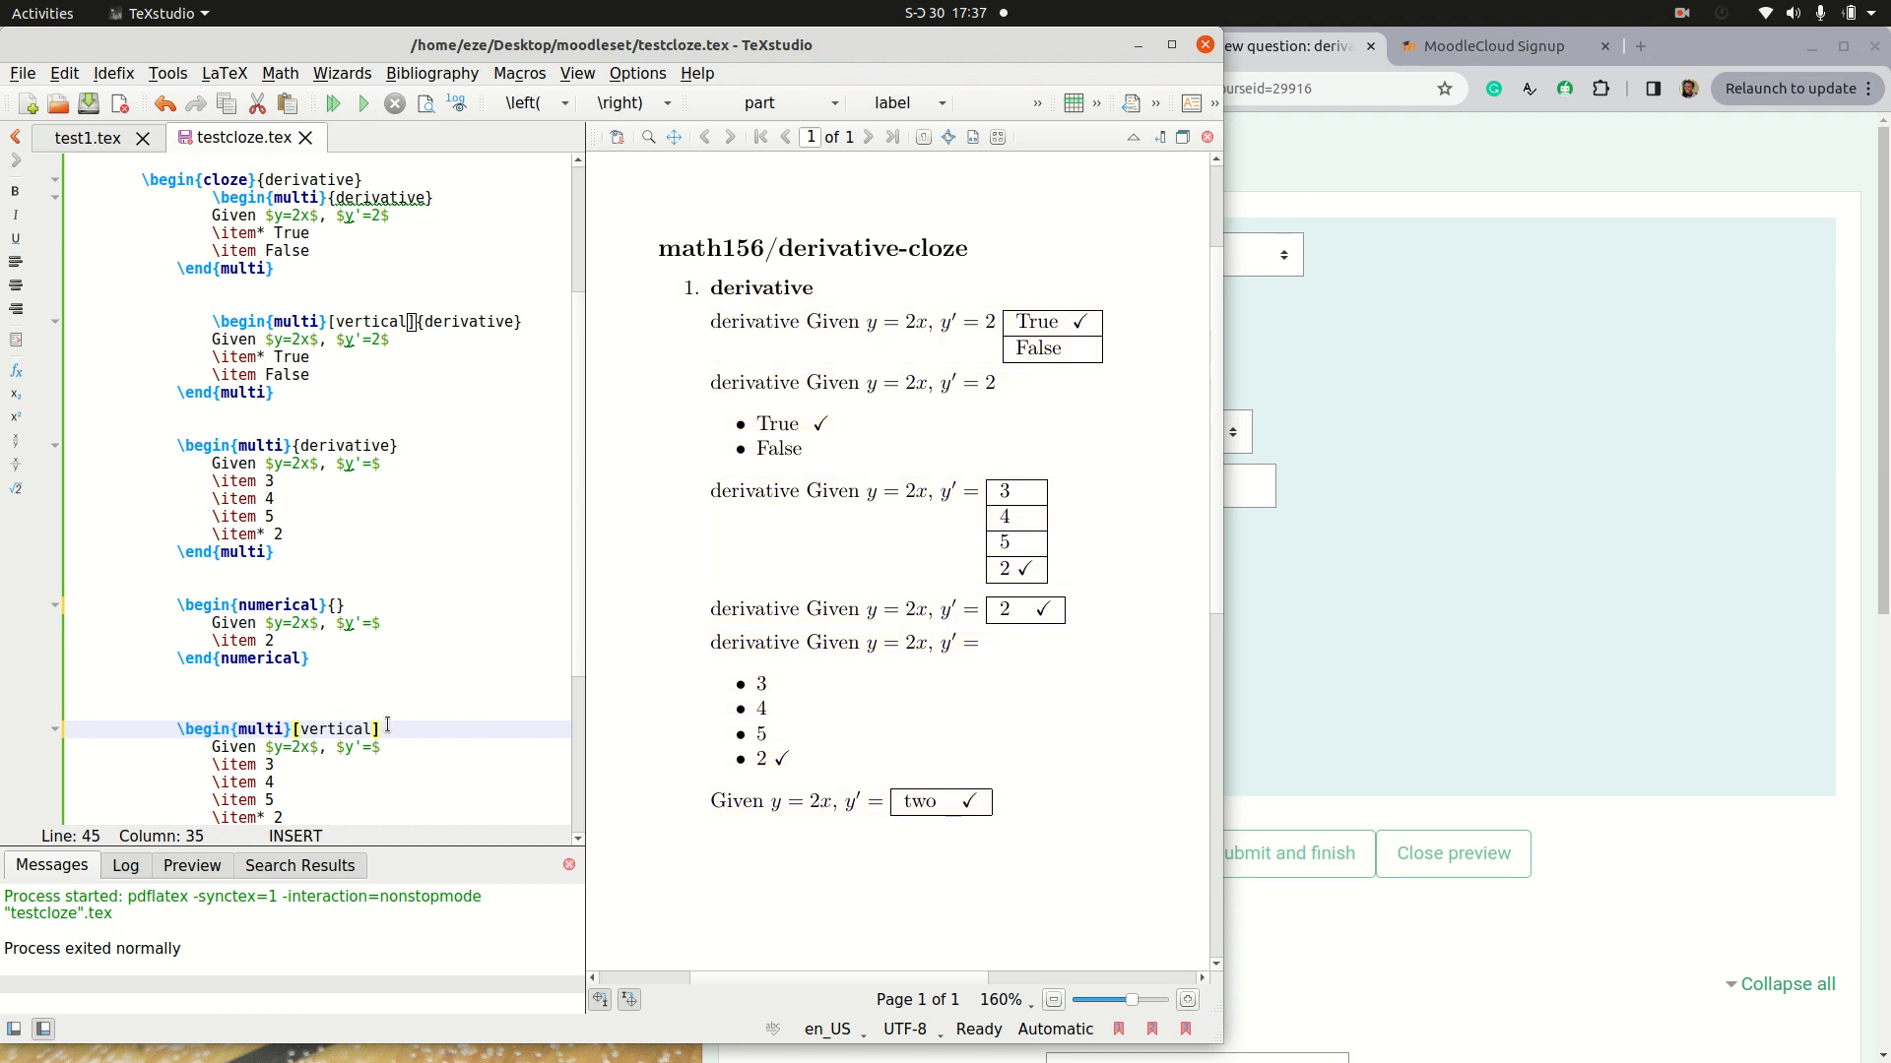
{"action": "left_click", "coordinate": [412, 432]}
{"action": "left_click_drag", "start_coordinate": [406, 445], "coordinate": [299, 449]}
{"action": "key", "text": "BackSpace"}
{"action": "key", "text": "BackSpace"}
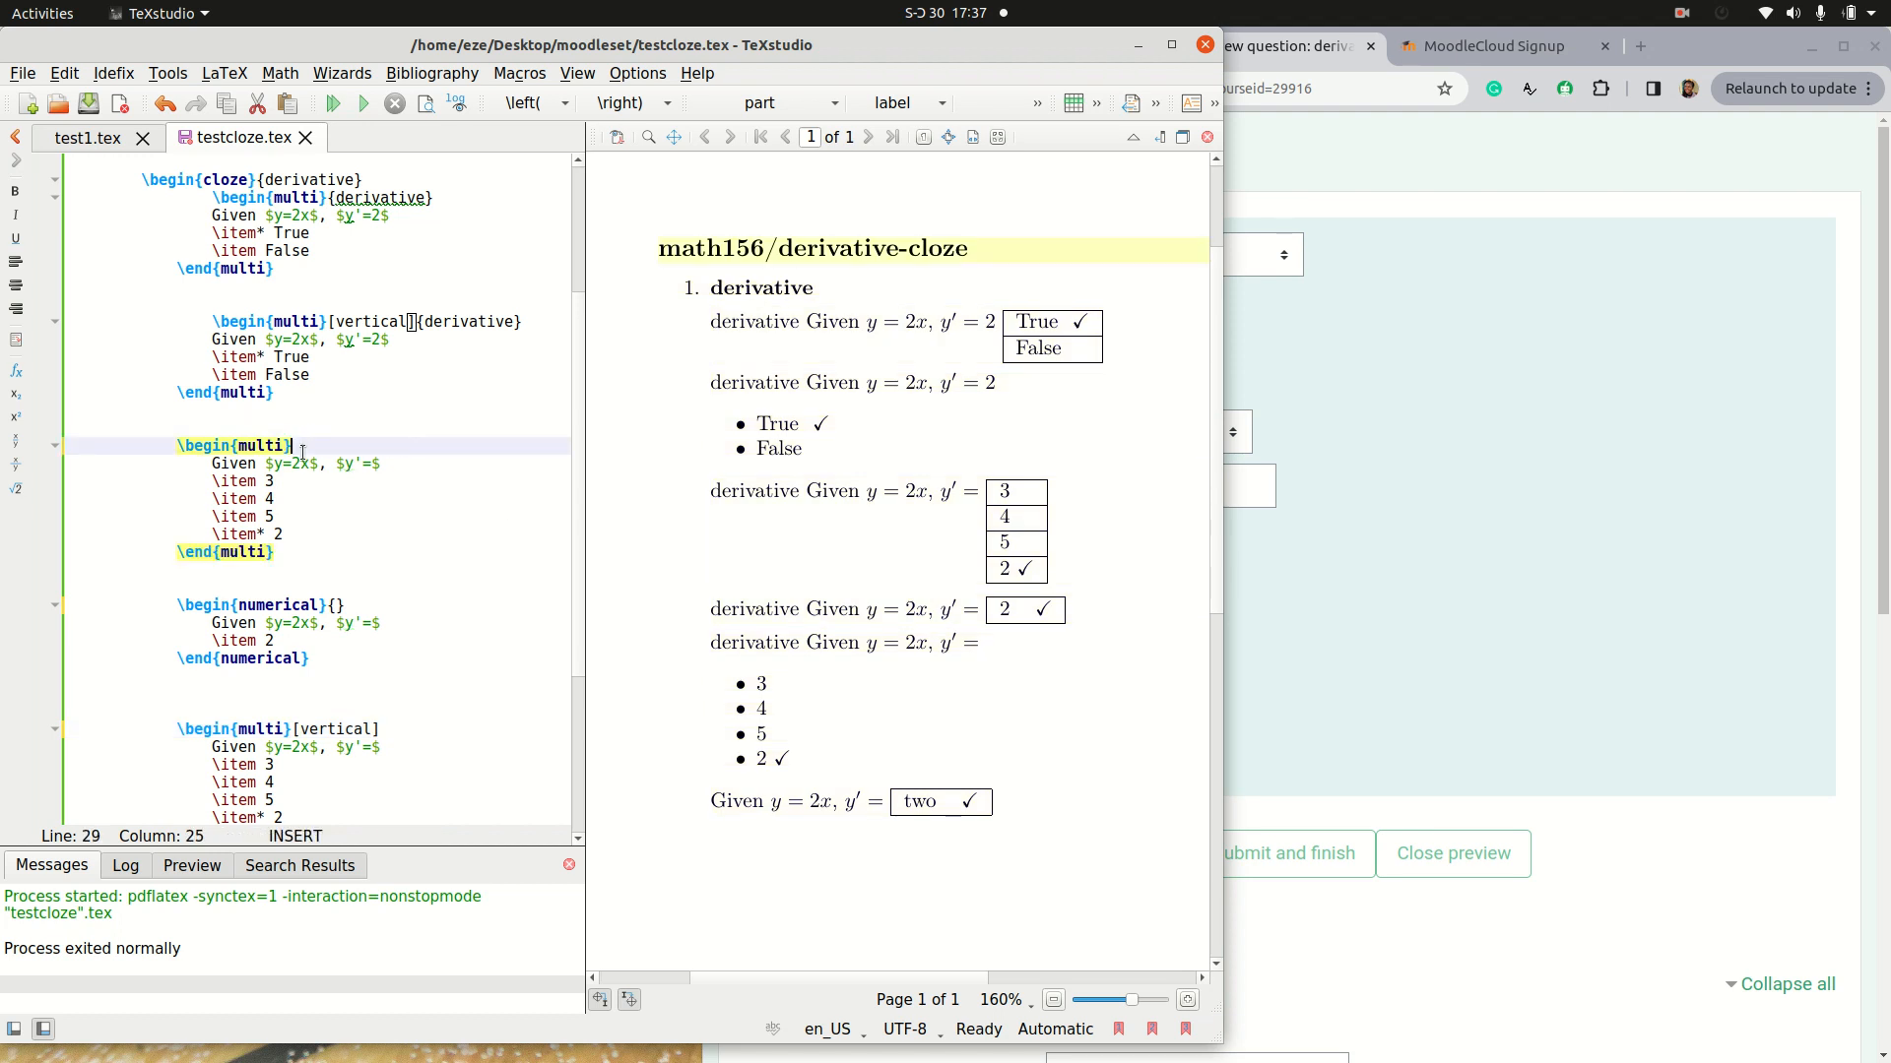
Step: Remove the {derivative} argument from the two True/False multi blocks, keeping the vertical option
{"action": "left_click_drag", "start_coordinate": [525, 323], "coordinate": [416, 325]}
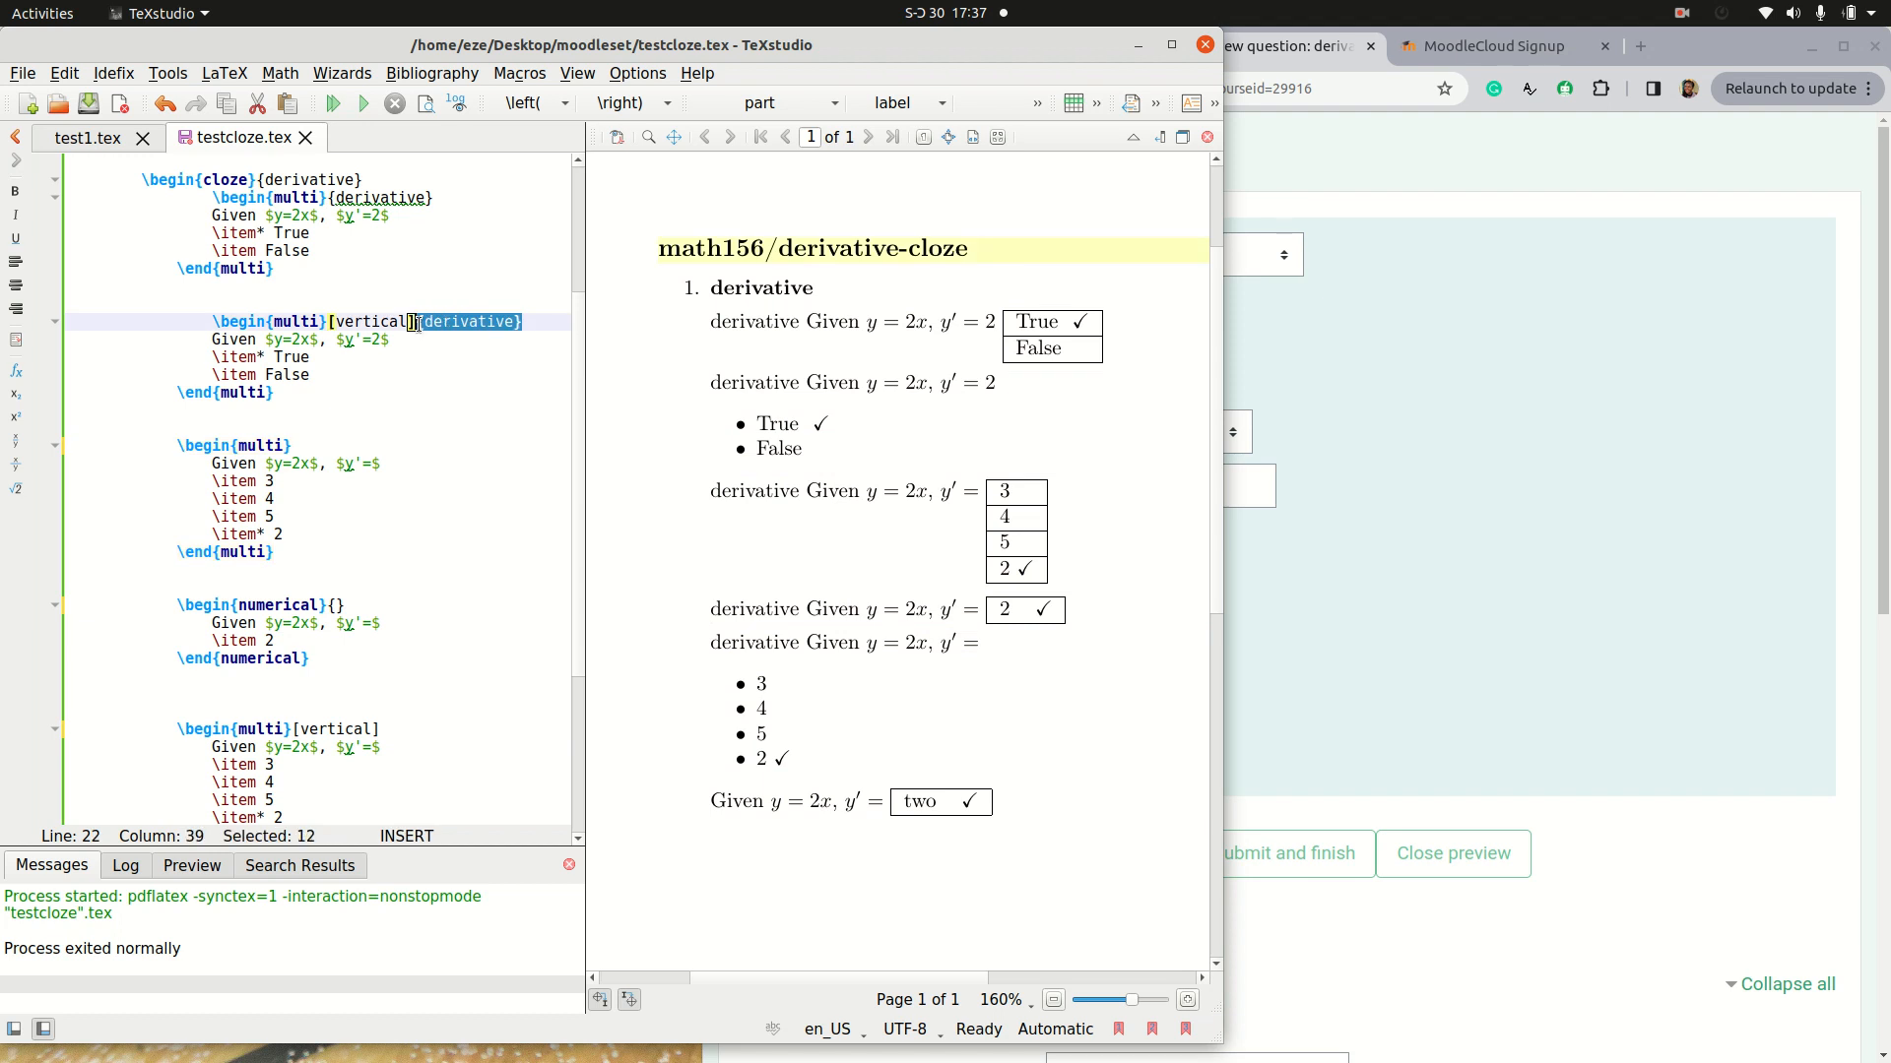
{"action": "key", "text": "BackSpace"}
{"action": "scroll", "coordinate": [423, 379], "scroll_direction": "up", "scroll_amount": 3}
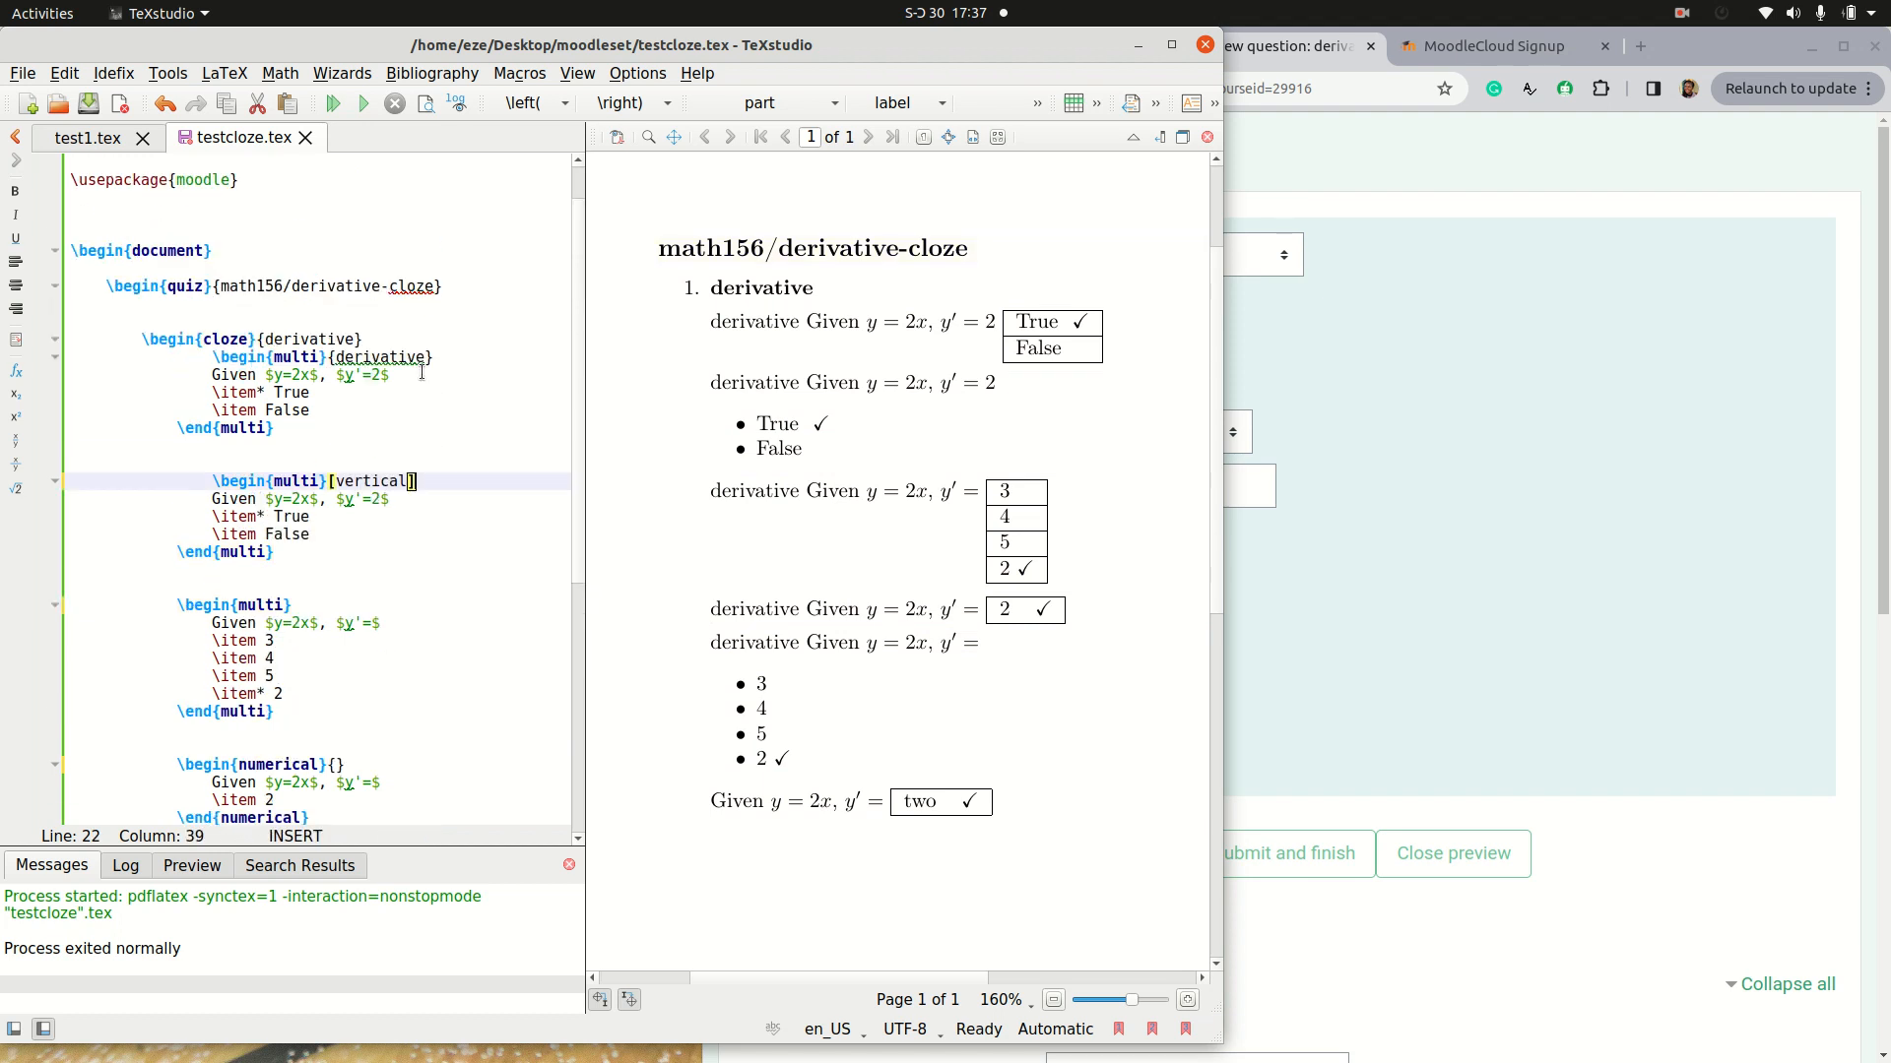
{"action": "left_click_drag", "start_coordinate": [434, 356], "coordinate": [331, 358]}
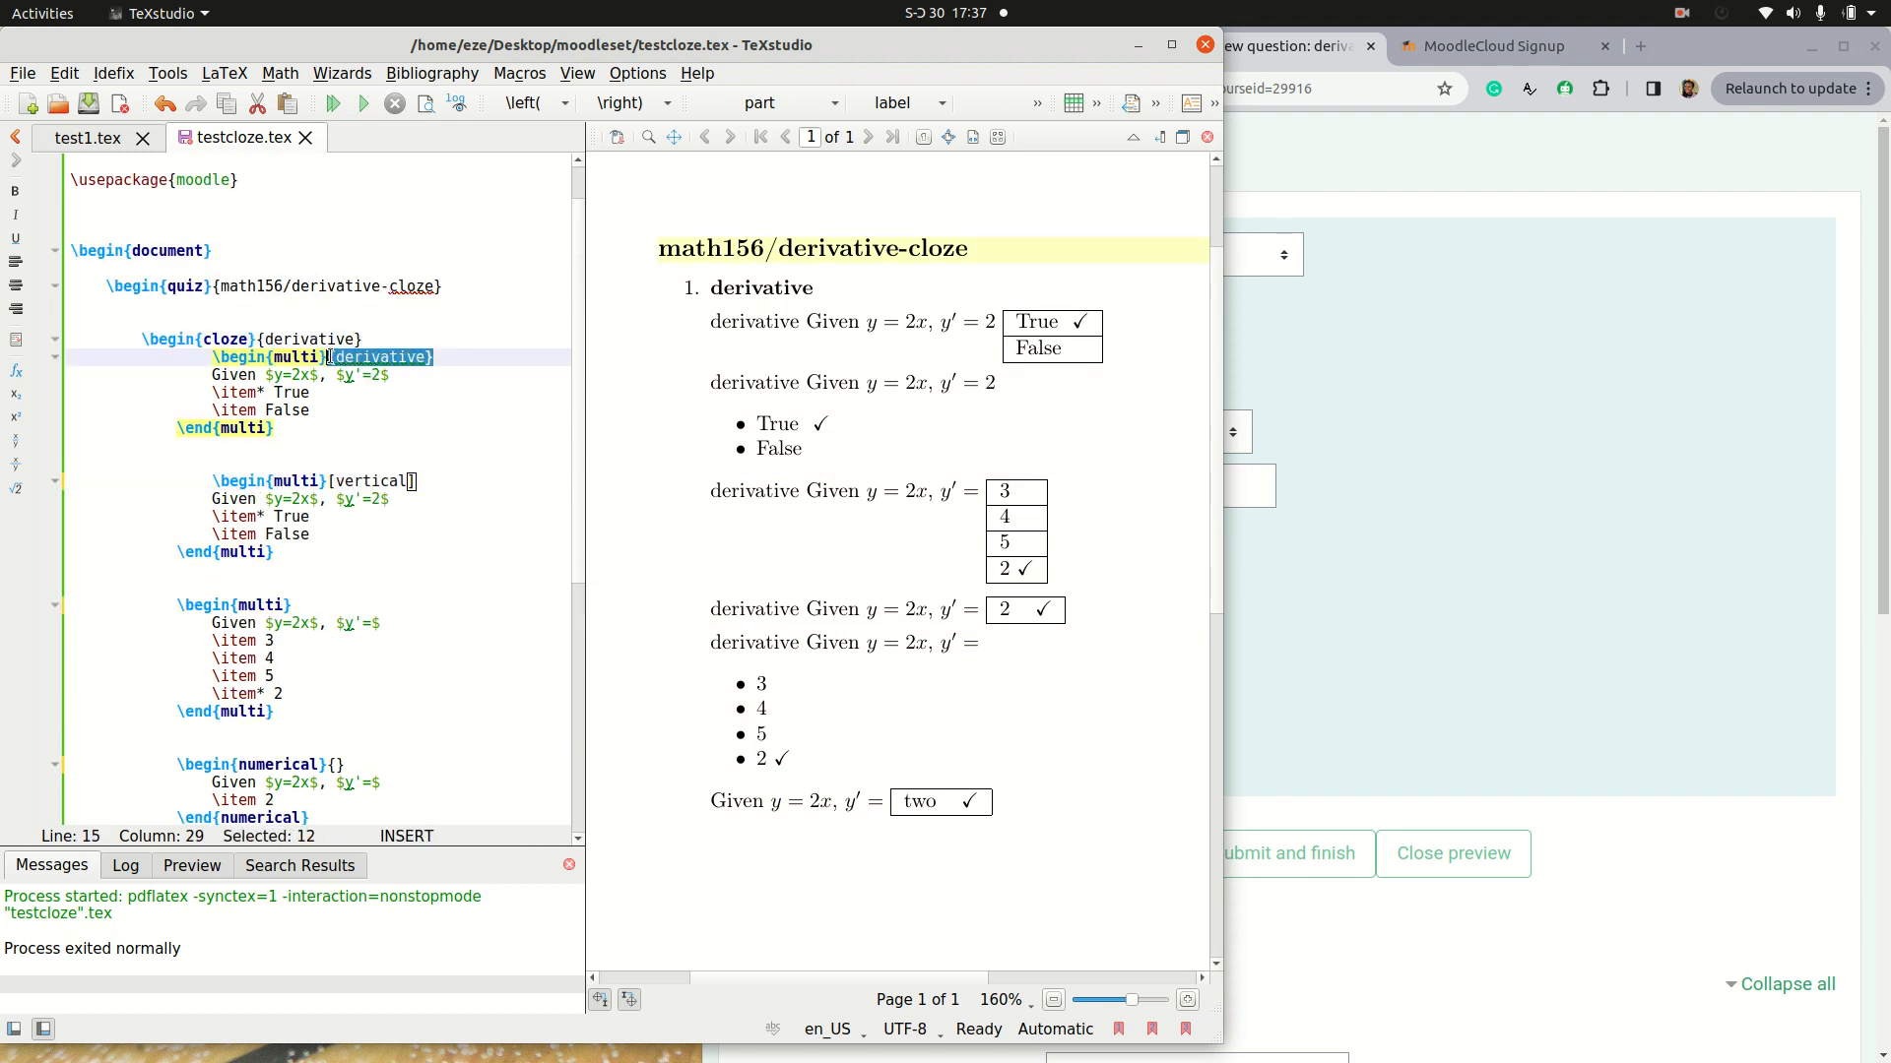
{"action": "key", "text": "BackSpace"}
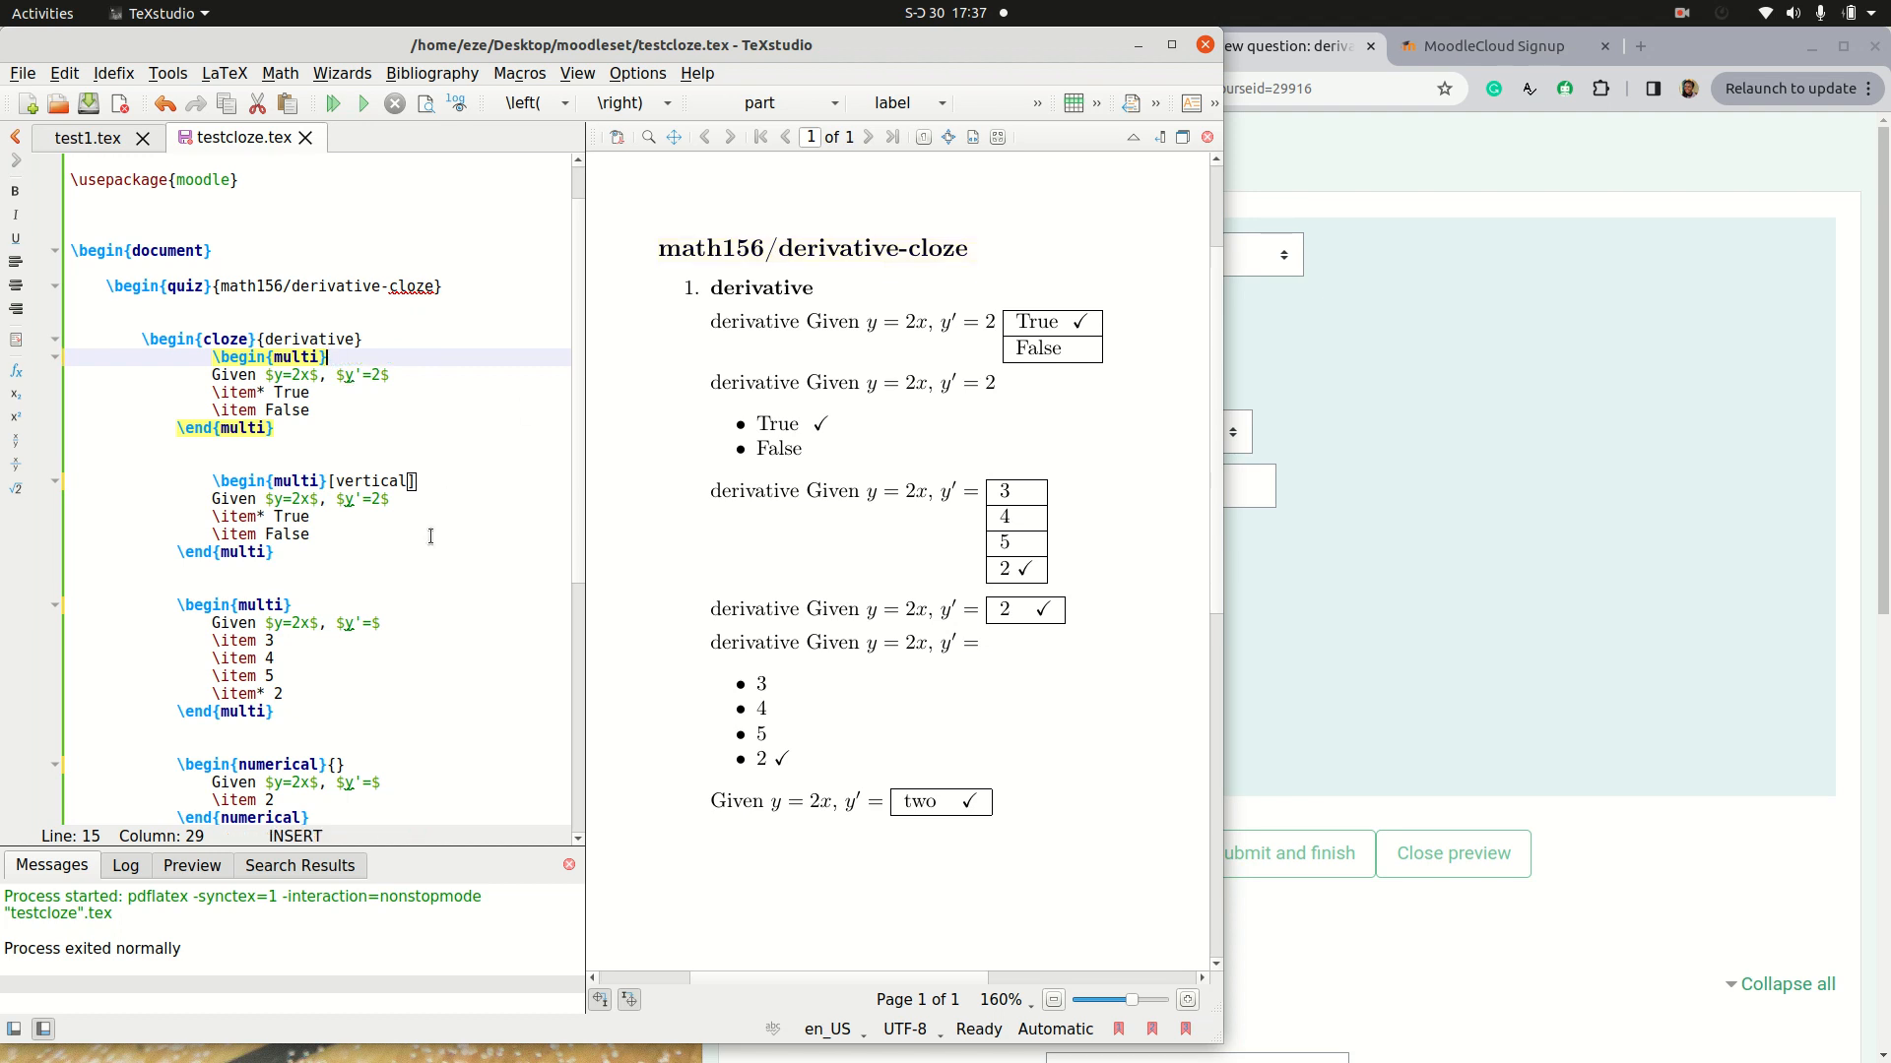
Step: Save testcloze.tex and recompile it to regenerate the quiz output
{"action": "scroll", "coordinate": [404, 598], "scroll_direction": "down", "scroll_amount": 2}
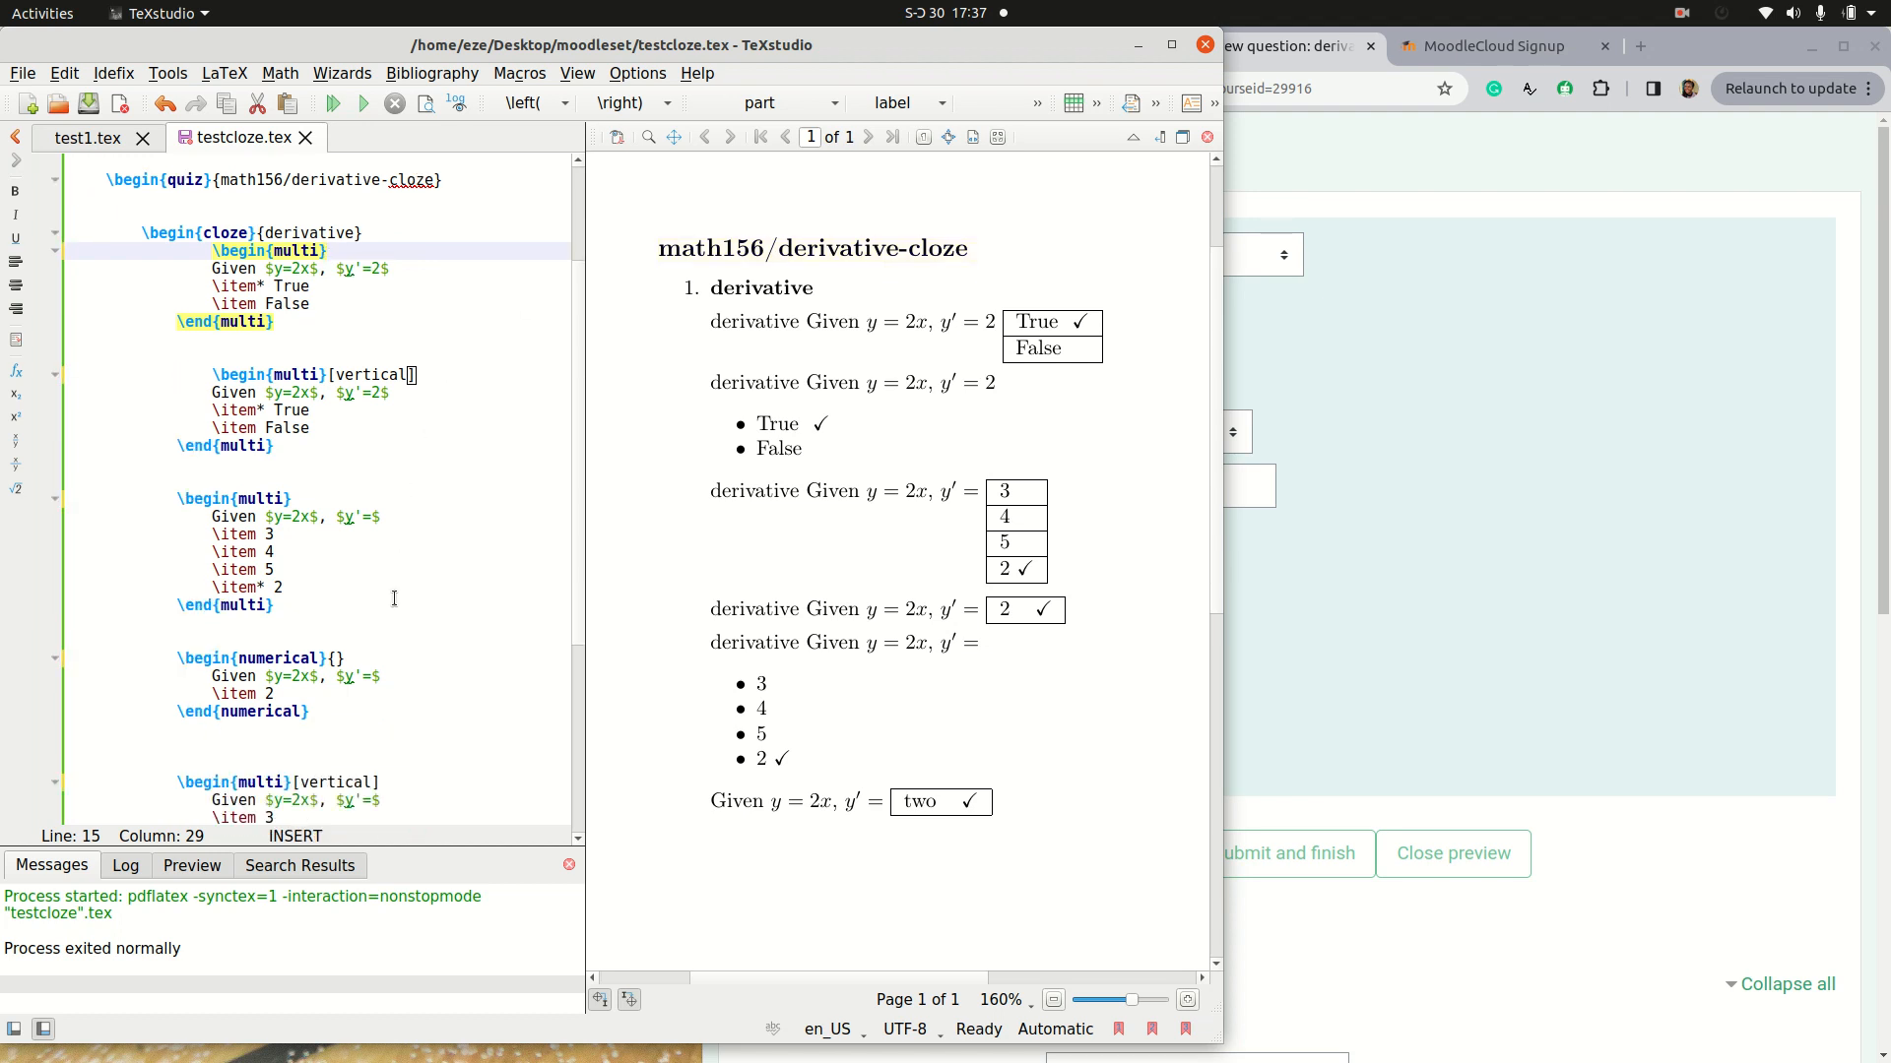
{"action": "scroll", "coordinate": [394, 599], "scroll_direction": "down", "scroll_amount": 6}
{"action": "key", "text": "ctrl+s"}
{"action": "left_click", "coordinate": [336, 102]}
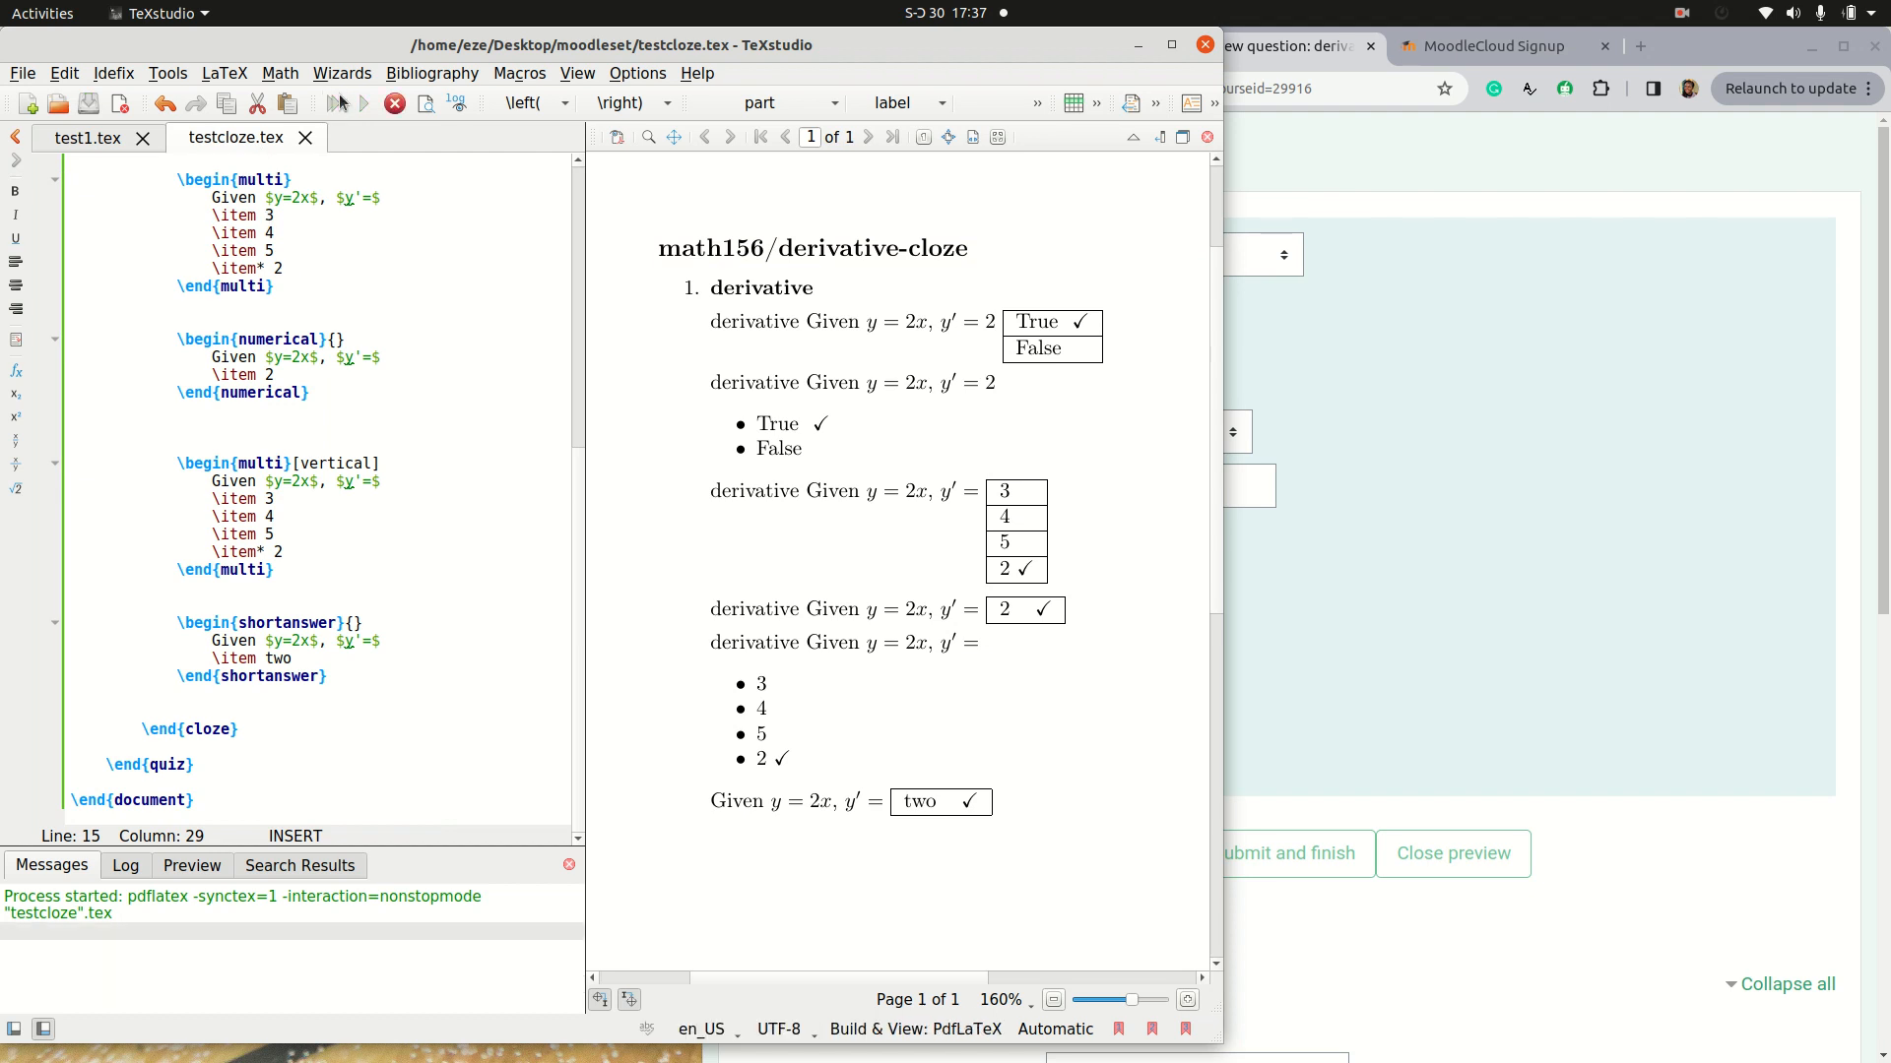
Step: Switch to Chrome, open the question bank's import page and choose Moodle XML format as the file format
{"action": "left_click", "coordinate": [1296, 584]}
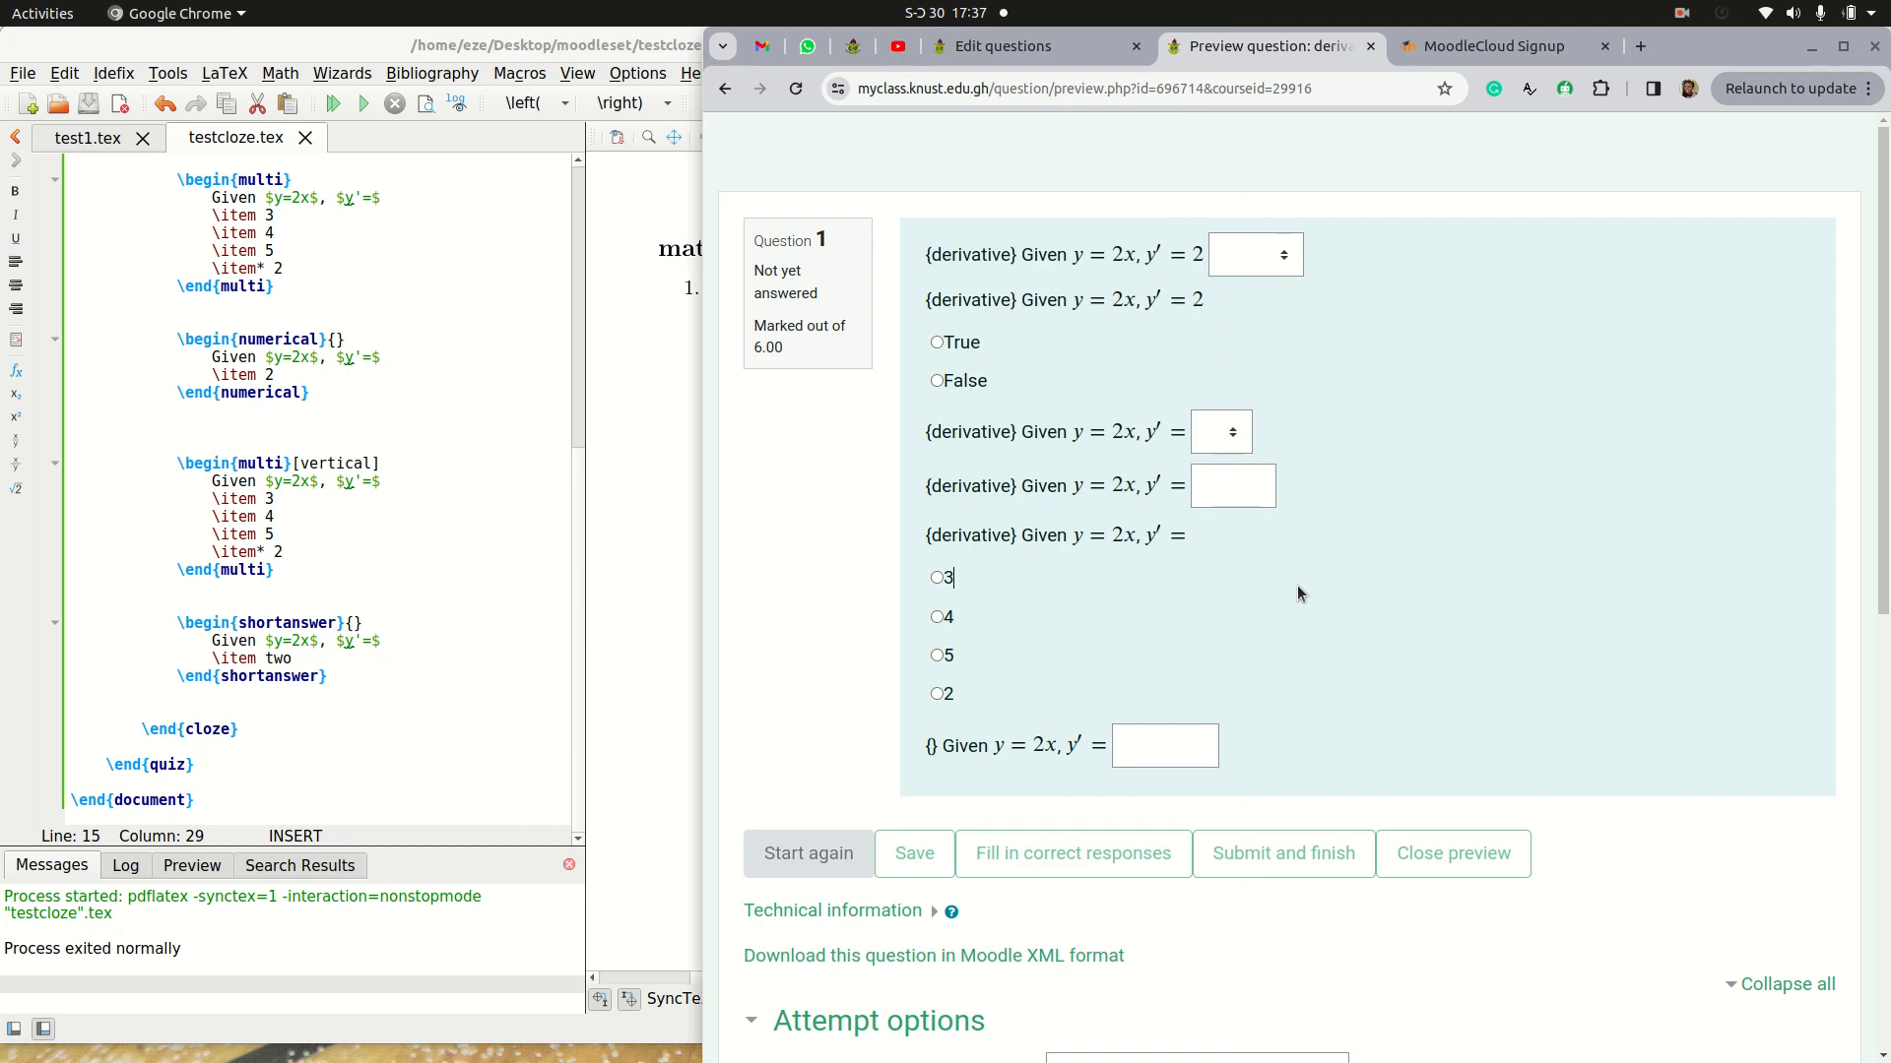
{"action": "left_click", "coordinate": [1009, 47]}
{"action": "scroll", "coordinate": [1355, 532], "scroll_direction": "up", "scroll_amount": 2}
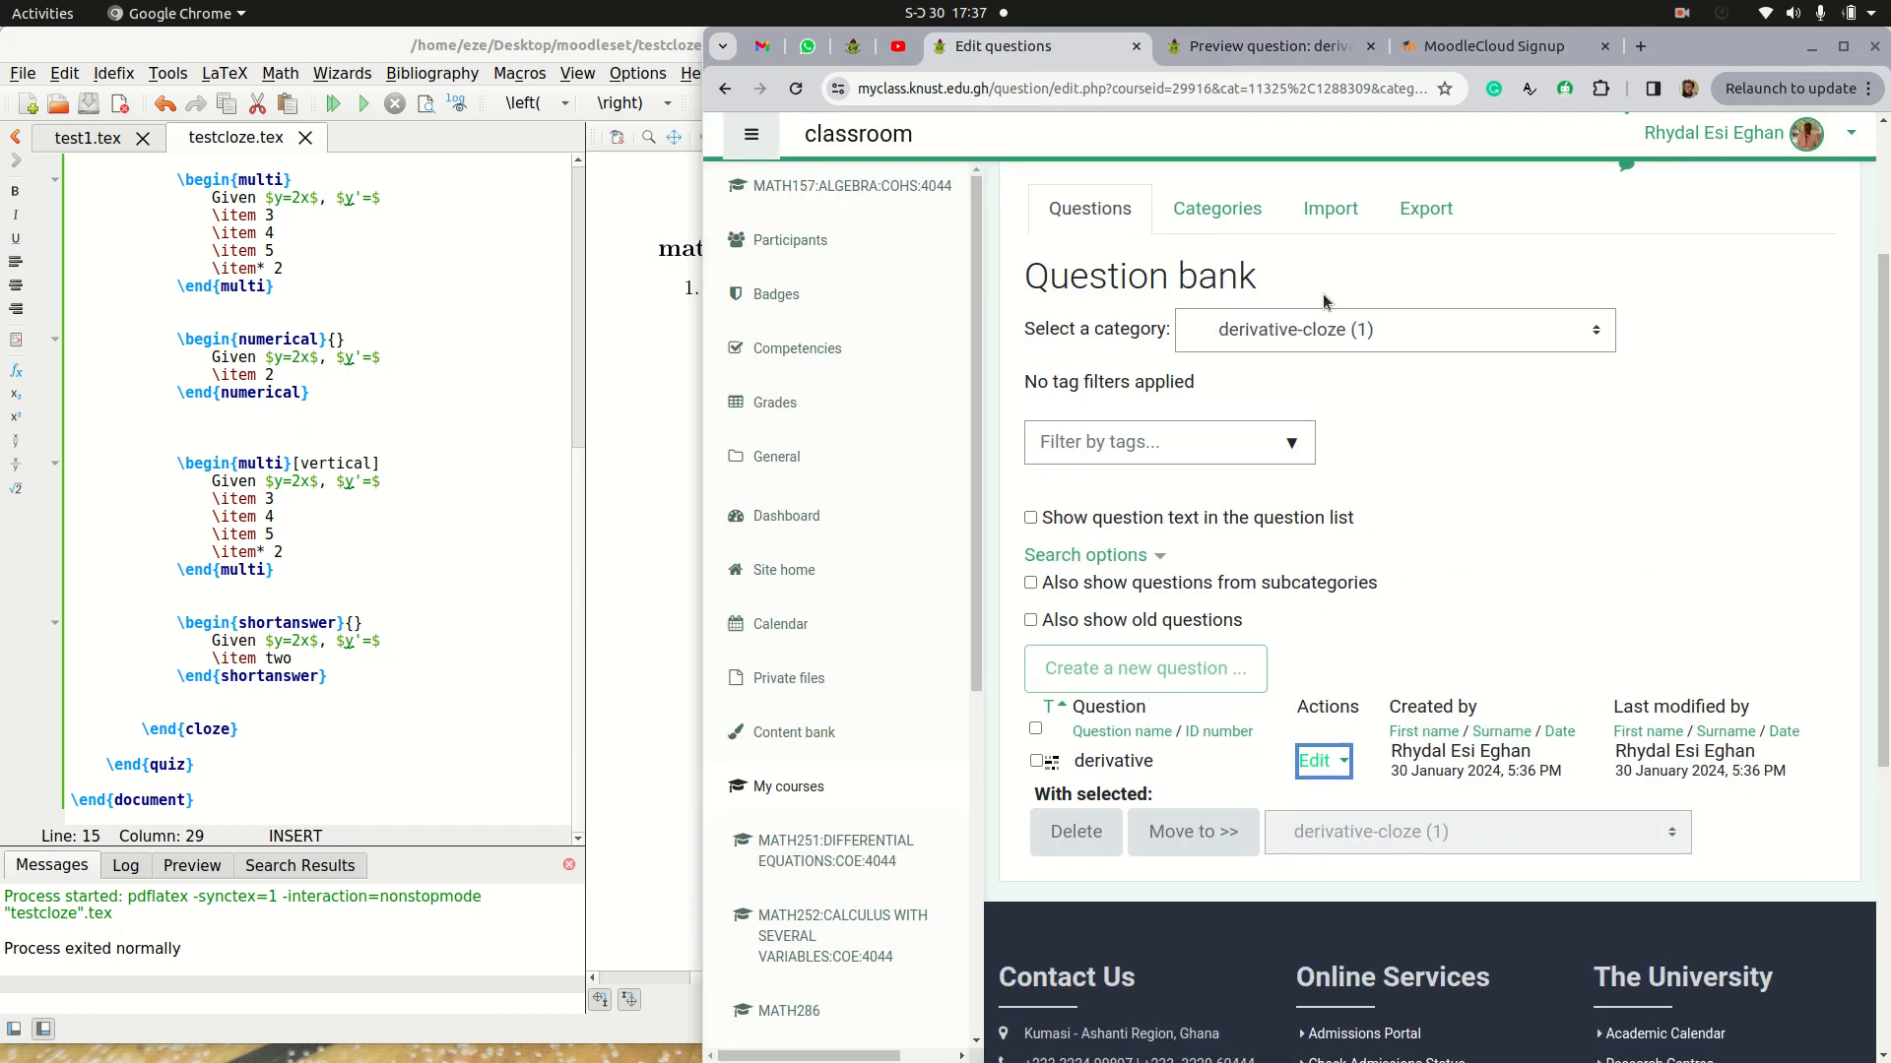
{"action": "left_click", "coordinate": [1338, 205]}
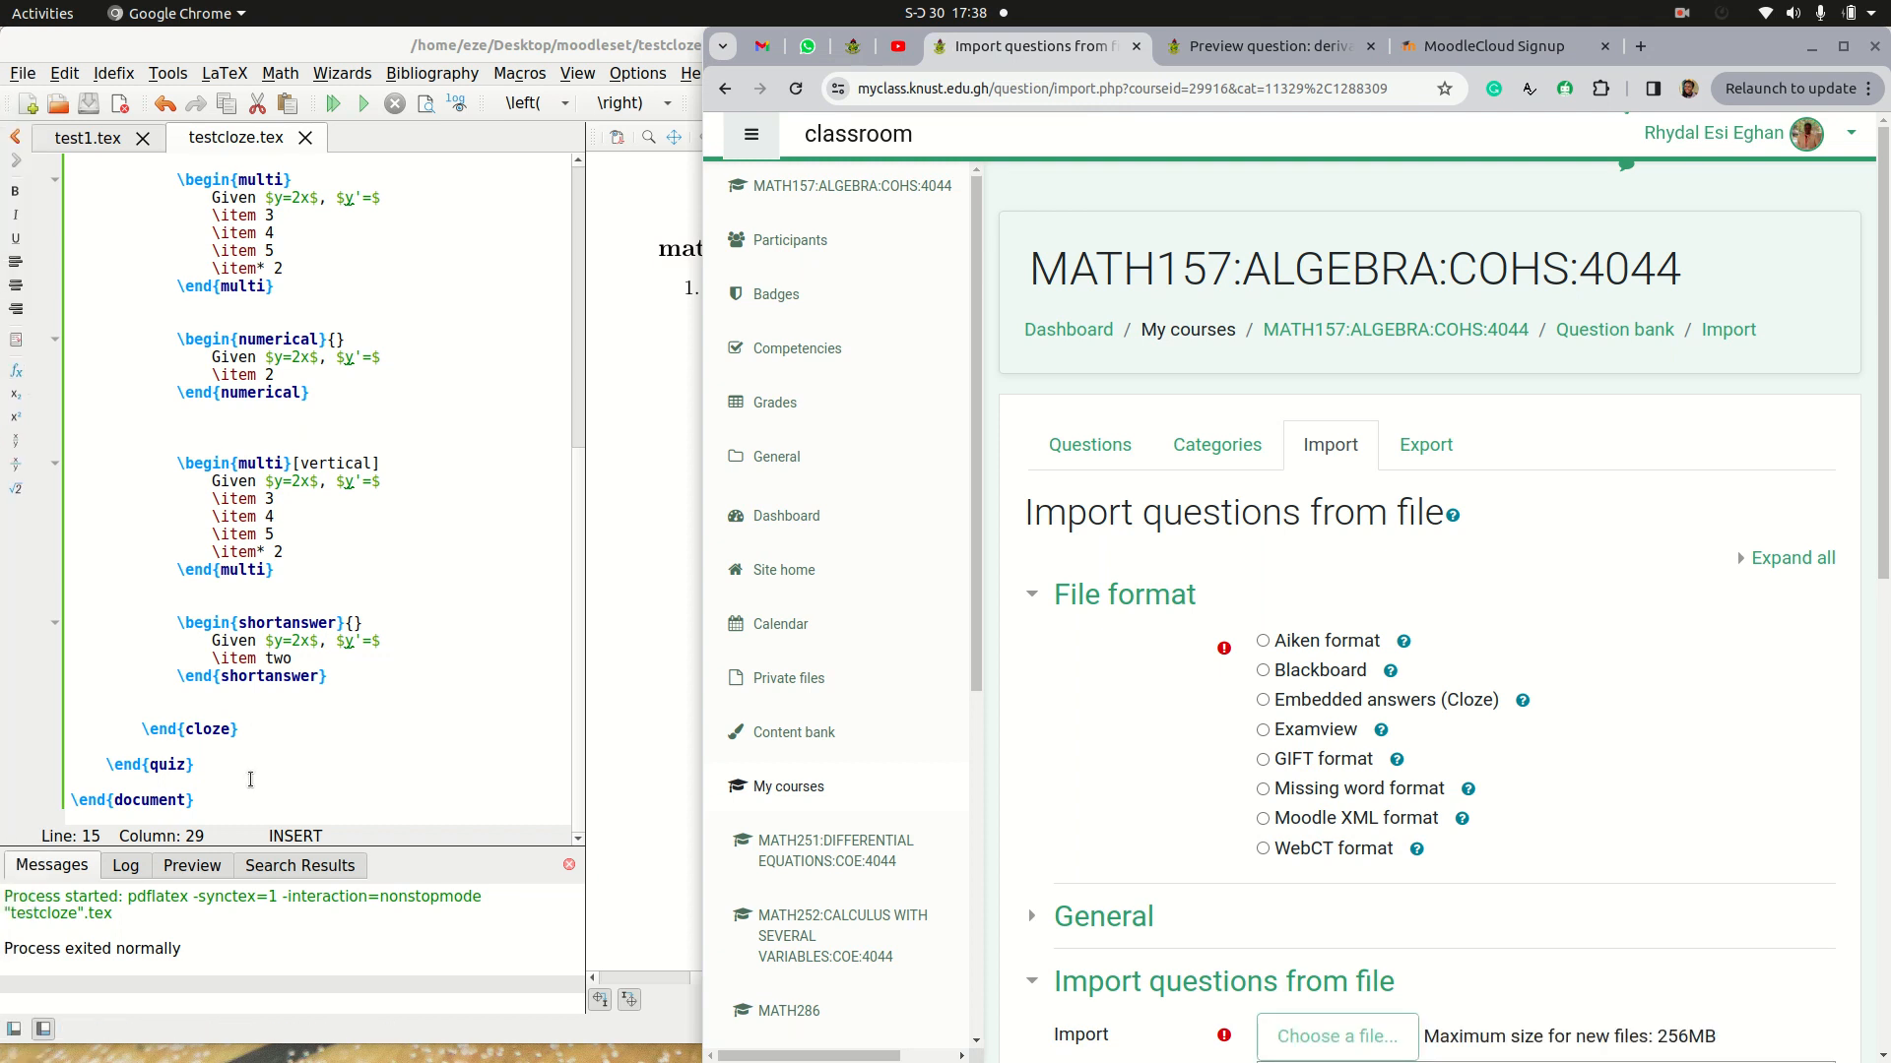
{"action": "left_click", "coordinate": [1268, 820]}
{"action": "scroll", "coordinate": [1275, 823], "scroll_direction": "down", "scroll_amount": 3}
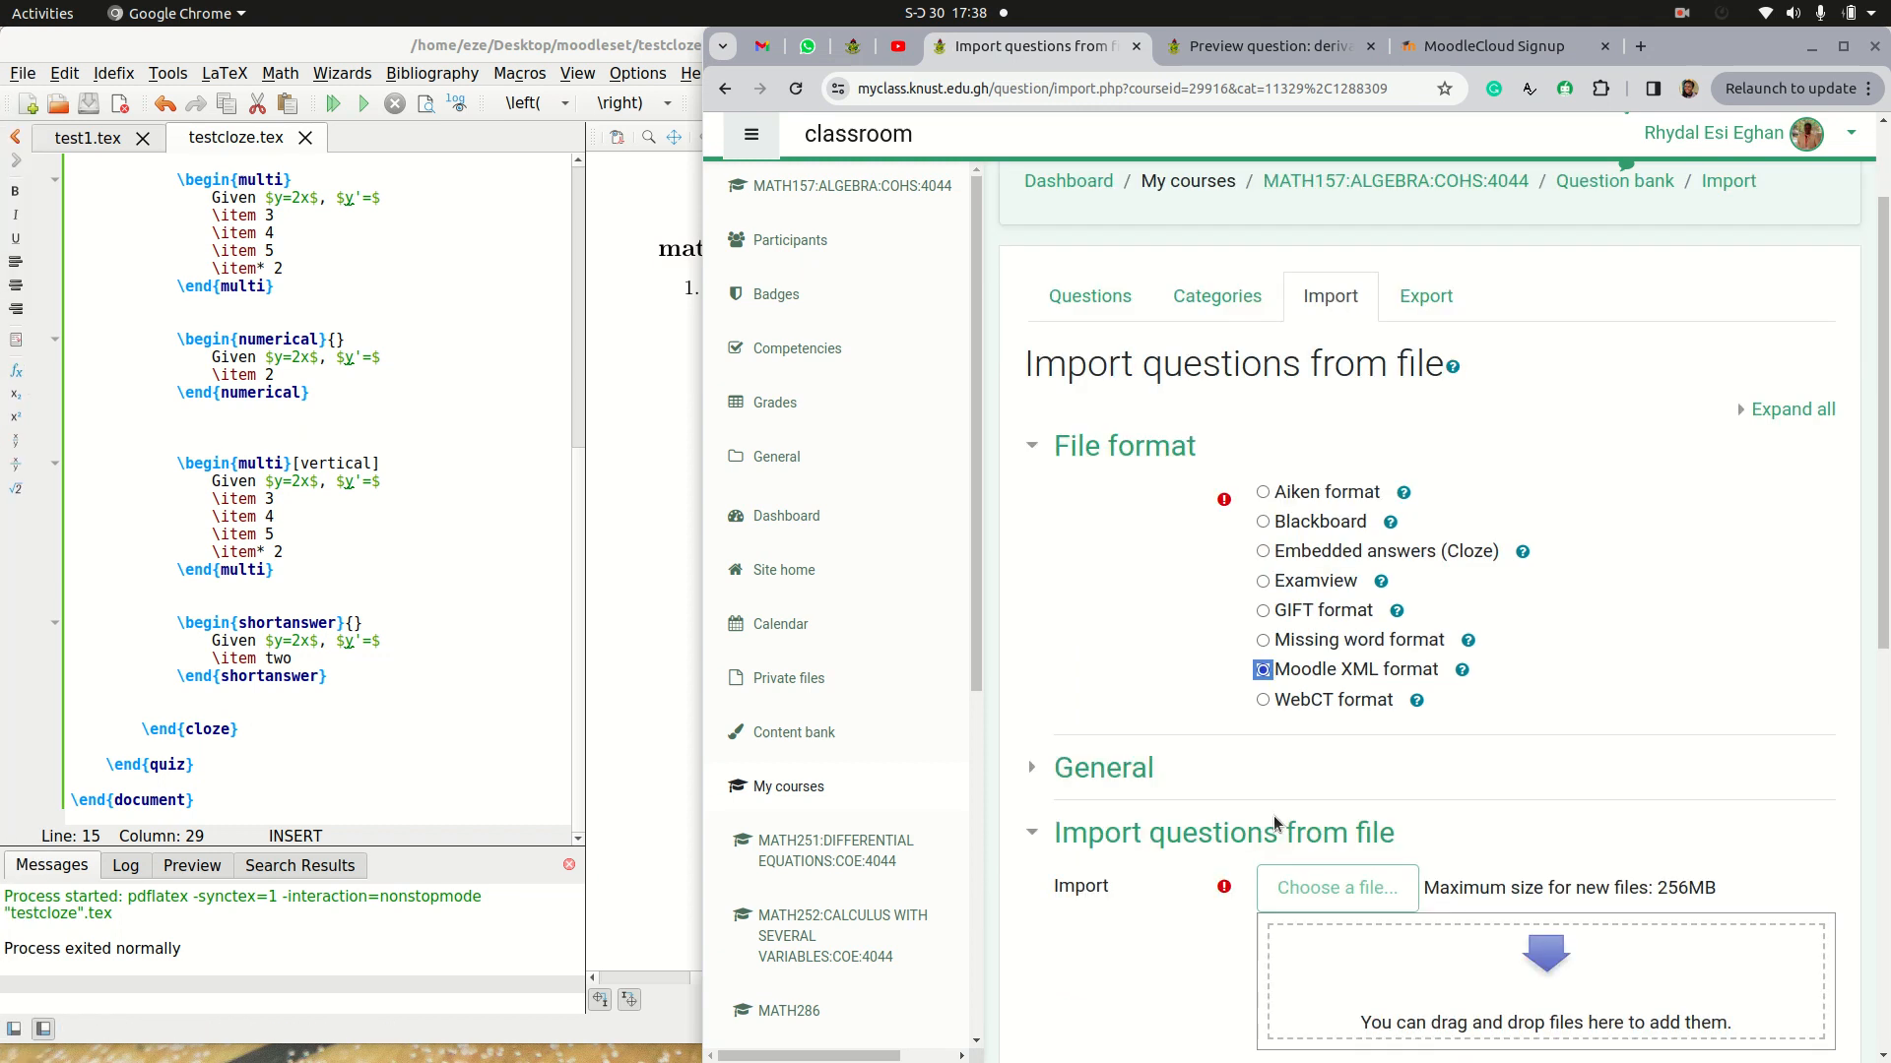
{"action": "scroll", "coordinate": [1275, 824], "scroll_direction": "down", "scroll_amount": 2}
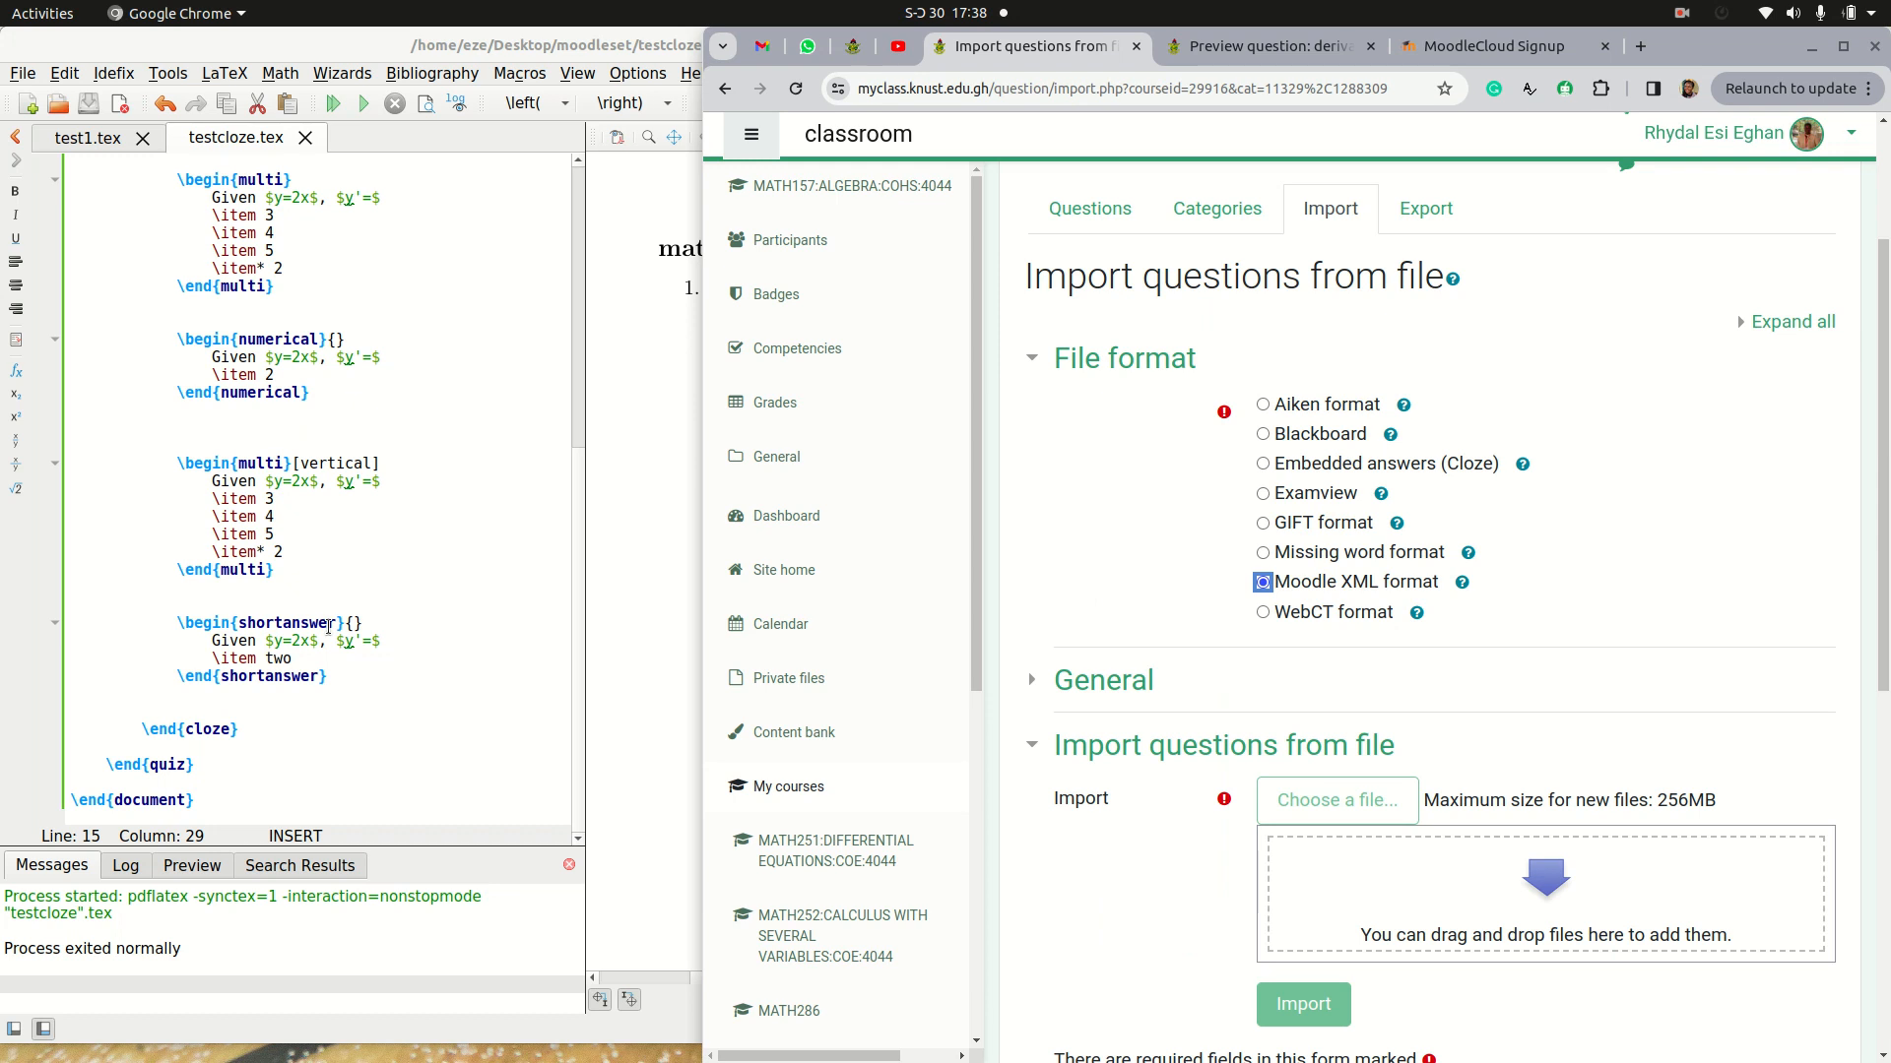
Step: Add testcloze-moodle.xml from the moodleset folder to the import form, import it and continue to the question bank
{"action": "left_click_drag", "start_coordinate": [374, 48], "coordinate": [351, 221]}
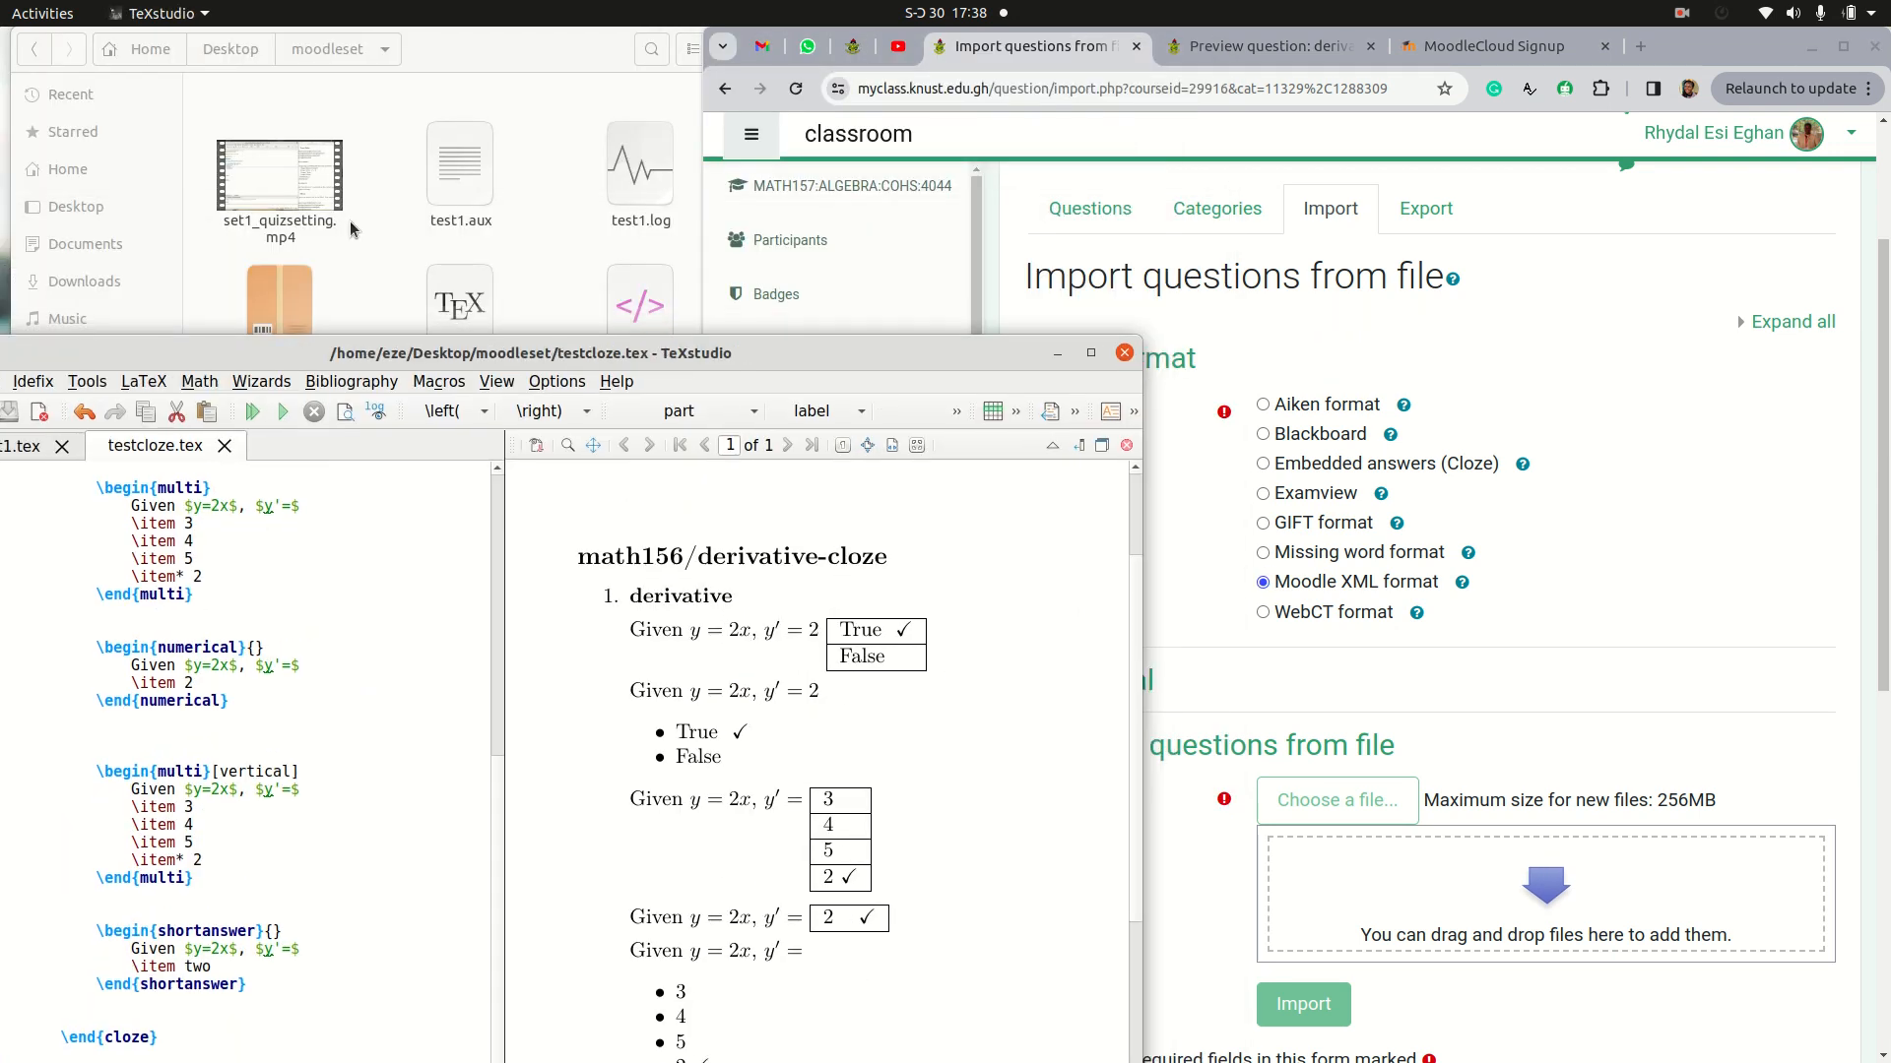
{"action": "left_click", "coordinate": [351, 221]}
{"action": "left_click_drag", "start_coordinate": [277, 649], "coordinate": [1464, 899]}
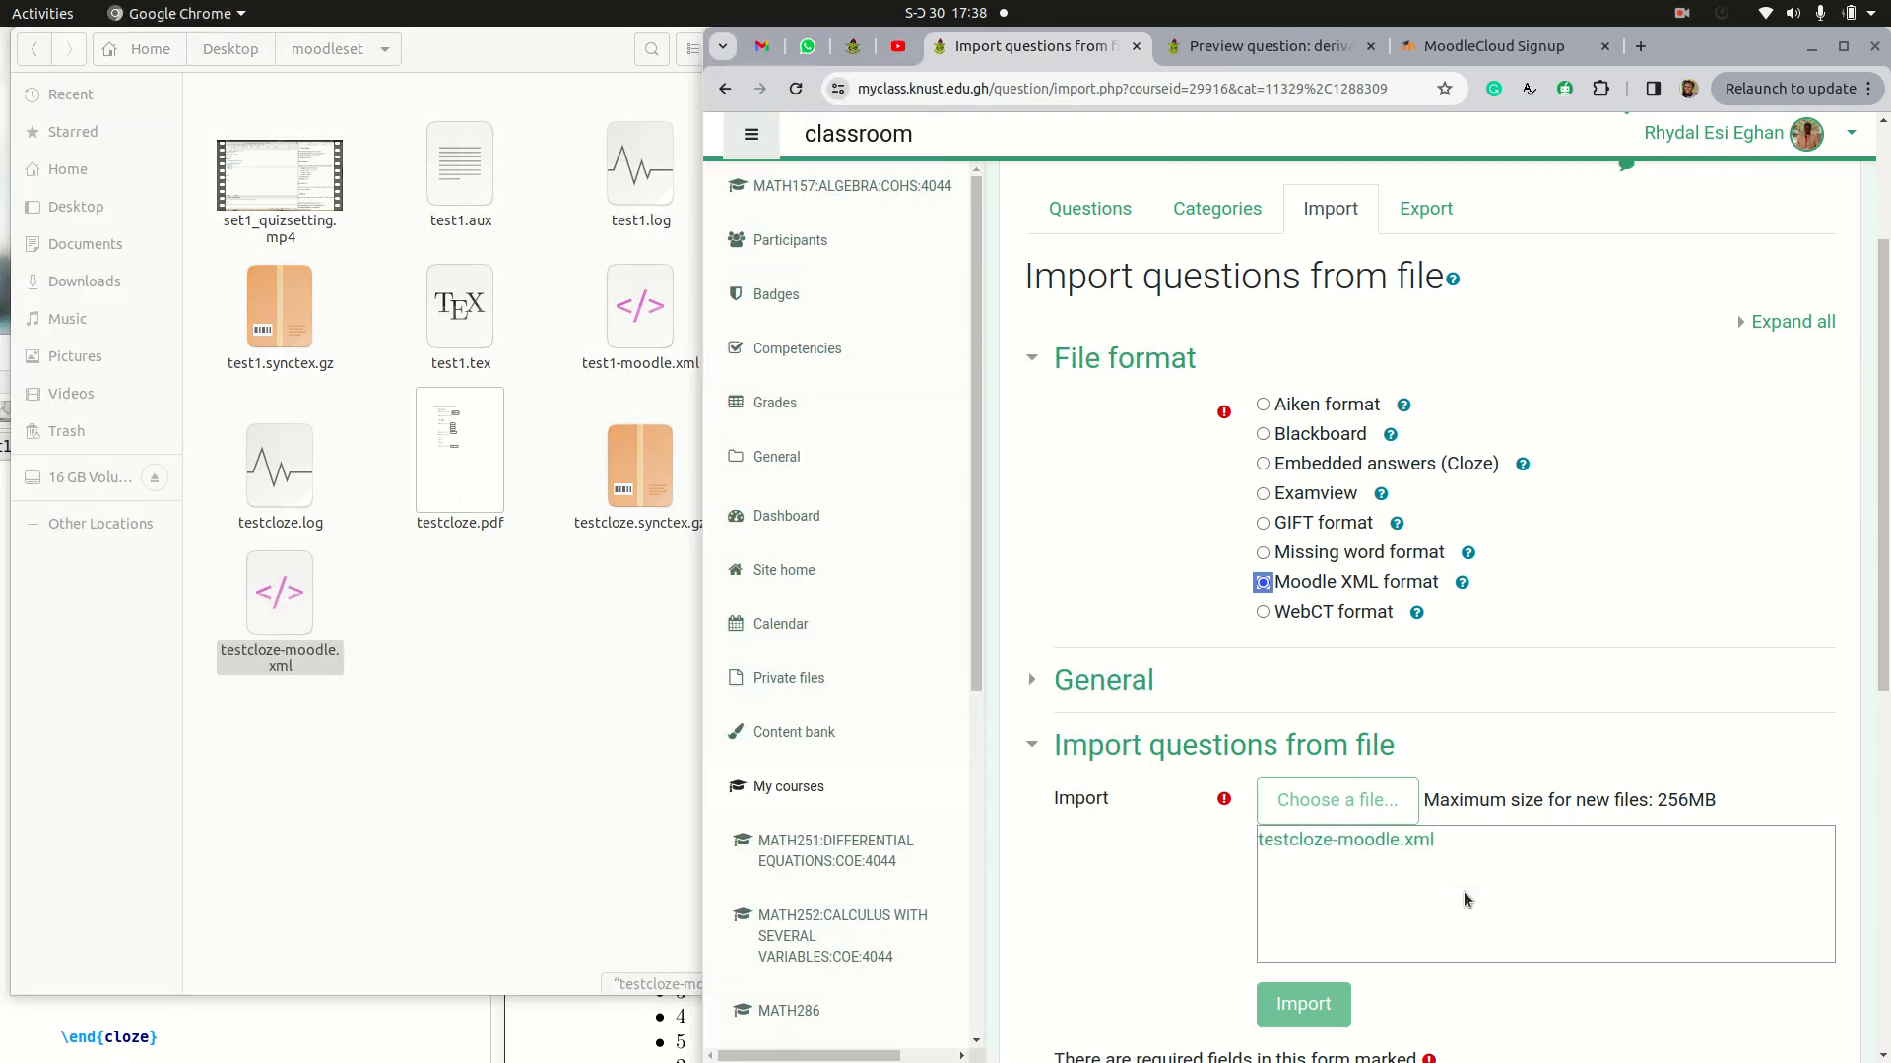
{"action": "scroll", "coordinate": [1464, 889], "scroll_direction": "down", "scroll_amount": 2}
{"action": "left_click", "coordinate": [1304, 887]}
{"action": "scroll", "coordinate": [1314, 891], "scroll_direction": "down", "scroll_amount": 1}
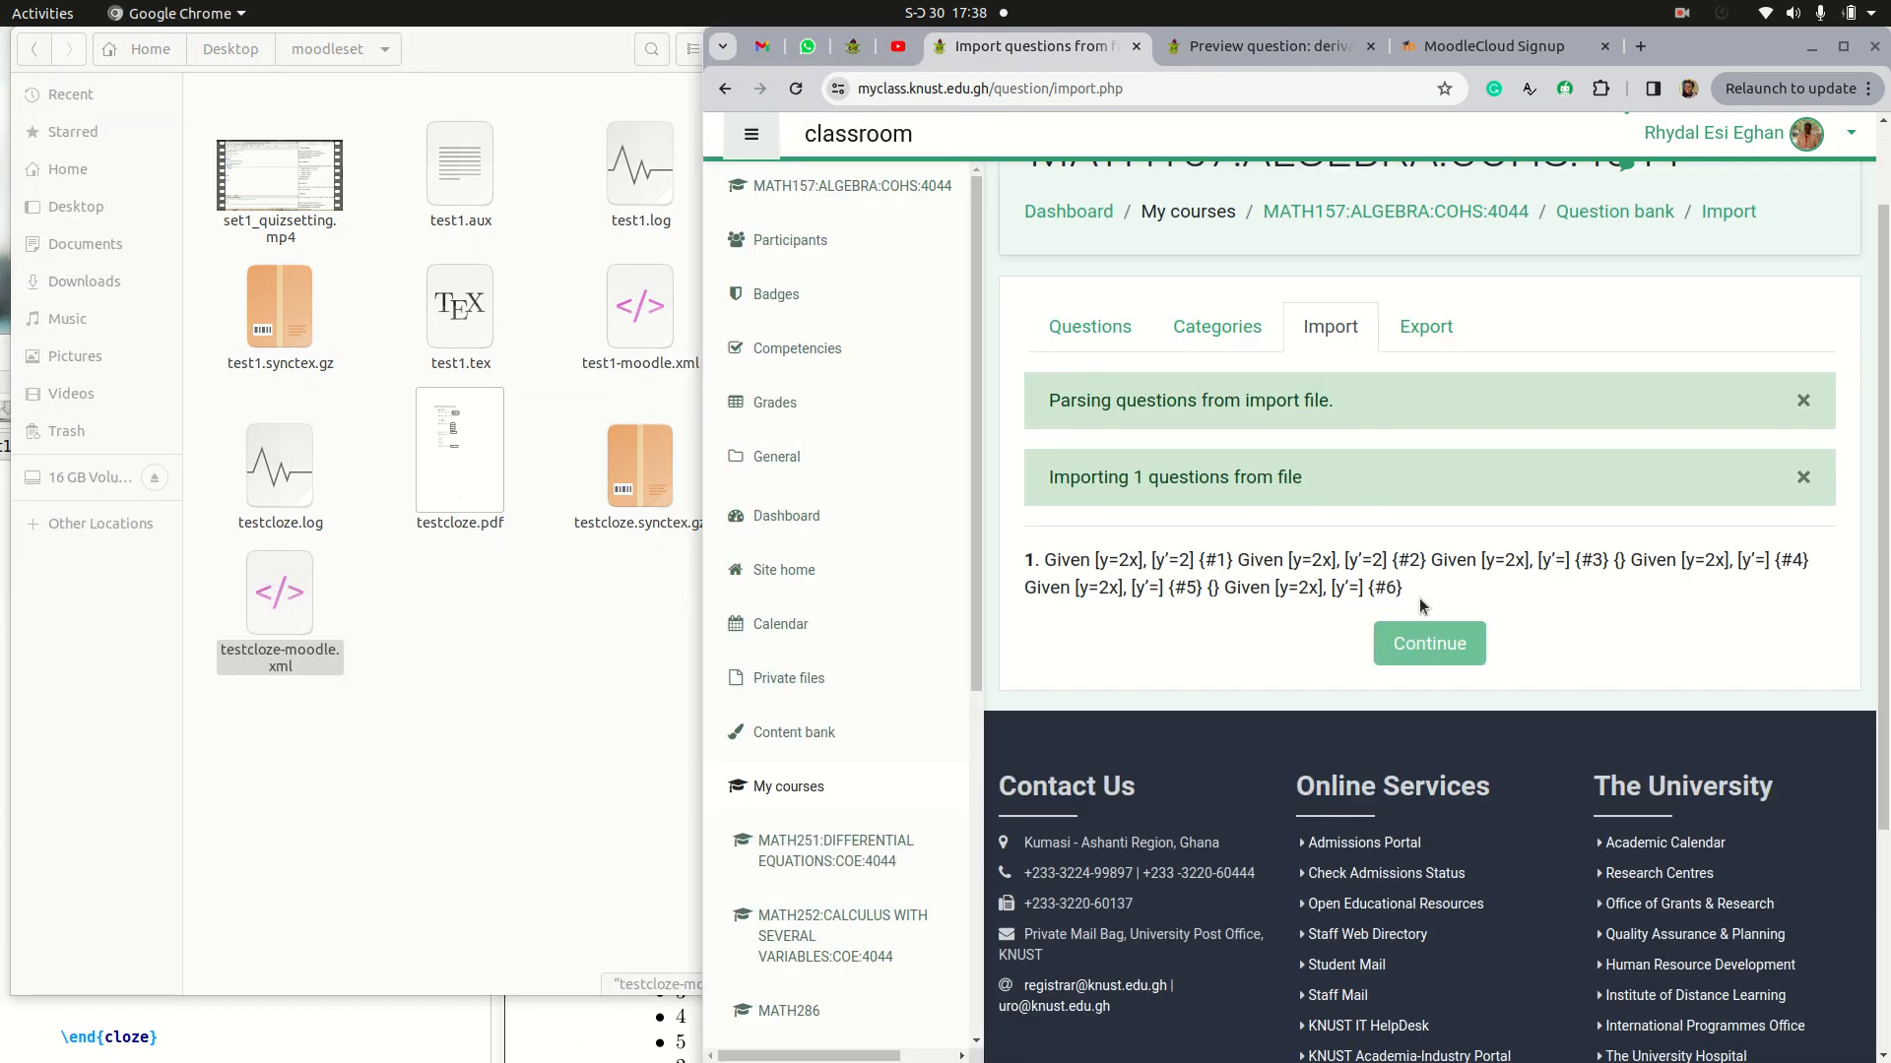
{"action": "left_click", "coordinate": [1446, 655]}
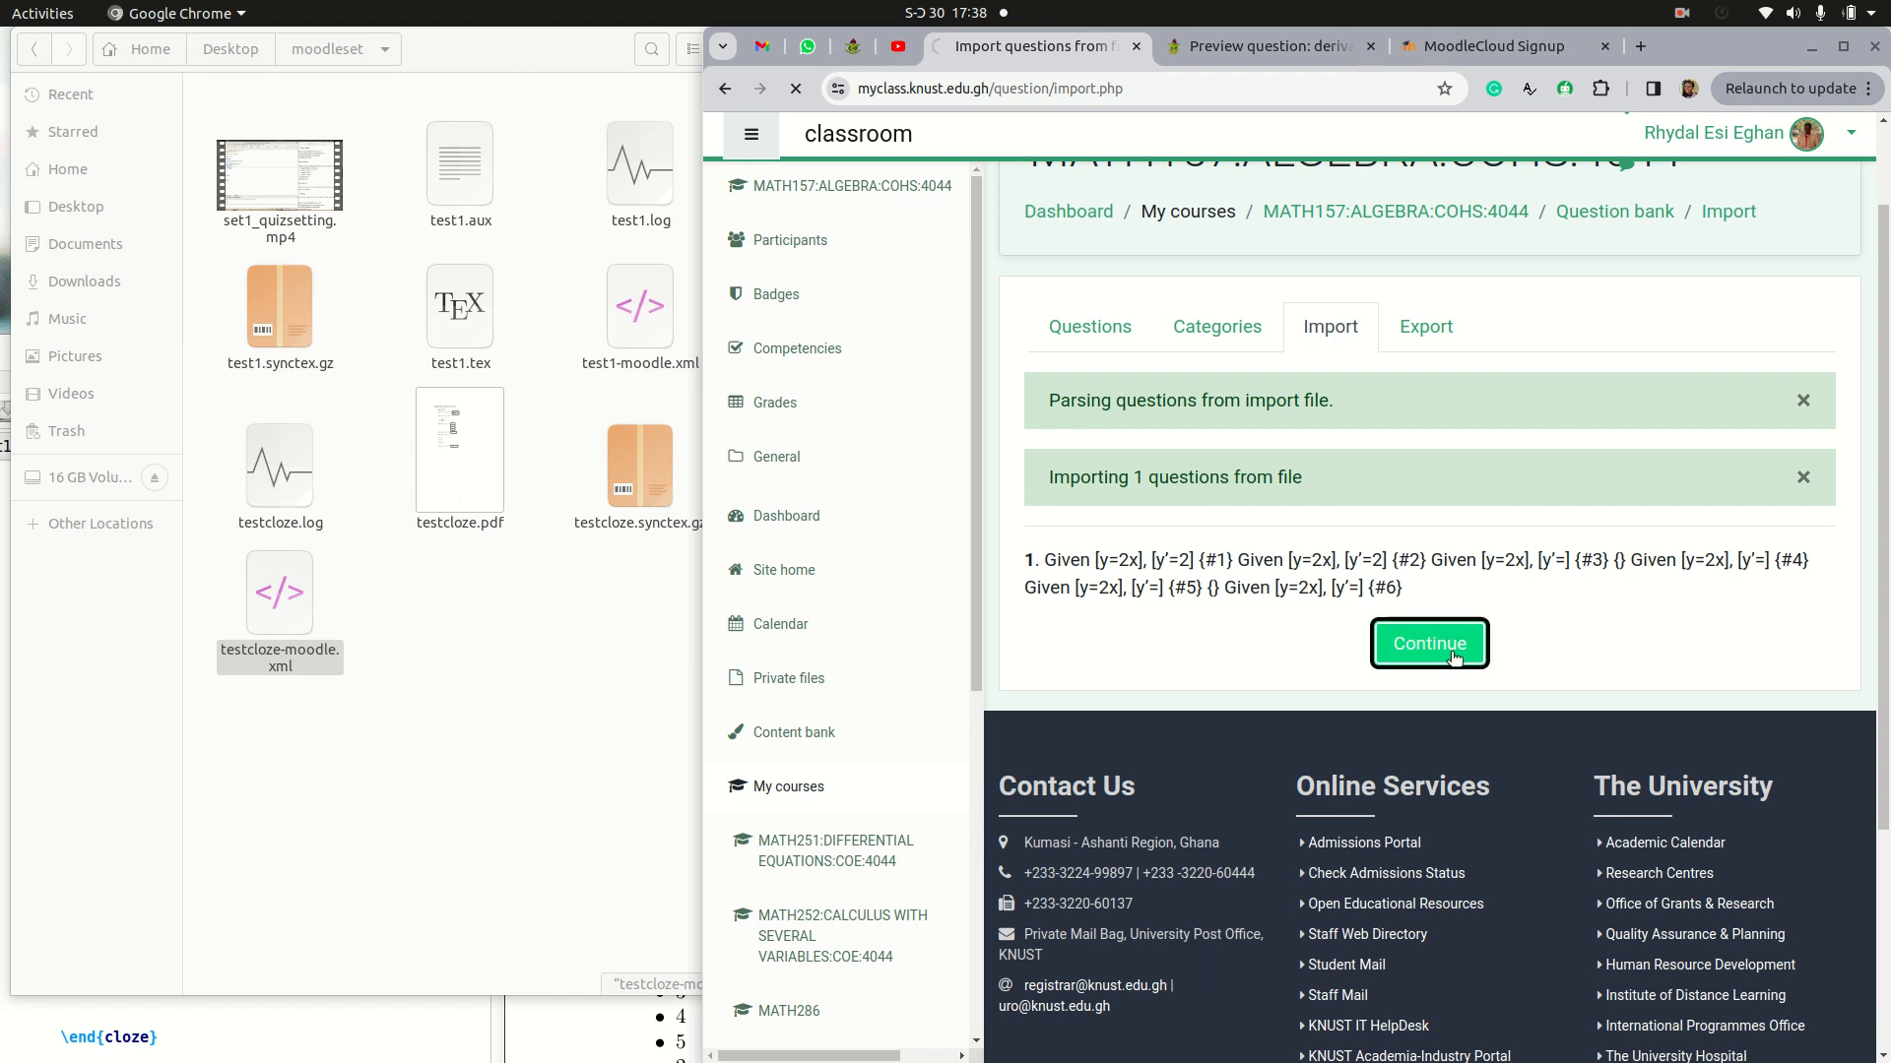
Step: Preview the derivative question created at 5:38 PM in the derivative-cloze category
{"action": "scroll", "coordinate": [1454, 659], "scroll_direction": "down", "scroll_amount": 3}
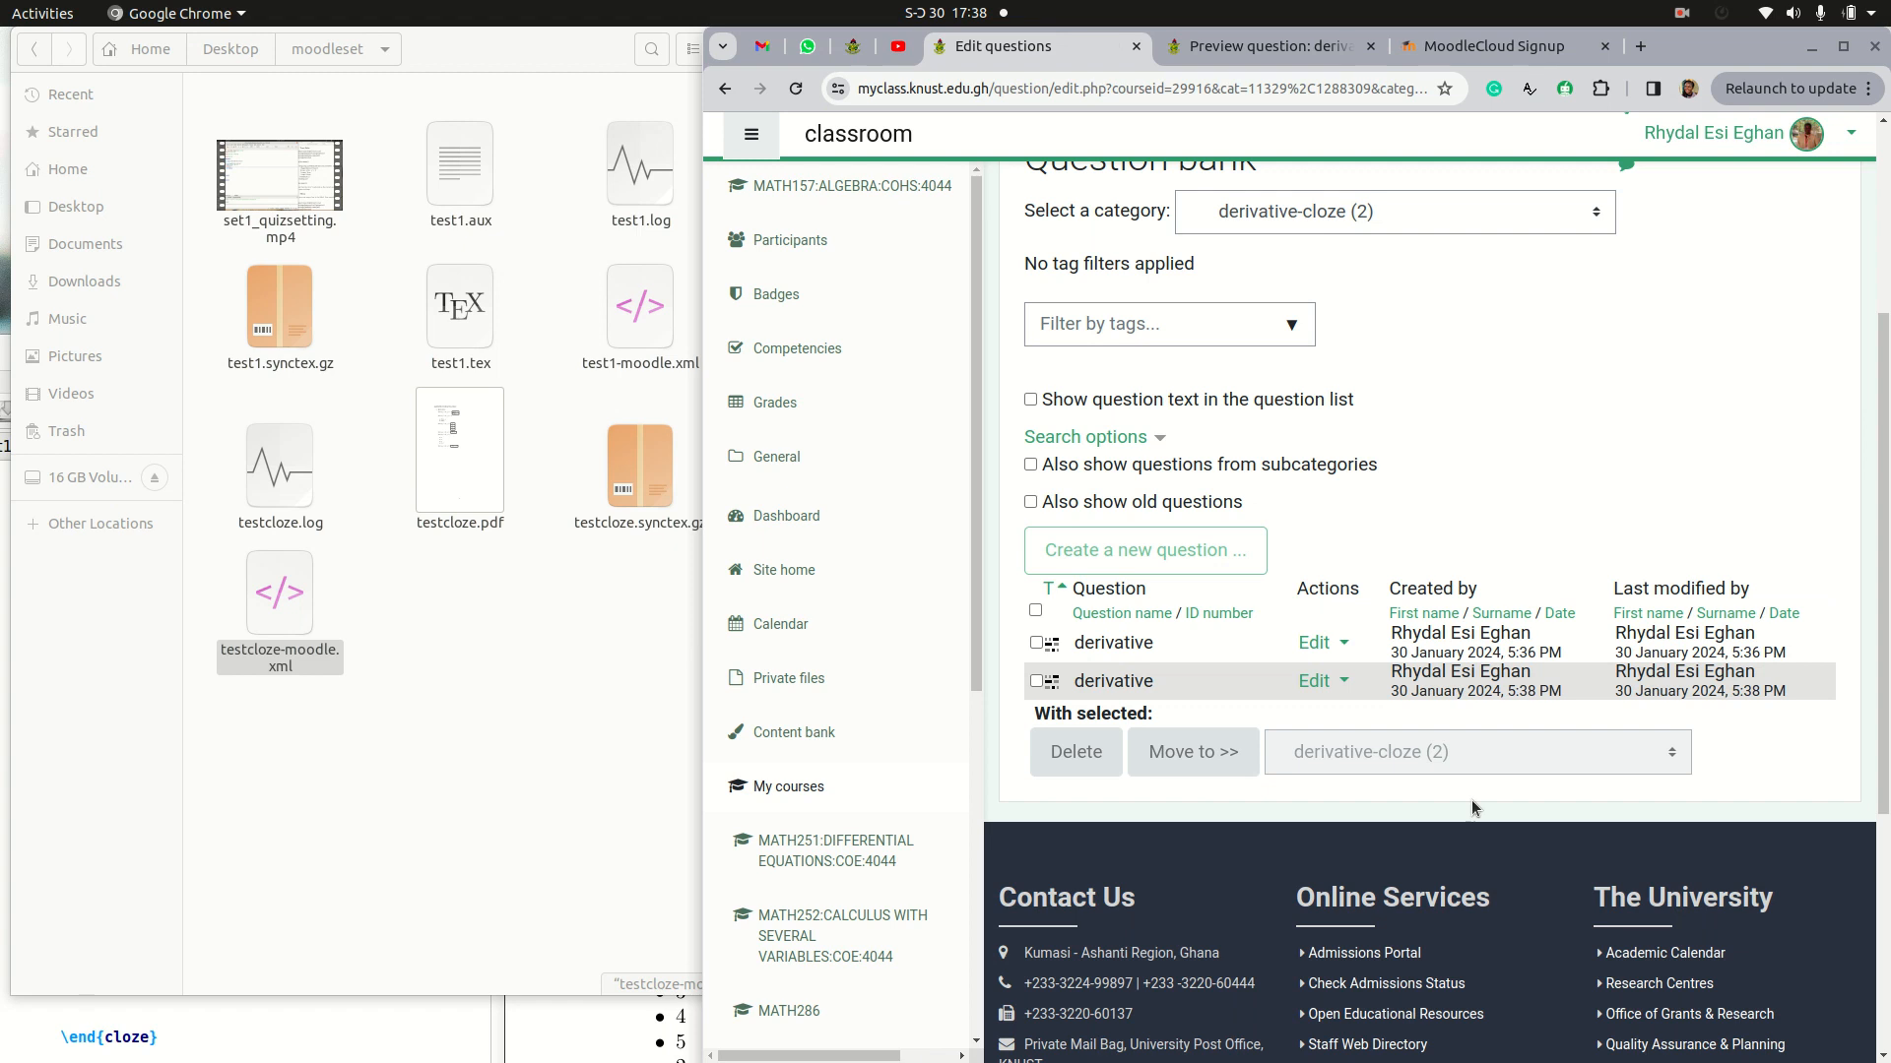
{"action": "left_click", "coordinate": [1339, 680]}
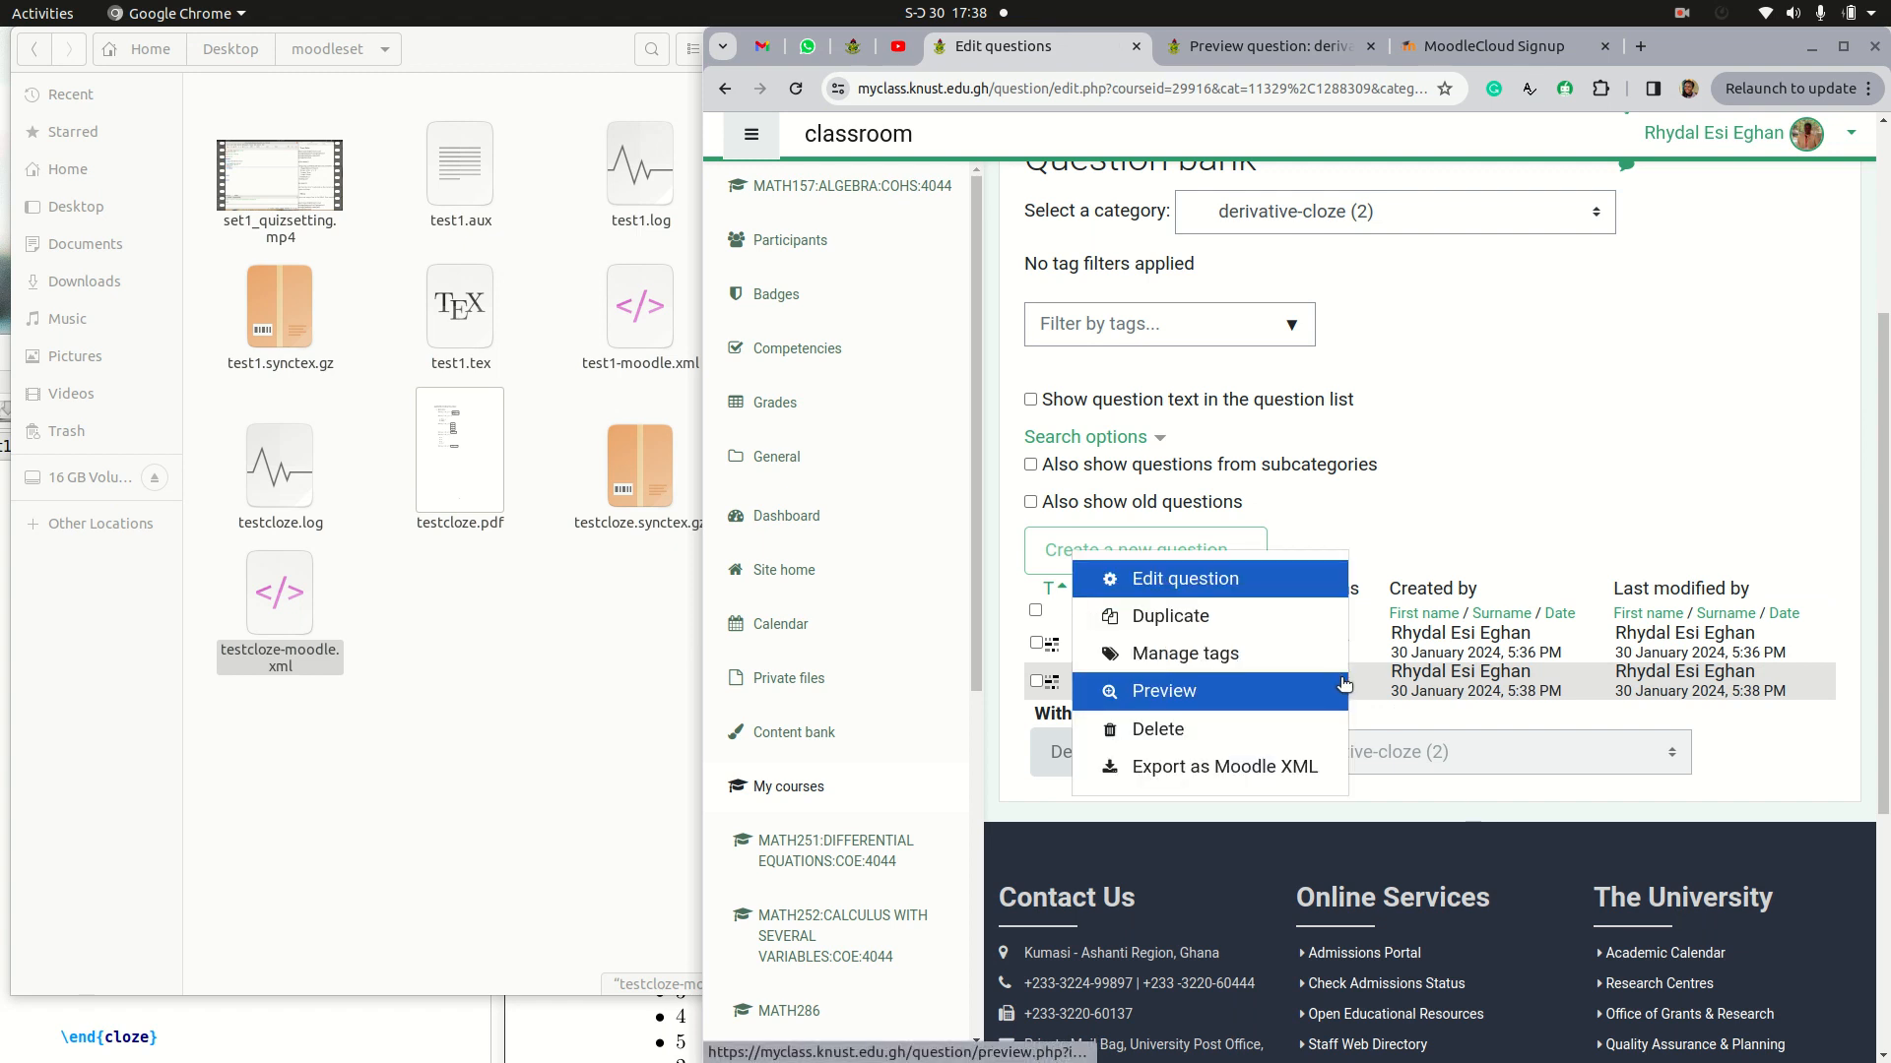
{"action": "key", "text": "Escape"}
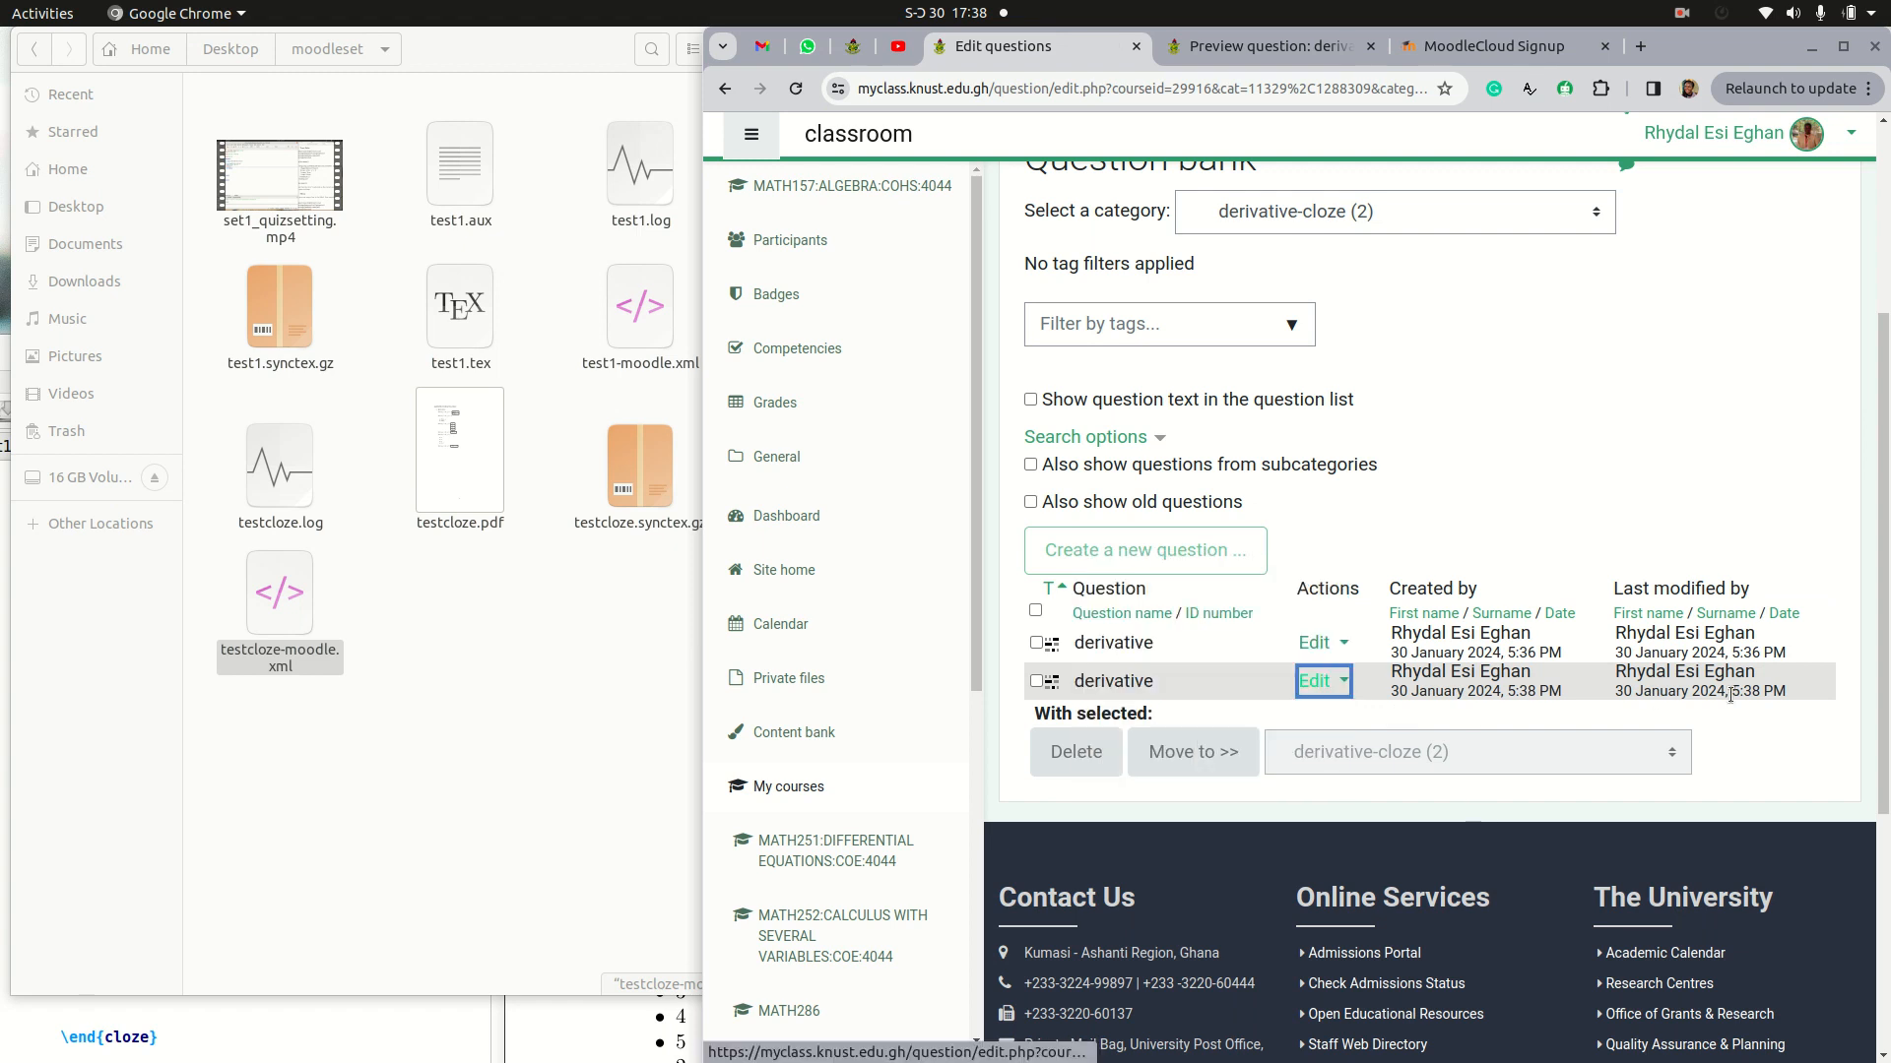
{"action": "left_click", "coordinate": [1341, 687]}
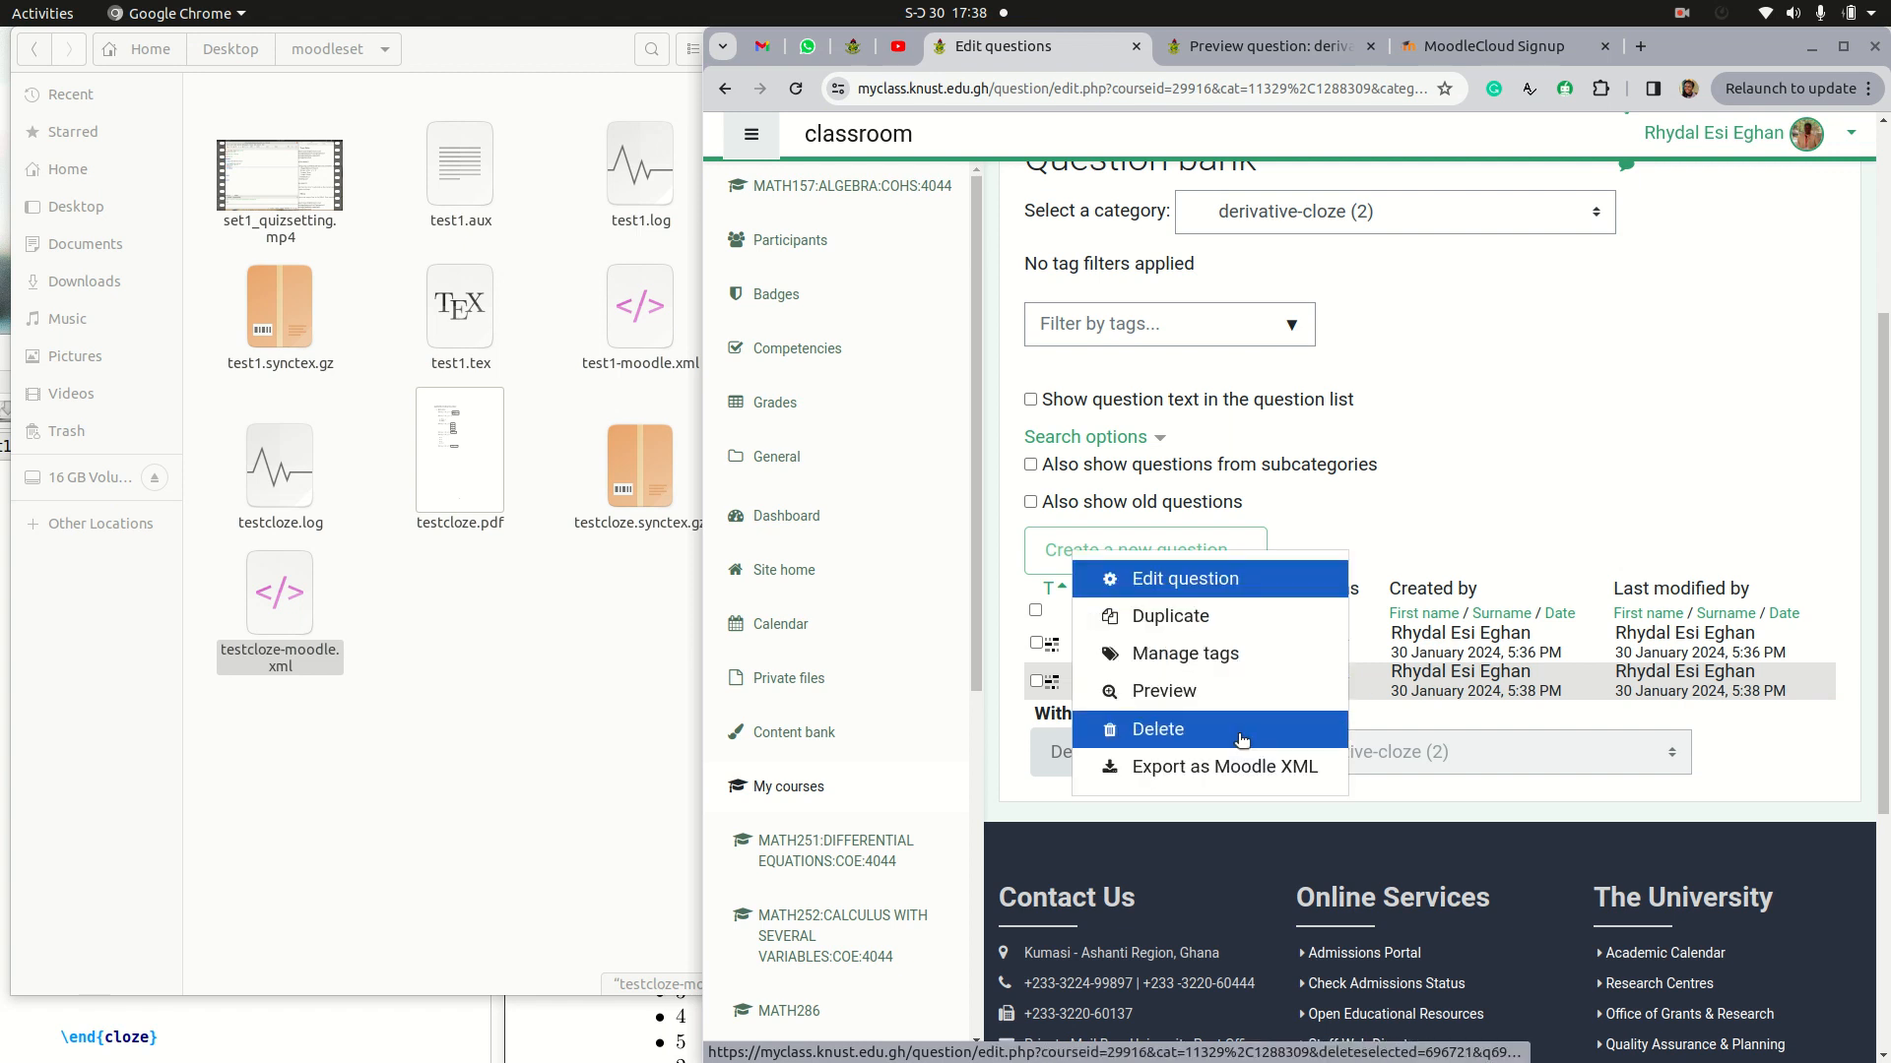
{"action": "left_click", "coordinate": [1202, 696]}
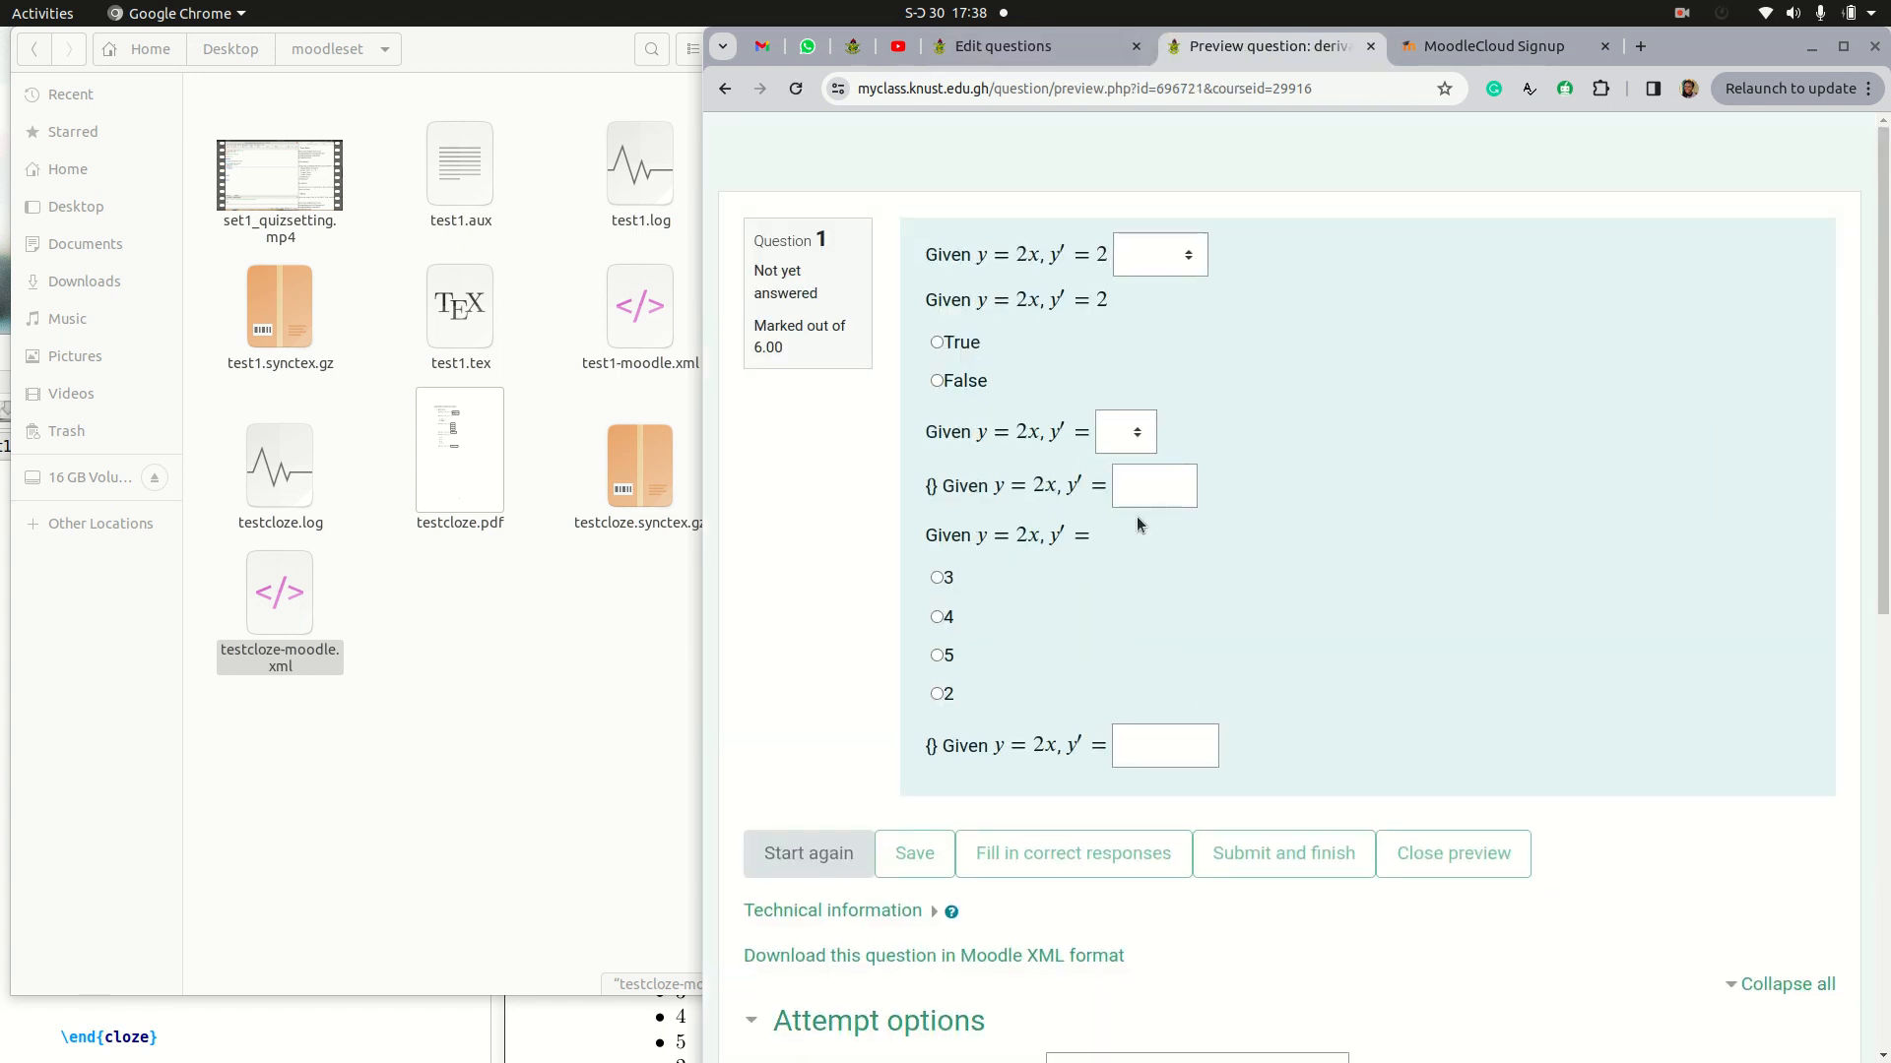
Step: Examine the previewed subquestions' dropdowns, True/False choices and answer boxes, and the {} before the numerical and short-answer ones
{"action": "left_click_drag", "start_coordinate": [939, 487], "coordinate": [924, 493]}
{"action": "left_click", "coordinate": [937, 516]}
{"action": "left_click", "coordinate": [1187, 257]}
{"action": "left_click", "coordinate": [1176, 276]}
{"action": "left_click_drag", "start_coordinate": [926, 341], "coordinate": [1006, 384]}
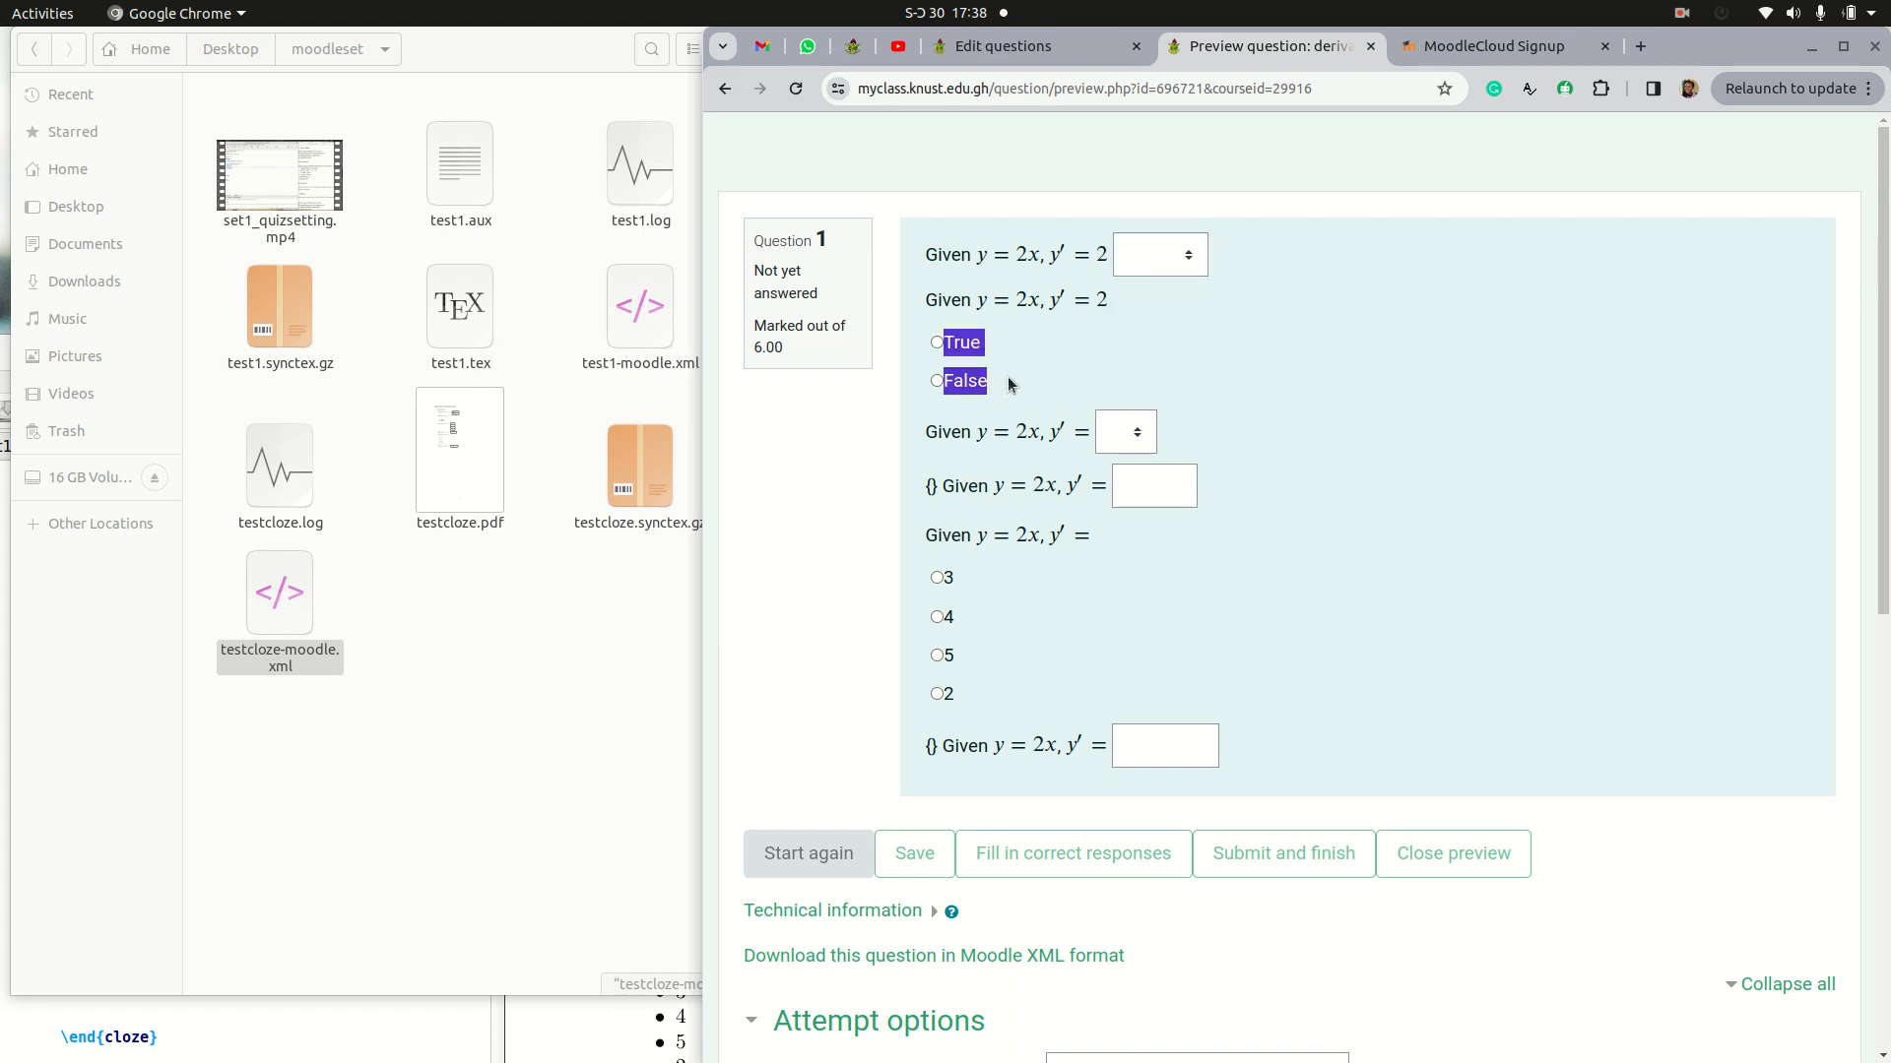
{"action": "left_click", "coordinate": [1009, 383]}
{"action": "left_click", "coordinate": [1148, 434]}
{"action": "left_click", "coordinate": [1160, 454]}
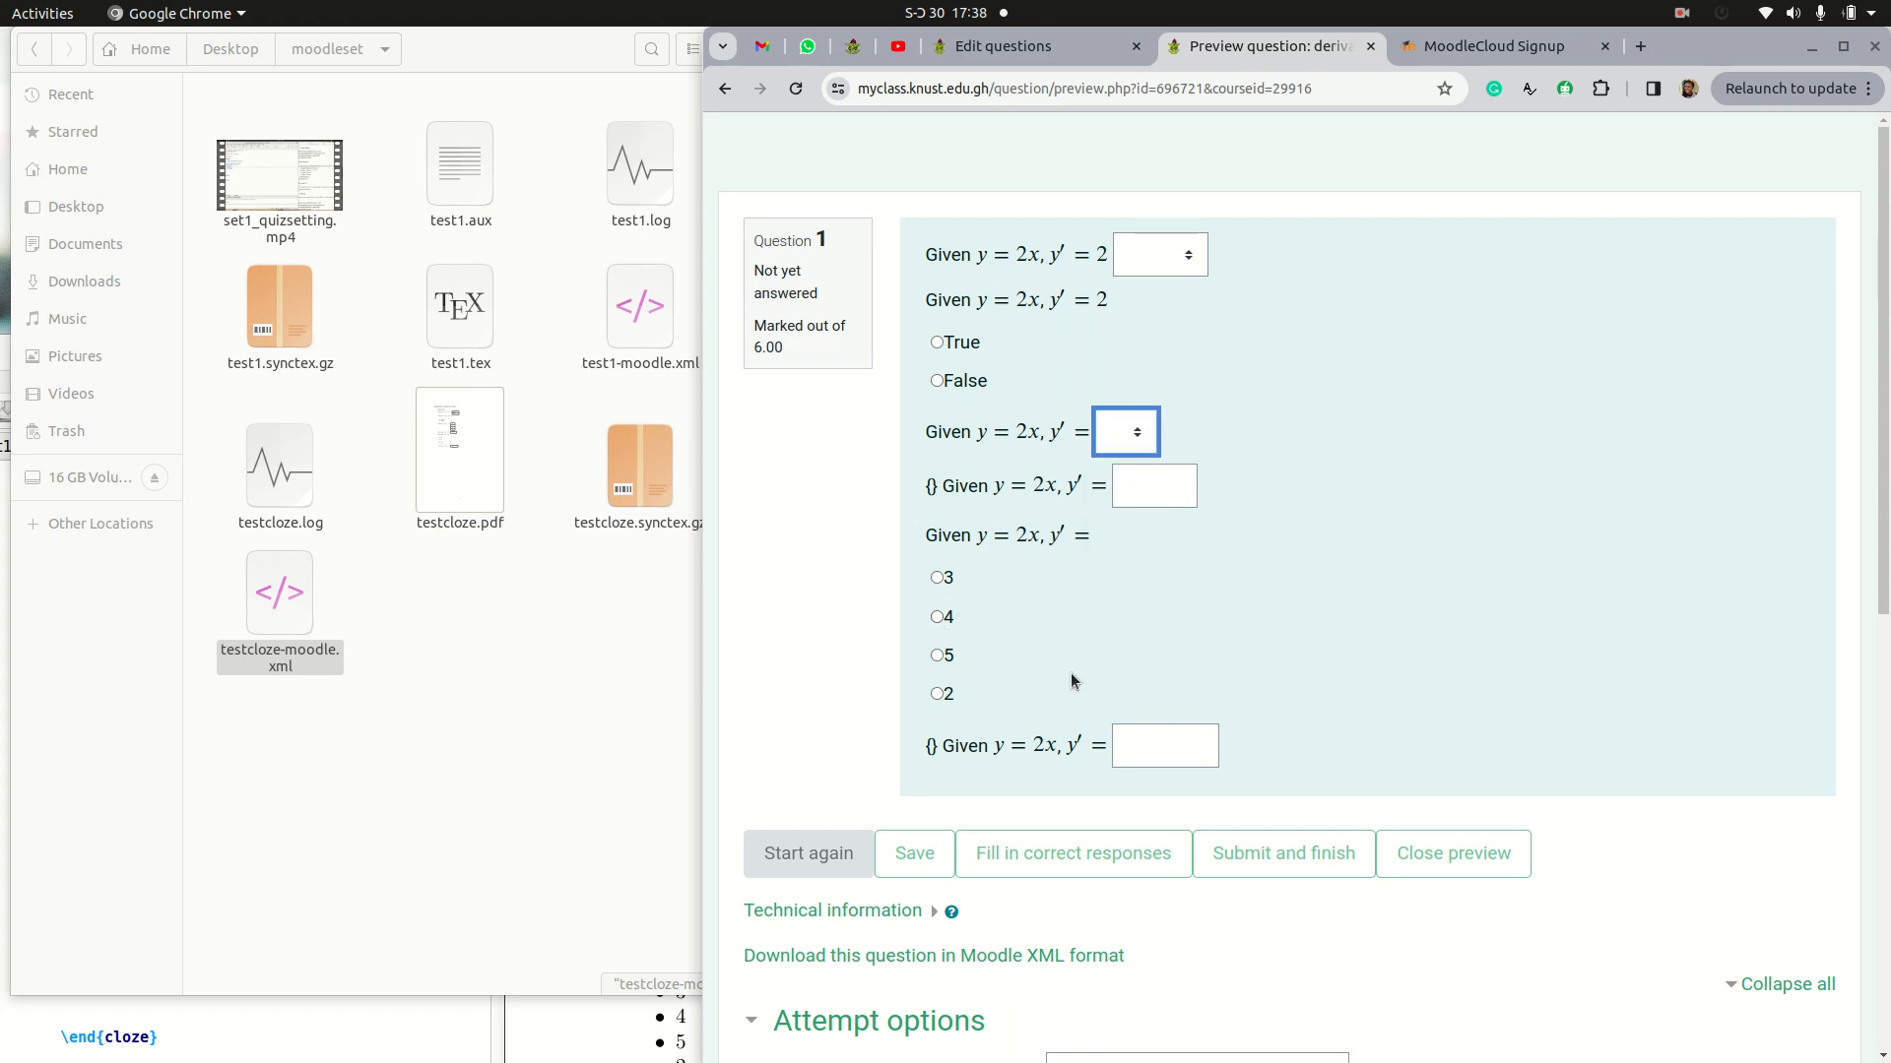
{"action": "left_click", "coordinate": [1184, 741]}
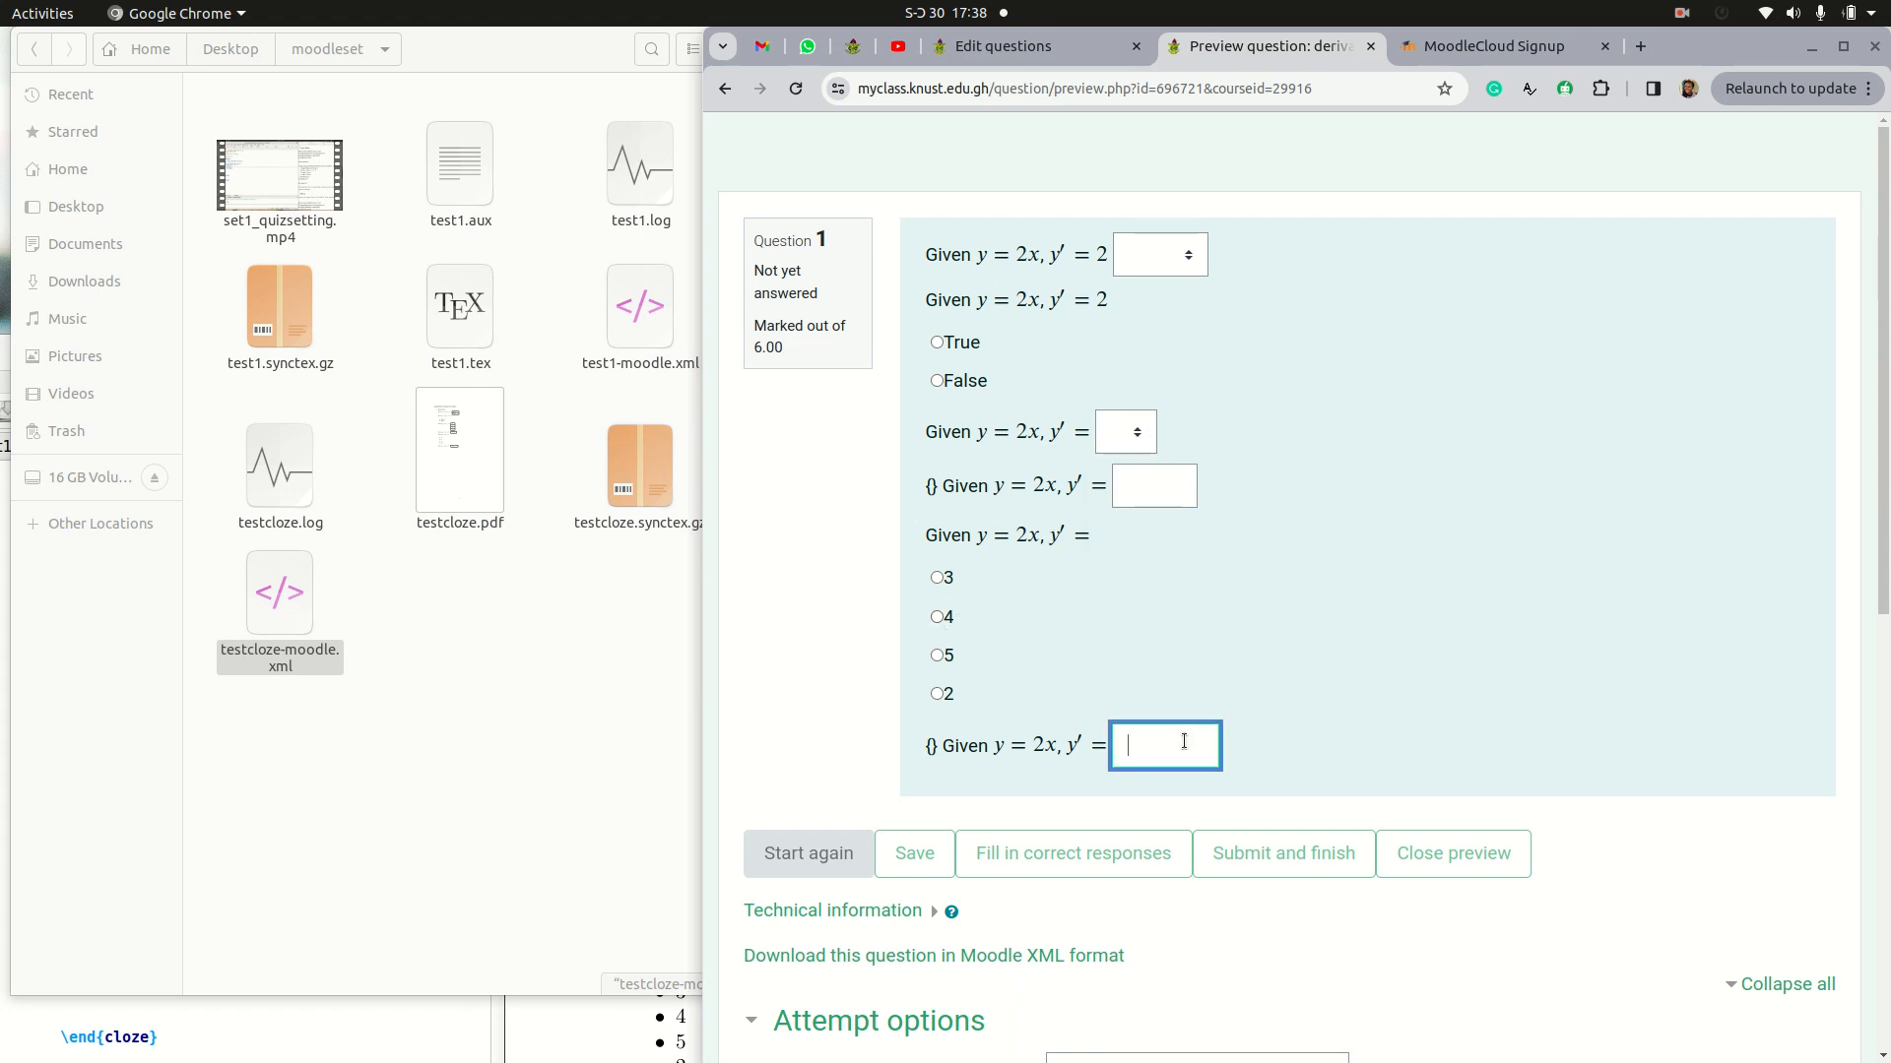
{"action": "left_click_drag", "start_coordinate": [946, 742], "coordinate": [923, 746]}
{"action": "left_click_drag", "start_coordinate": [939, 484], "coordinate": [920, 490]}
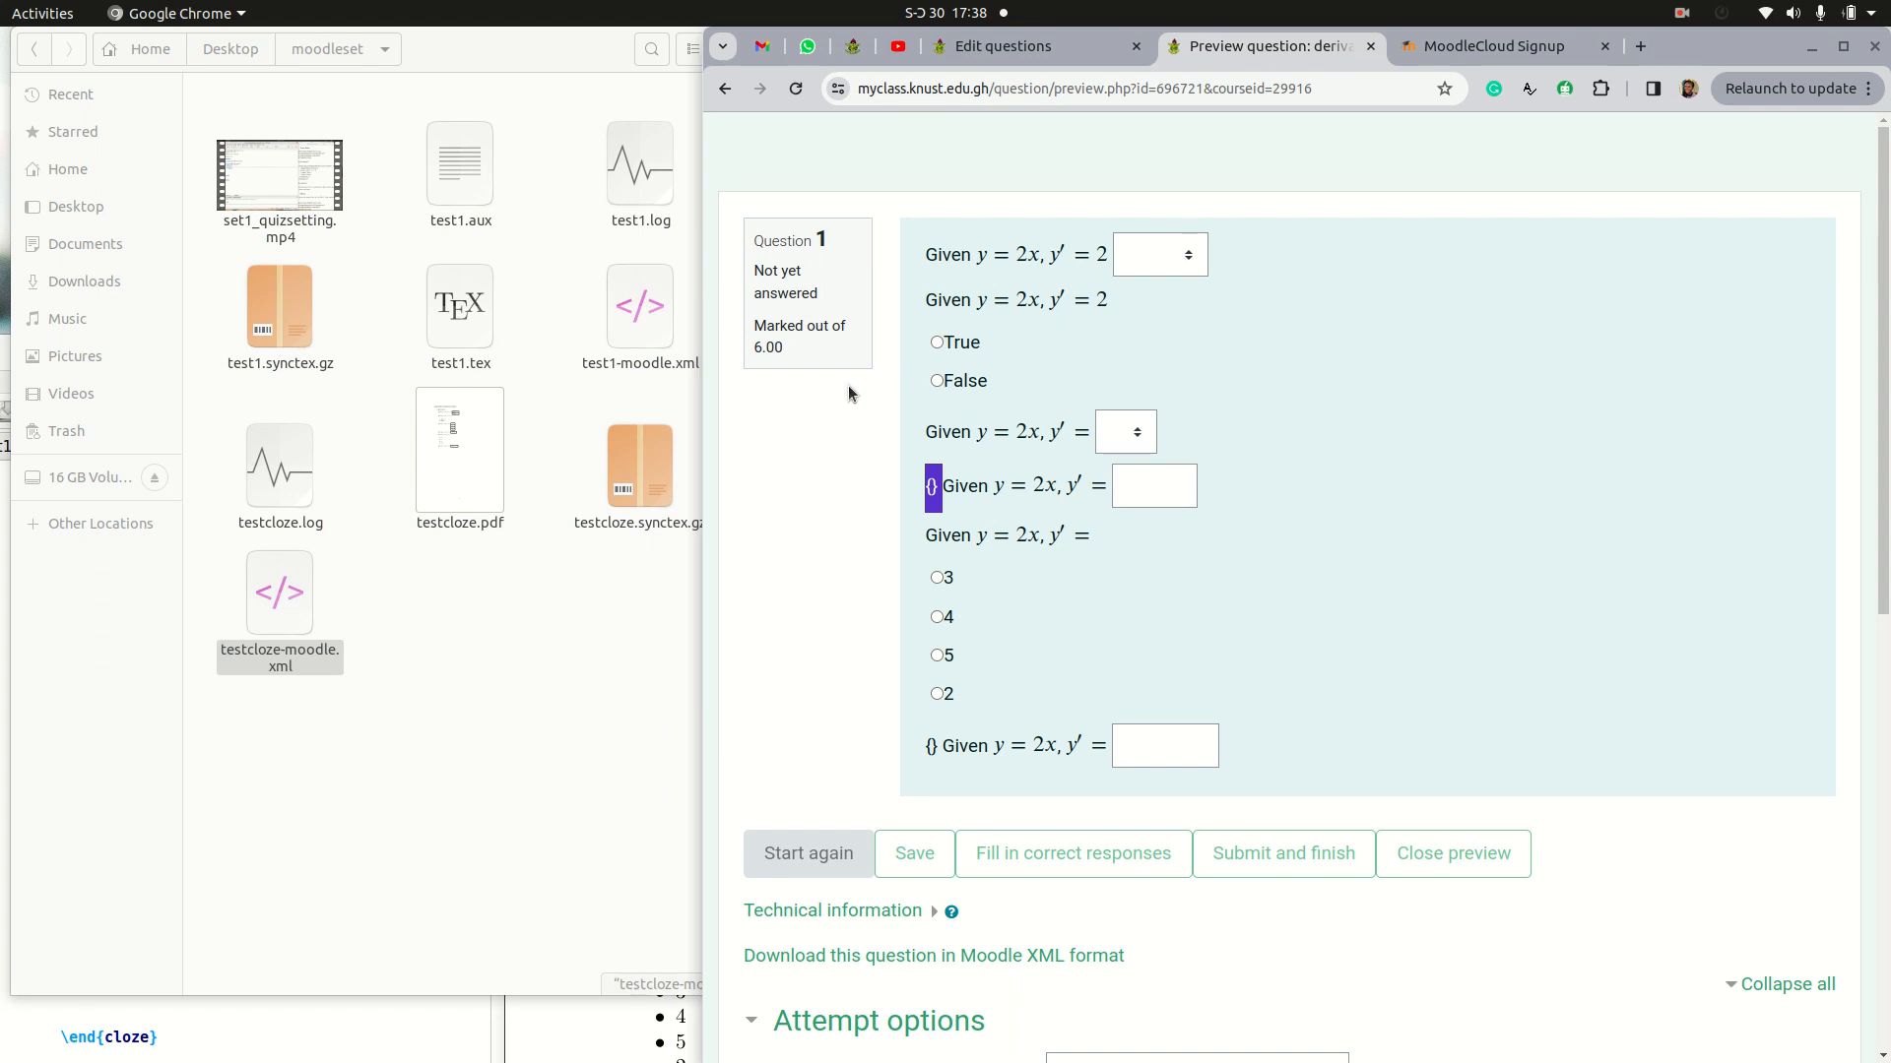
Step: Return to the question bank and open the 5:38 PM derivative question for editing
{"action": "left_click", "coordinate": [994, 46]}
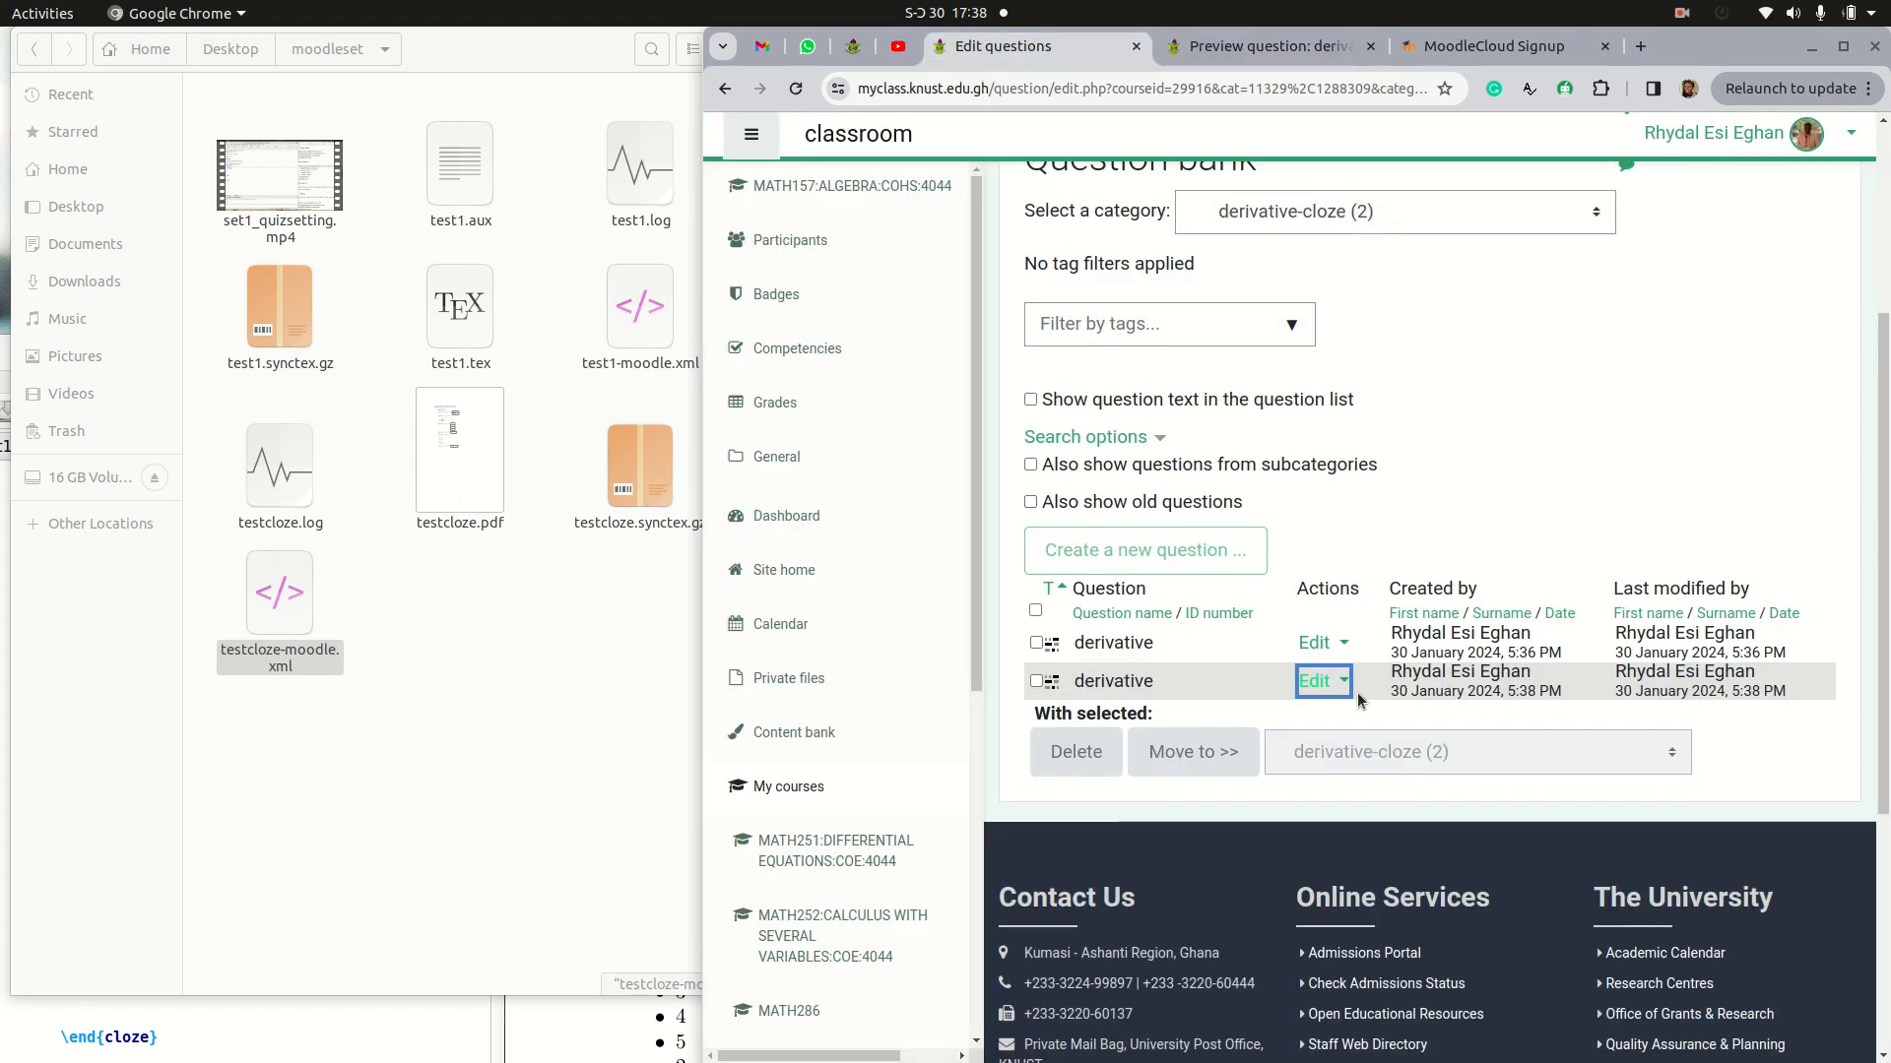
{"action": "left_click", "coordinate": [1320, 682]}
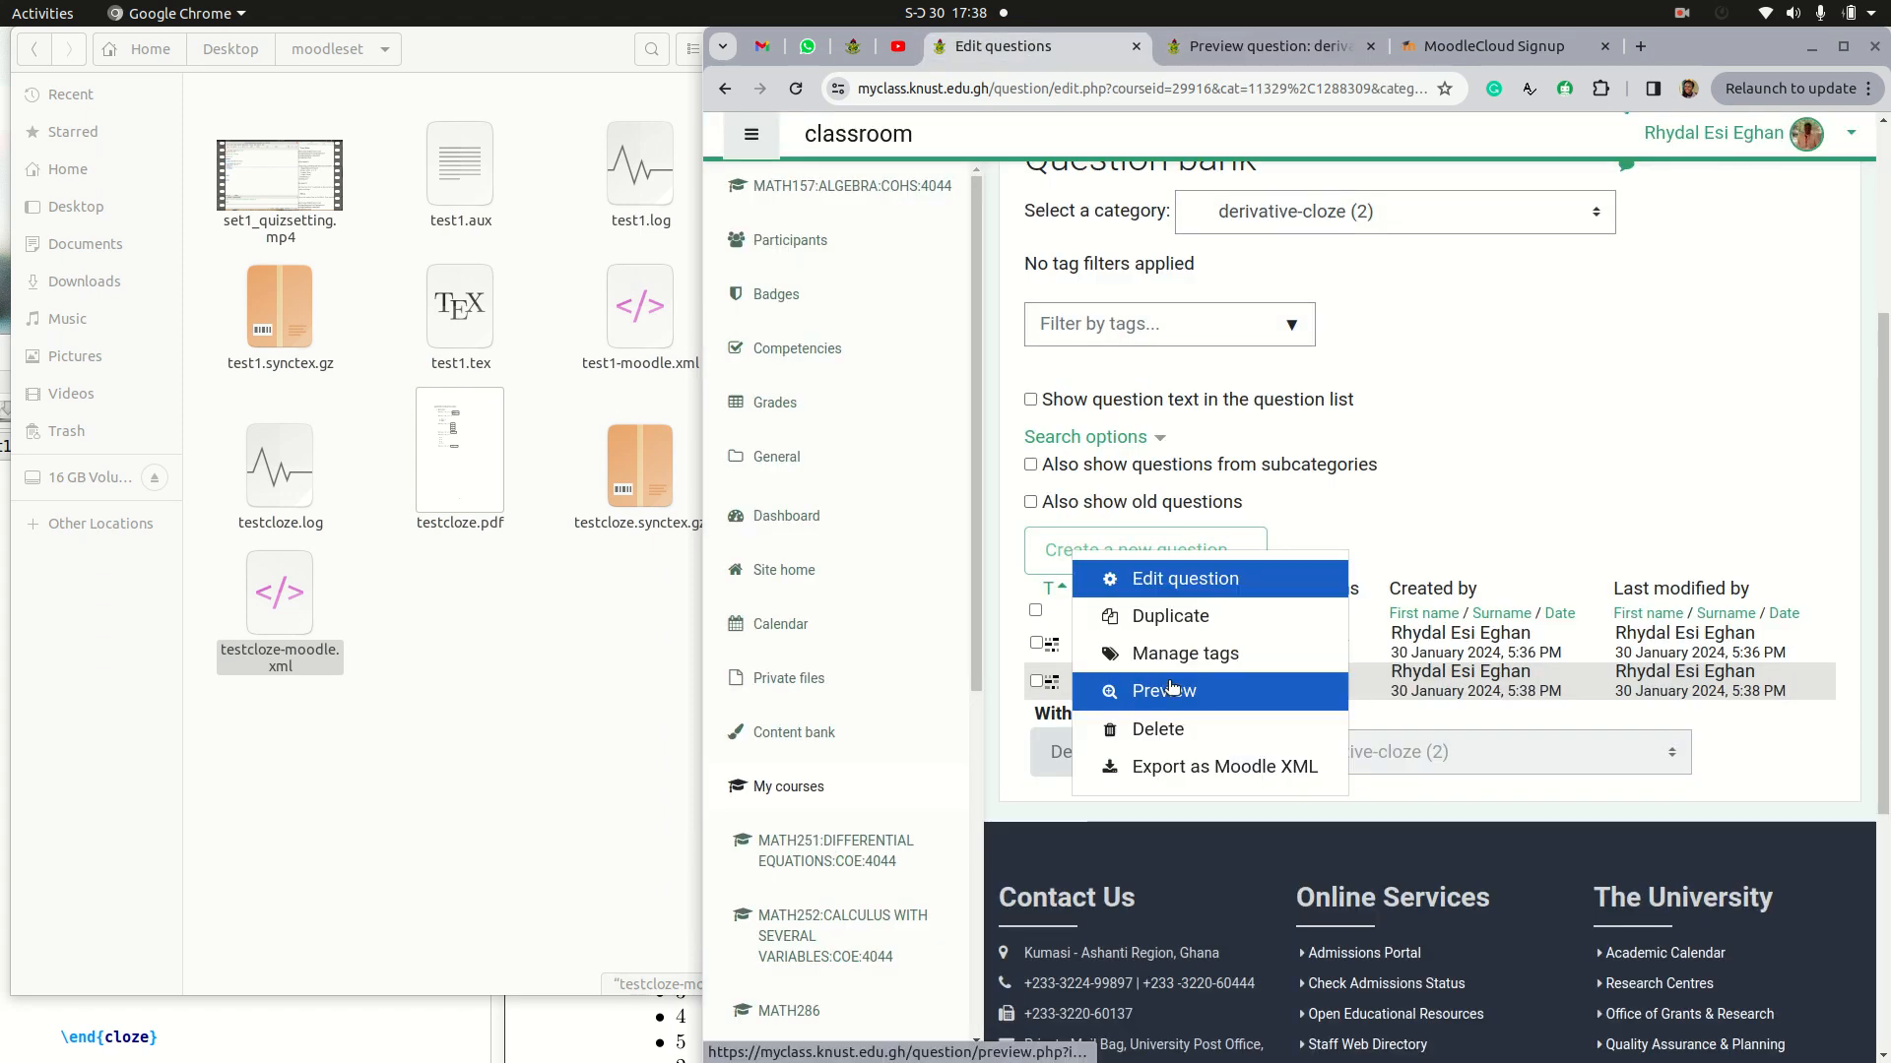
{"action": "left_click", "coordinate": [1160, 584]}
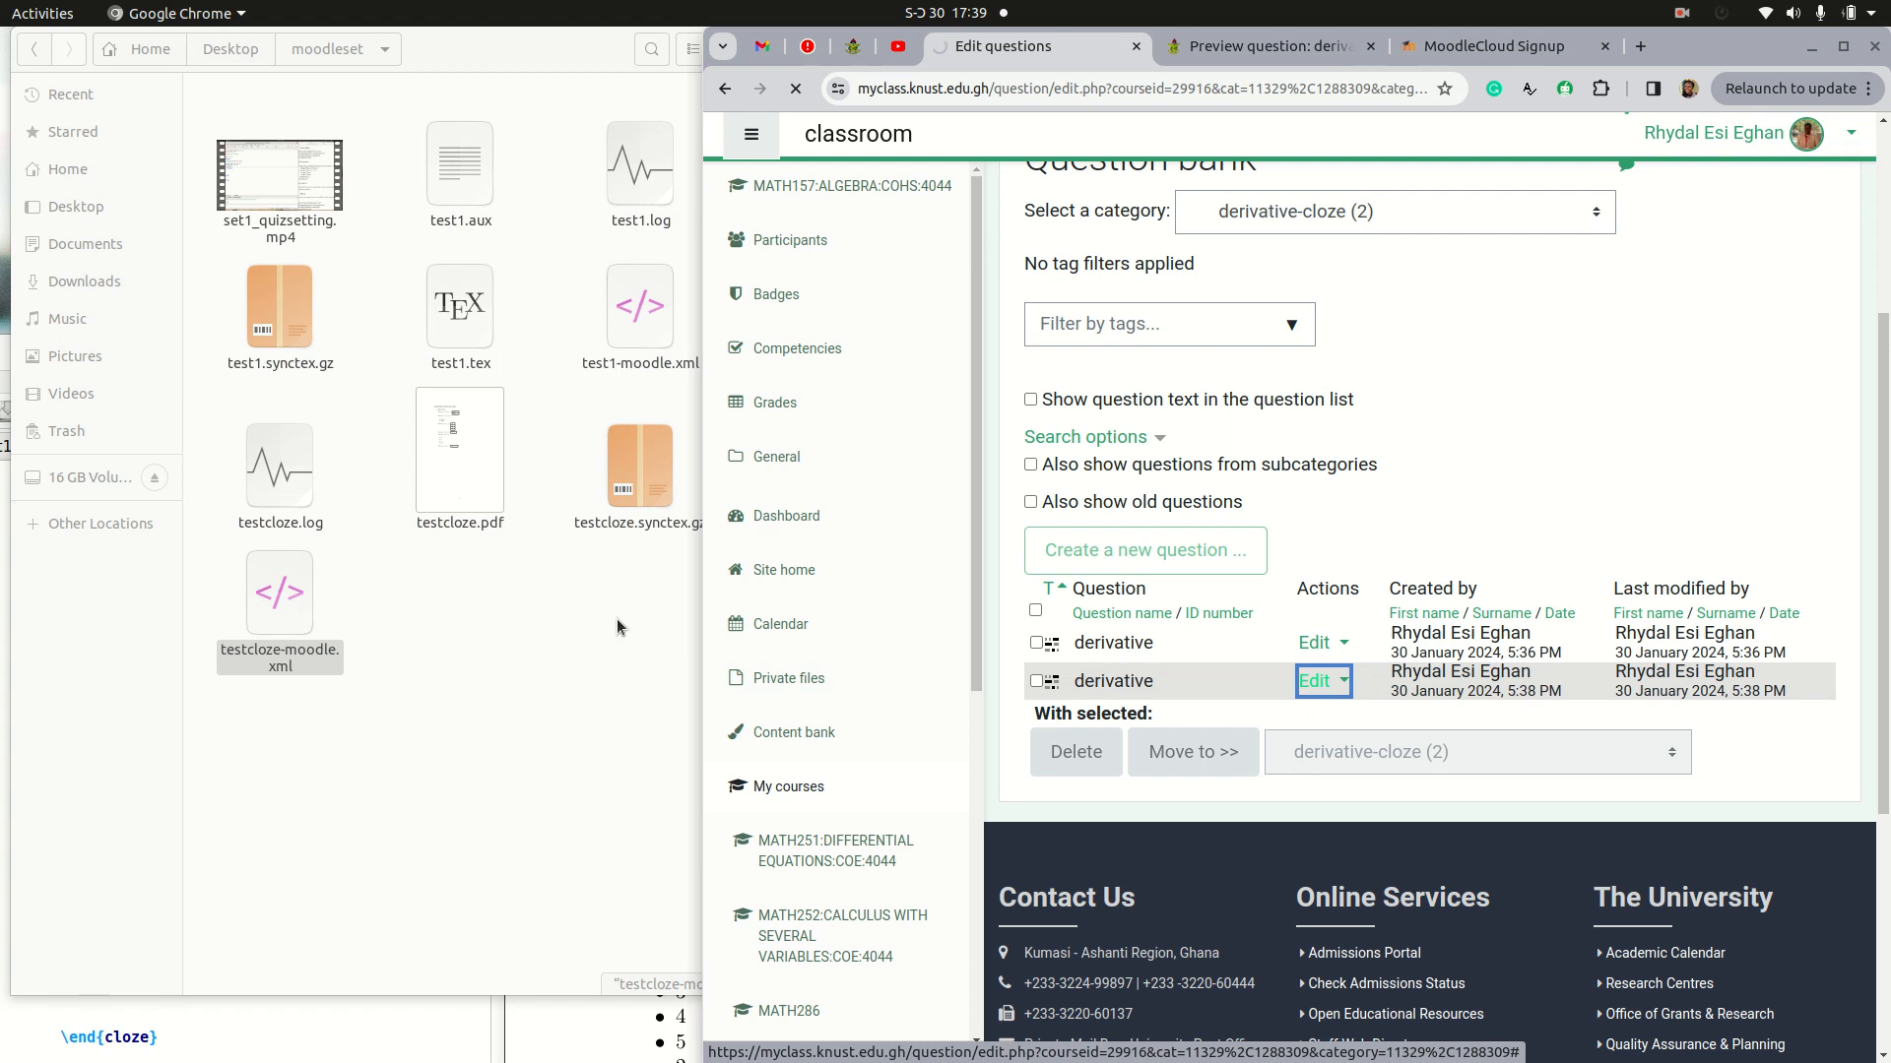
{"action": "left_click", "coordinate": [1463, 55]}
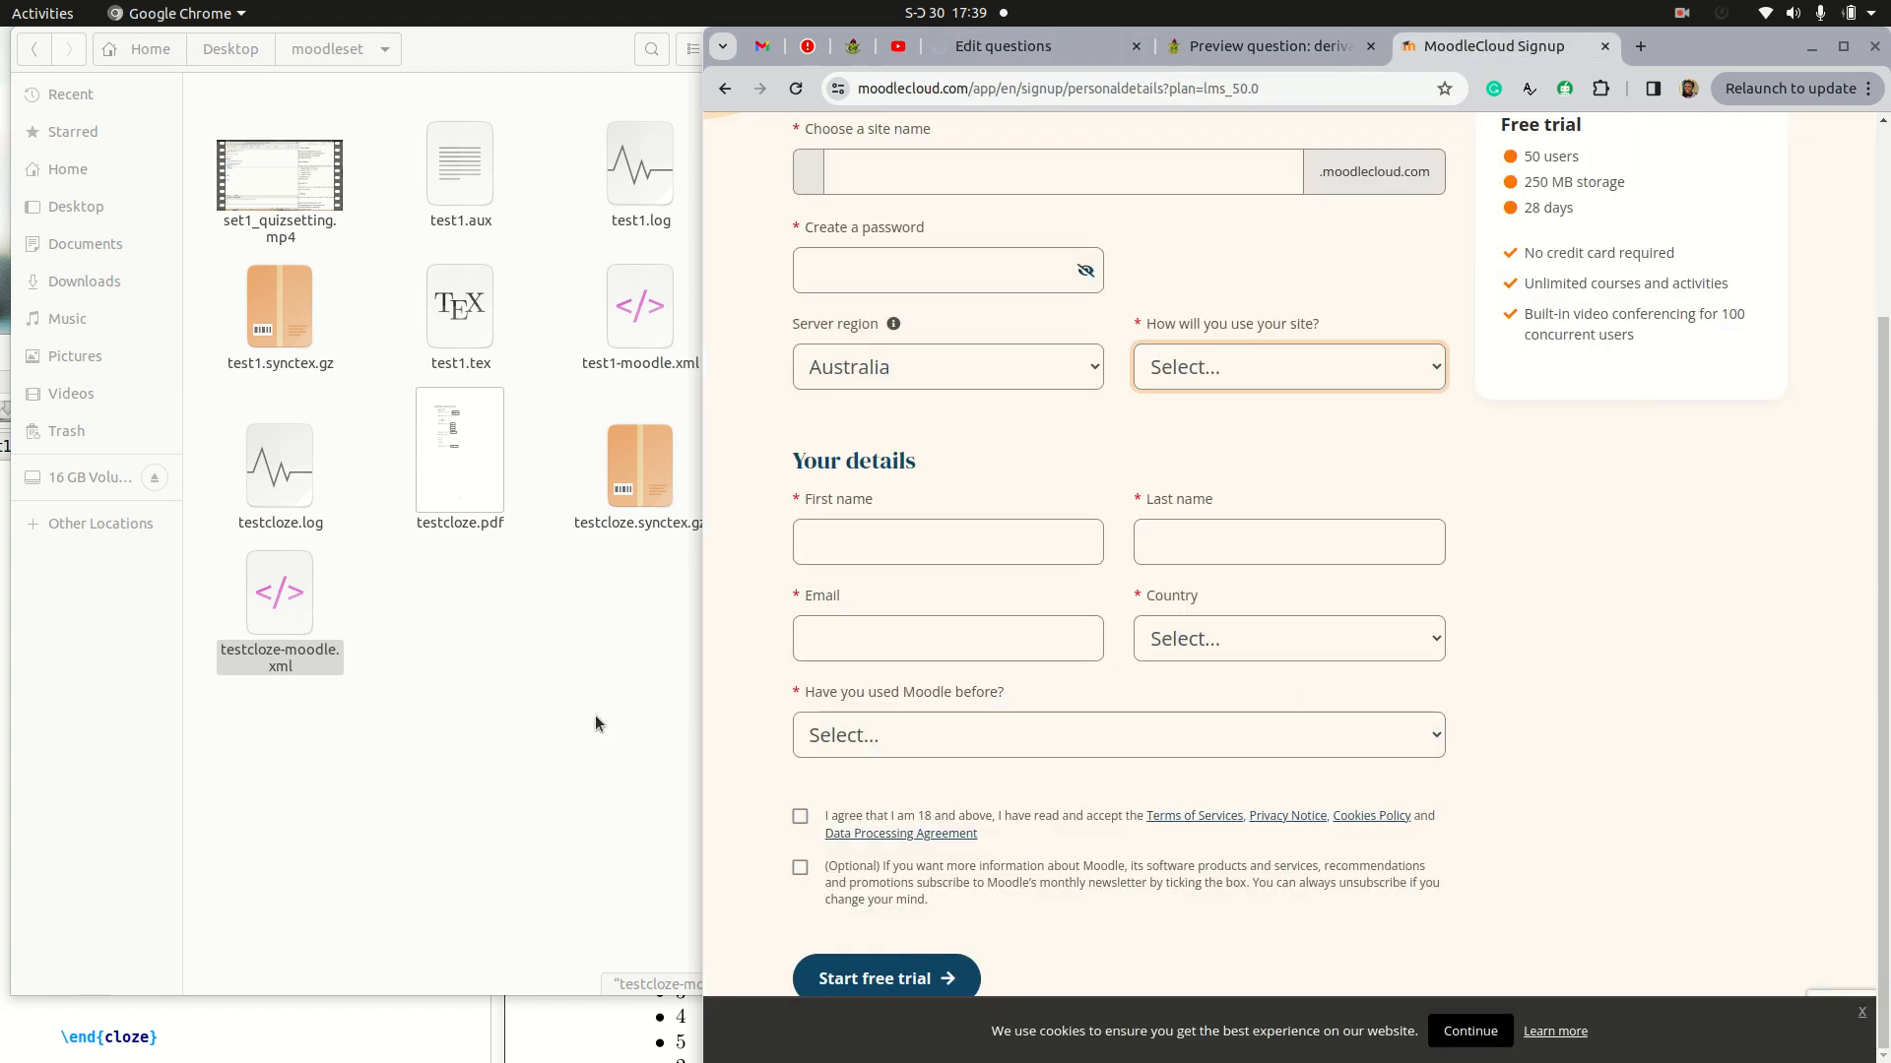
{"action": "left_click", "coordinate": [480, 730]}
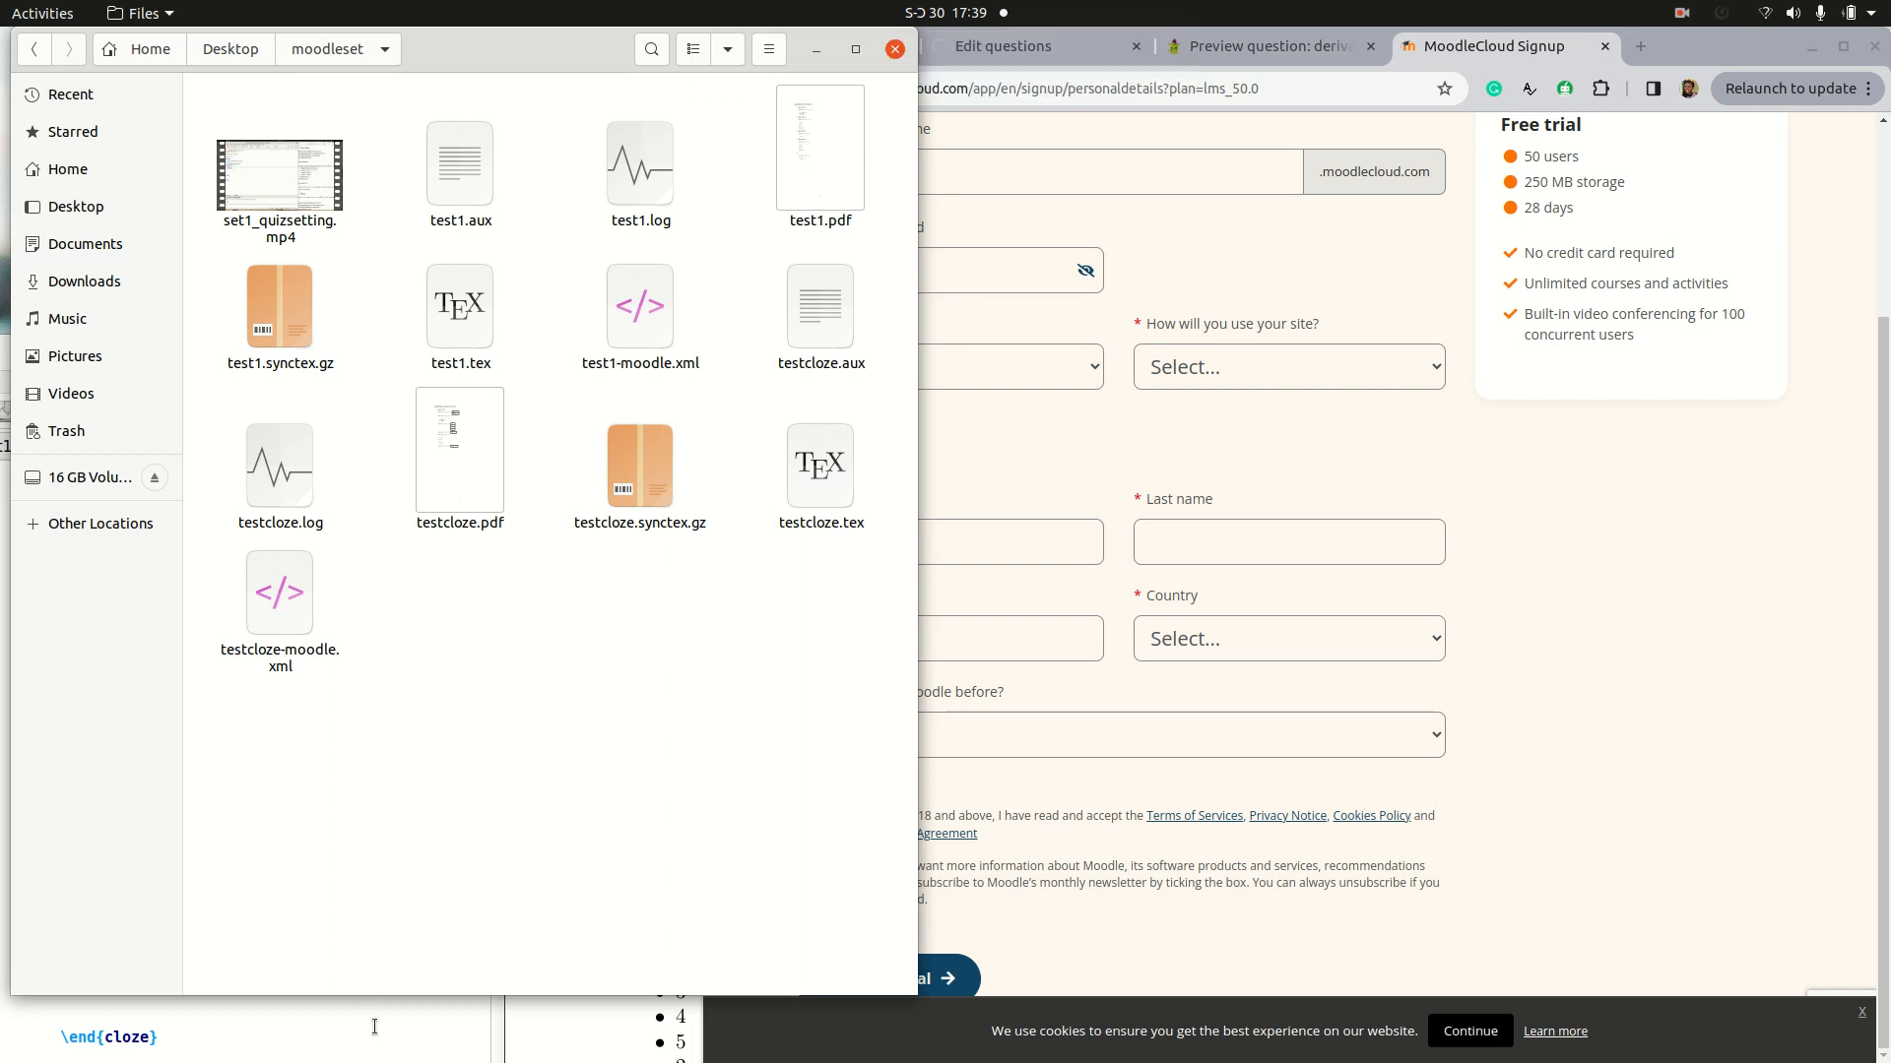
{"action": "left_click", "coordinate": [373, 1021]}
{"action": "left_click_drag", "start_coordinate": [366, 358], "coordinate": [642, 563]}
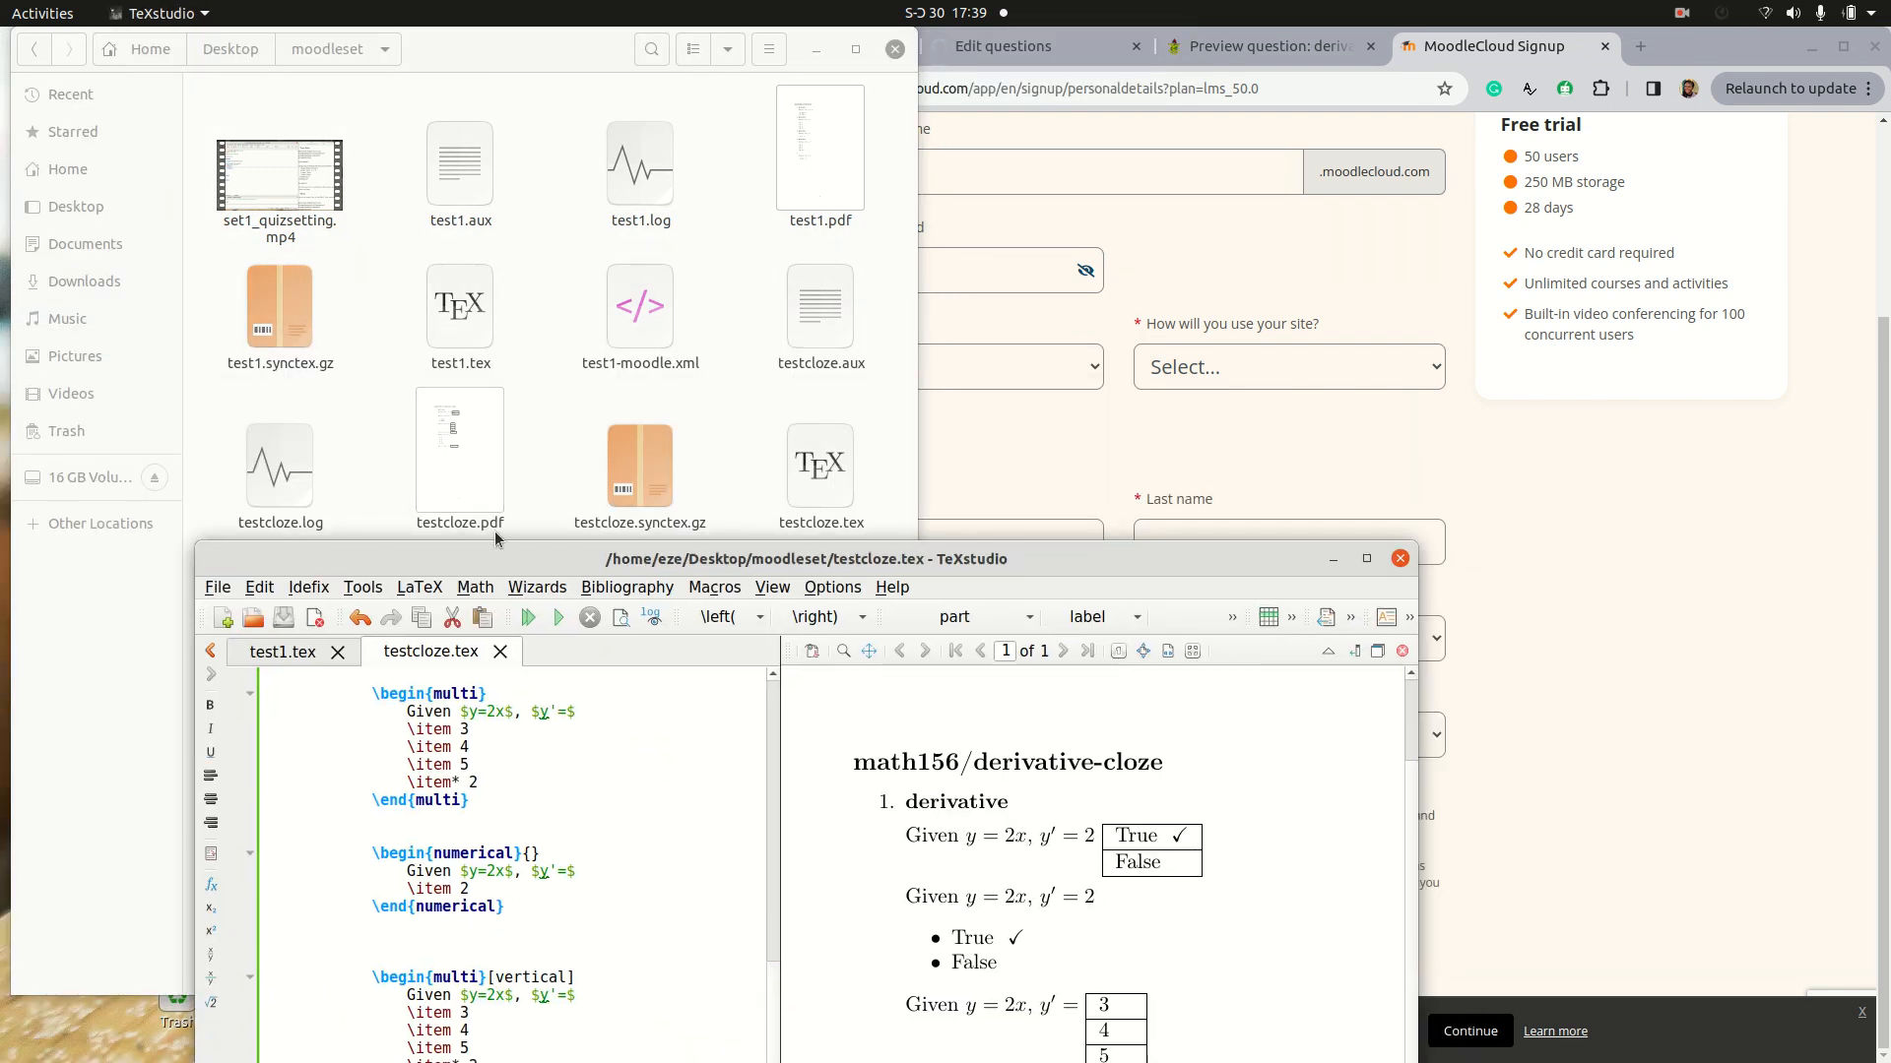
{"action": "left_click", "coordinate": [518, 587]}
{"action": "left_click_drag", "start_coordinate": [475, 565], "coordinate": [281, 416]}
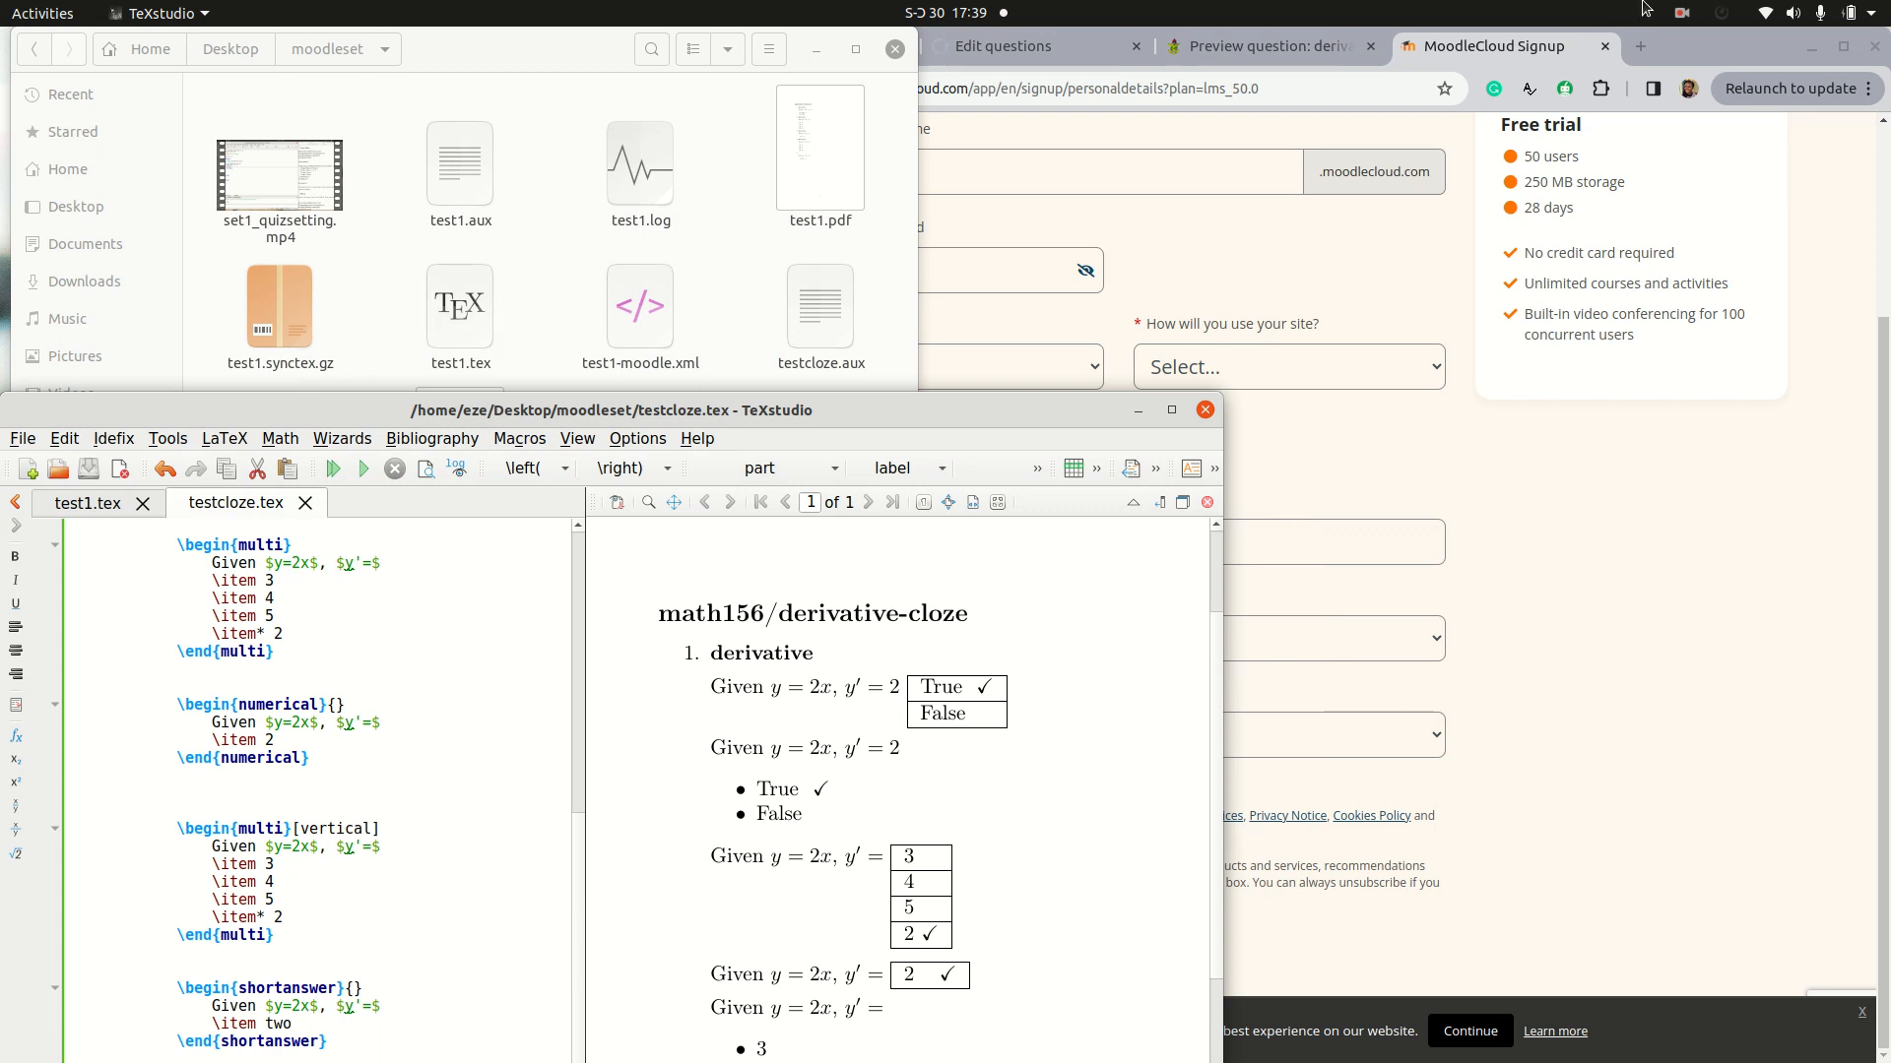
{"action": "left_click", "coordinate": [1682, 13]}
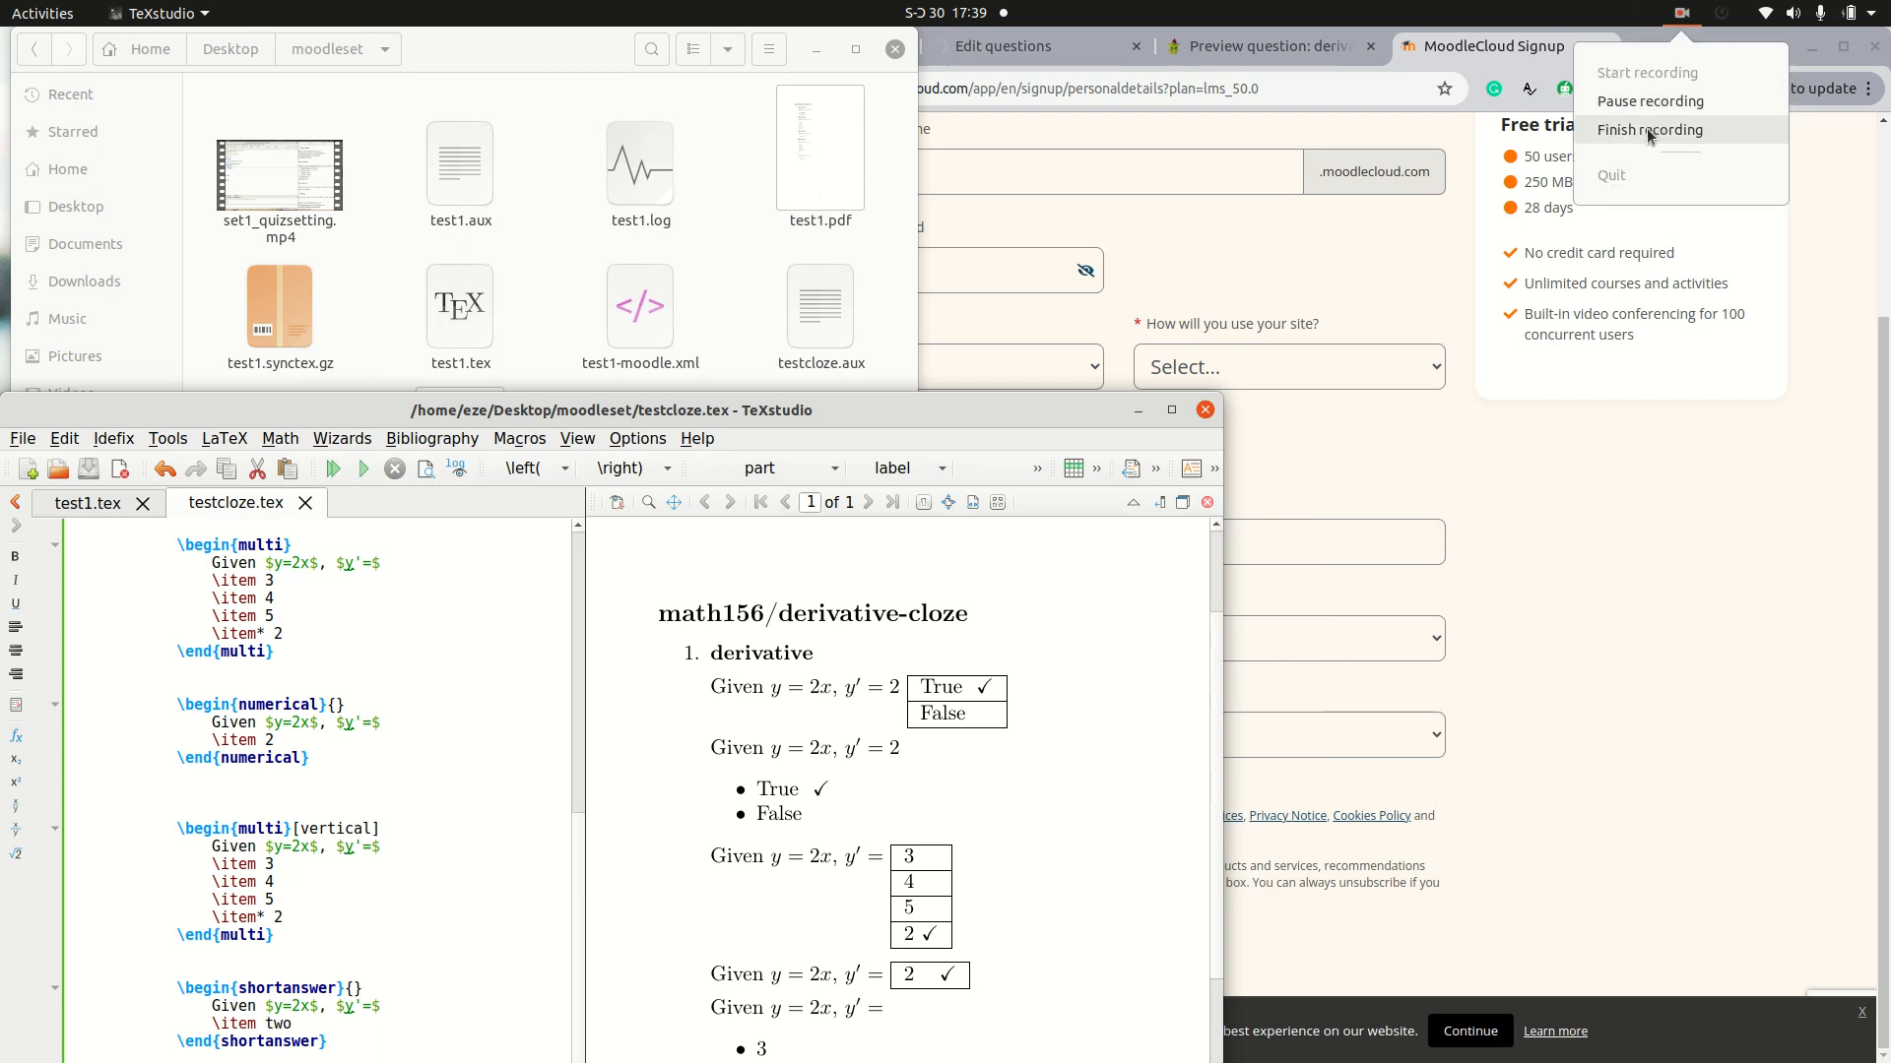